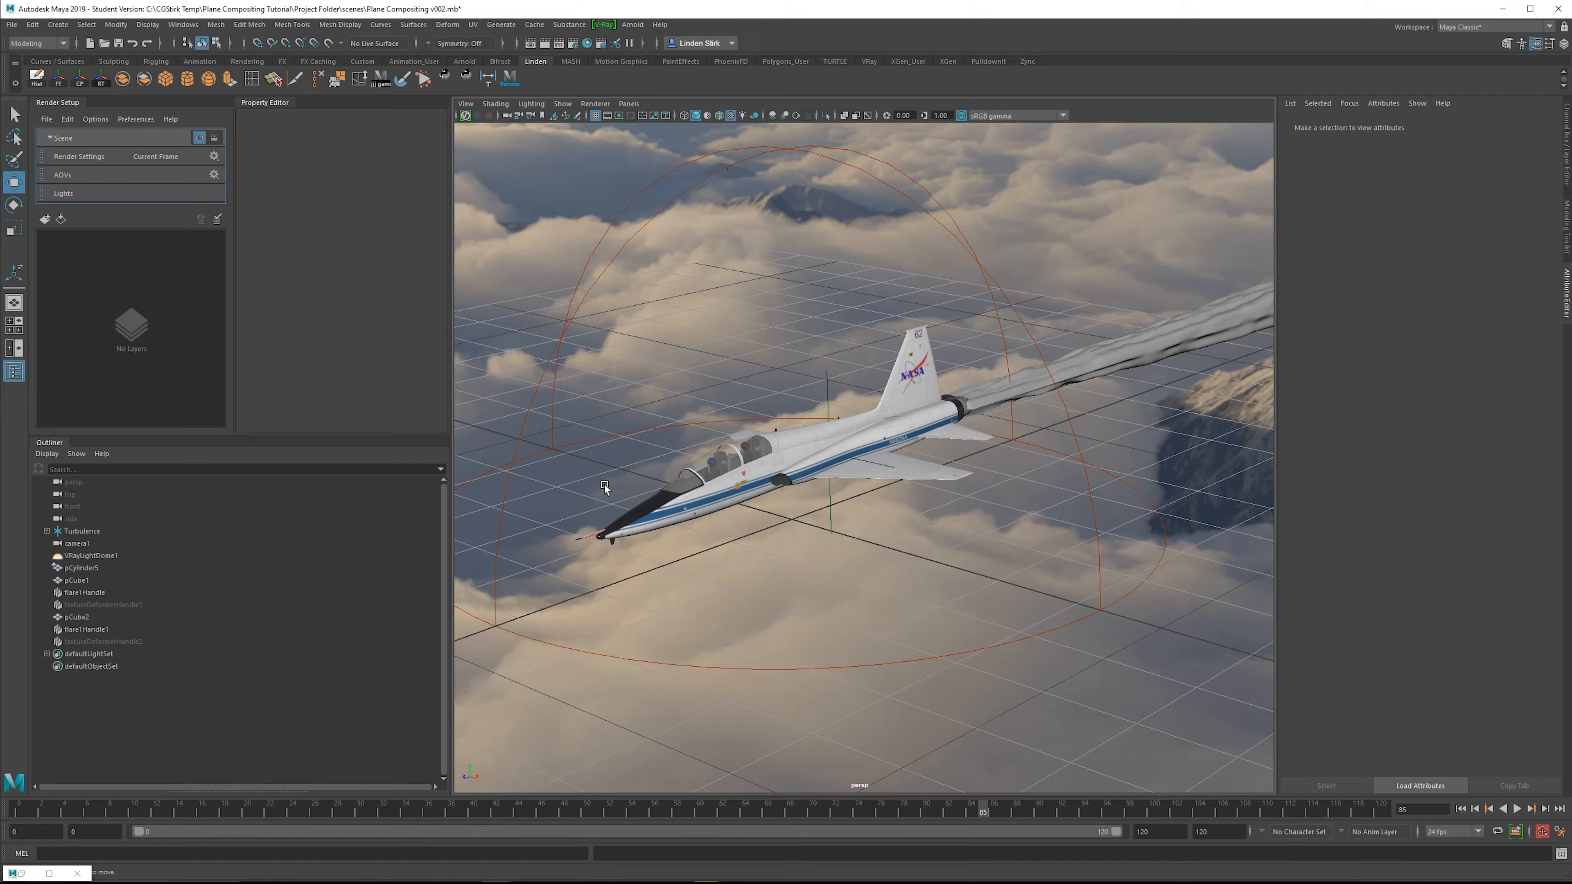
# Create a render layer named Plane and add a new collection to it.
pyautogui.click(45, 219)
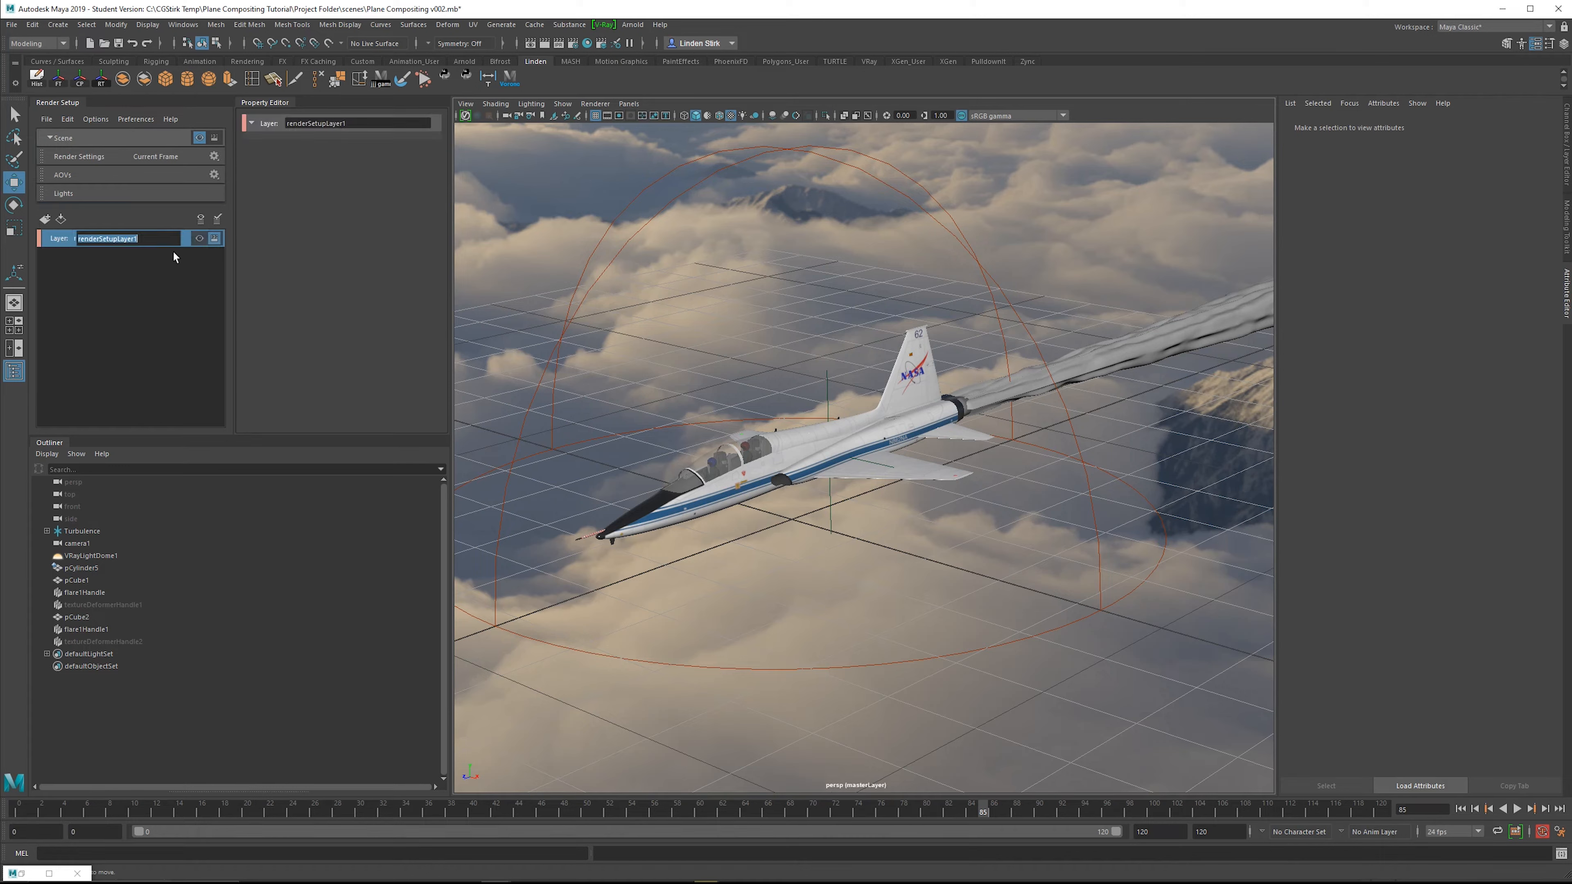
pyautogui.write('Plane')
pyautogui.press('Return')
pyautogui.rightClick(131, 242)
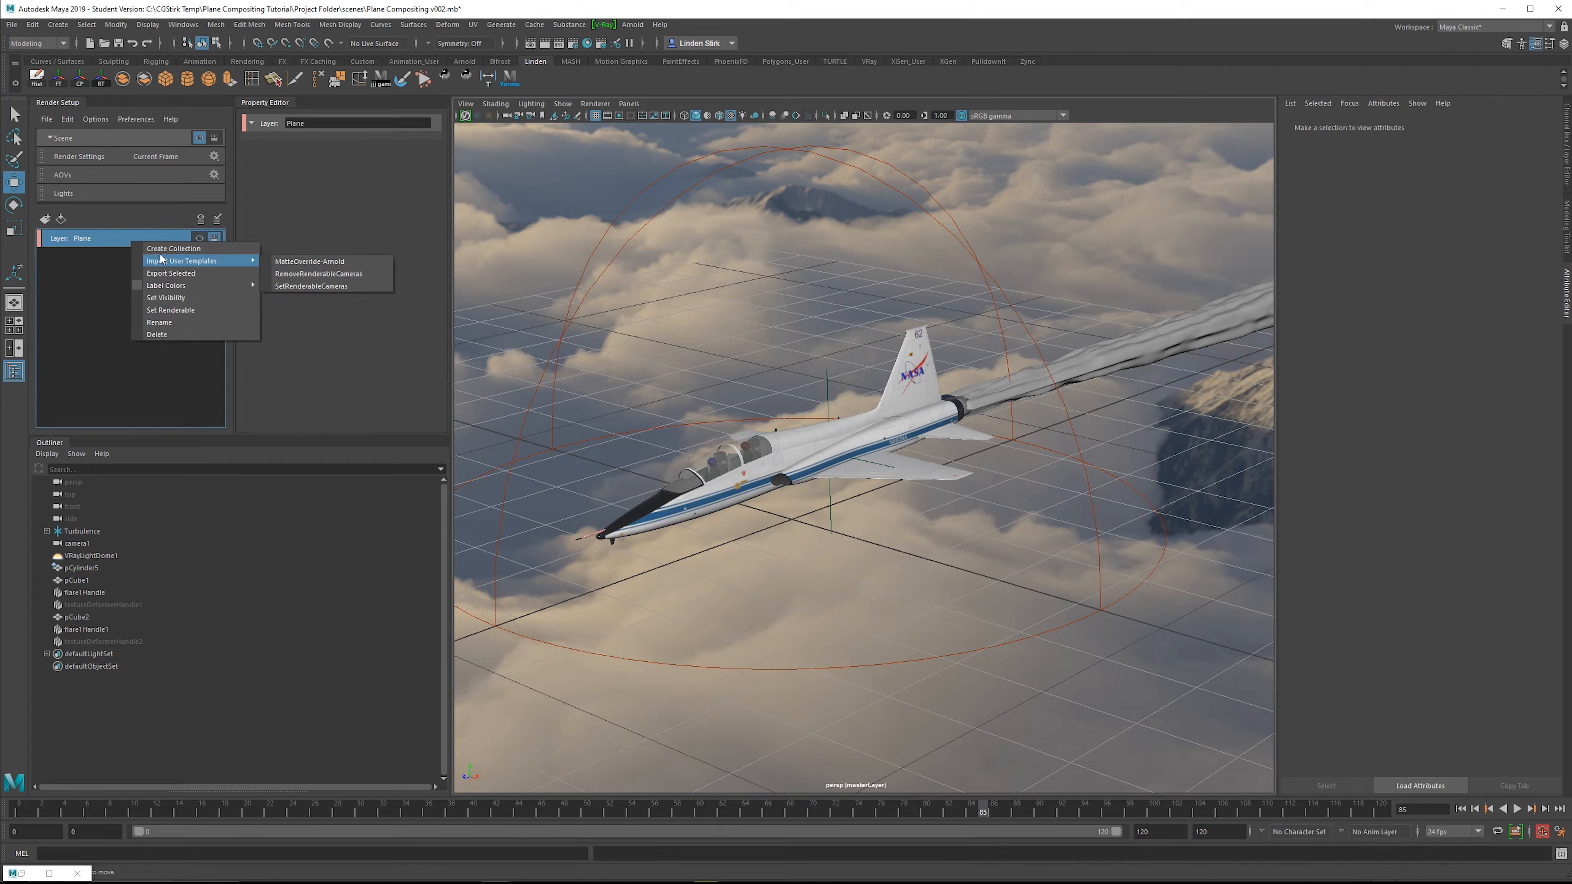
pyautogui.click(191, 251)
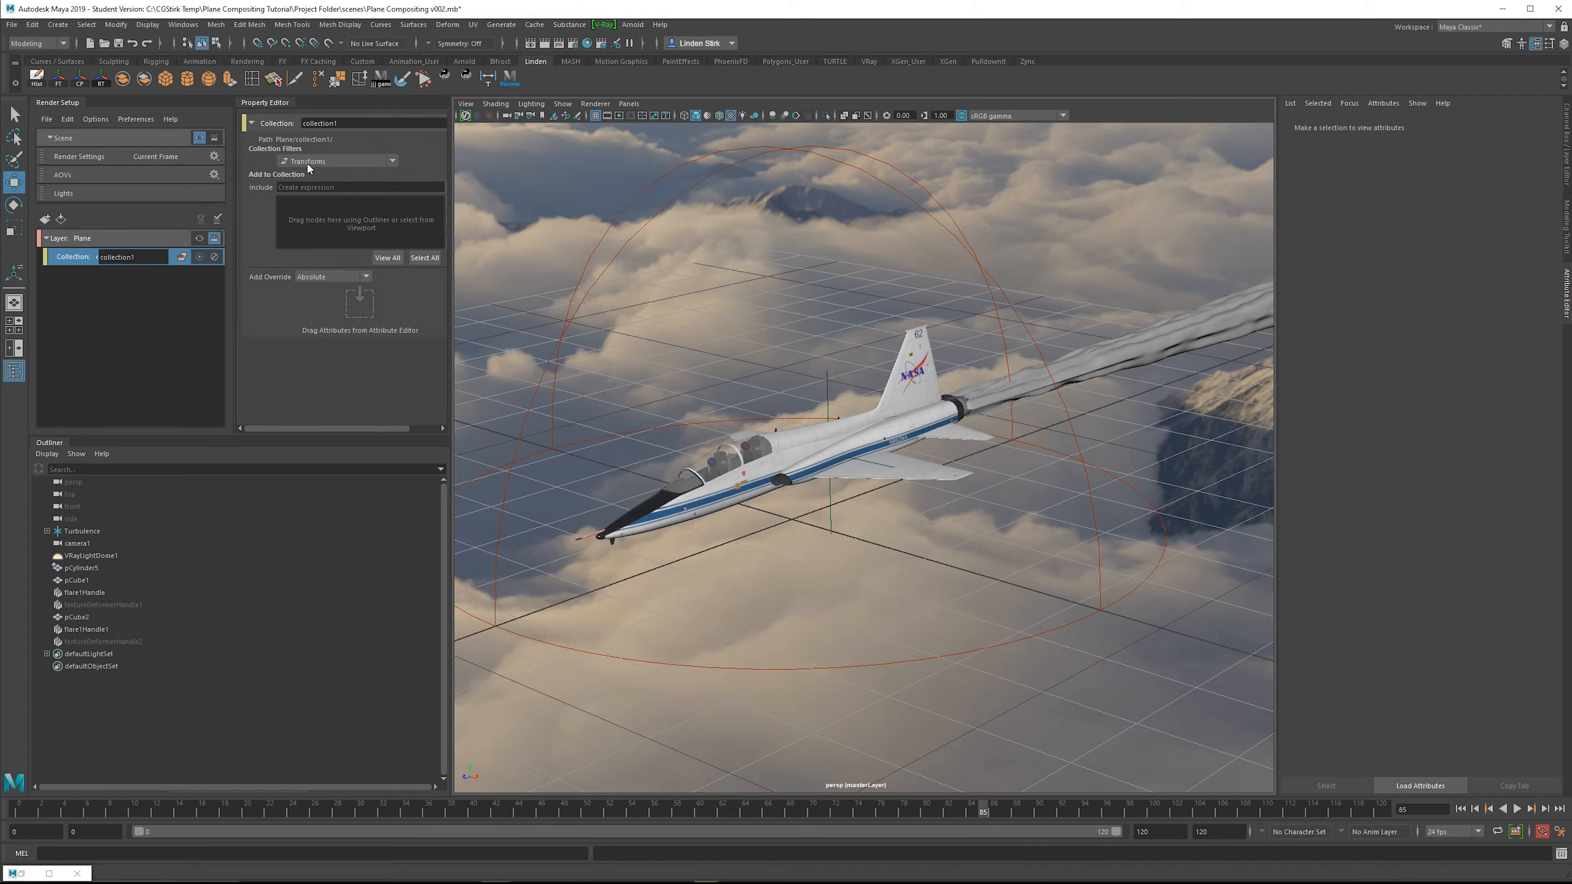
# Keep the collection filter on Transforms and add the Turbulence group to the Plane layer's collection.
pyautogui.click(308, 162)
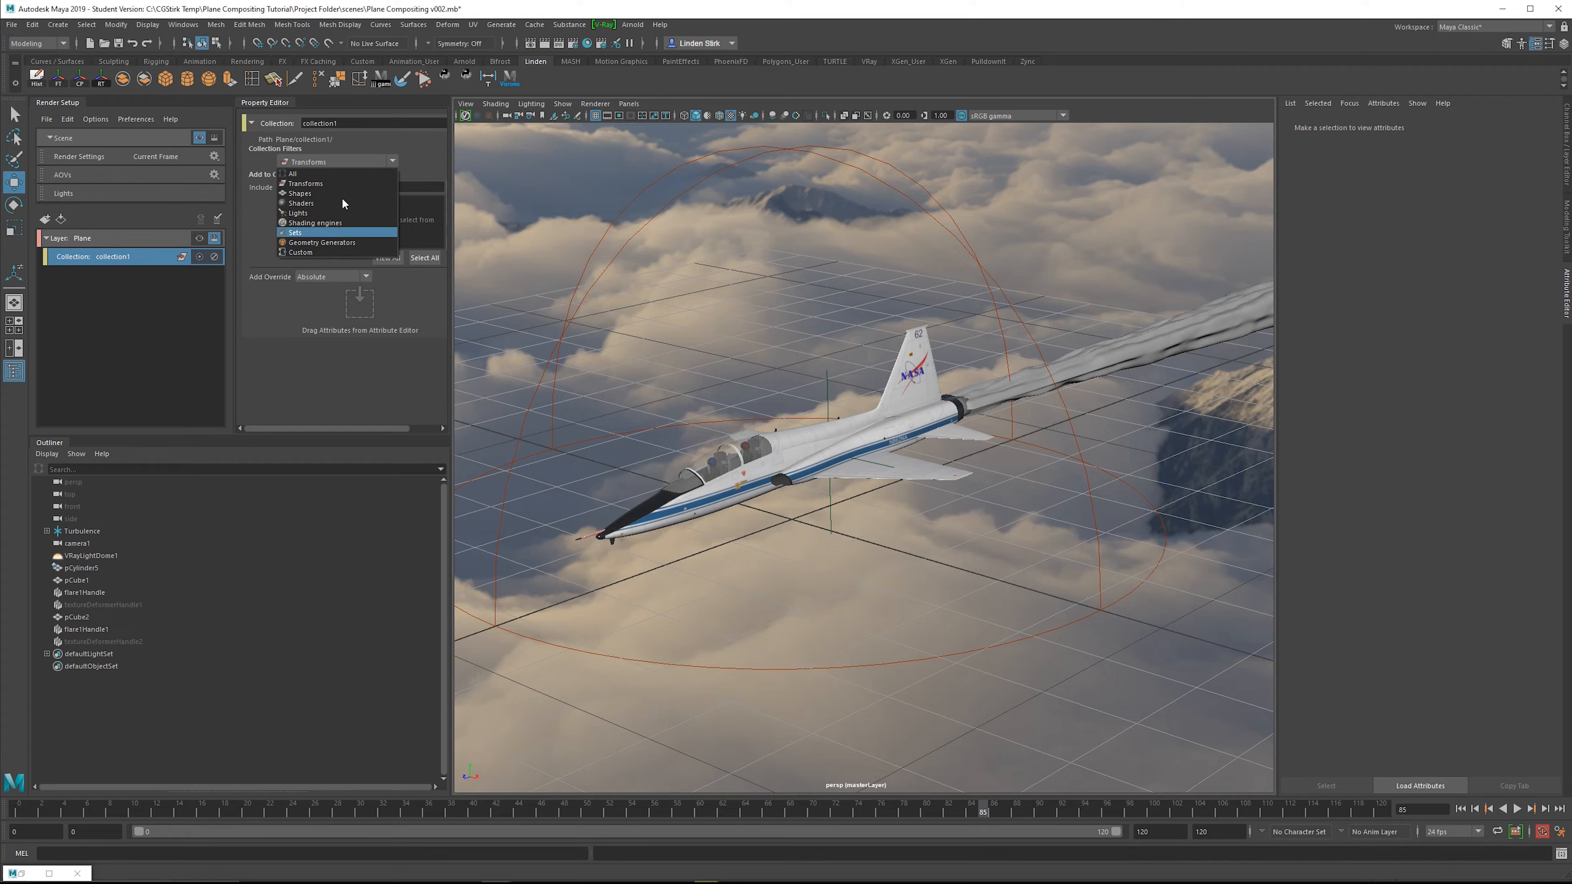
pyautogui.click(287, 184)
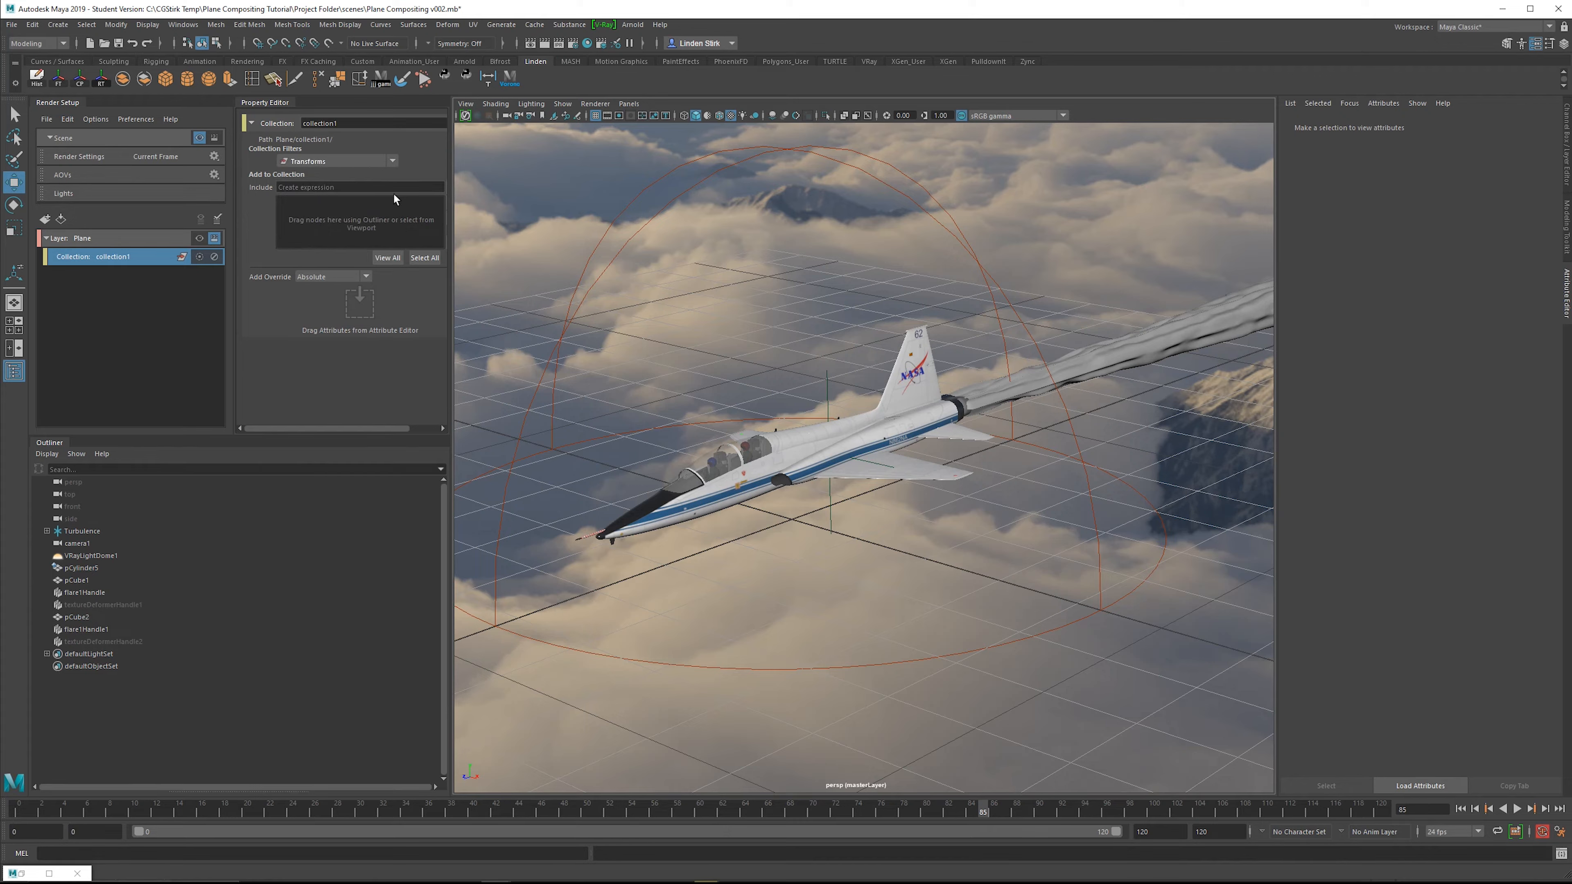
pyautogui.click(89, 533)
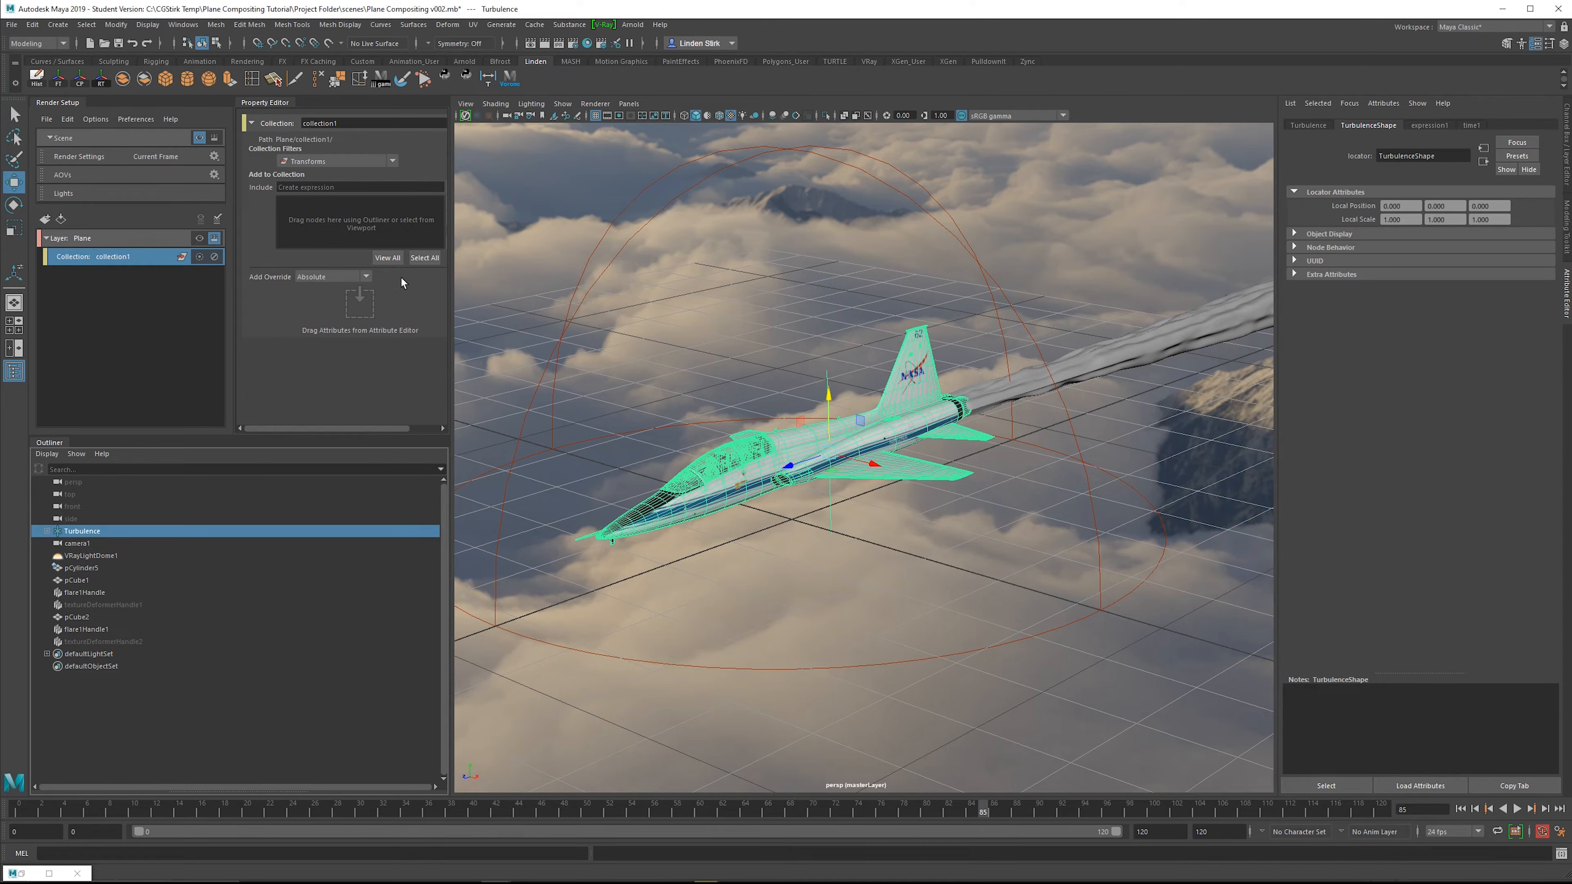
pyautogui.moveTo(451, 259); pyautogui.dragTo(510, 258)
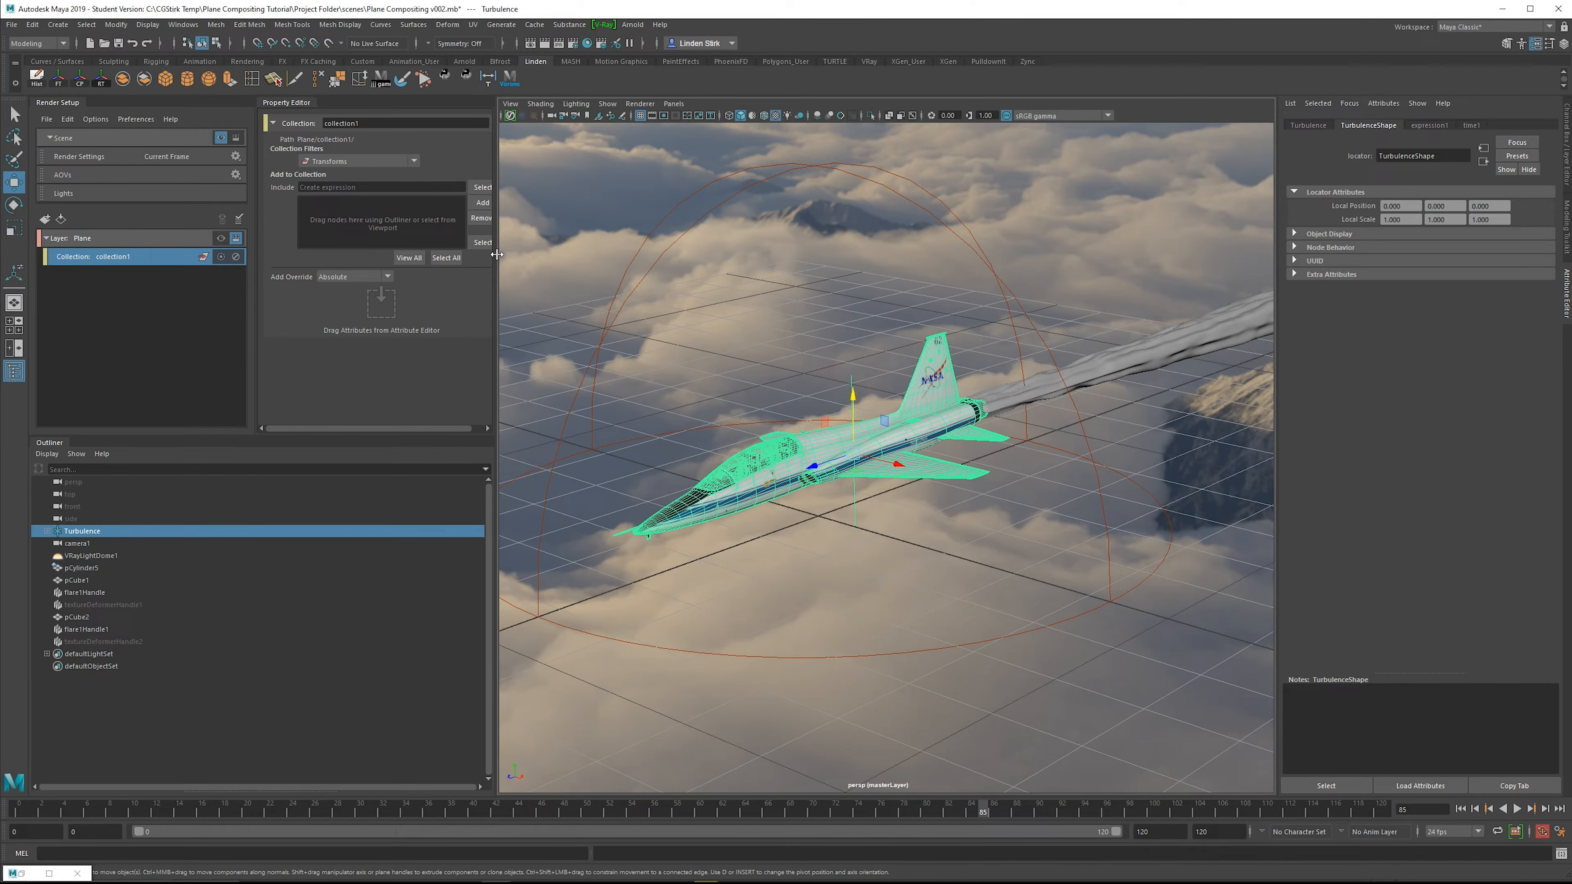
pyautogui.click(490, 203)
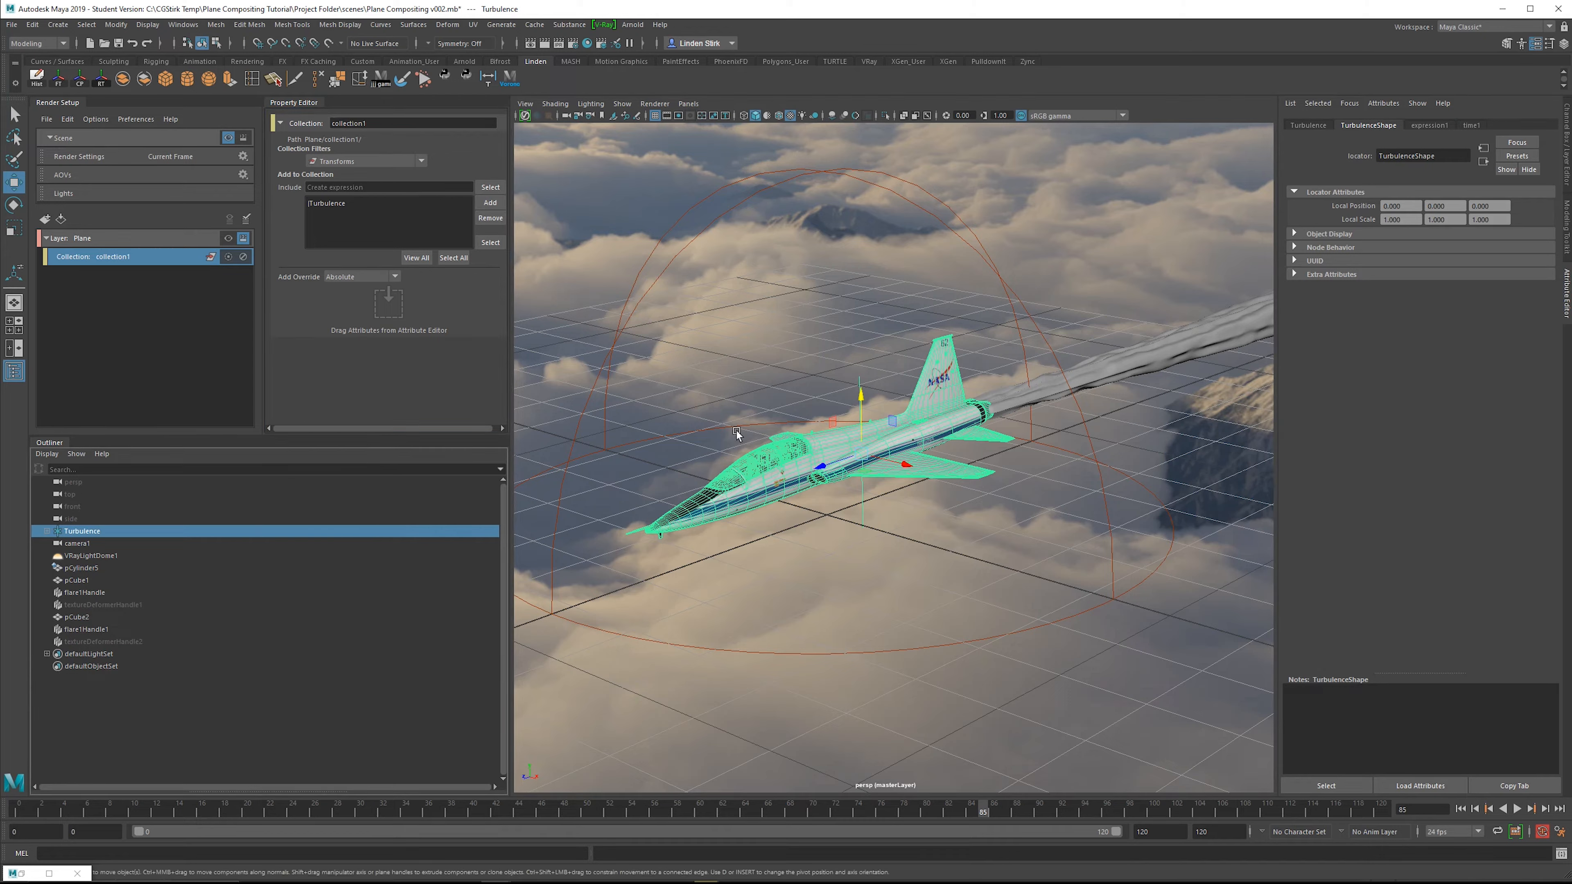
# Make the Plane render layer visible and look through camera1 in the viewport.
pyautogui.click(229, 240)
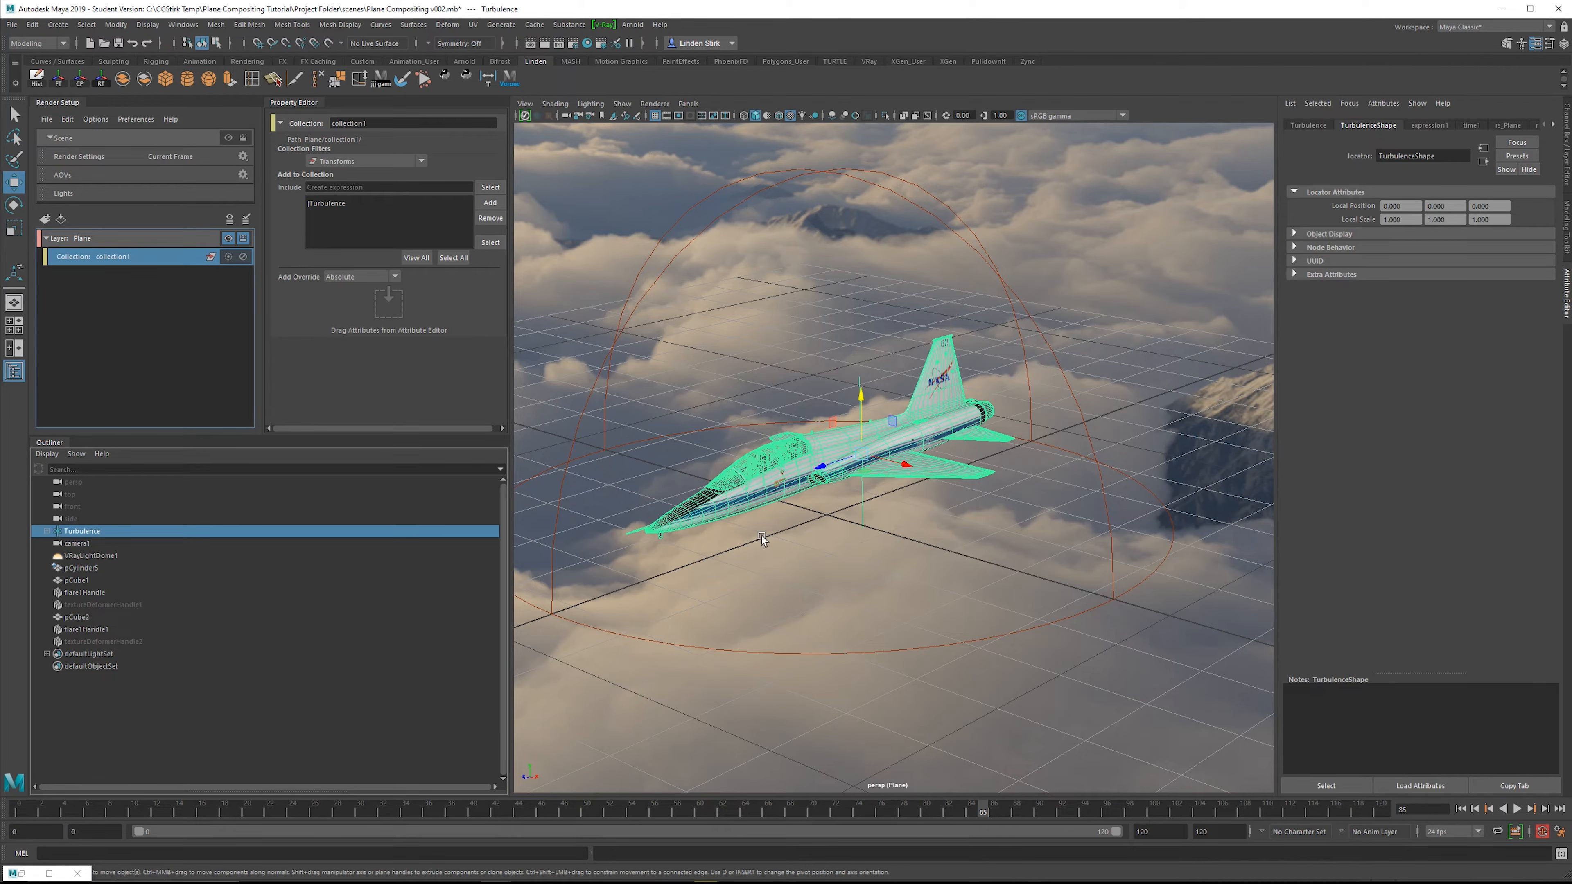
pyautogui.rightClick(562, 118)
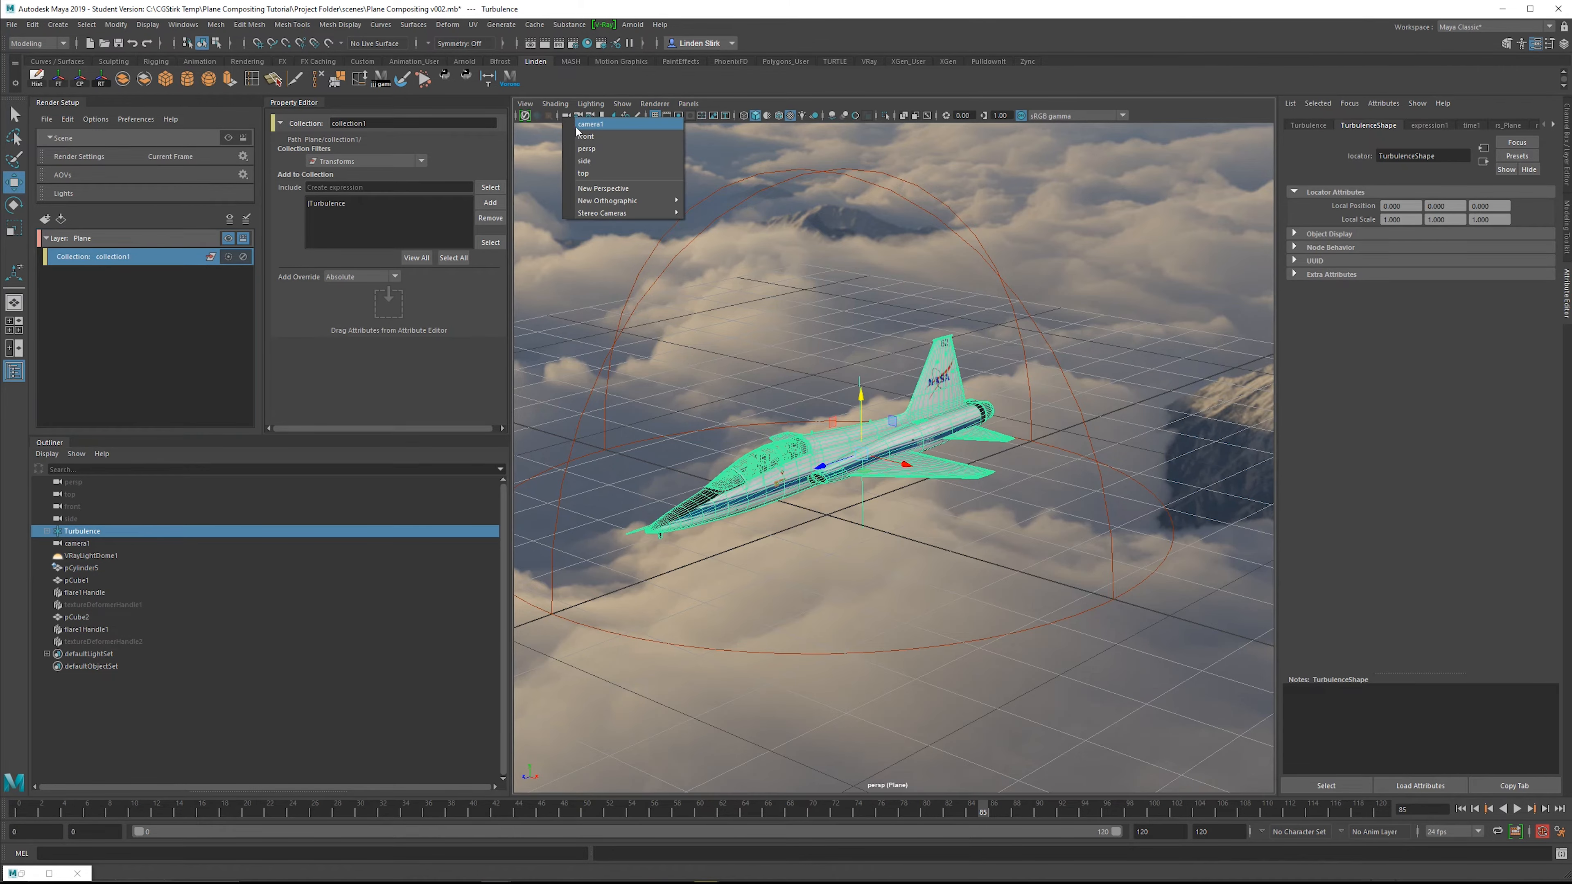
pyautogui.click(576, 126)
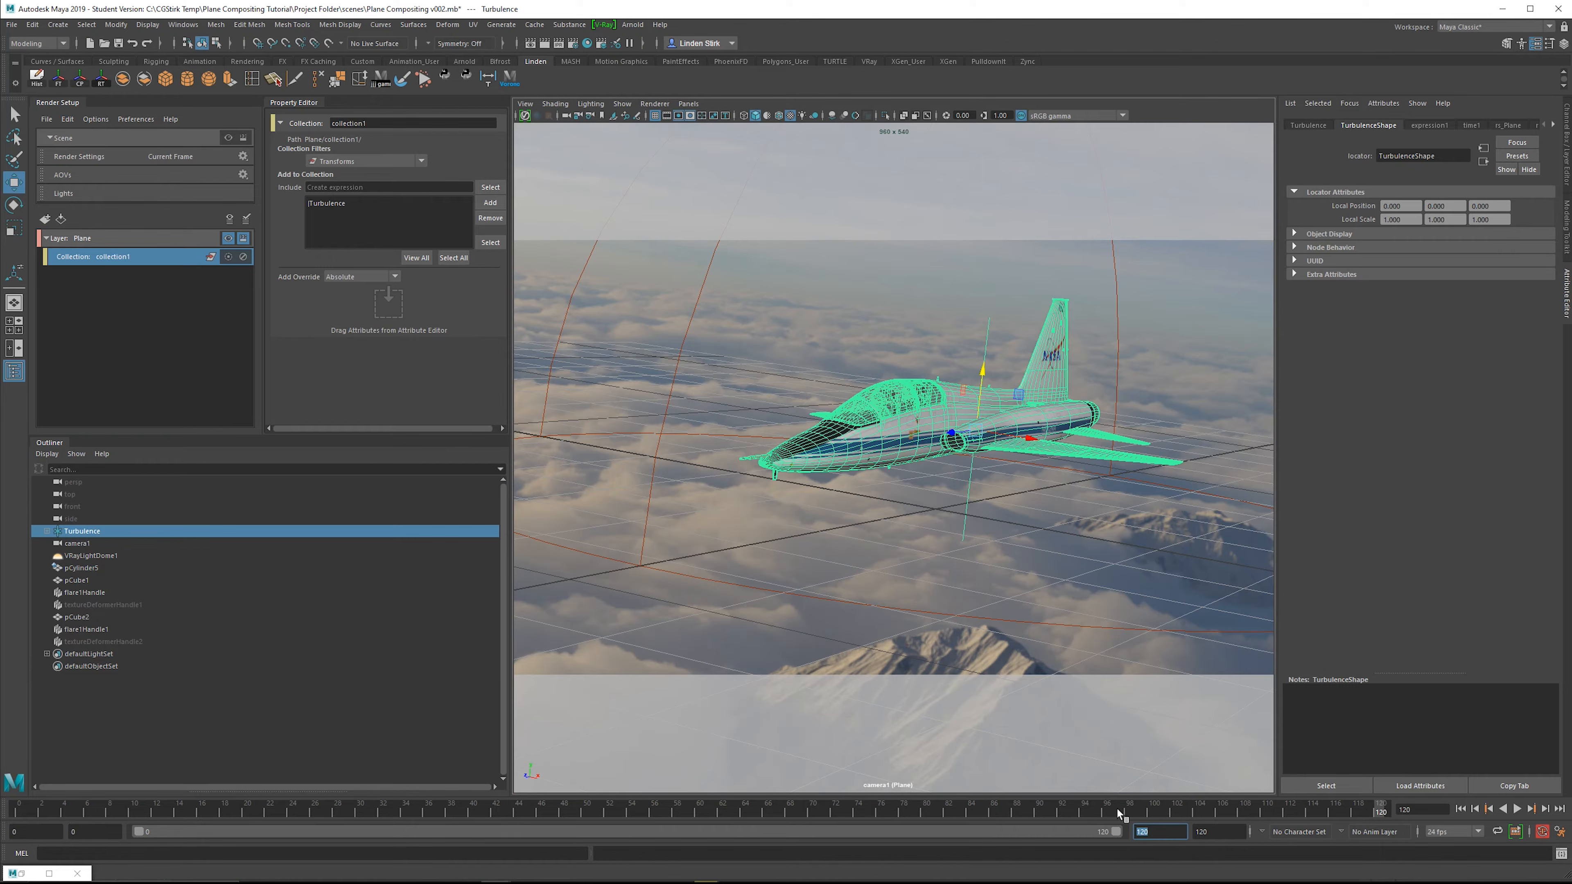
# Set the playback range's end to frame 200, play the animation briefly and go to frame 116.
pyautogui.write('200')
pyautogui.press('Return')
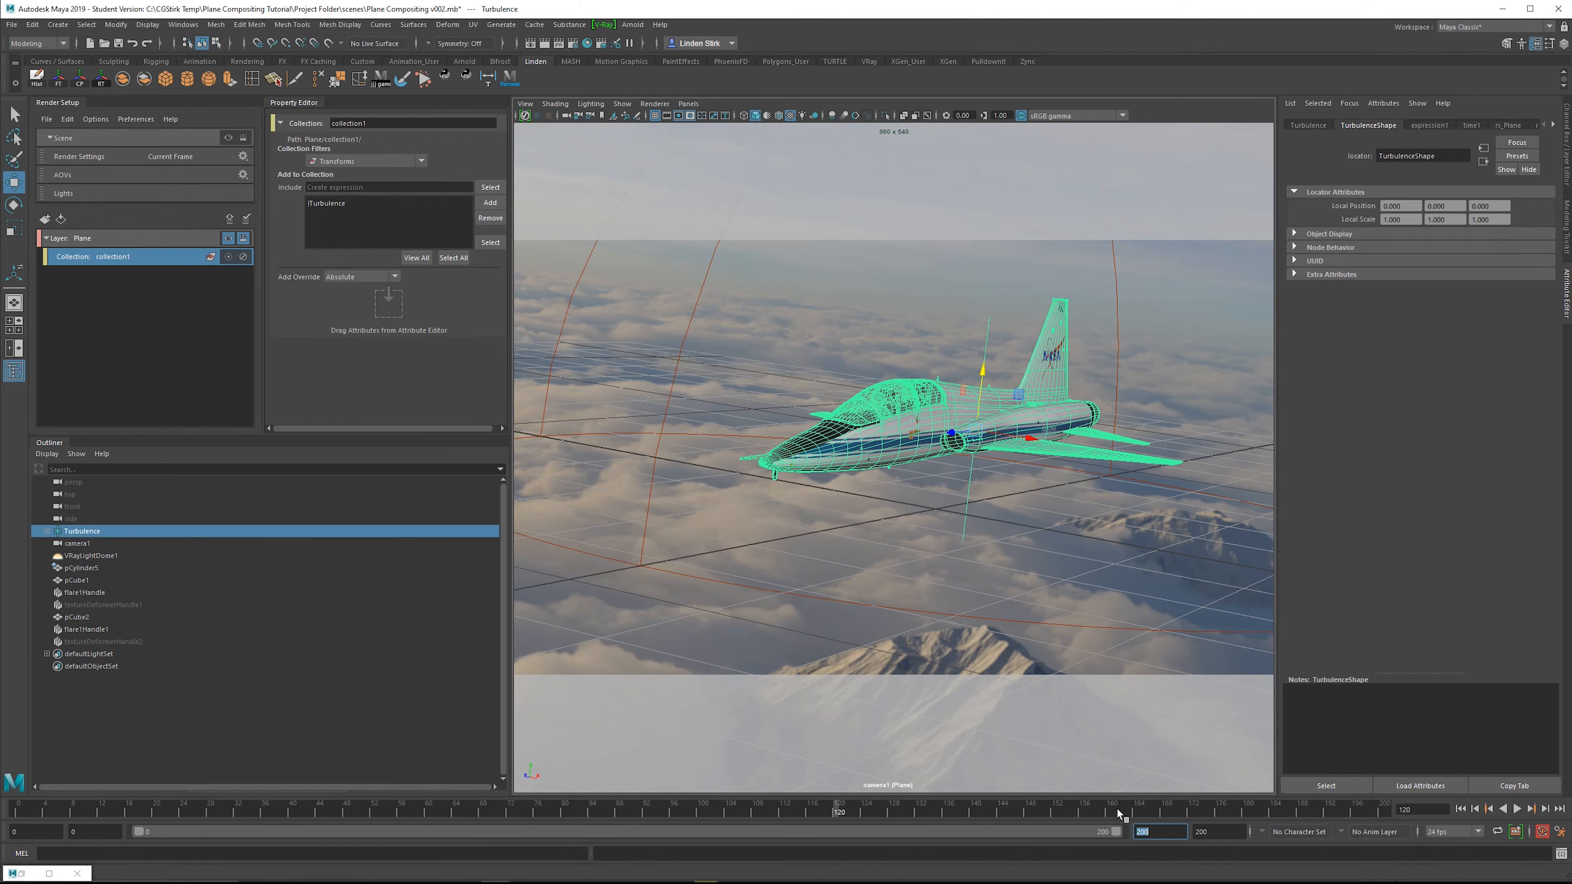
pyautogui.hotkey('alt', 'v')
pyautogui.hotkey('alt', 'v')
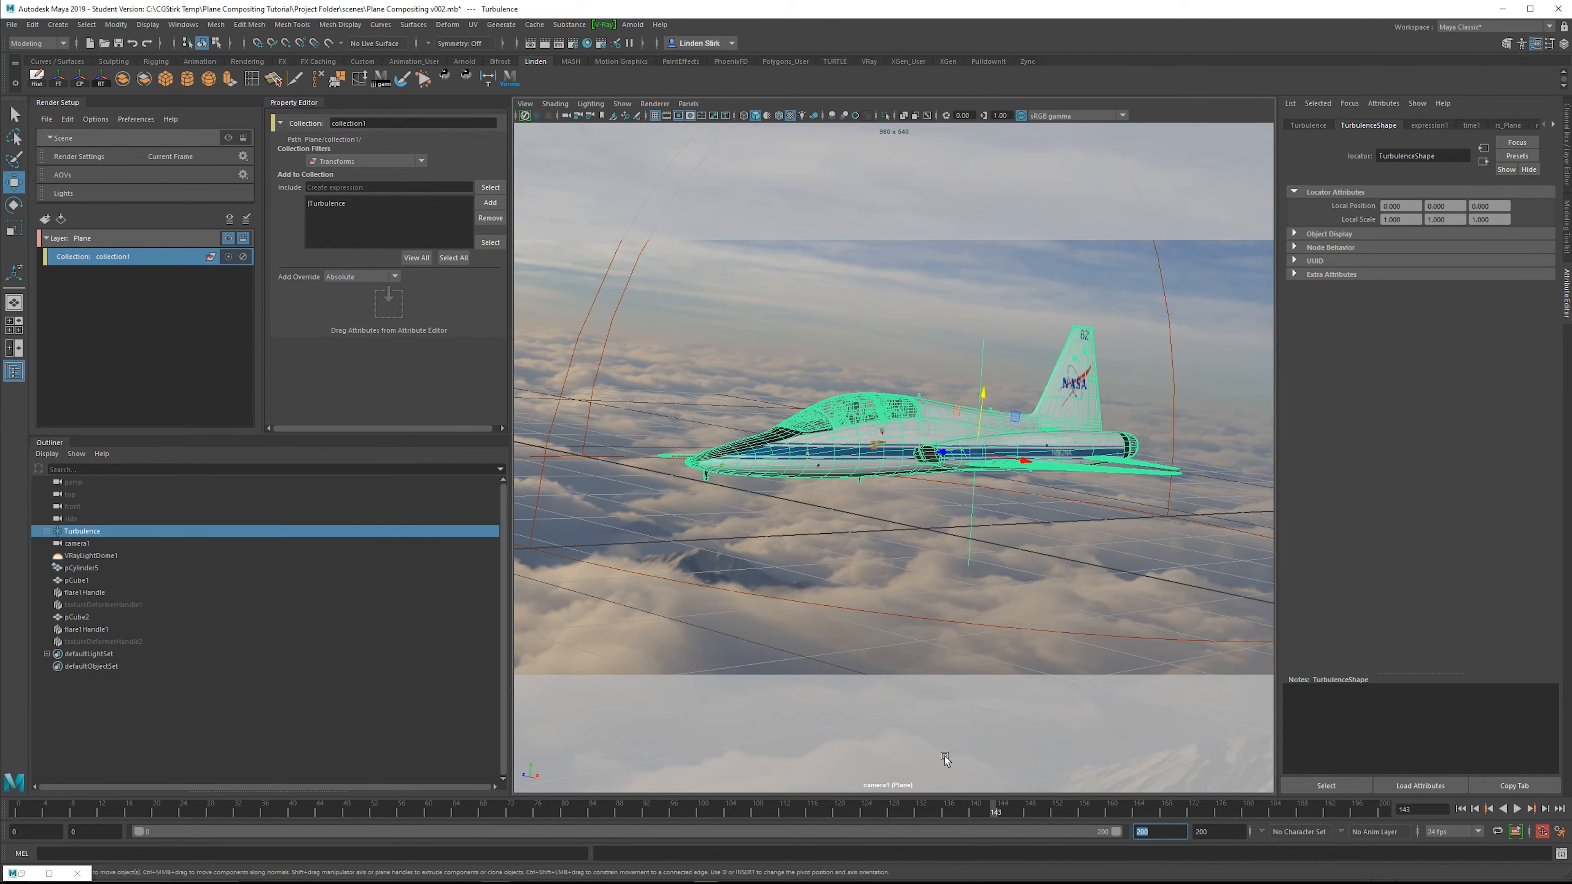
pyautogui.moveTo(955, 809); pyautogui.dragTo(811, 808)
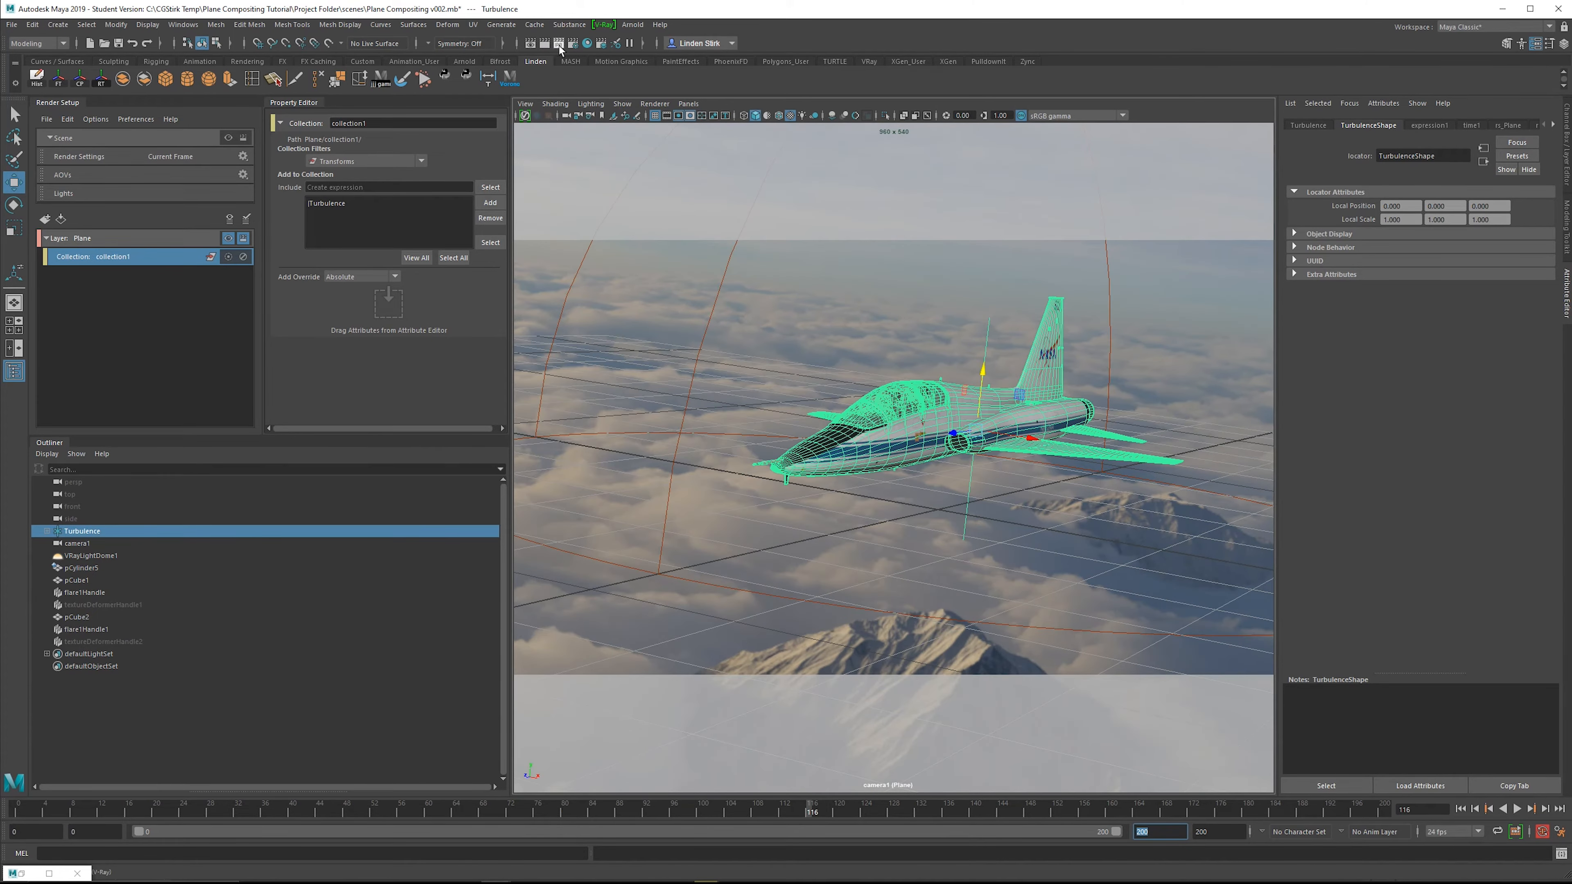
# Render the Plane layer from camera1 and examine its alpha channel and the jet up close in the V-Ray frame buffer.
pyautogui.click(544, 45)
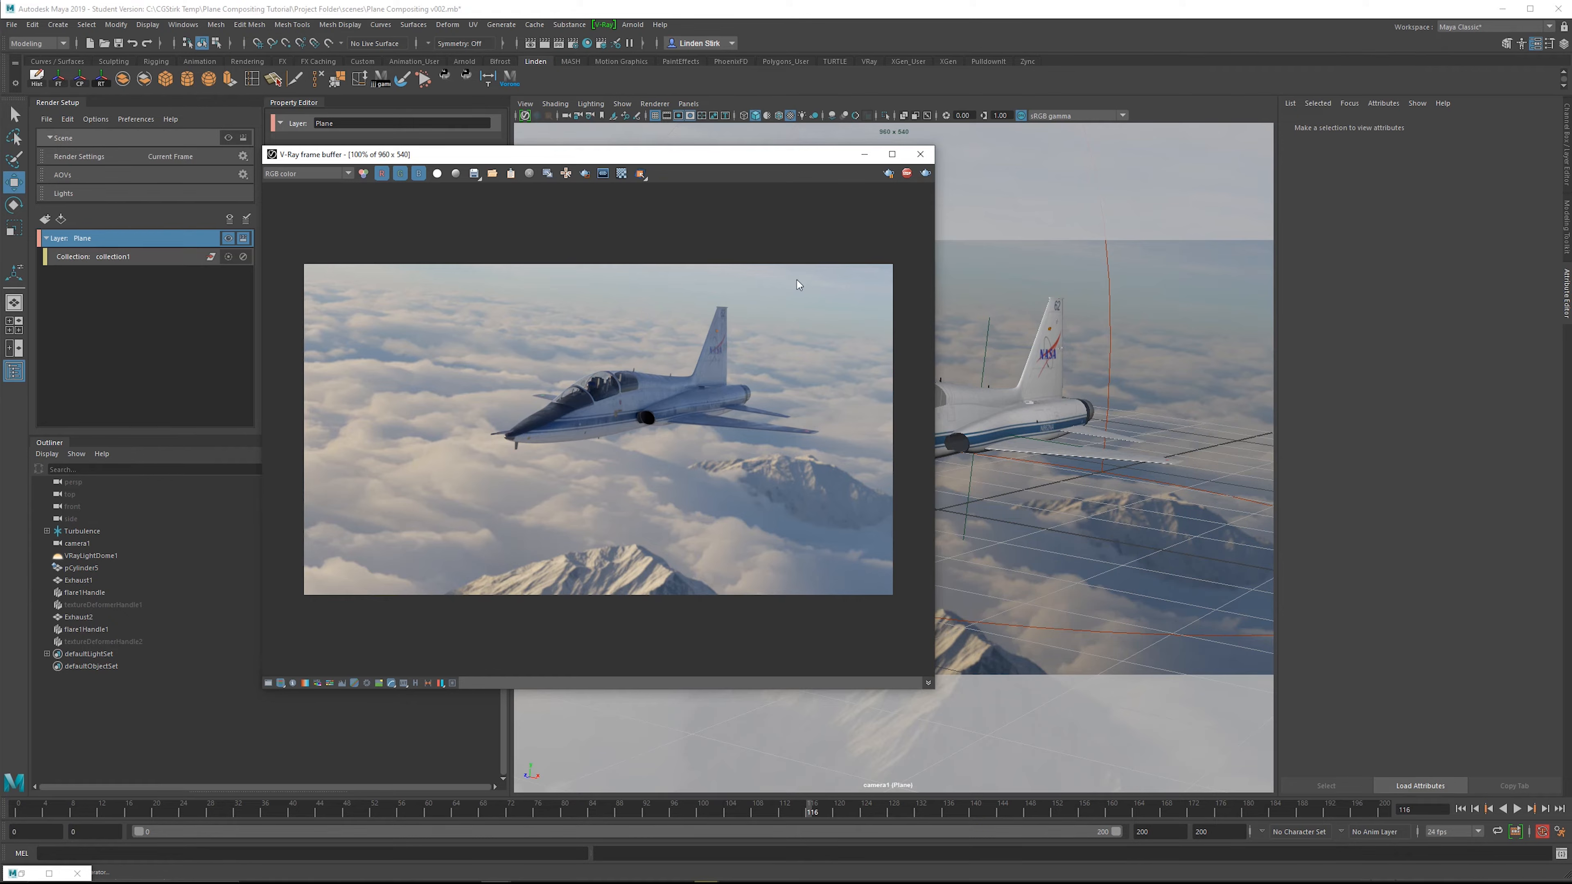
pyautogui.click(437, 174)
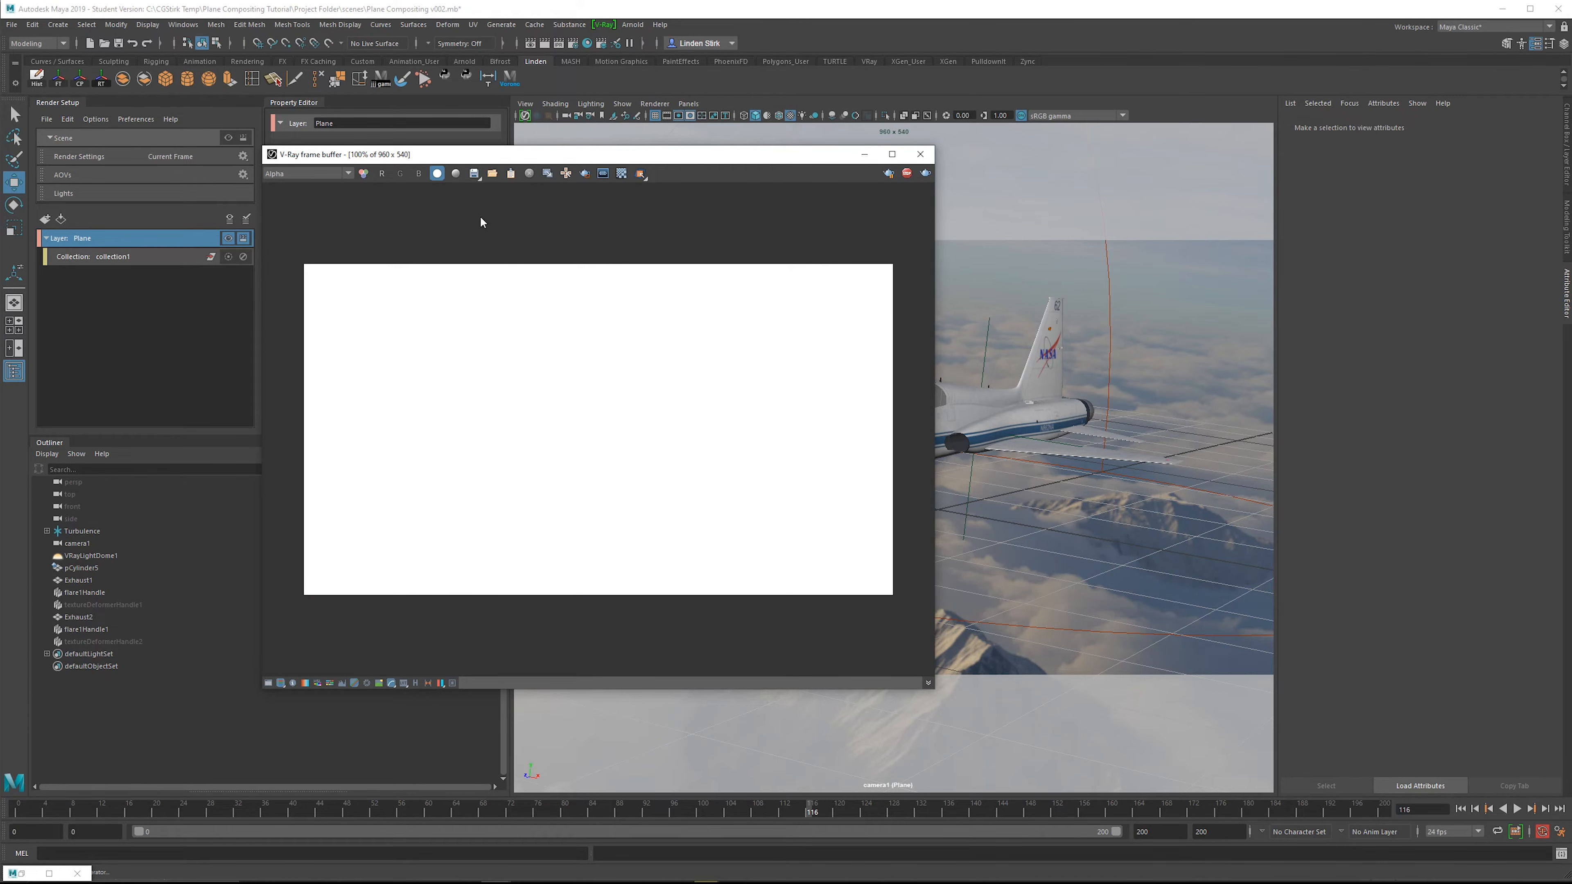
pyautogui.click(437, 174)
pyautogui.scroll(1, 729, 340)
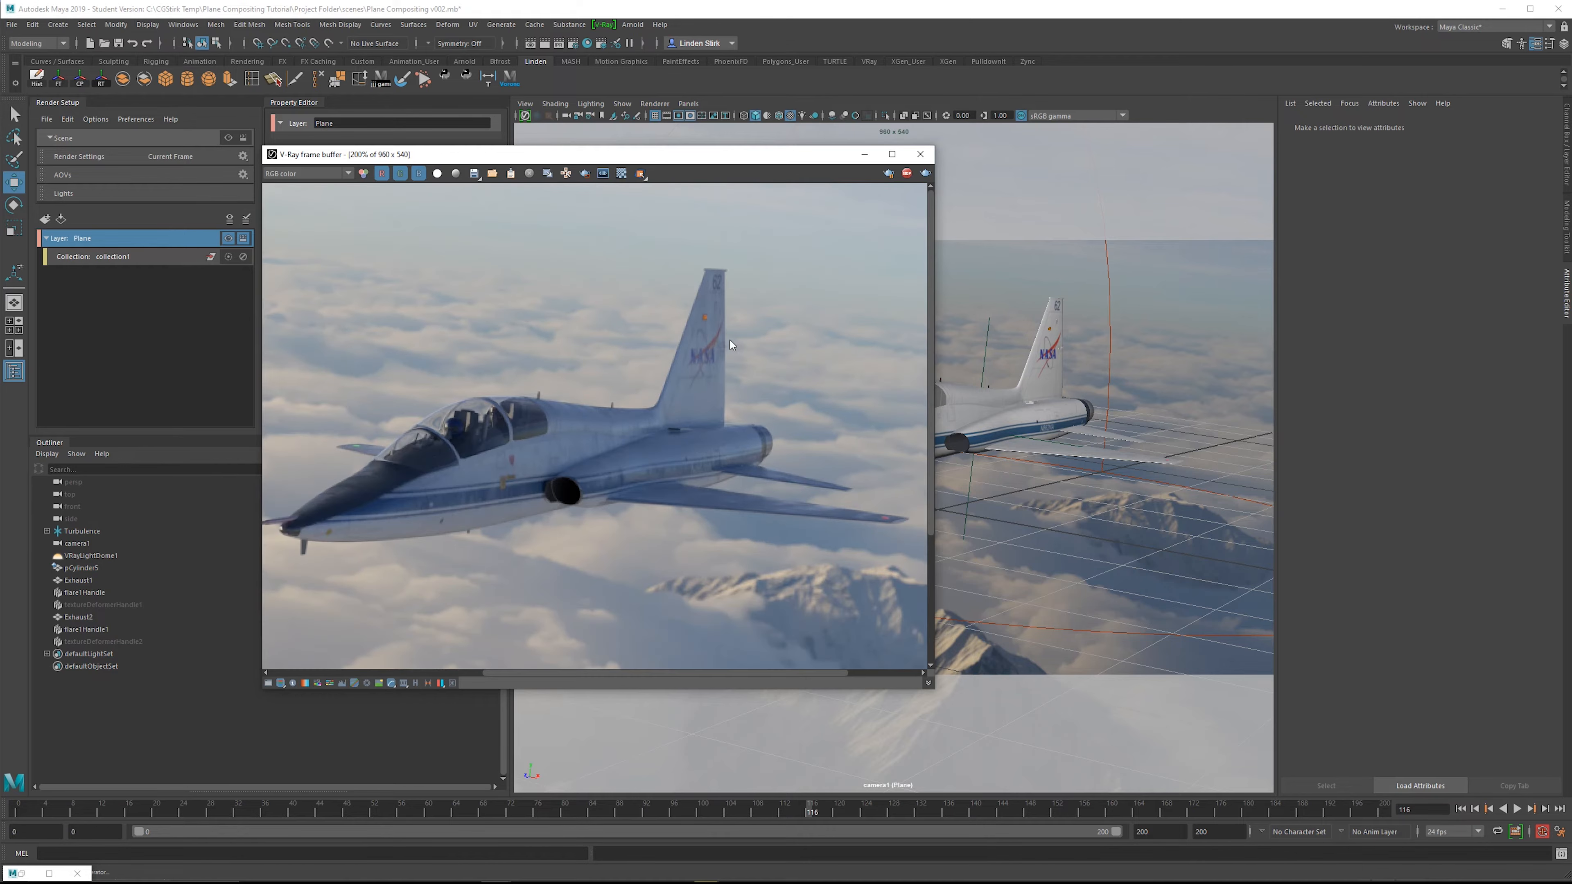
pyautogui.moveTo(699, 392); pyautogui.dragTo(721, 362, button='middle')
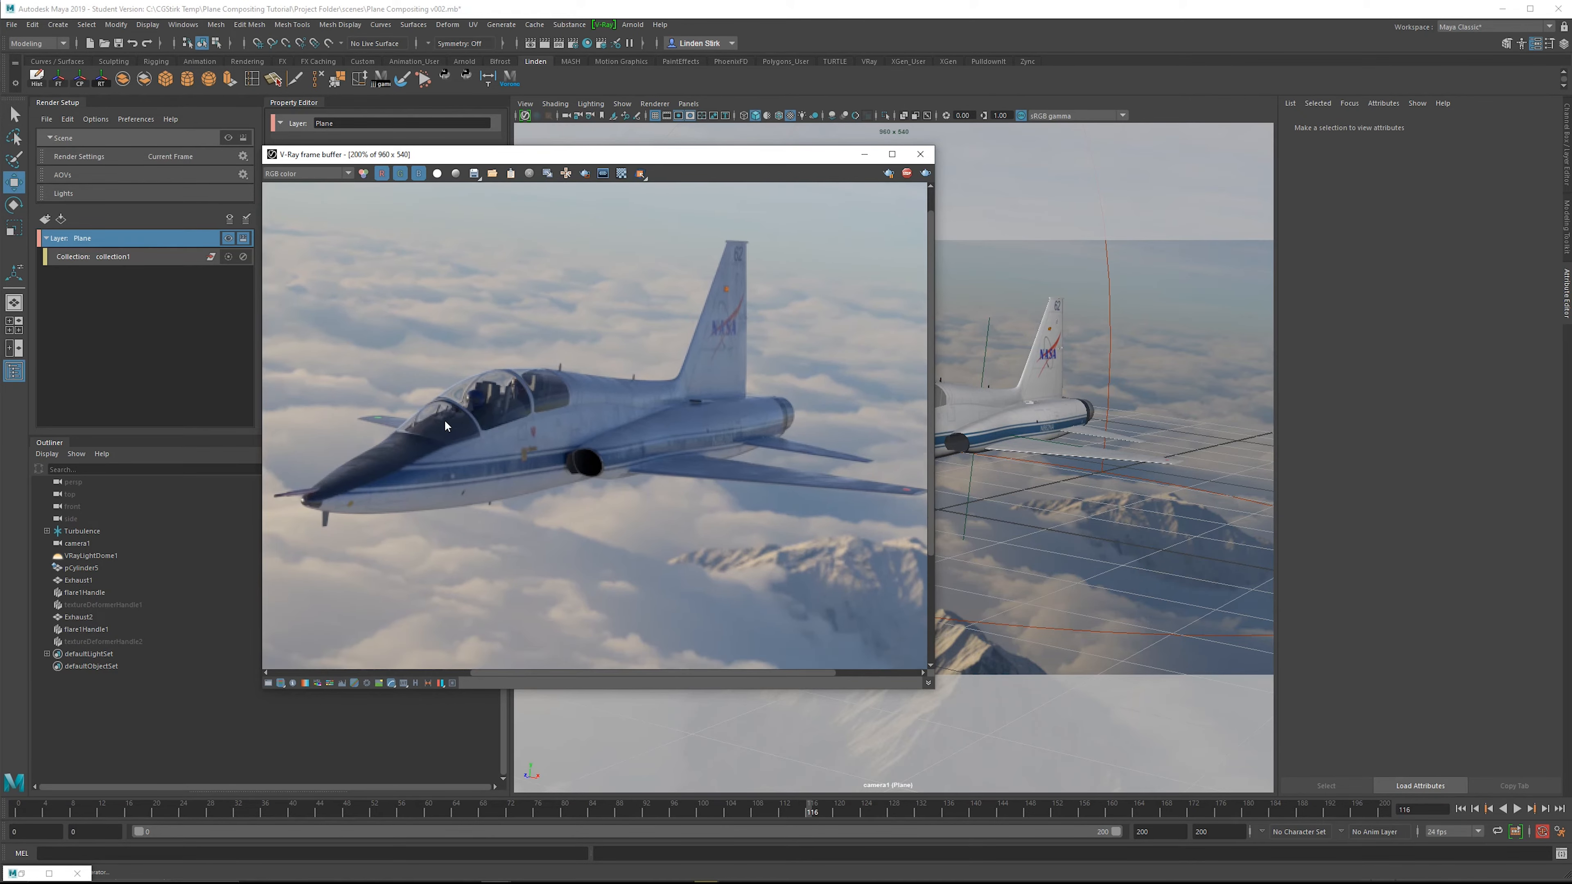
pyautogui.scroll(-1, 717, 397)
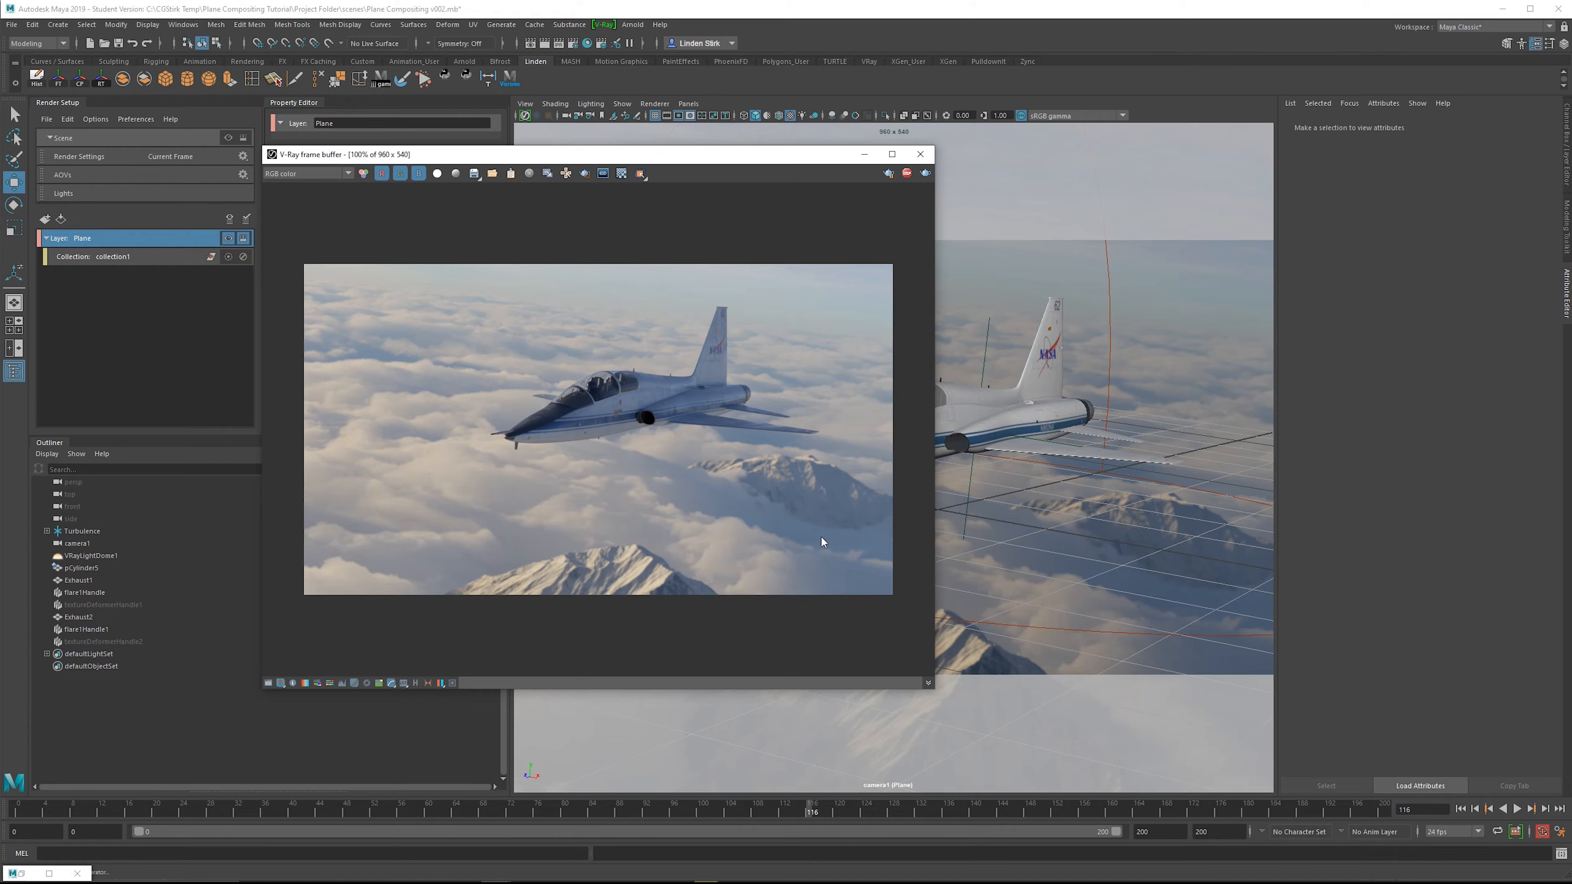
# Enable Invisible in the options of VRayLightDome1 and check the alpha channel of the plane render.
pyautogui.click(77, 560)
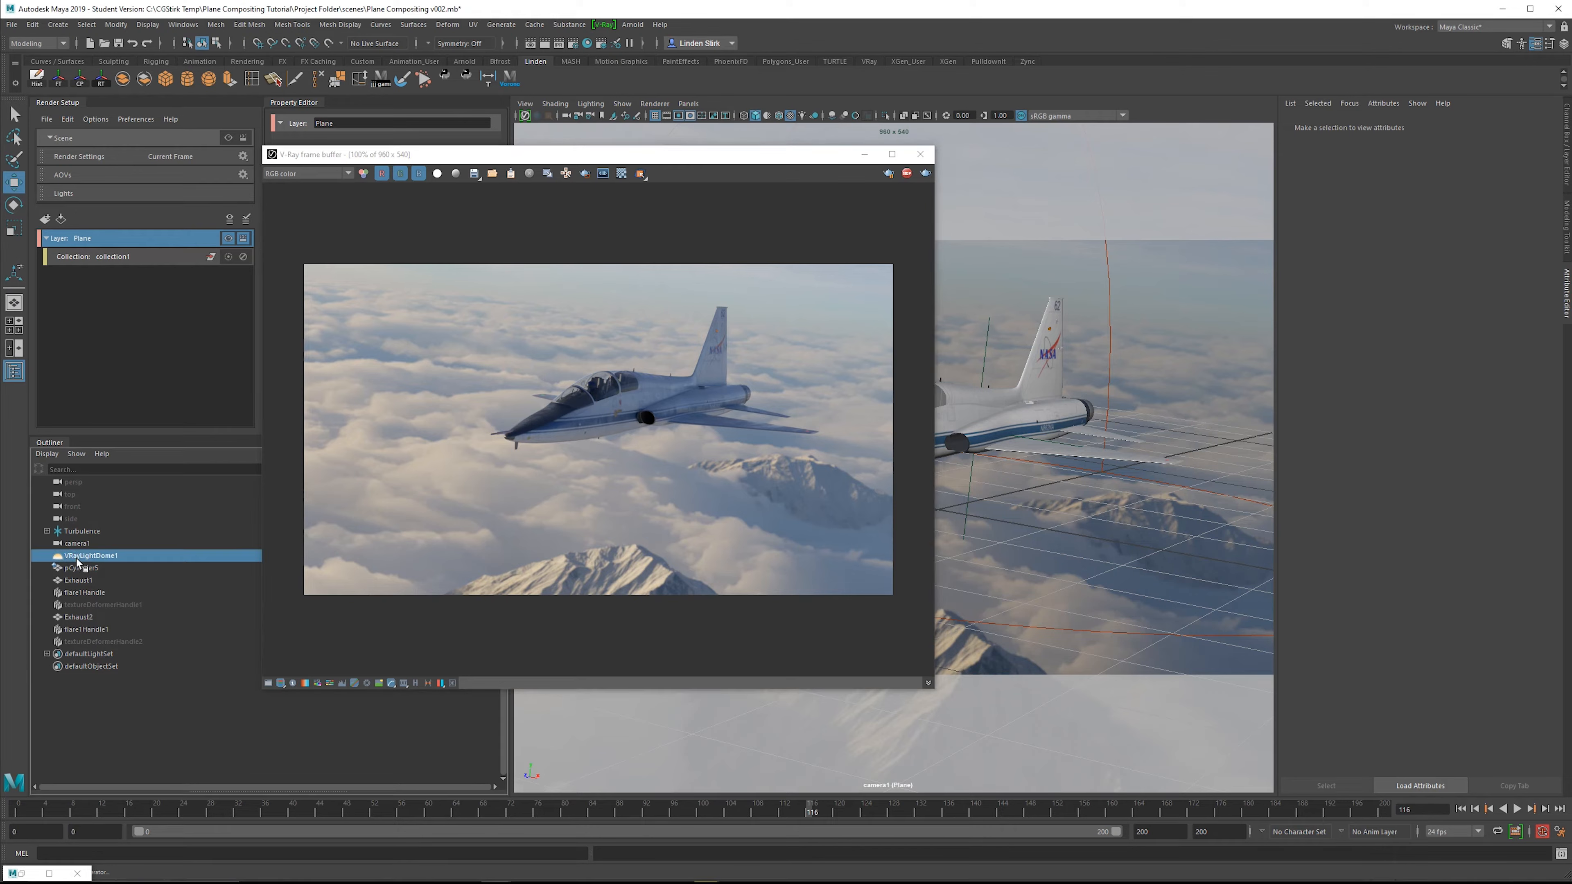
pyautogui.click(1331, 446)
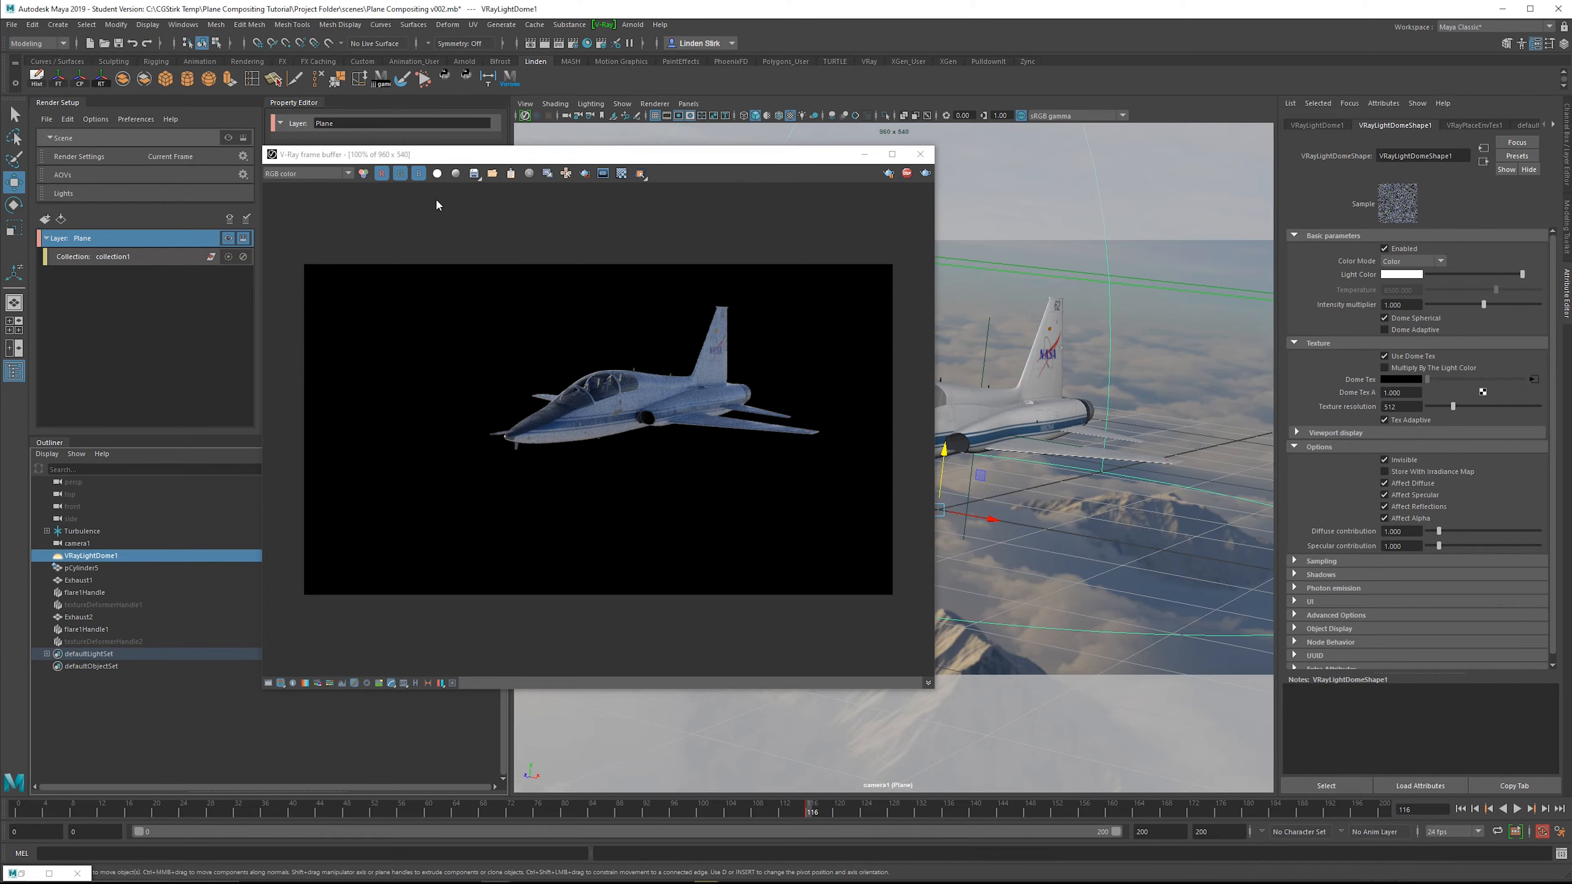
pyautogui.click(436, 174)
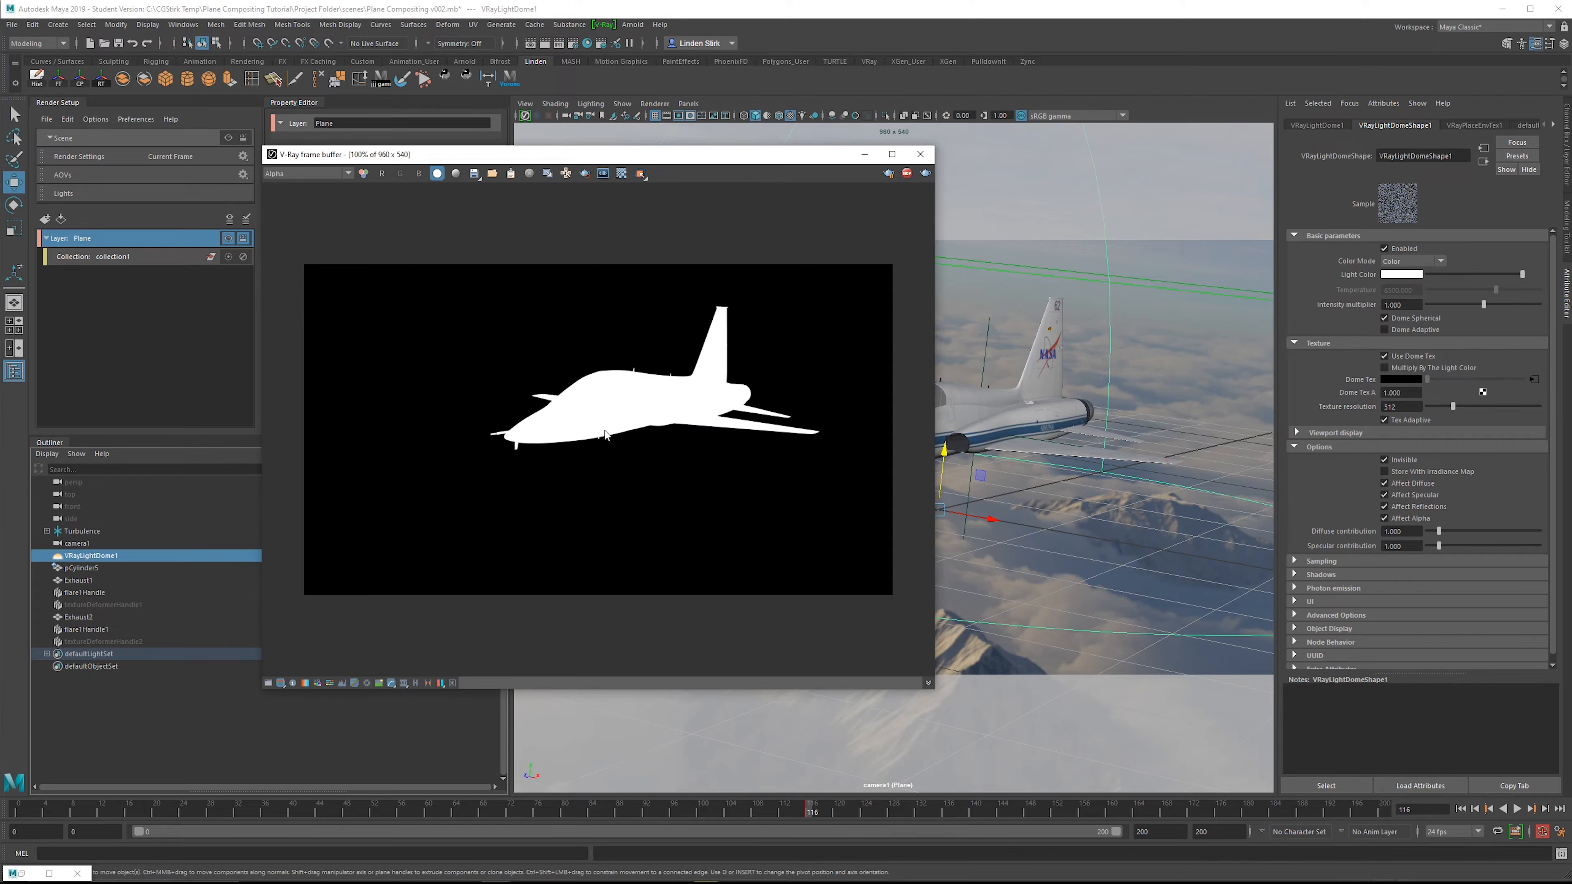
pyautogui.click(437, 174)
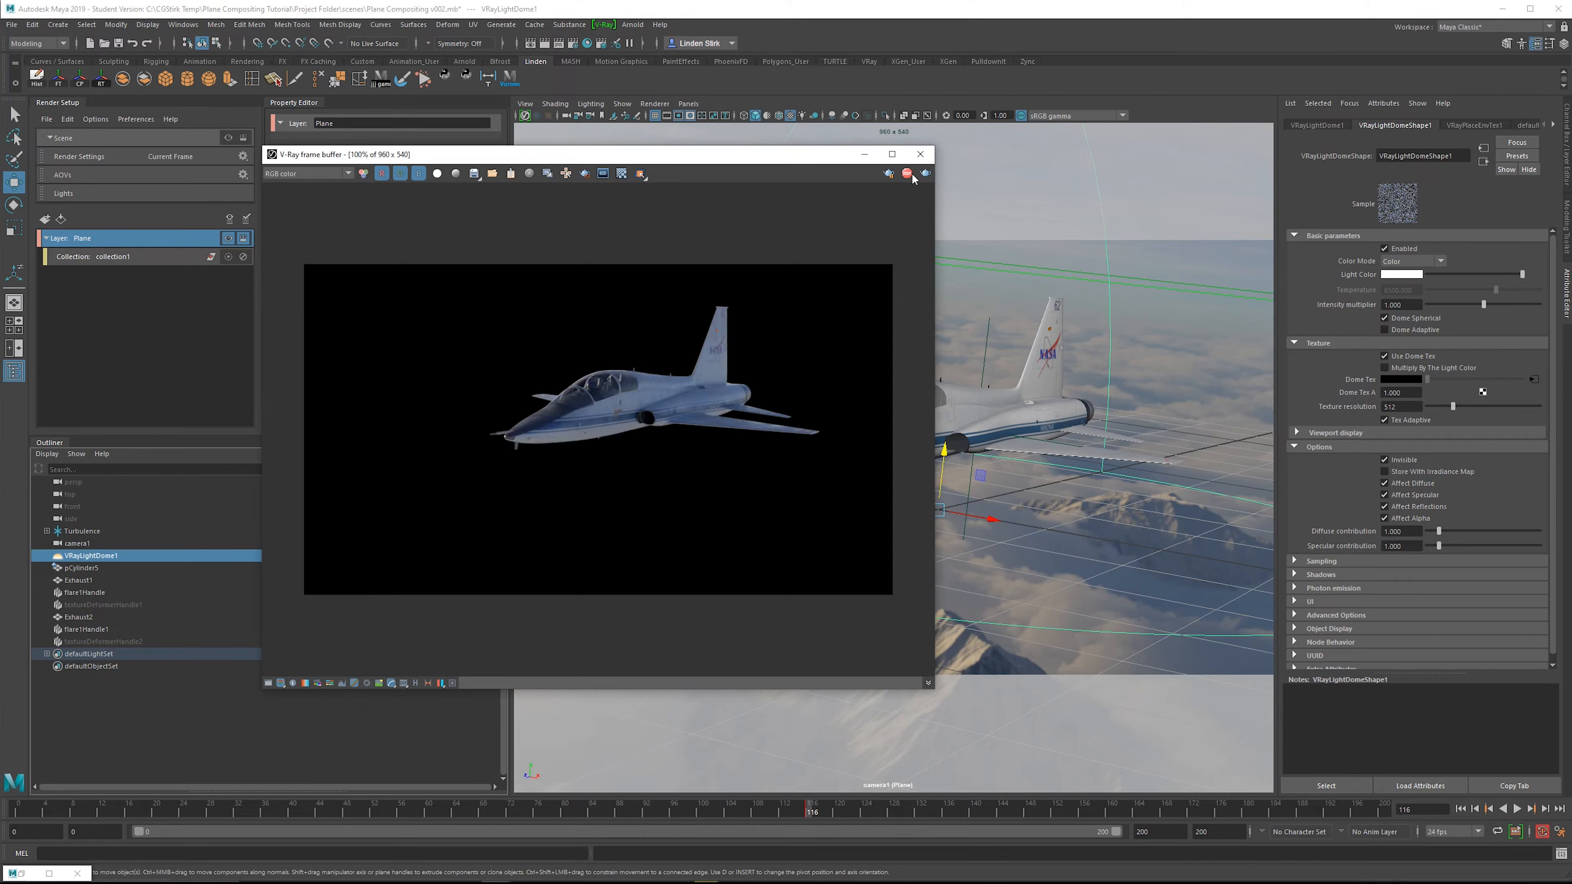
# Put away the V-Ray frame buffer and switch the visible layer back to the full scene.
pyautogui.click(891, 175)
pyautogui.moveTo(720, 167); pyautogui.dragTo(807, 220)
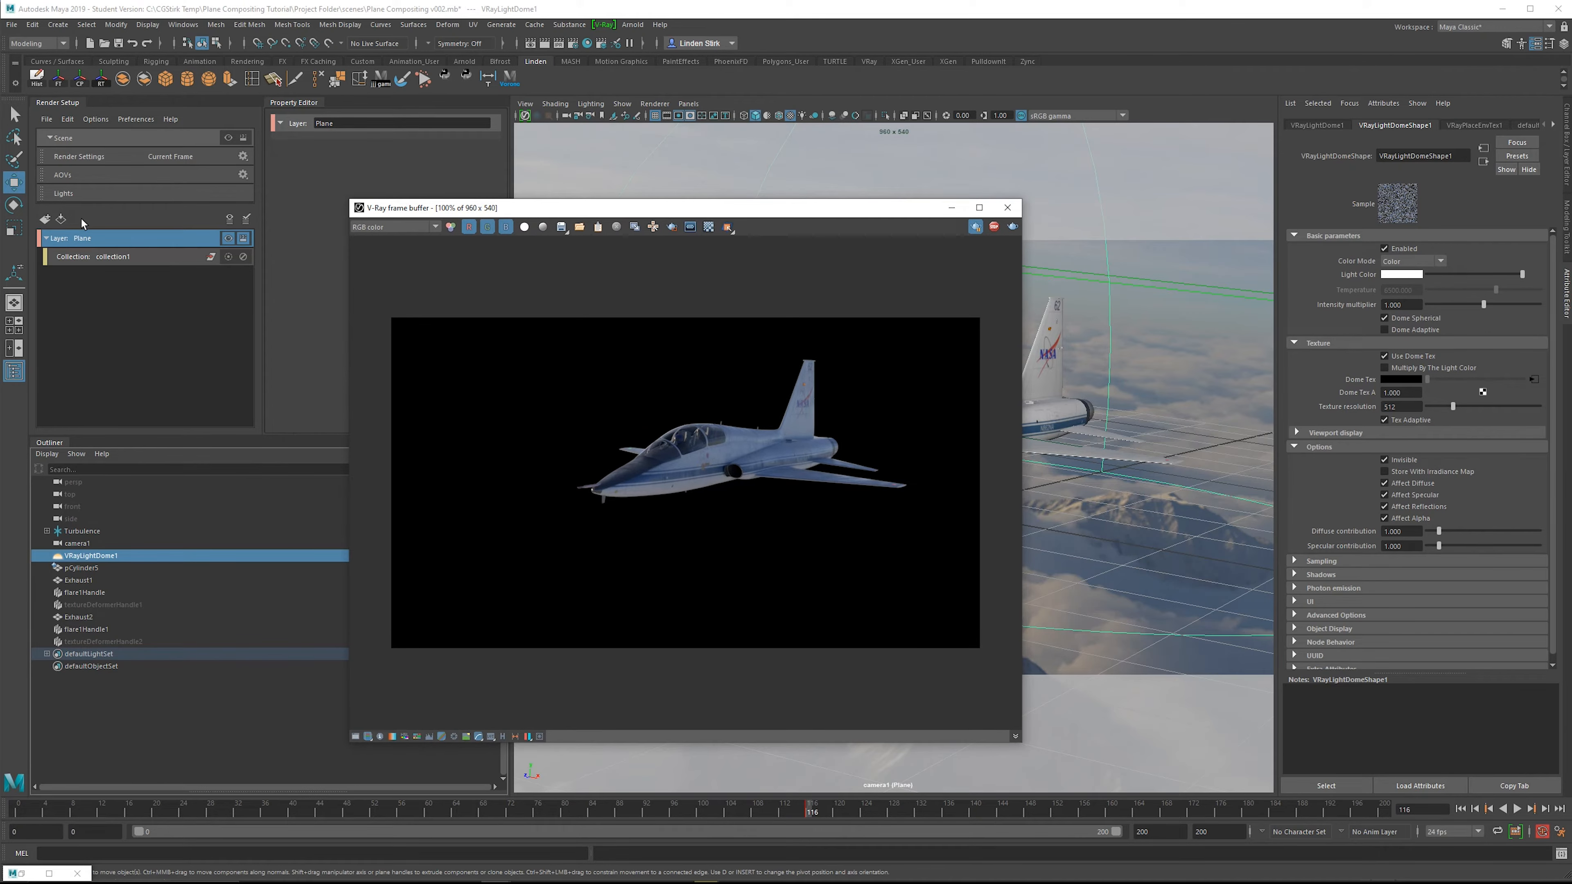
pyautogui.click(952, 208)
pyautogui.click(229, 137)
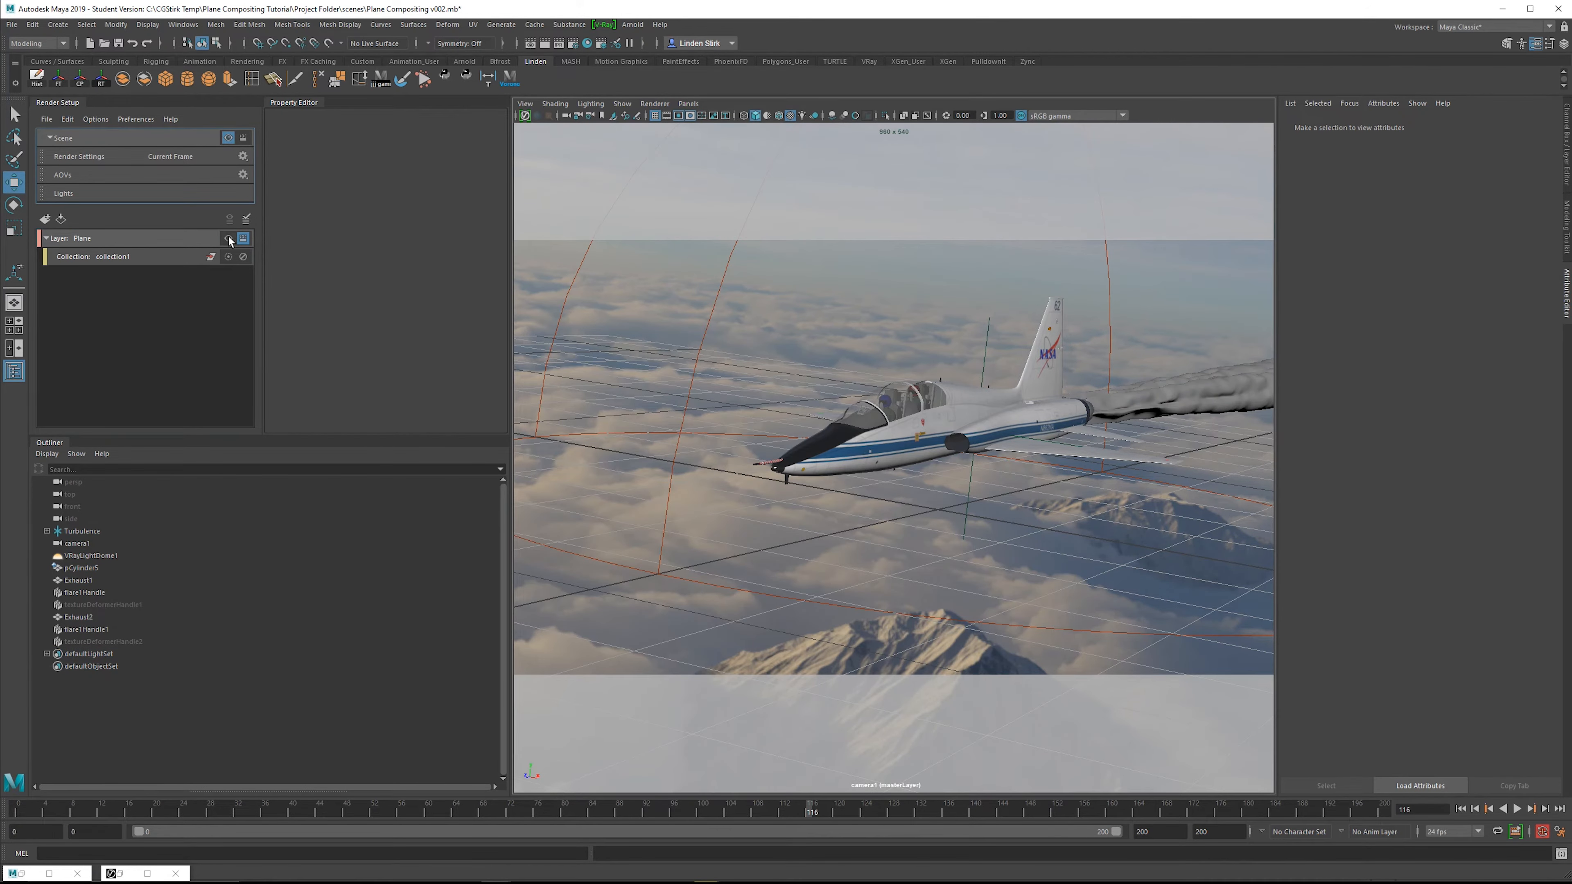
# Select Exhaust1 and Exhaust2 and create a render layer named Exhaust.
pyautogui.click(93, 581)
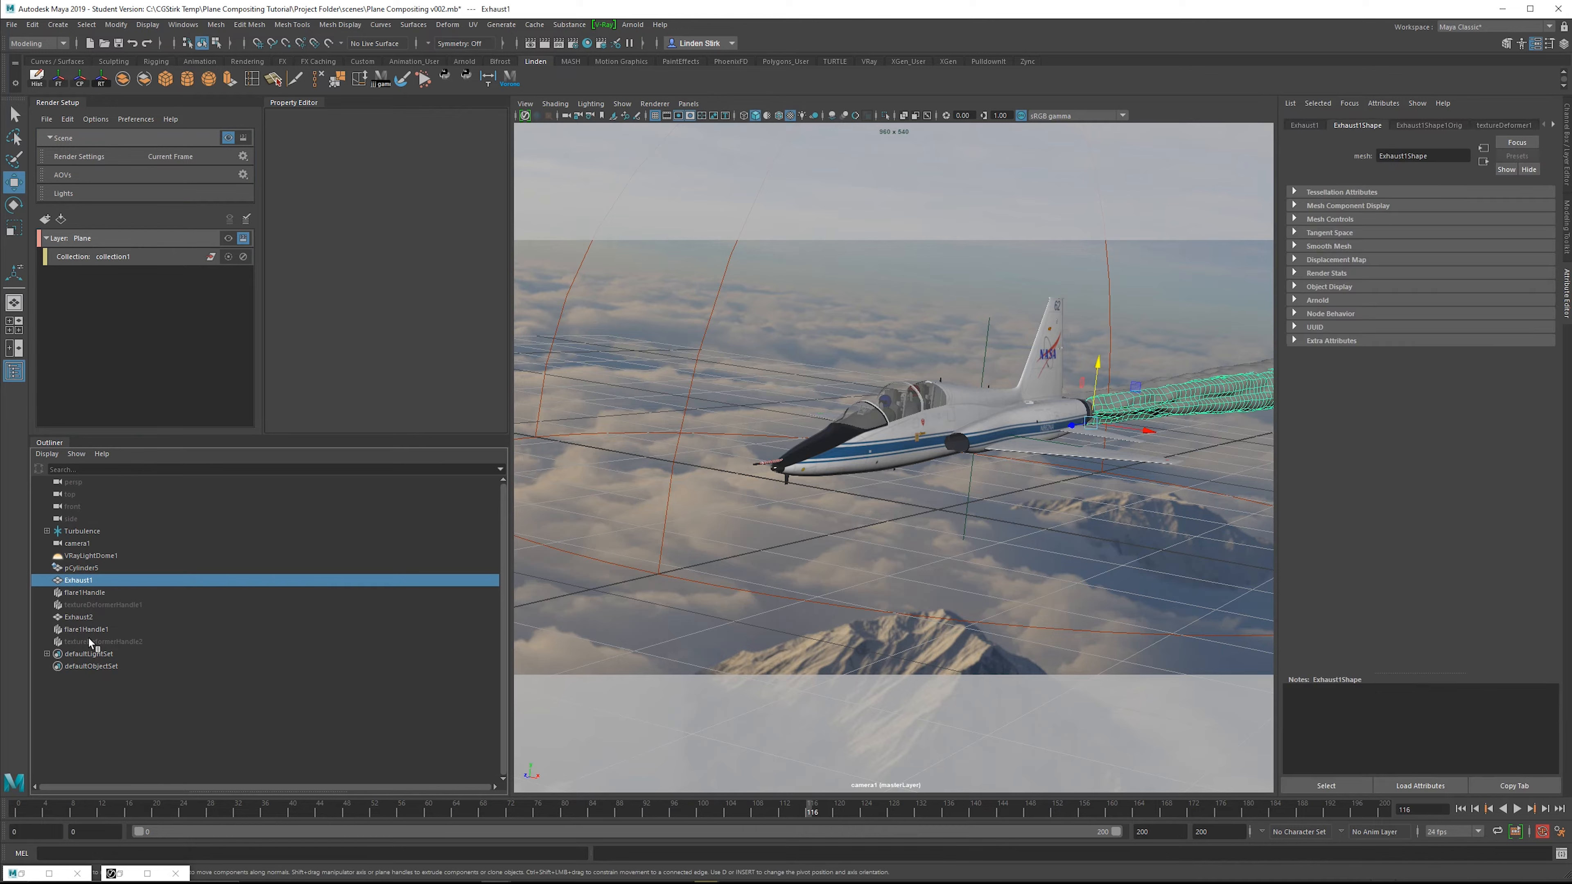
pyautogui.keyDown('ctrl'); pyautogui.click(103, 618); pyautogui.keyUp('ctrl')
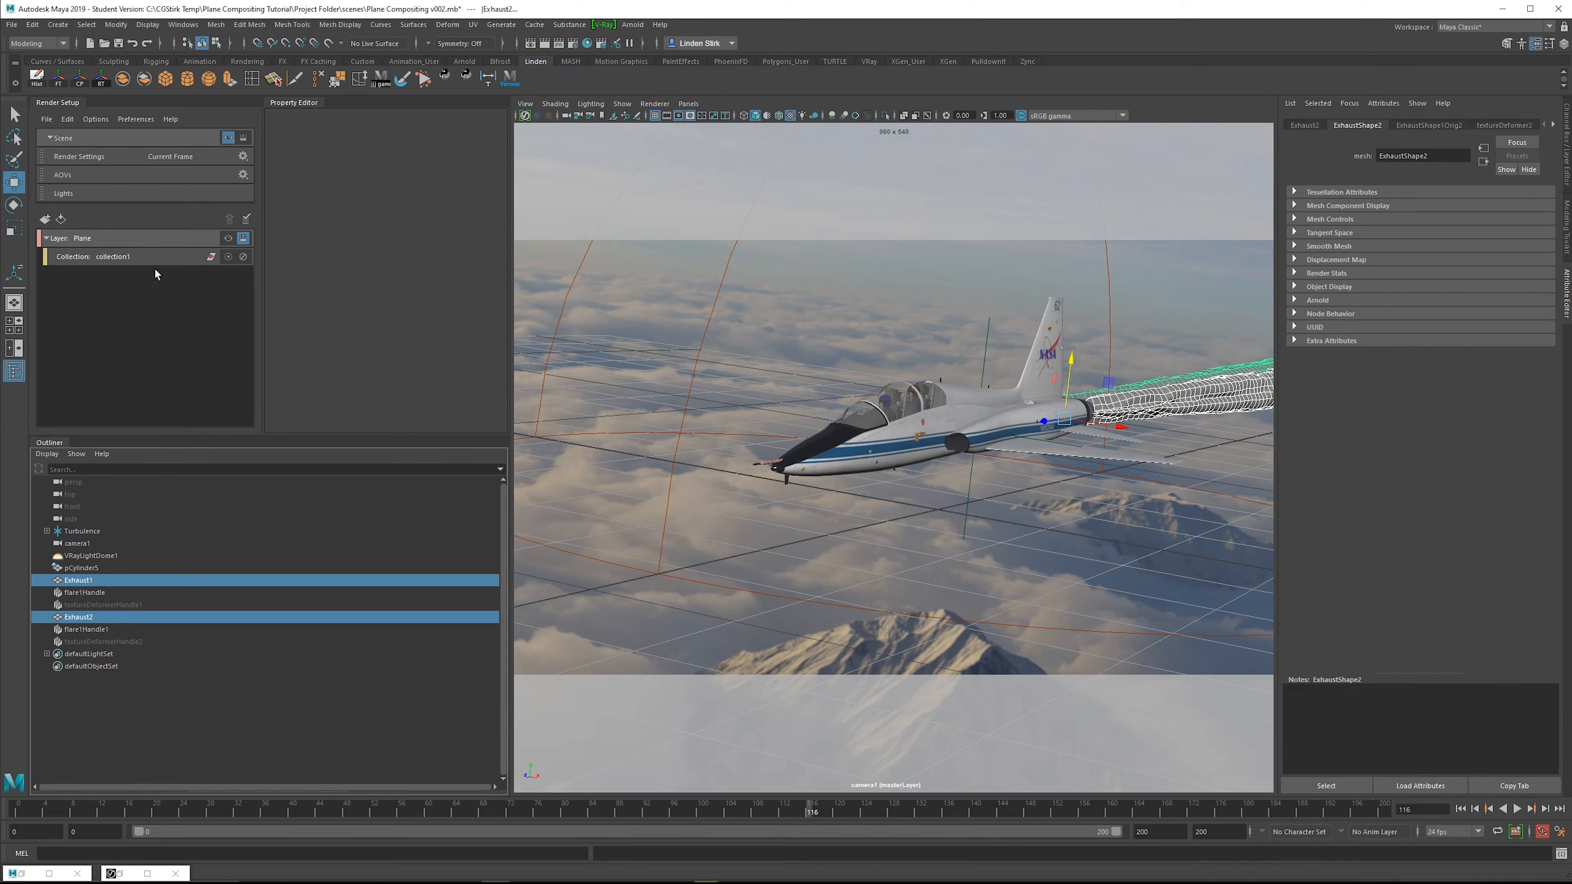
pyautogui.click(46, 219)
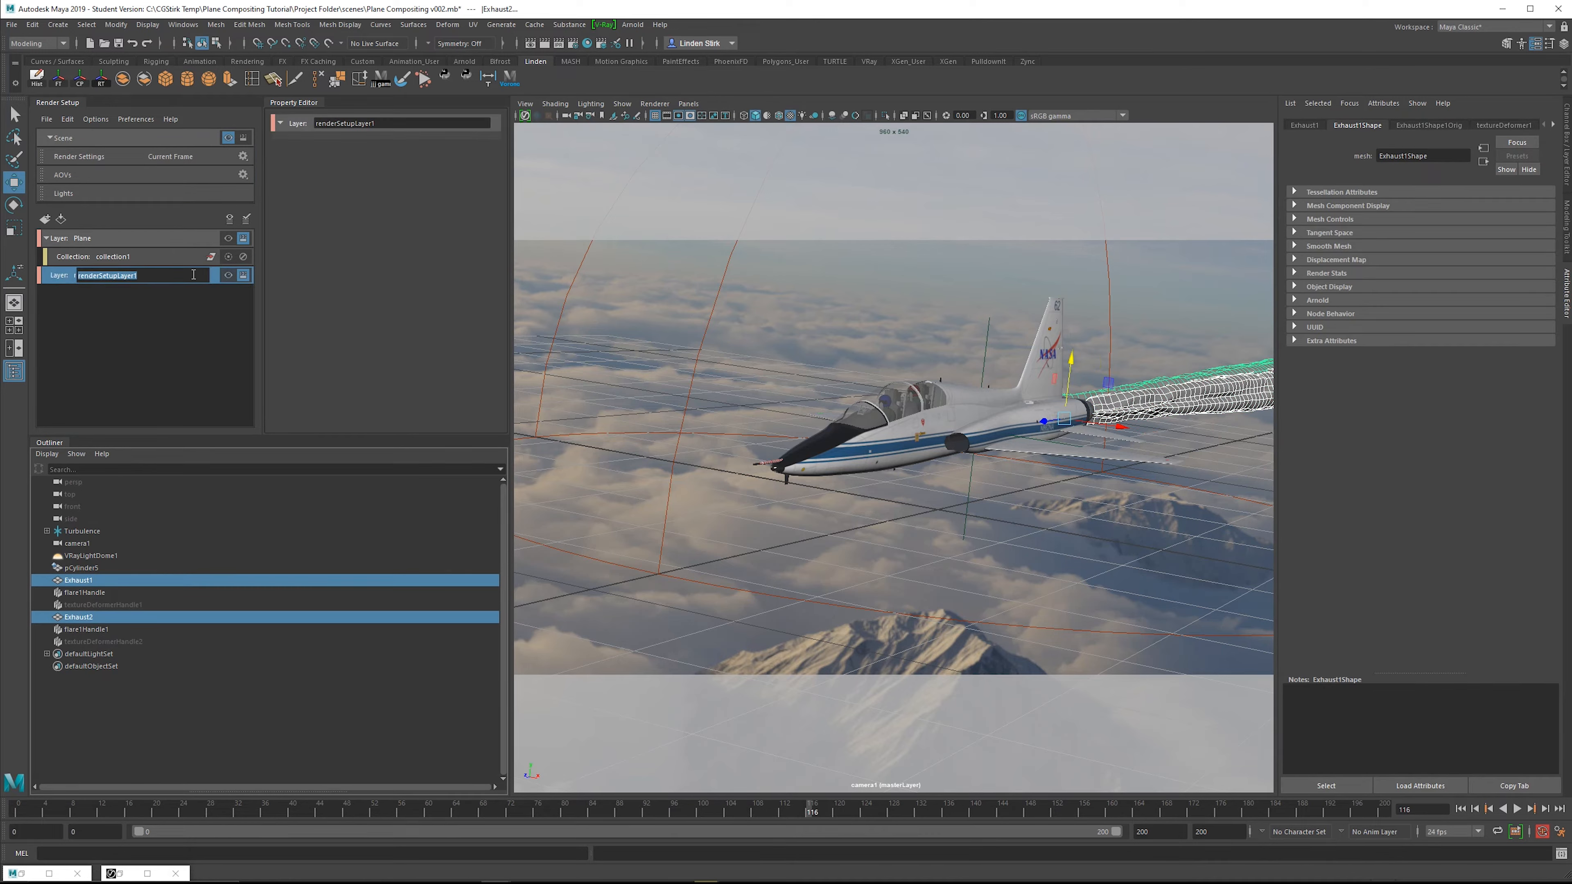
pyautogui.write('Exhaust')
pyautogui.press('Return')
# Create a collection in the Exhaust layer and add Exhaust1 and Exhaust2 to it.
pyautogui.rightClick(195, 276)
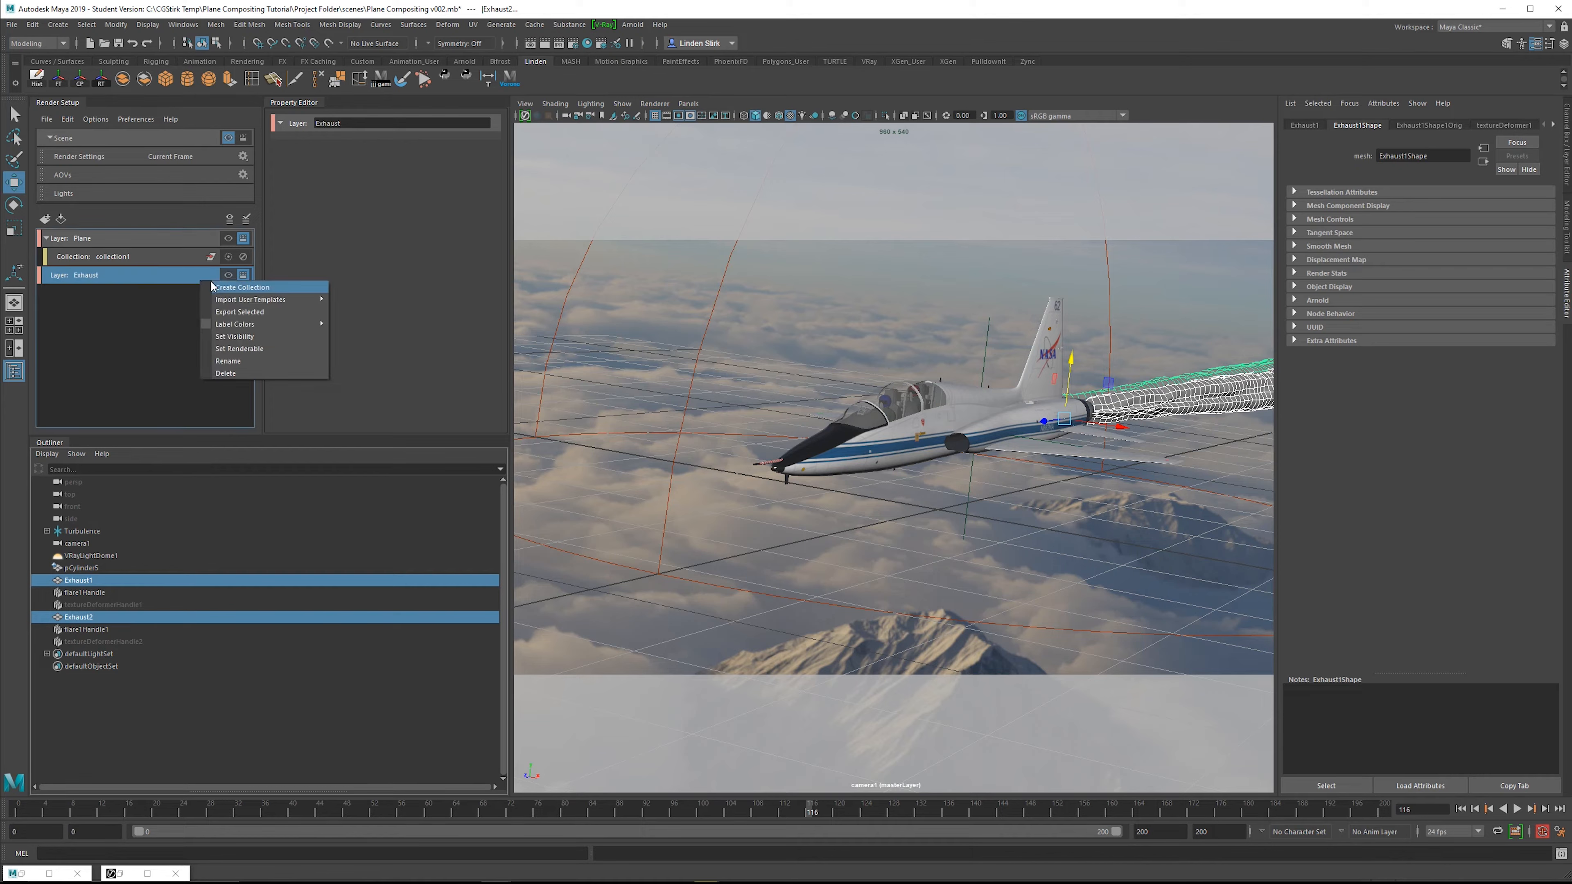
pyautogui.click(235, 287)
pyautogui.click(482, 205)
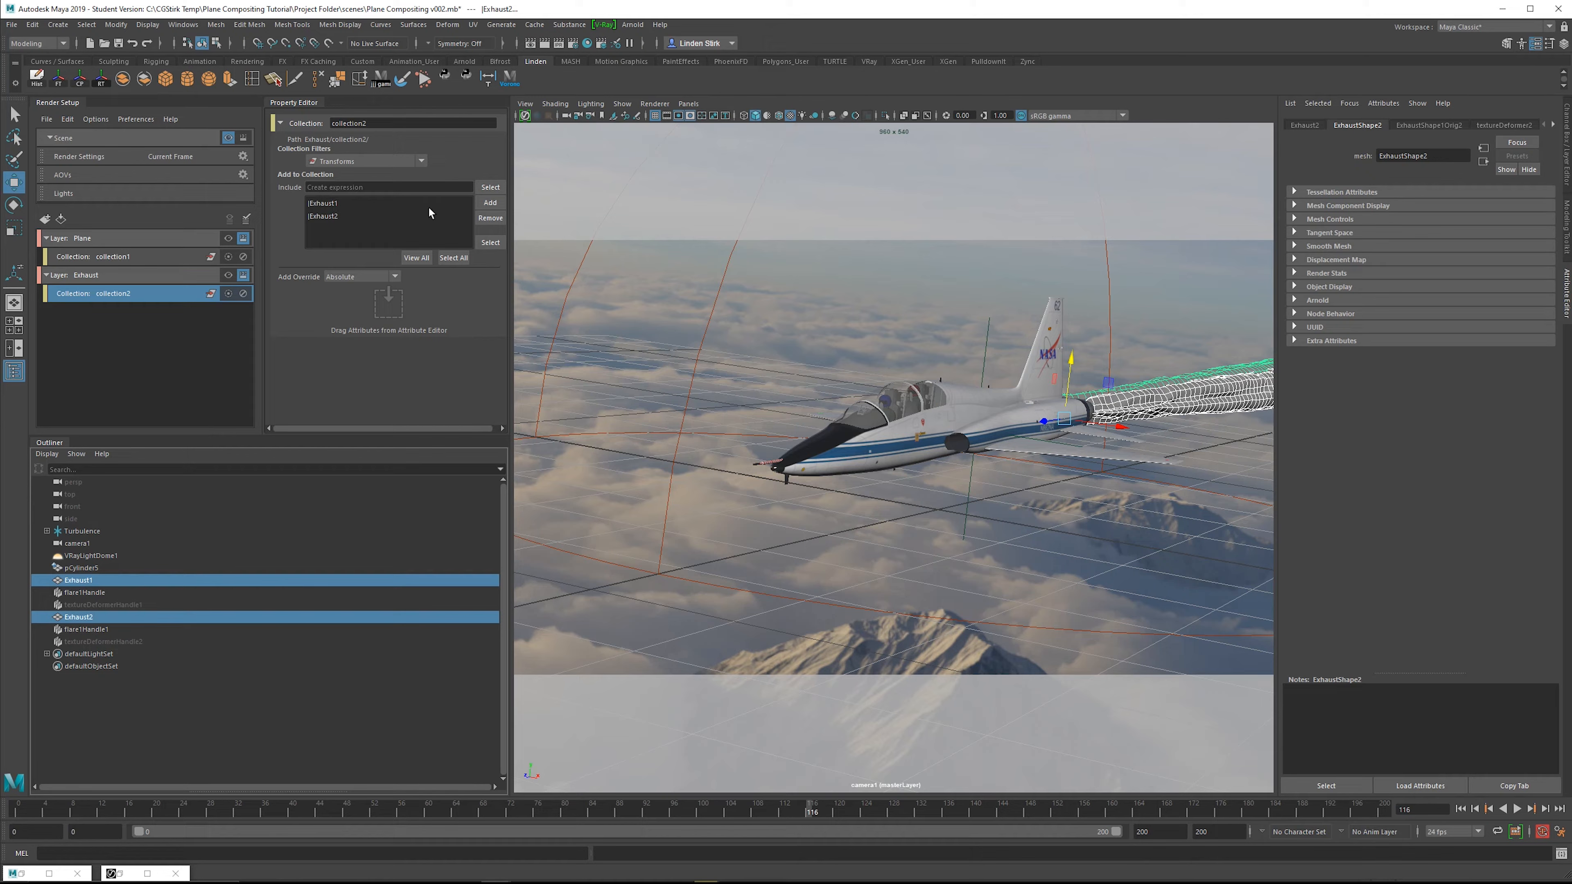
# Make the Exhaust layer visible and render it from camera1 to inspect the exhaust trails up close.
pyautogui.click(229, 275)
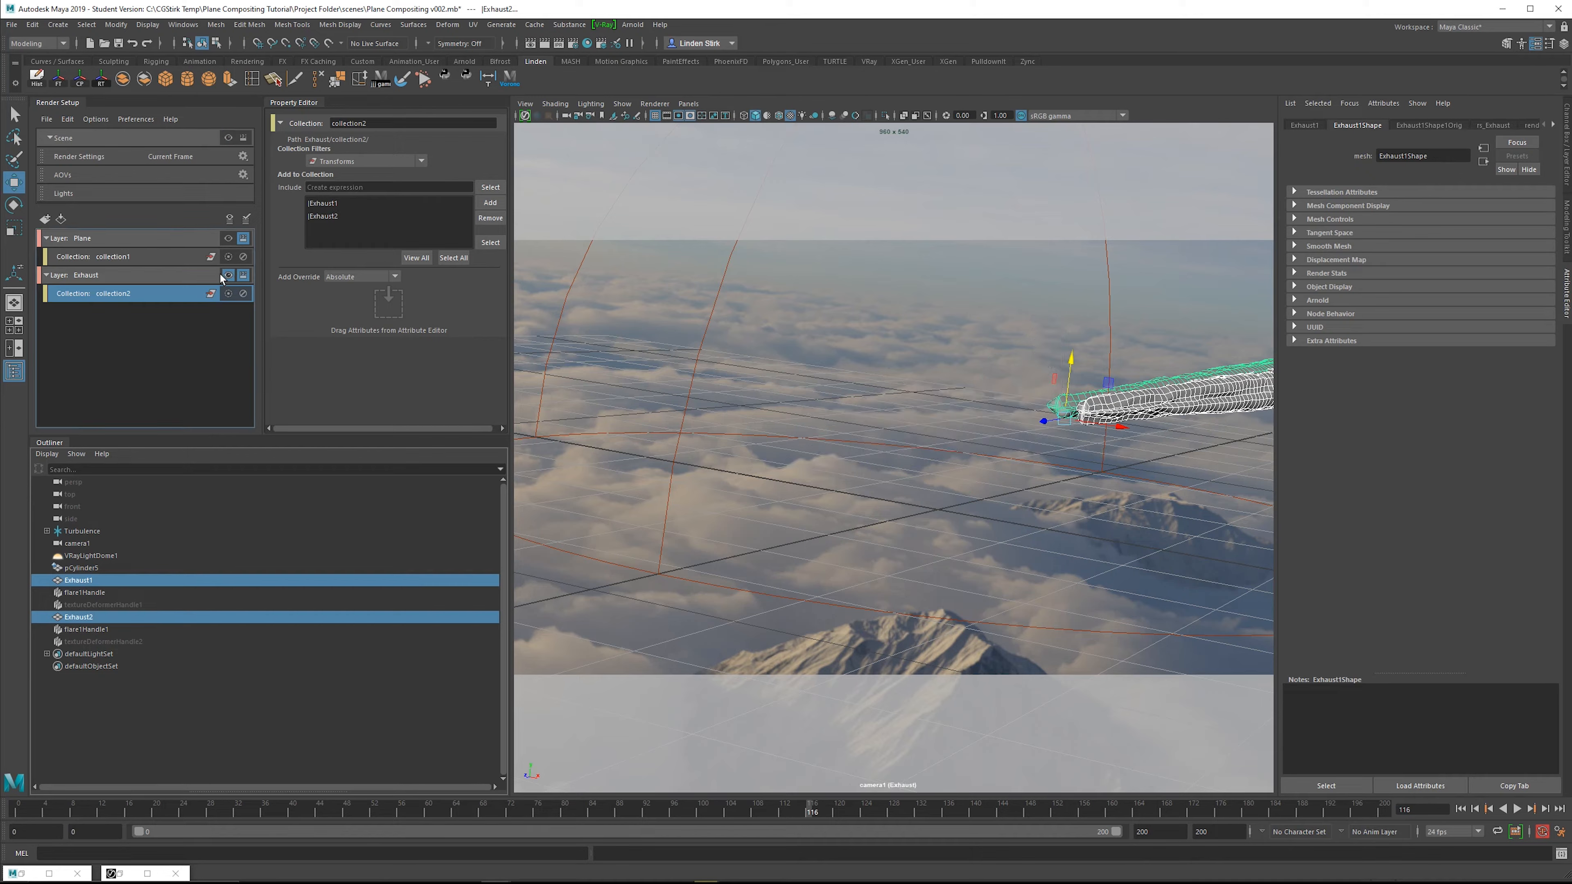
pyautogui.click(970, 370)
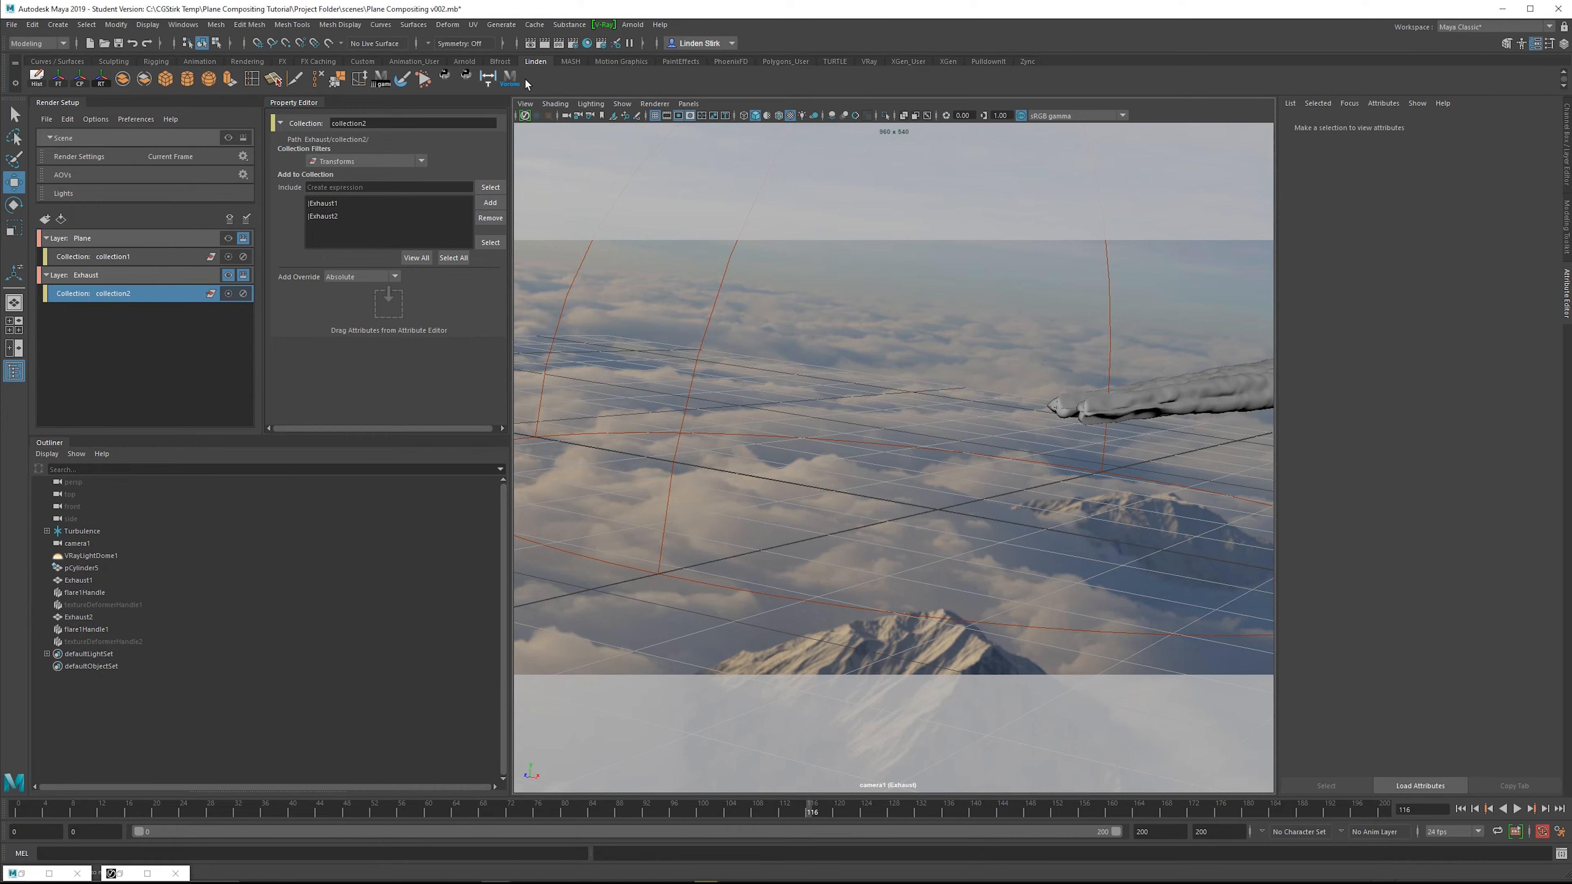
pyautogui.click(560, 44)
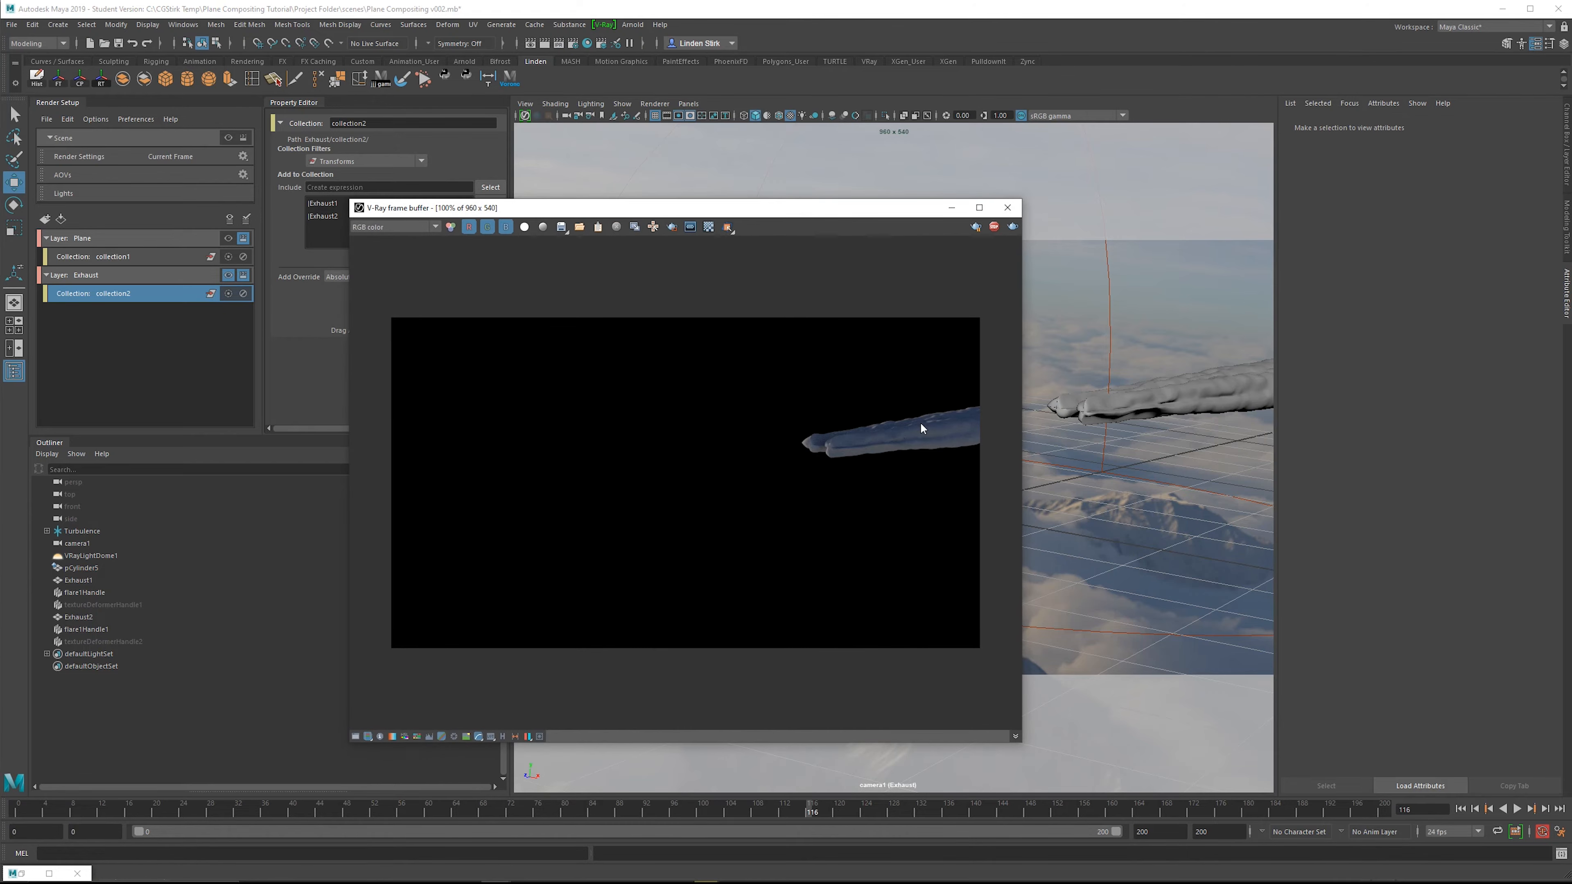
pyautogui.moveTo(937, 206); pyautogui.dragTo(776, 135)
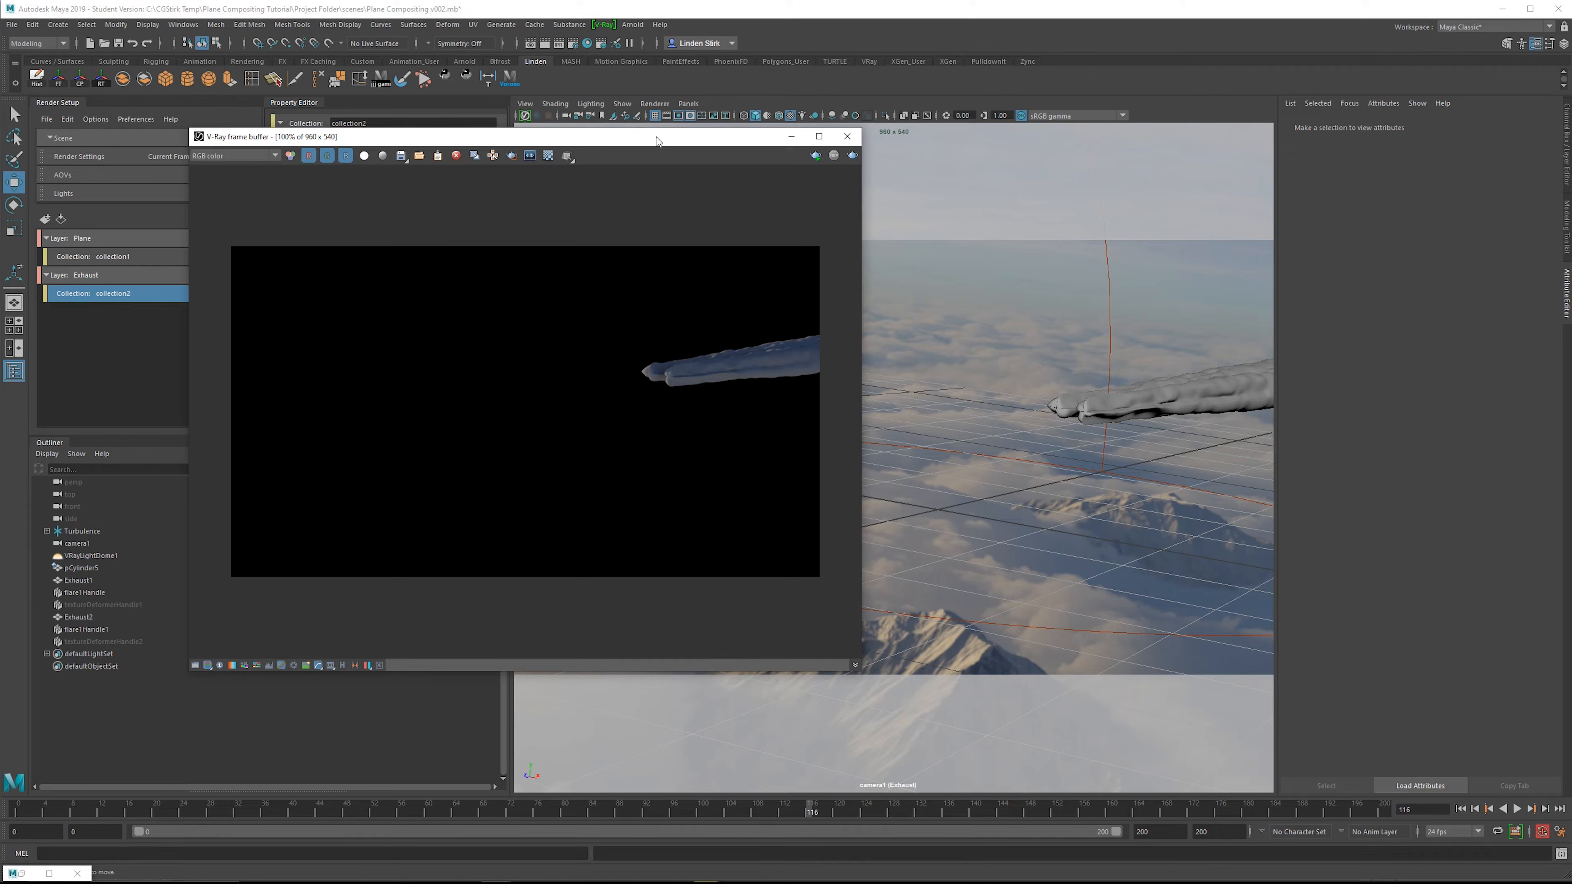
pyautogui.scroll(1, 708, 354)
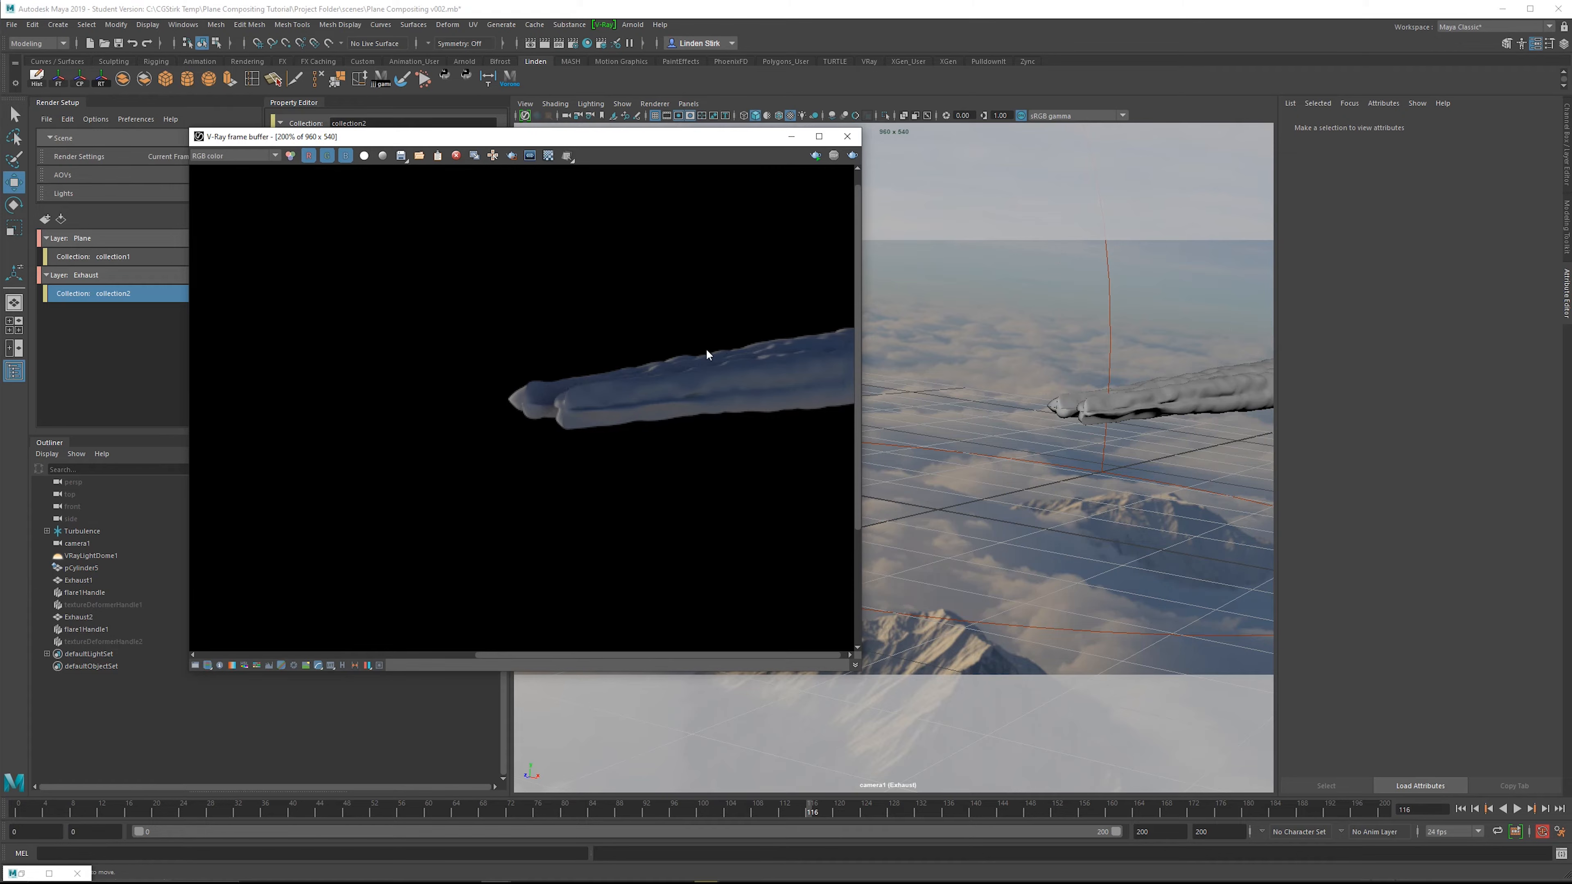
# Inspect the V-Ray render of the exhaust trails up close and at full size, and put away the frame buffer.
pyautogui.scroll(1, 728, 396)
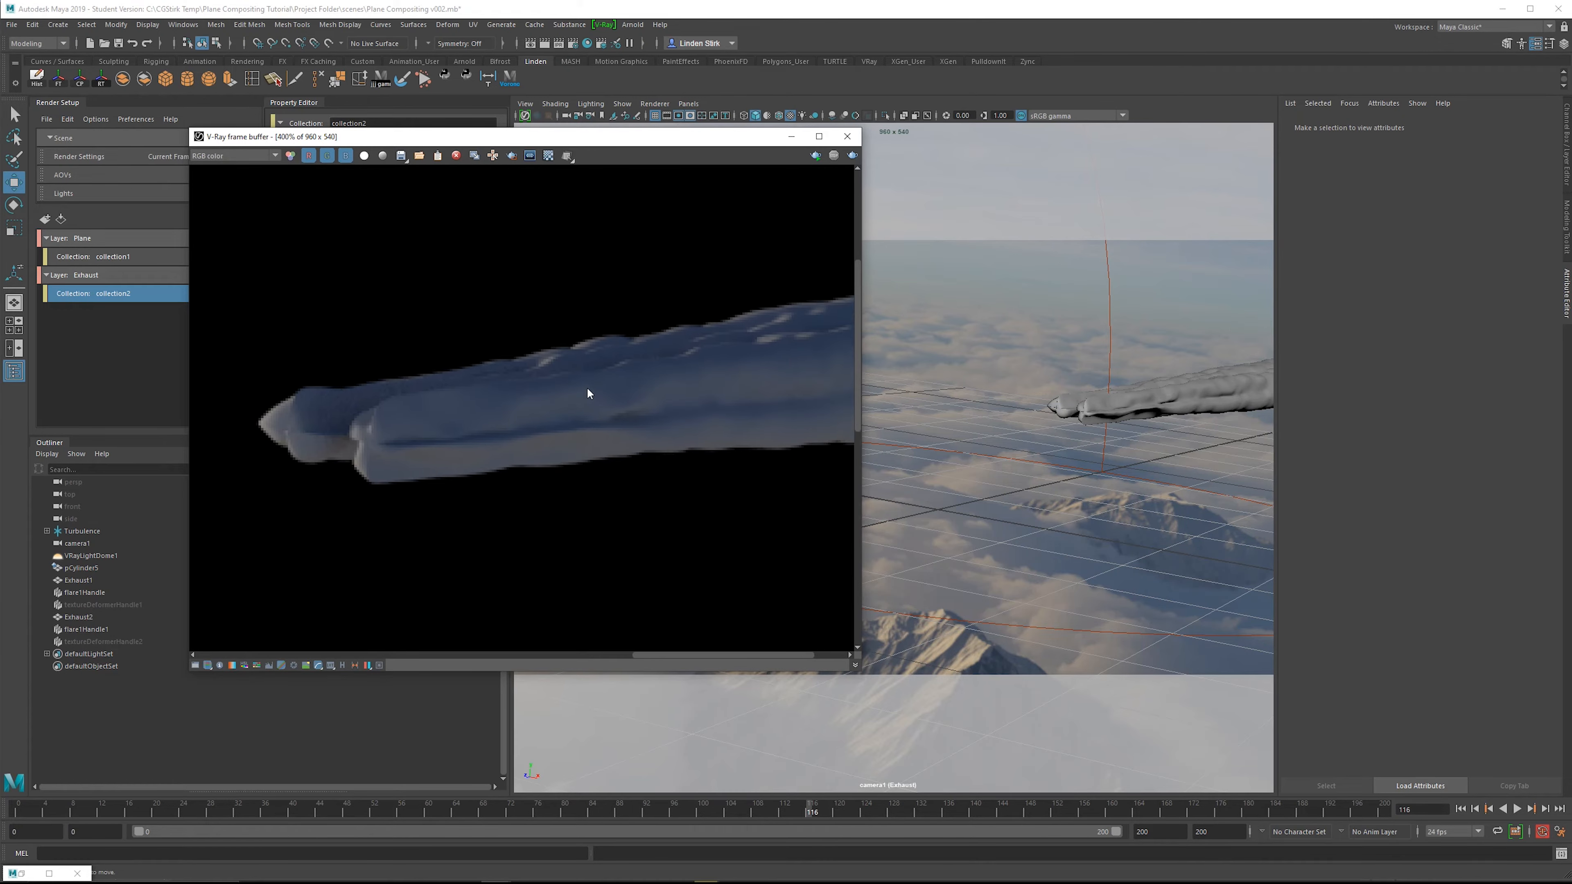
pyautogui.scroll(-1, 624, 427)
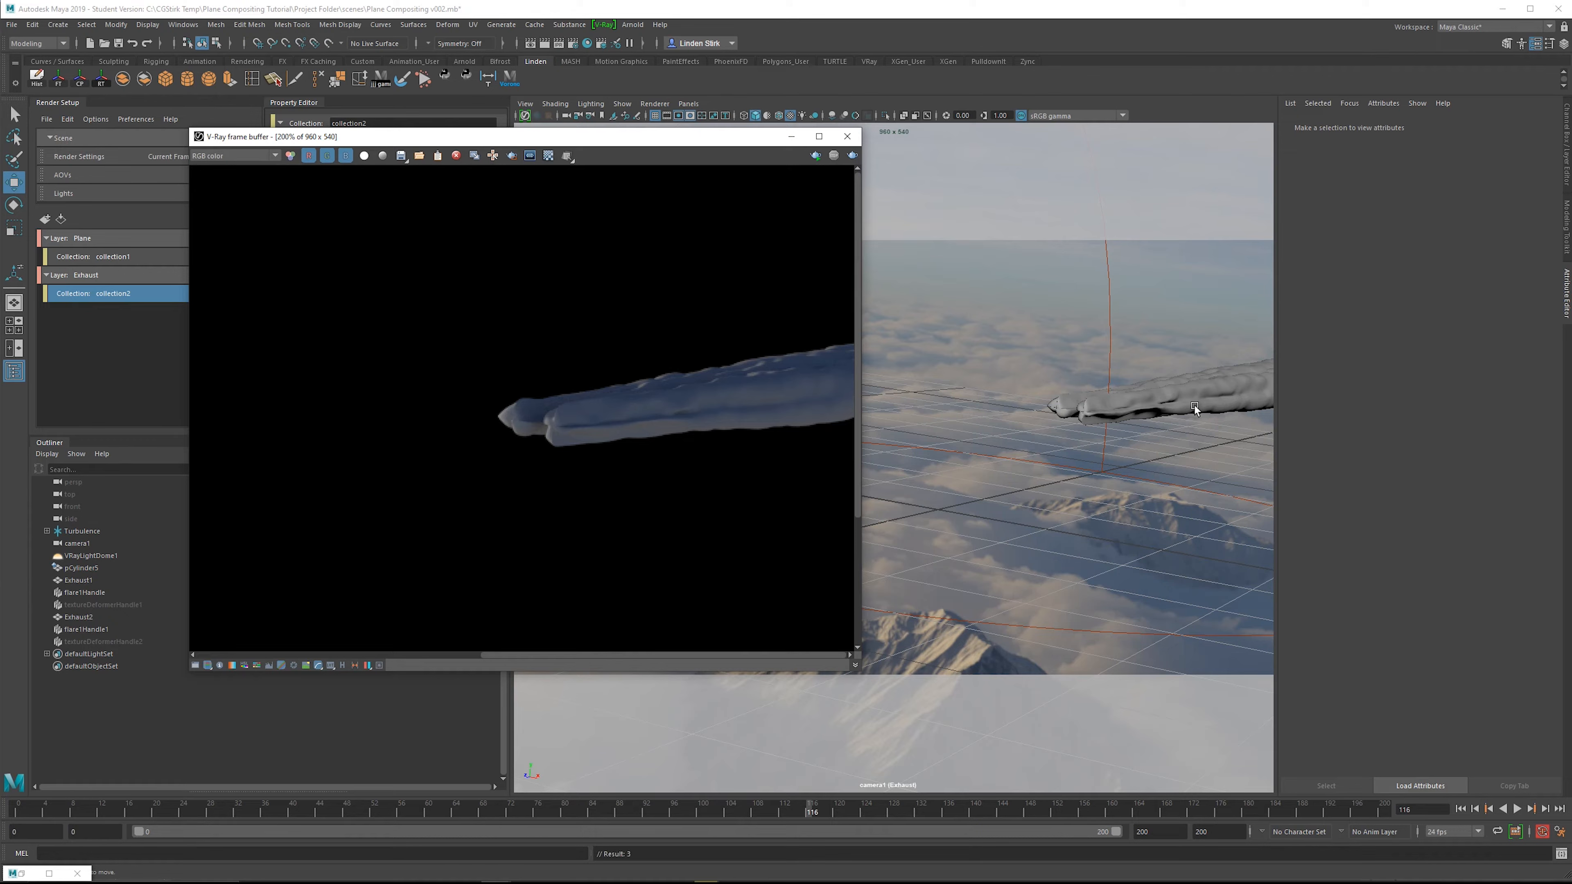
pyautogui.scroll(-1, 762, 352)
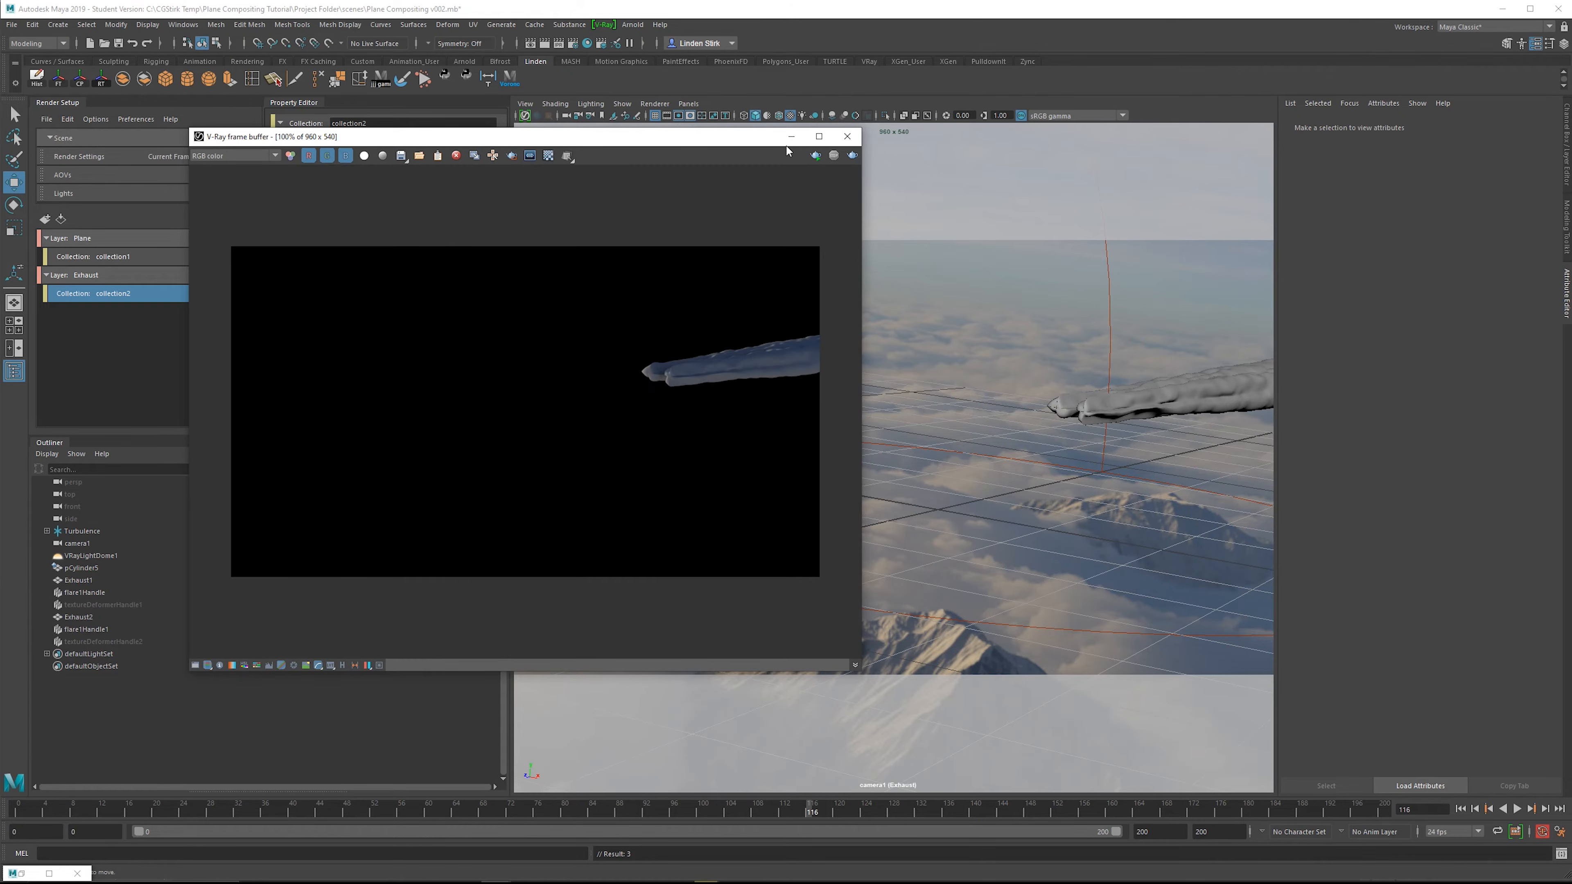
pyautogui.moveTo(737, 139); pyautogui.dragTo(706, 158)
pyautogui.click(817, 156)
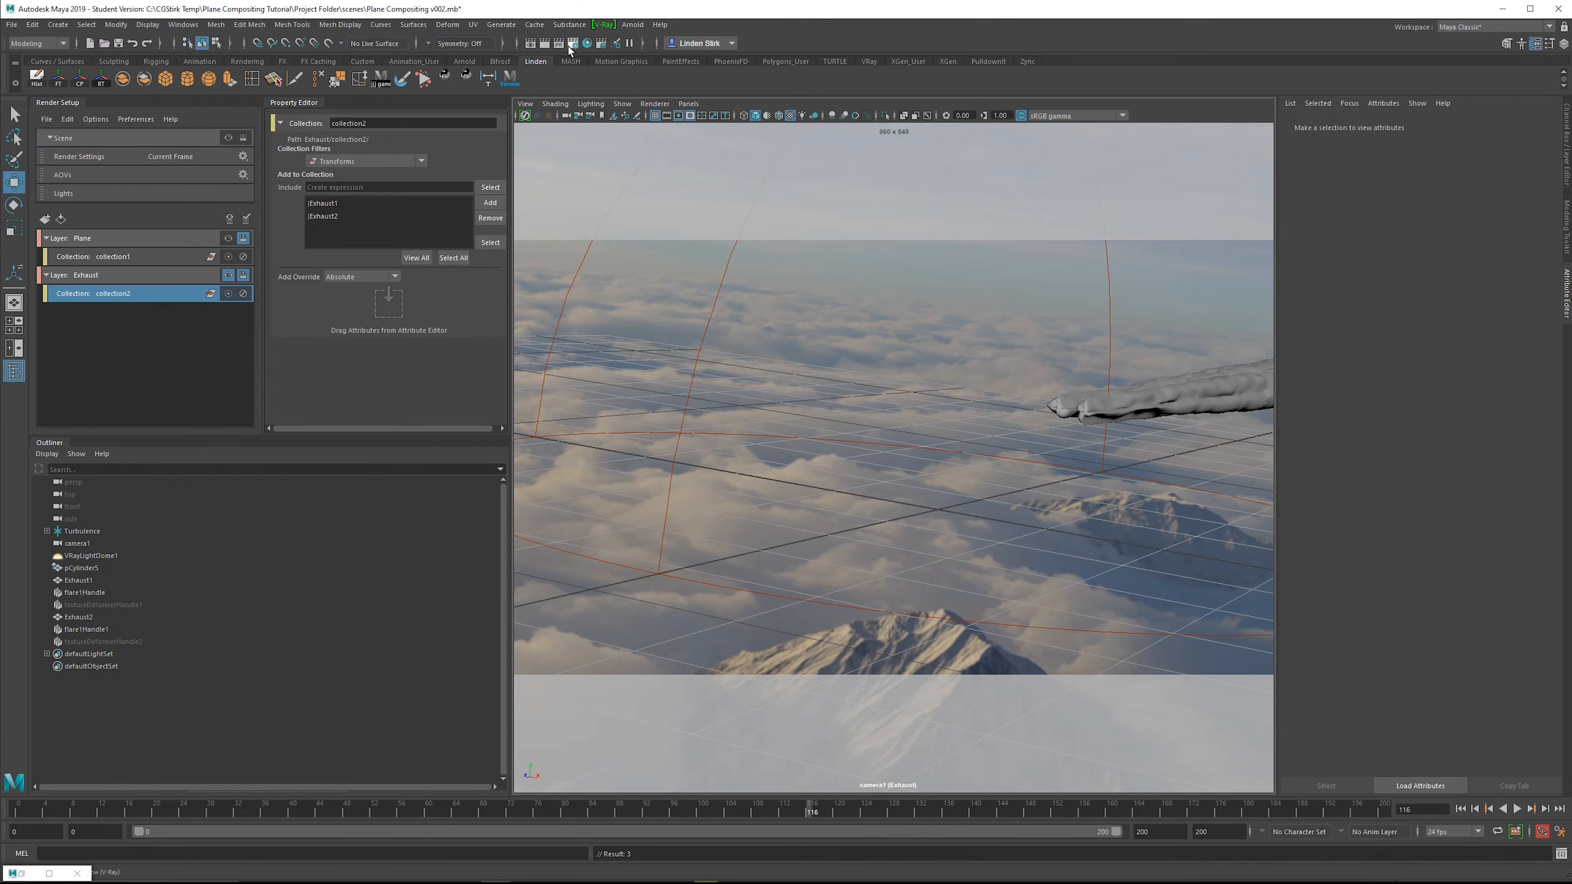
# Create an absolute override for the renderer on the Exhaust layer and set it to Maya Hardware 2.0.
pyautogui.click(572, 43)
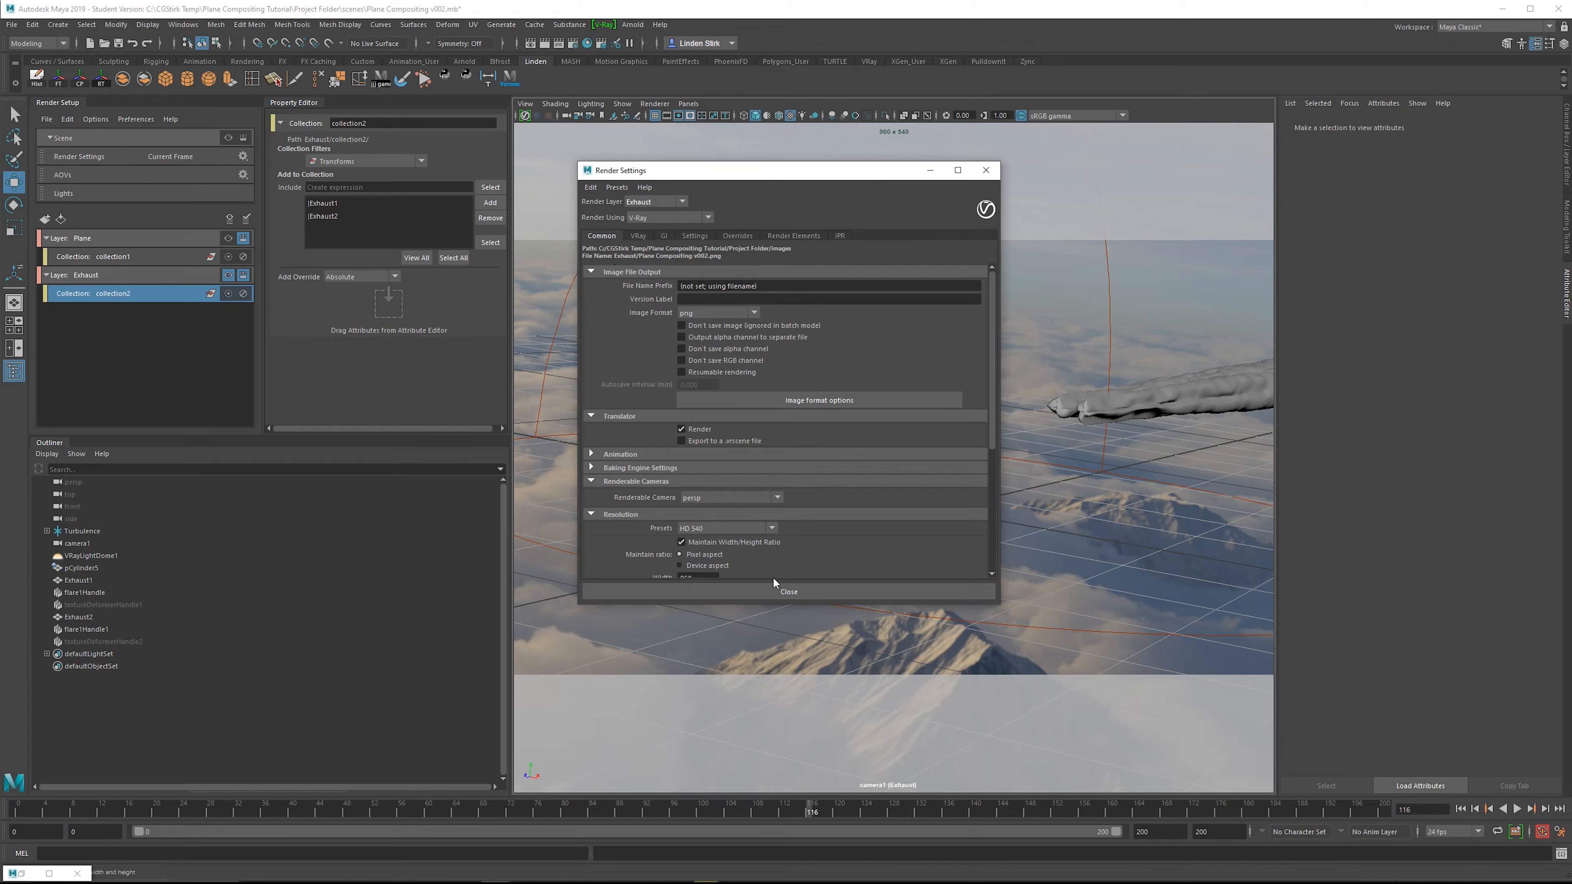
pyautogui.rightClick(601, 223)
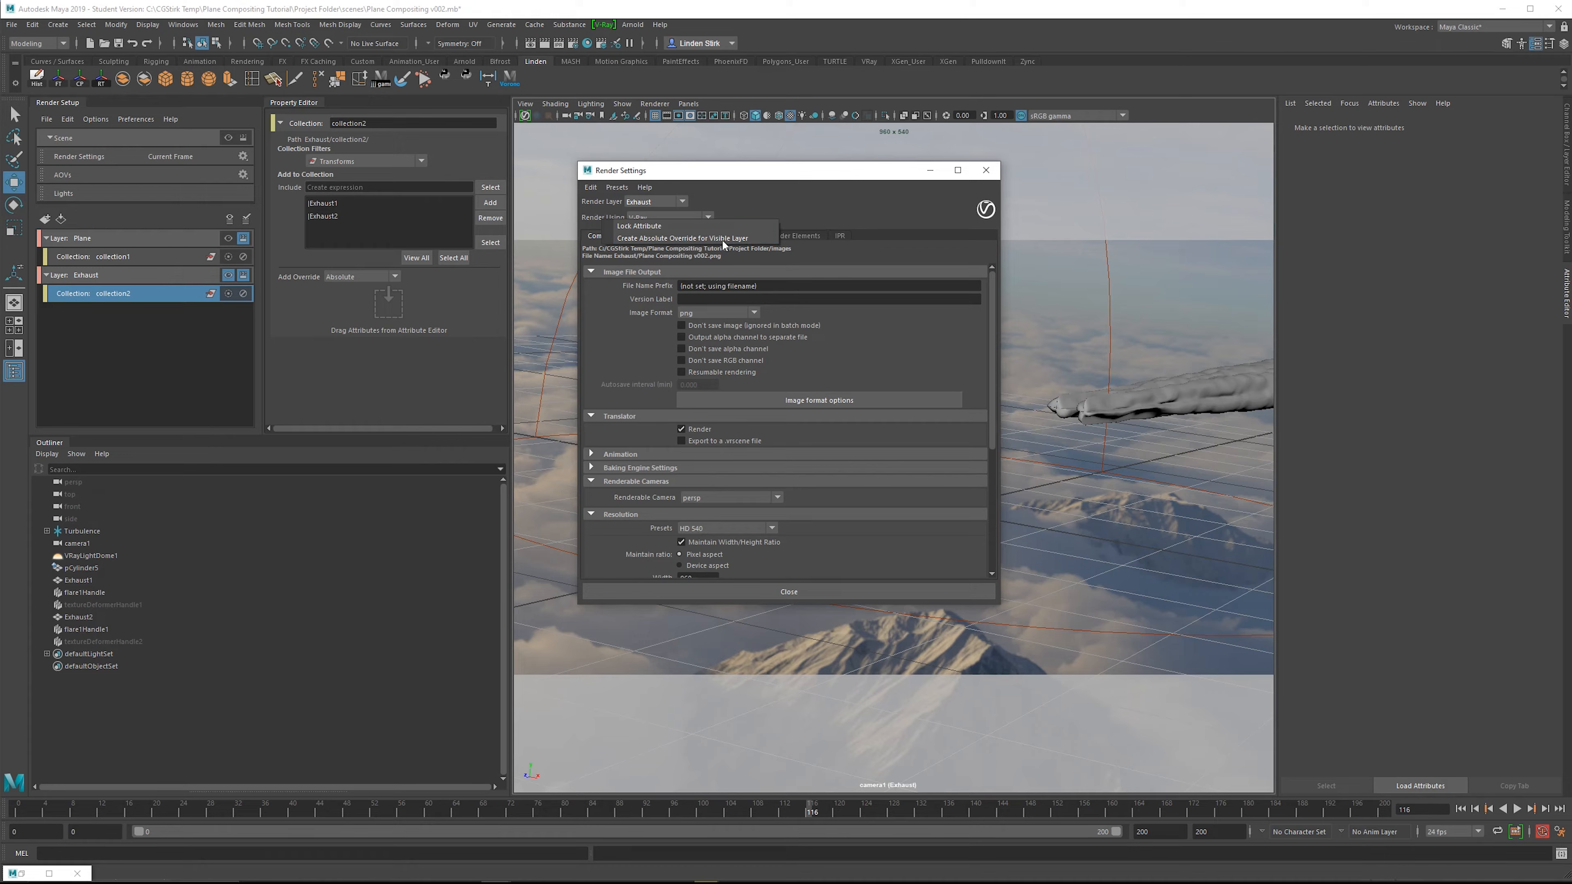
pyautogui.click(680, 237)
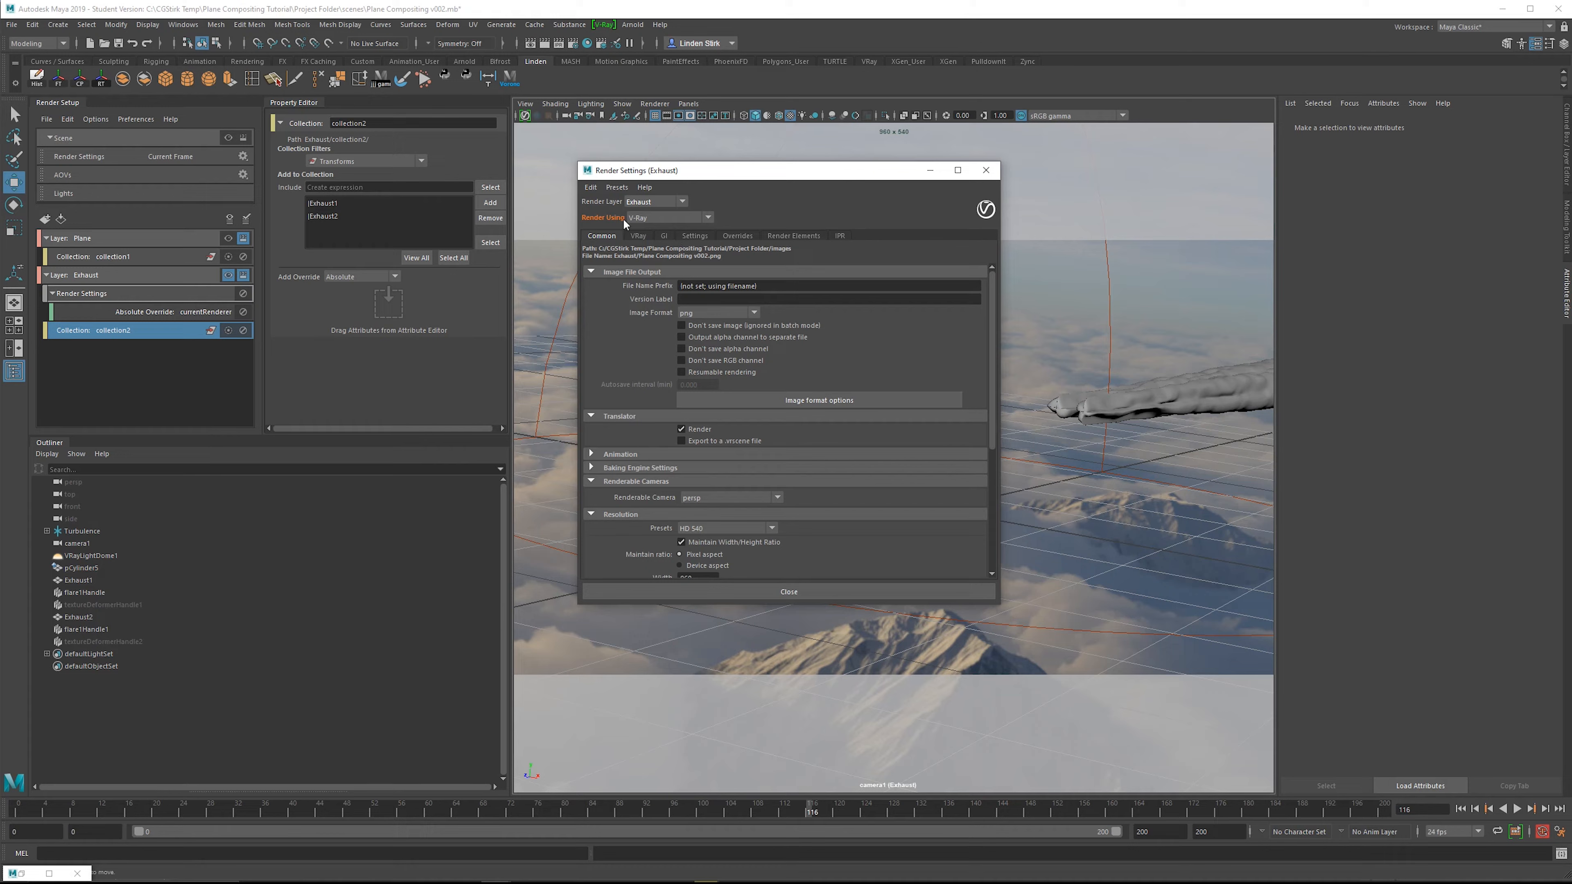
pyautogui.click(127, 296)
pyautogui.click(120, 313)
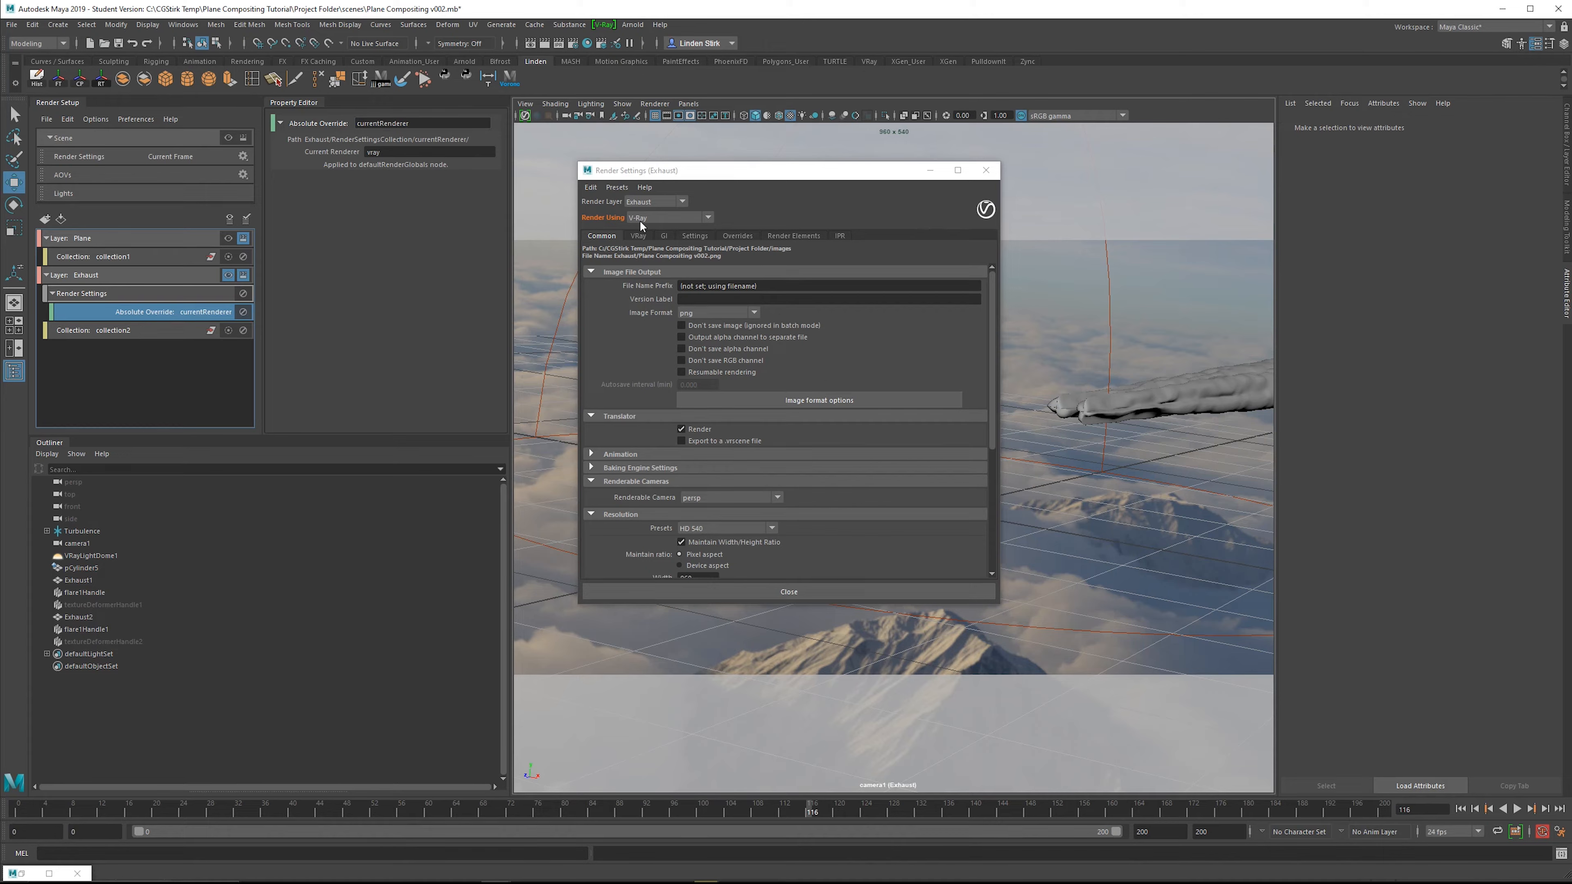
pyautogui.click(660, 217)
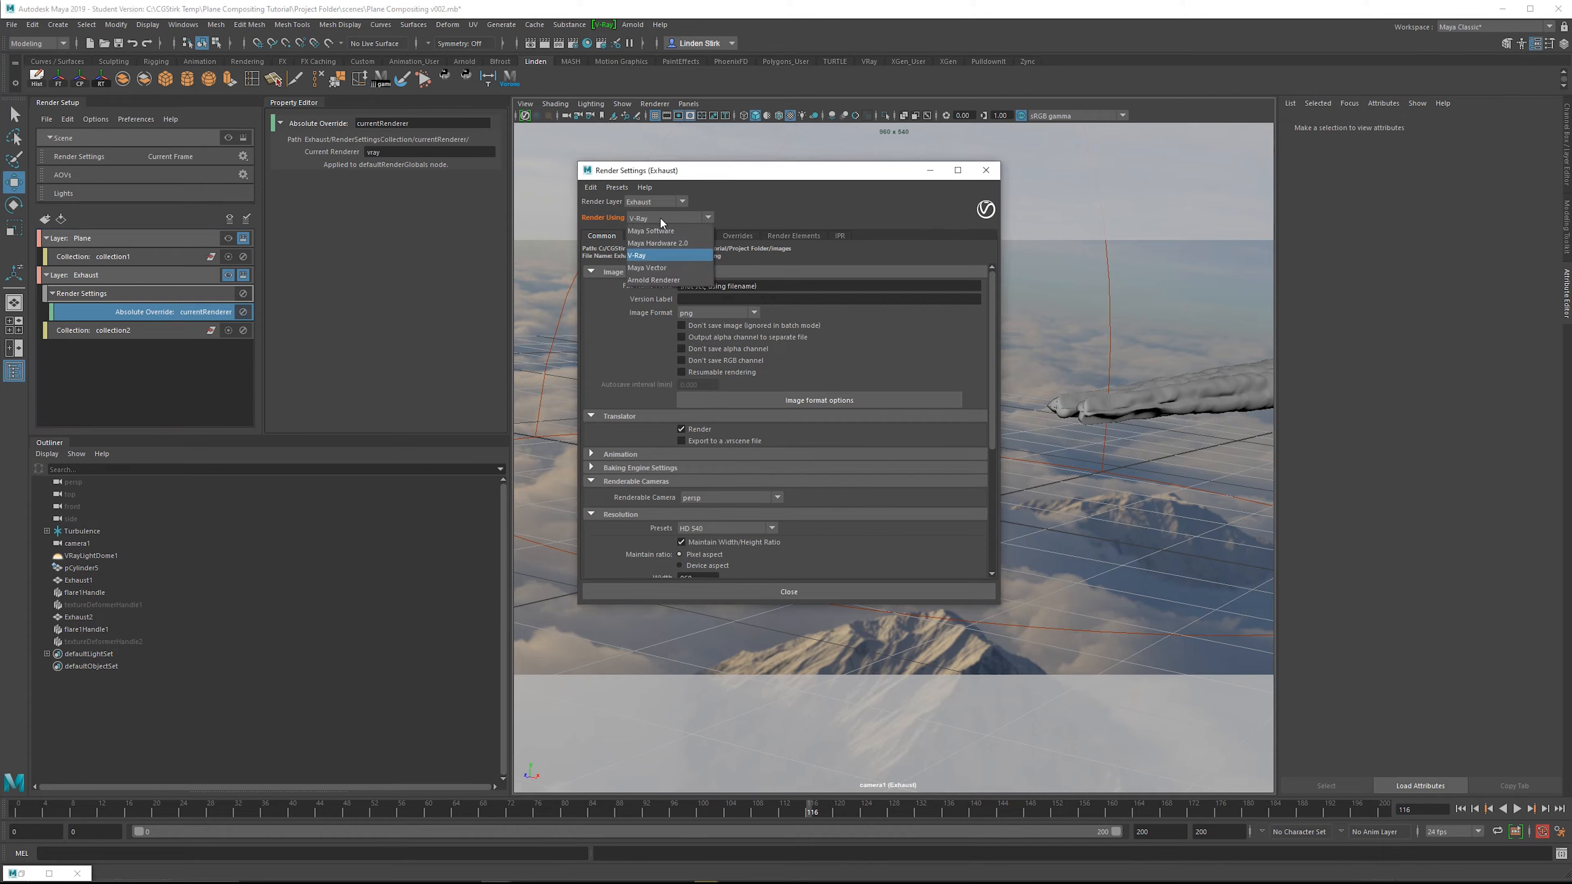
pyautogui.click(667, 242)
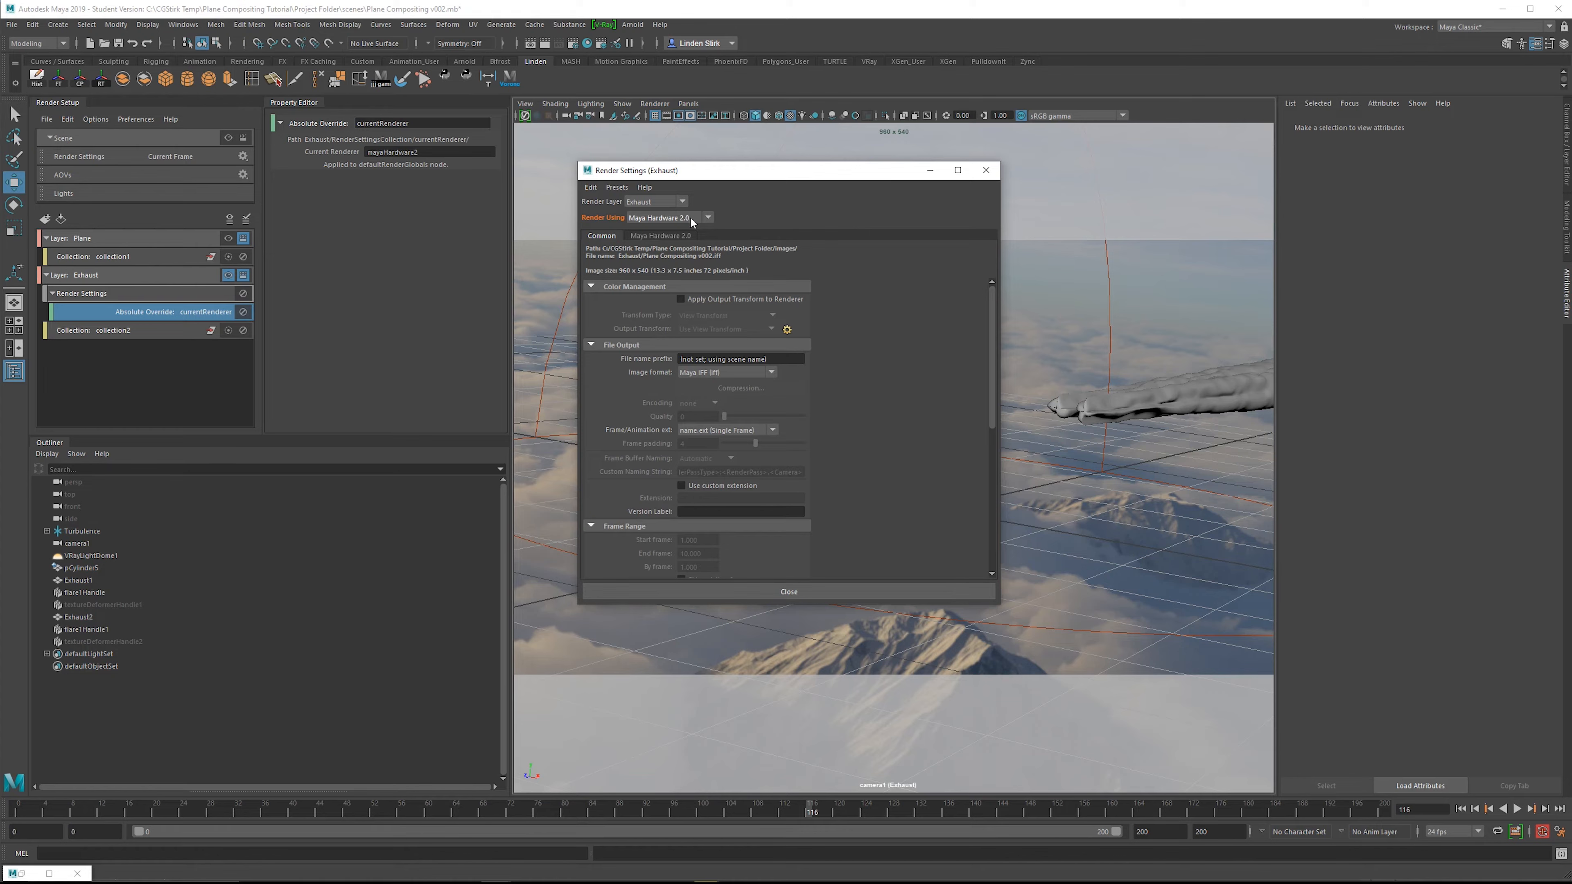
# Render the Exhaust layer with Maya Hardware 2.0, examine the trails' shading up close, and close the render view.
pyautogui.click(546, 45)
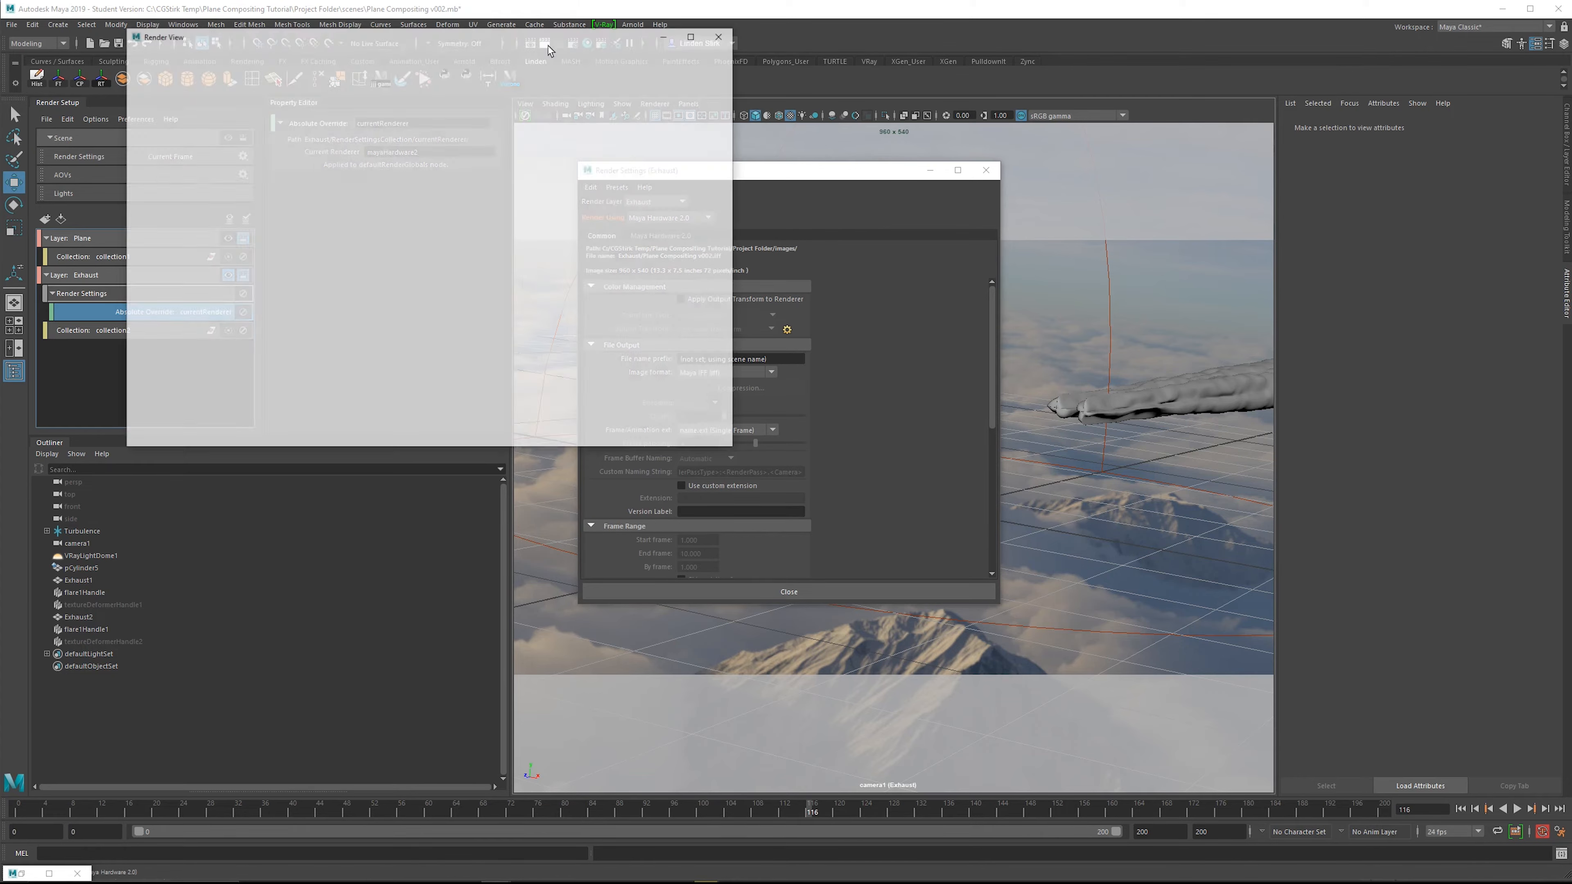
pyautogui.scroll(1, 598, 152)
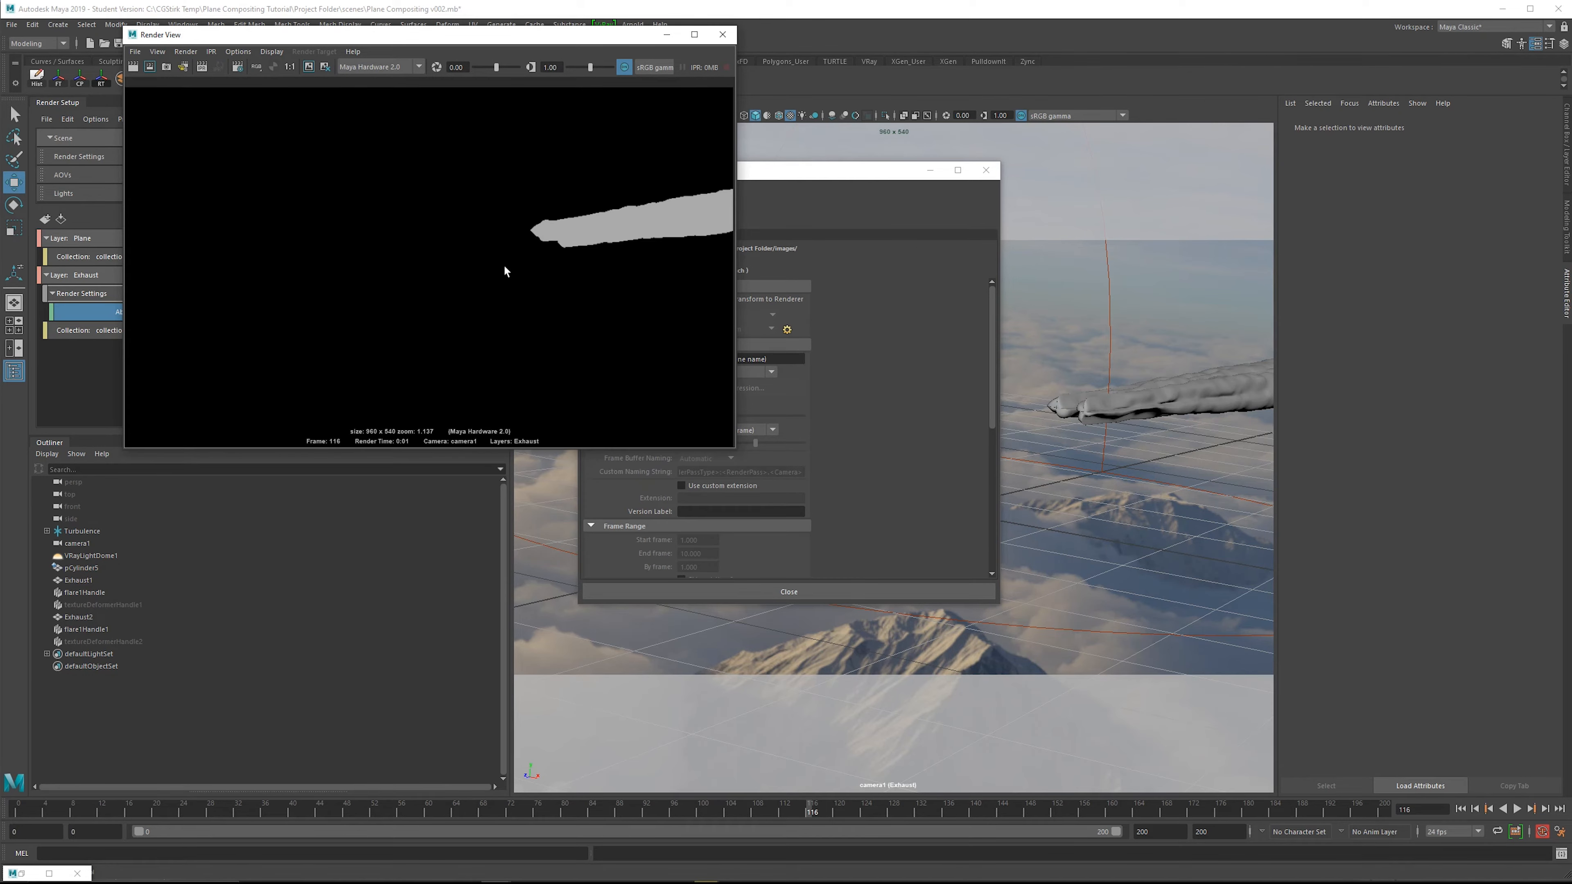
pyautogui.scroll(2, 626, 215)
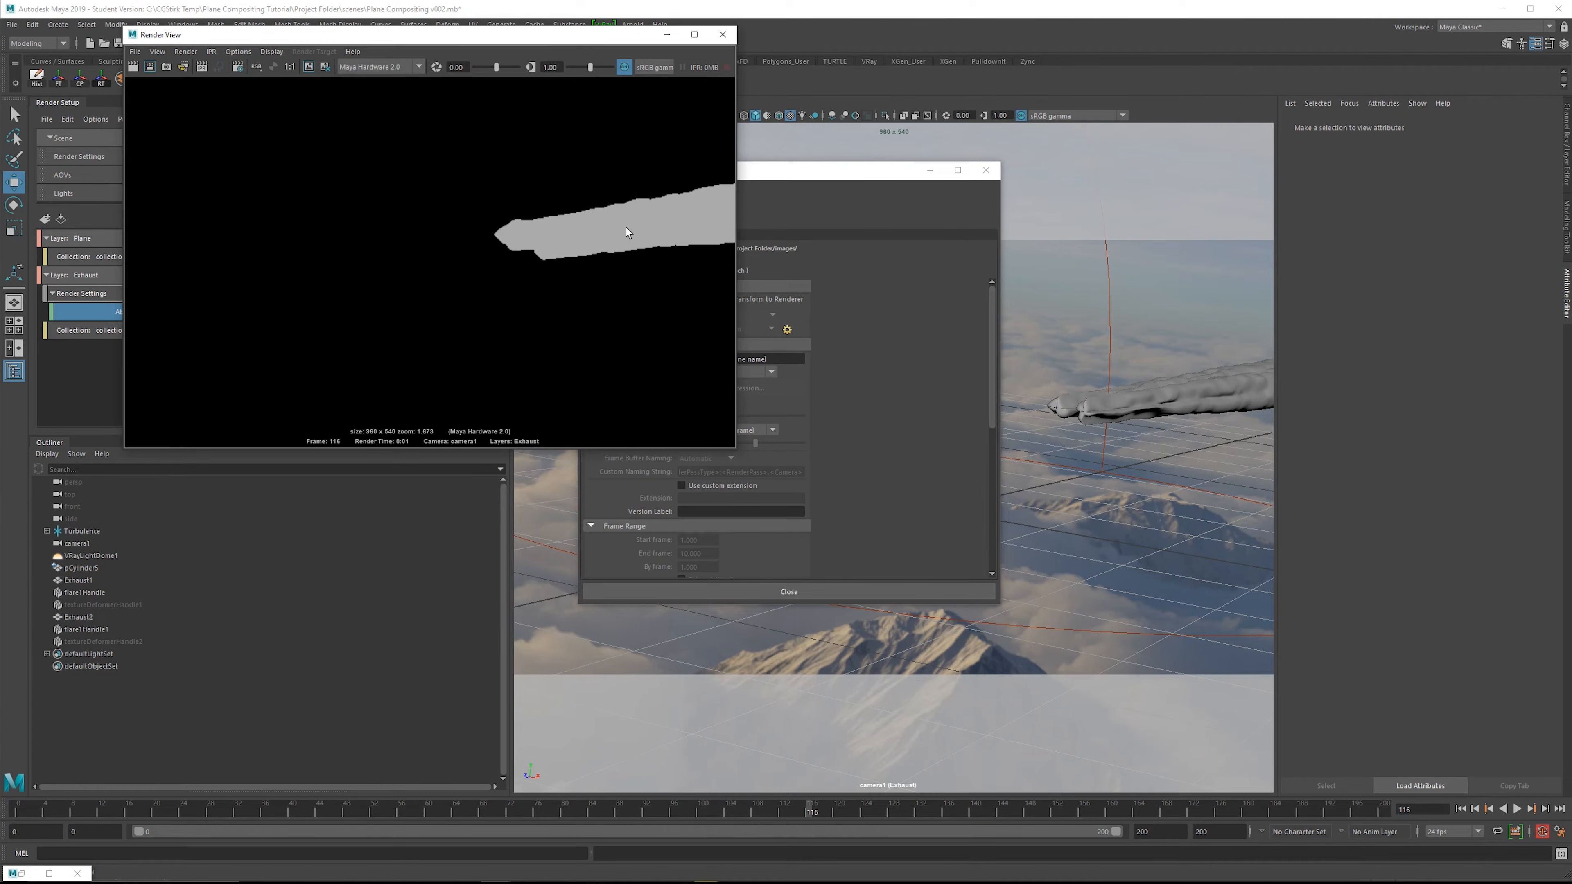
pyautogui.scroll(-1, 637, 233)
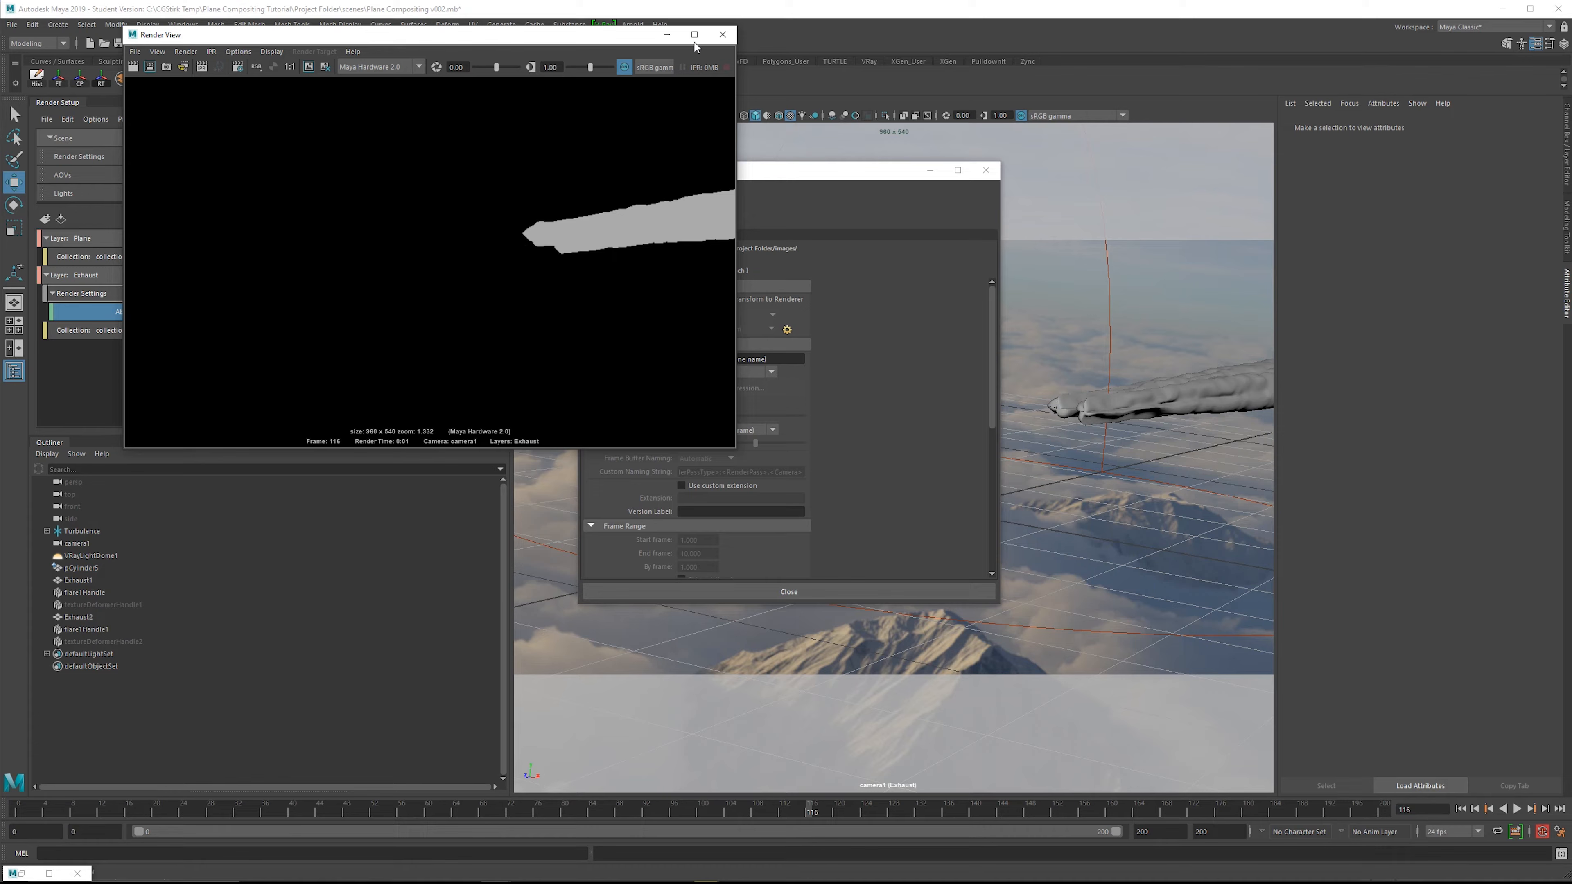
pyautogui.click(722, 35)
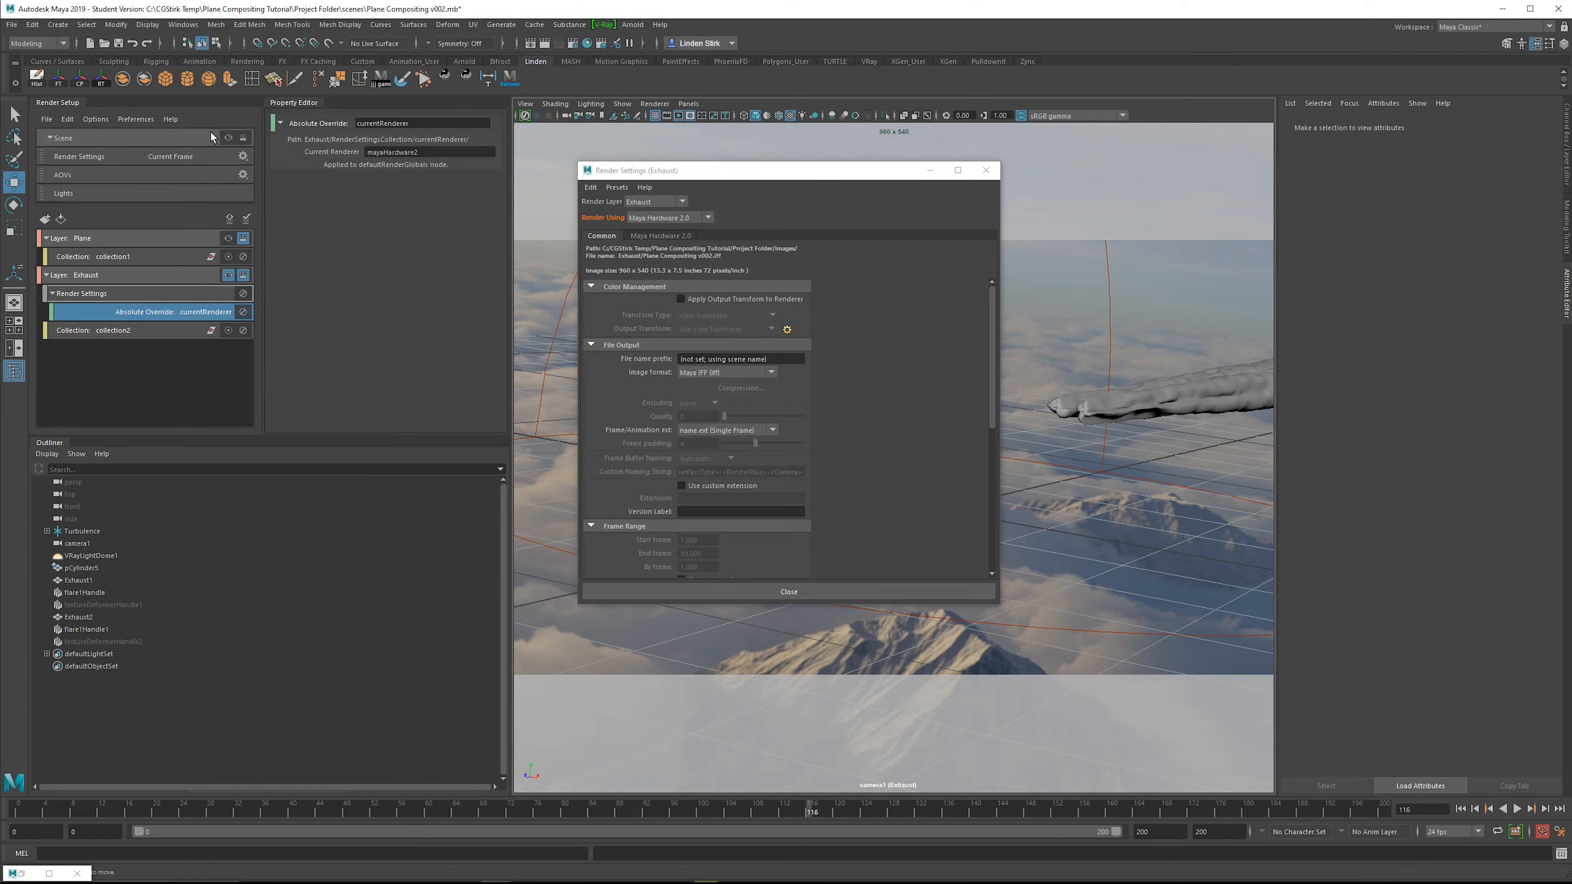
# Make the full scene and the Plane layer visible in turn to check which renderer each uses, and close the render settings.
pyautogui.click(228, 137)
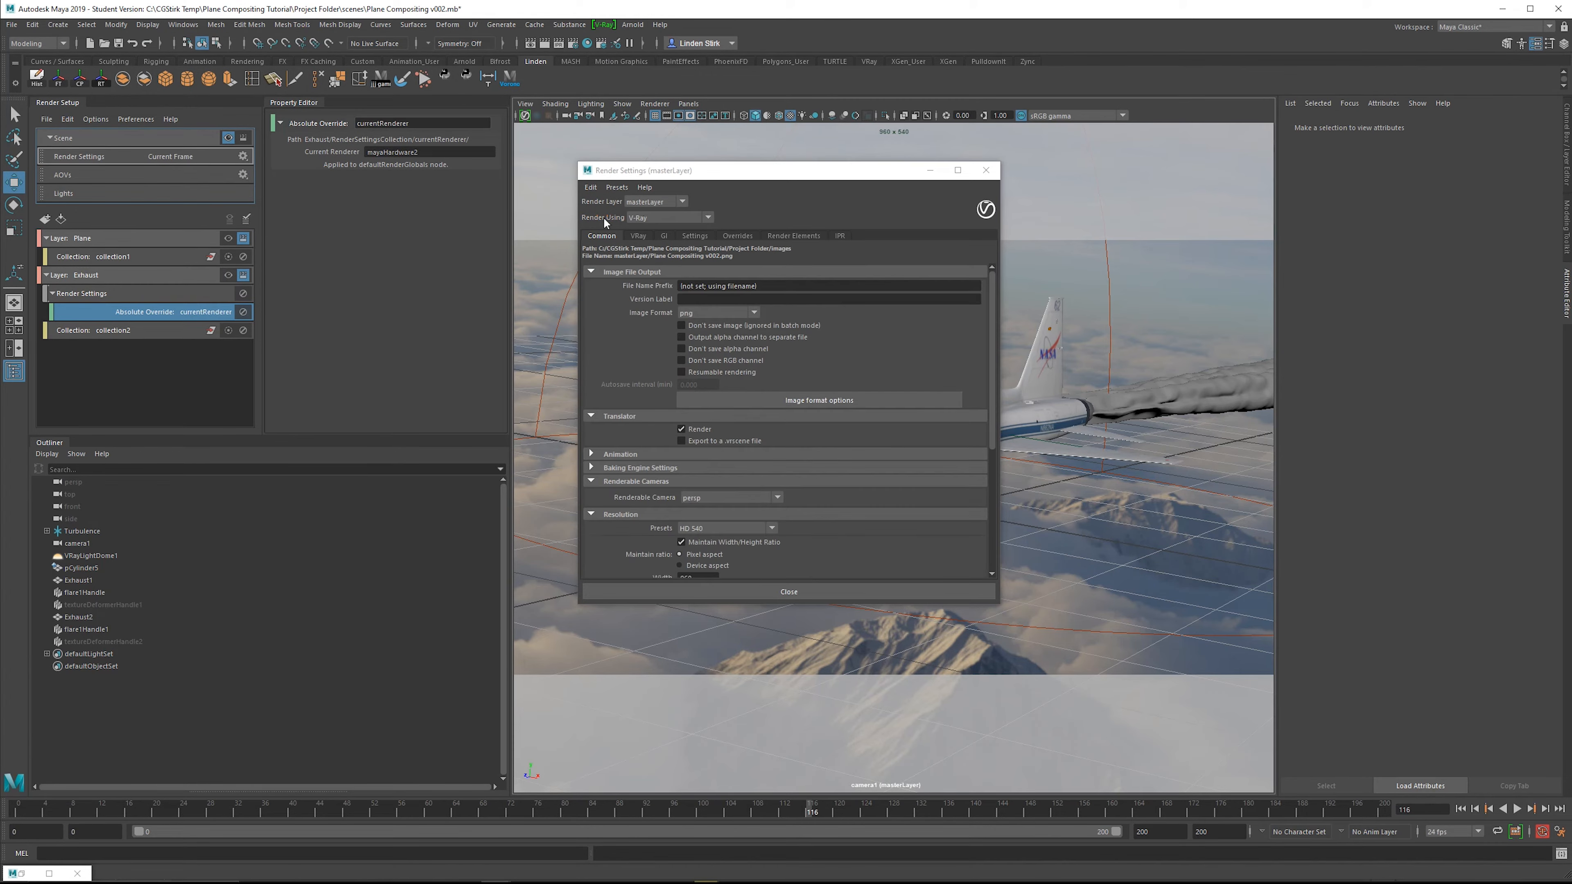
pyautogui.click(205, 239)
pyautogui.click(228, 238)
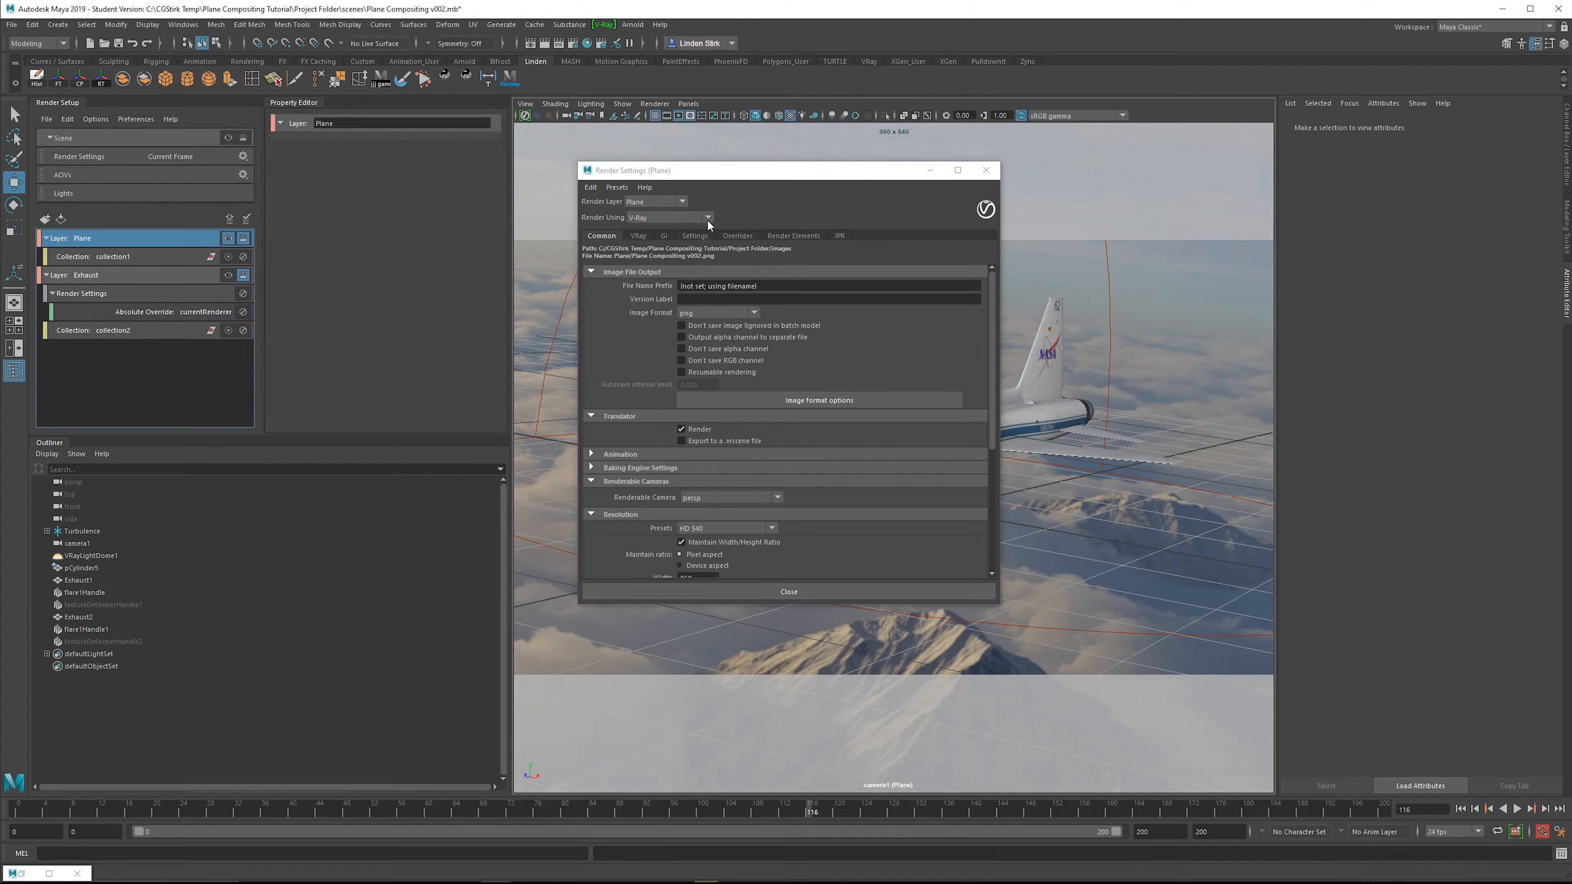
pyautogui.click(186, 275)
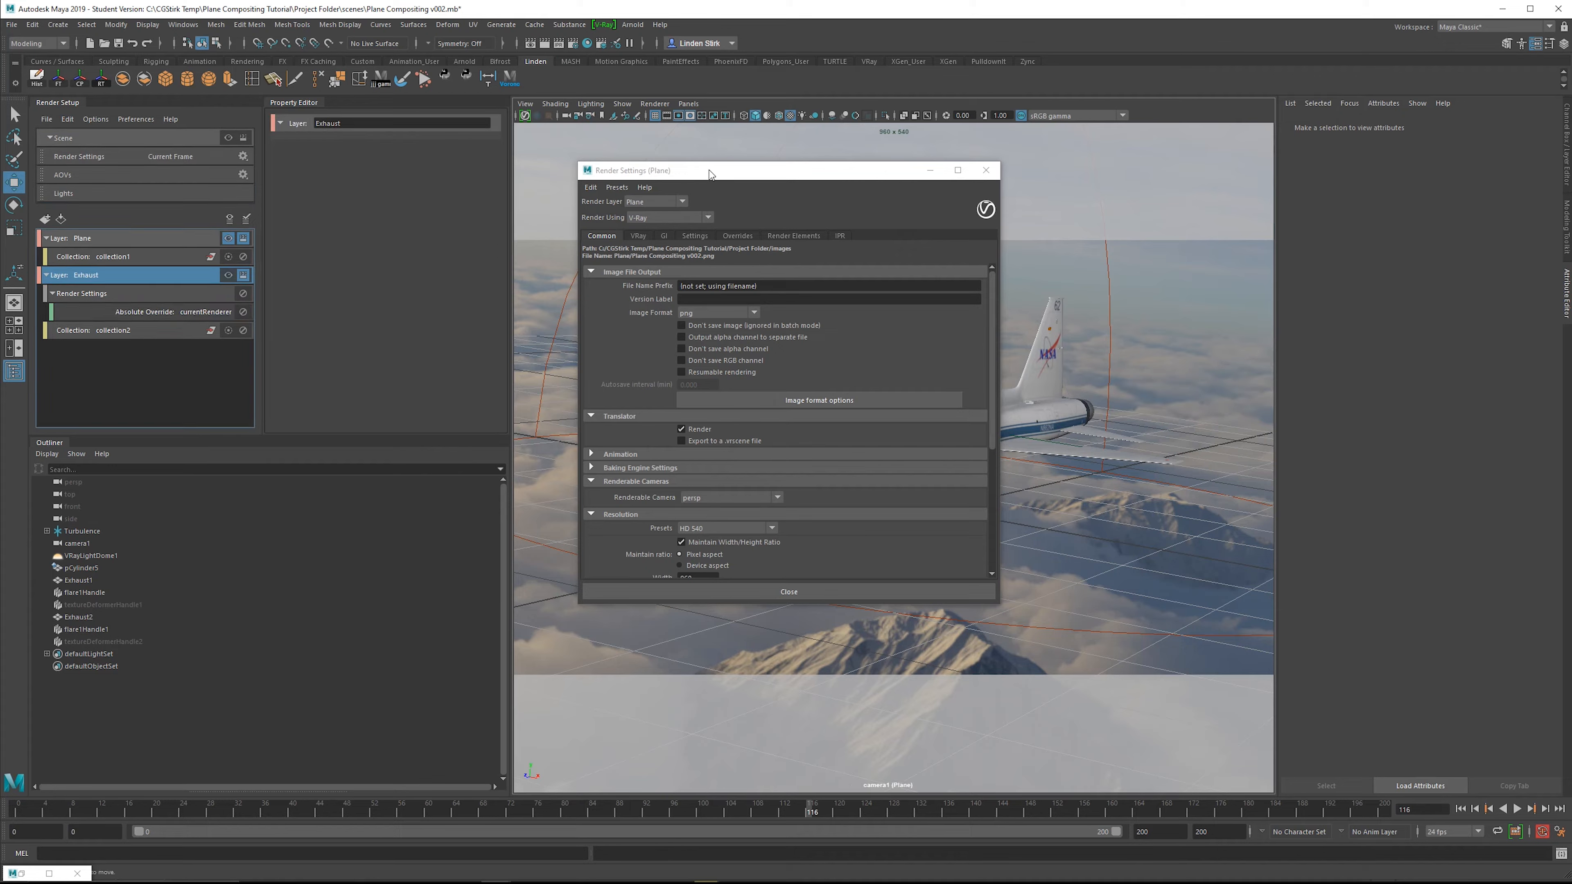
pyautogui.moveTo(708, 169); pyautogui.dragTo(700, 167)
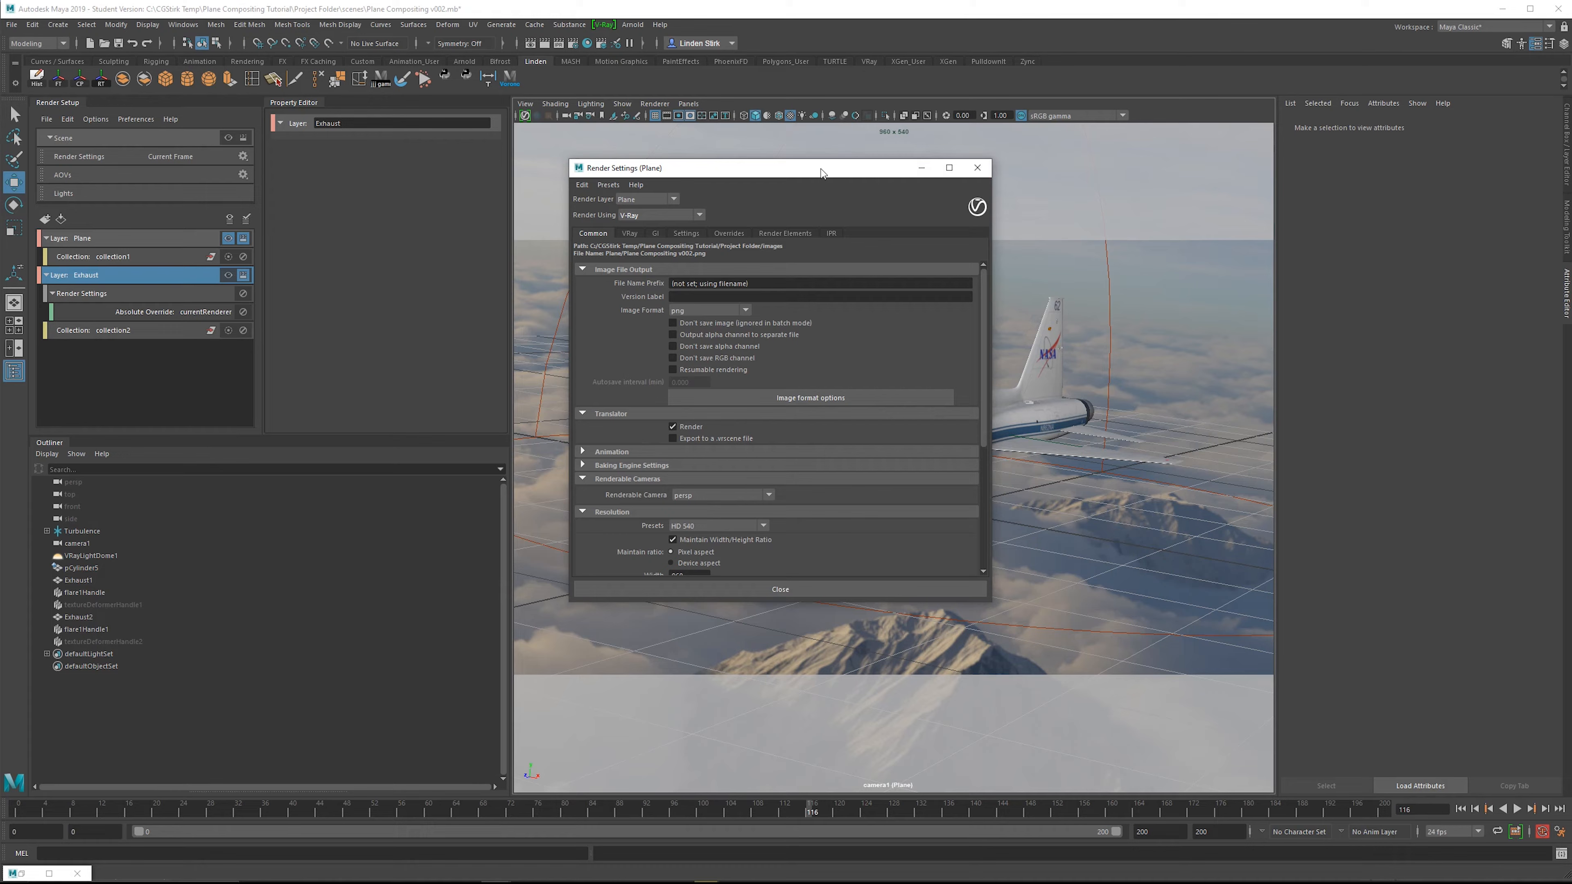
pyautogui.moveTo(821, 168); pyautogui.dragTo(842, 170)
pyautogui.click(996, 175)
# Create a render layer named Sky and make it the visible layer.
pyautogui.click(71, 277)
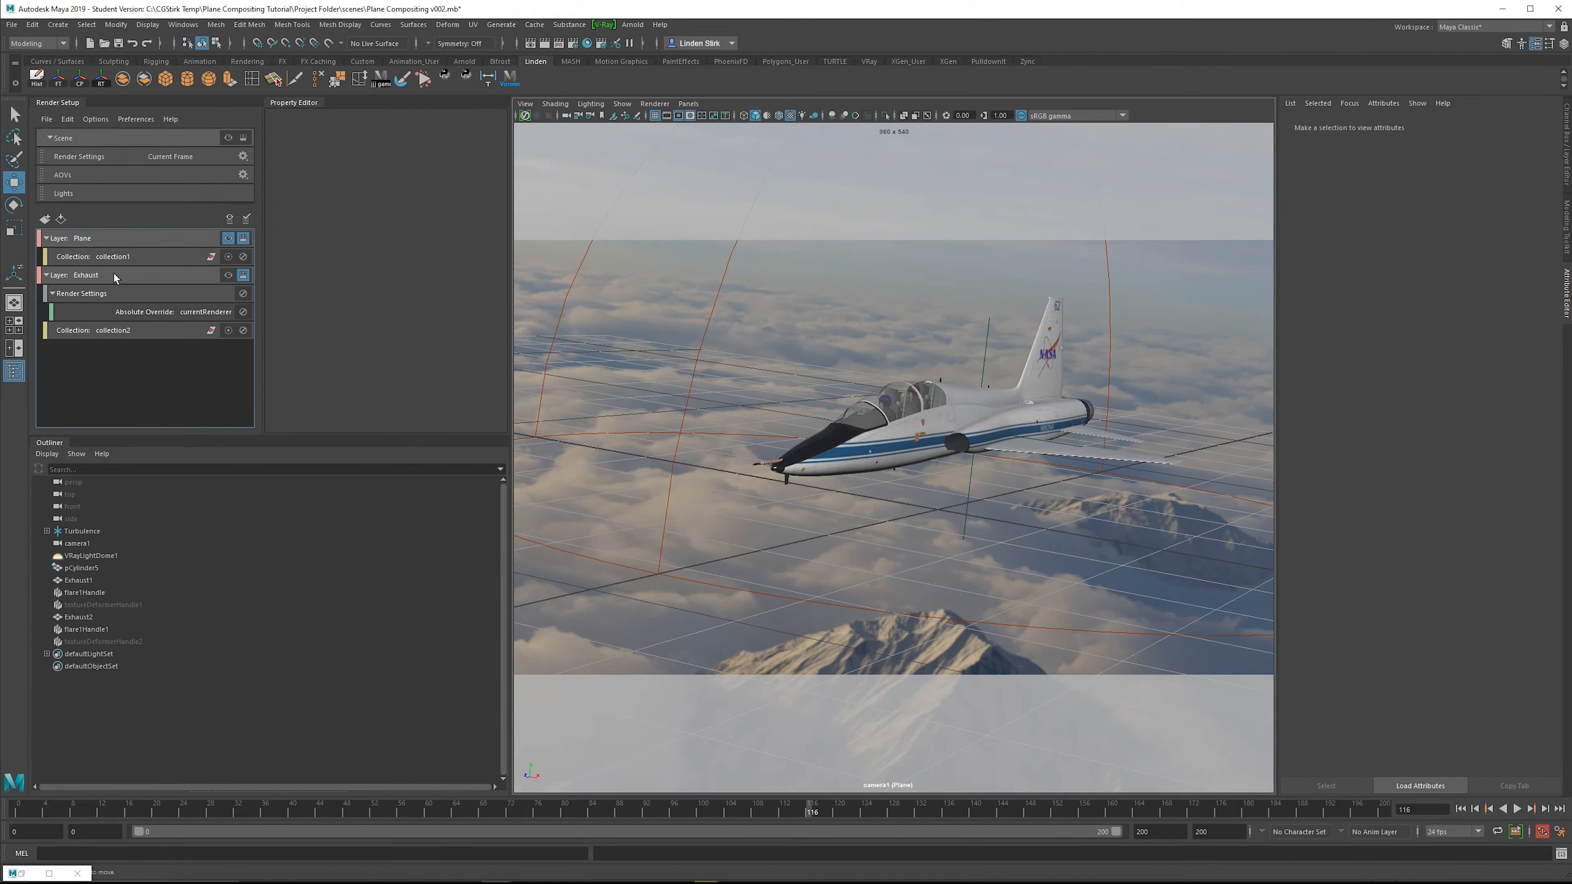
pyautogui.click(46, 218)
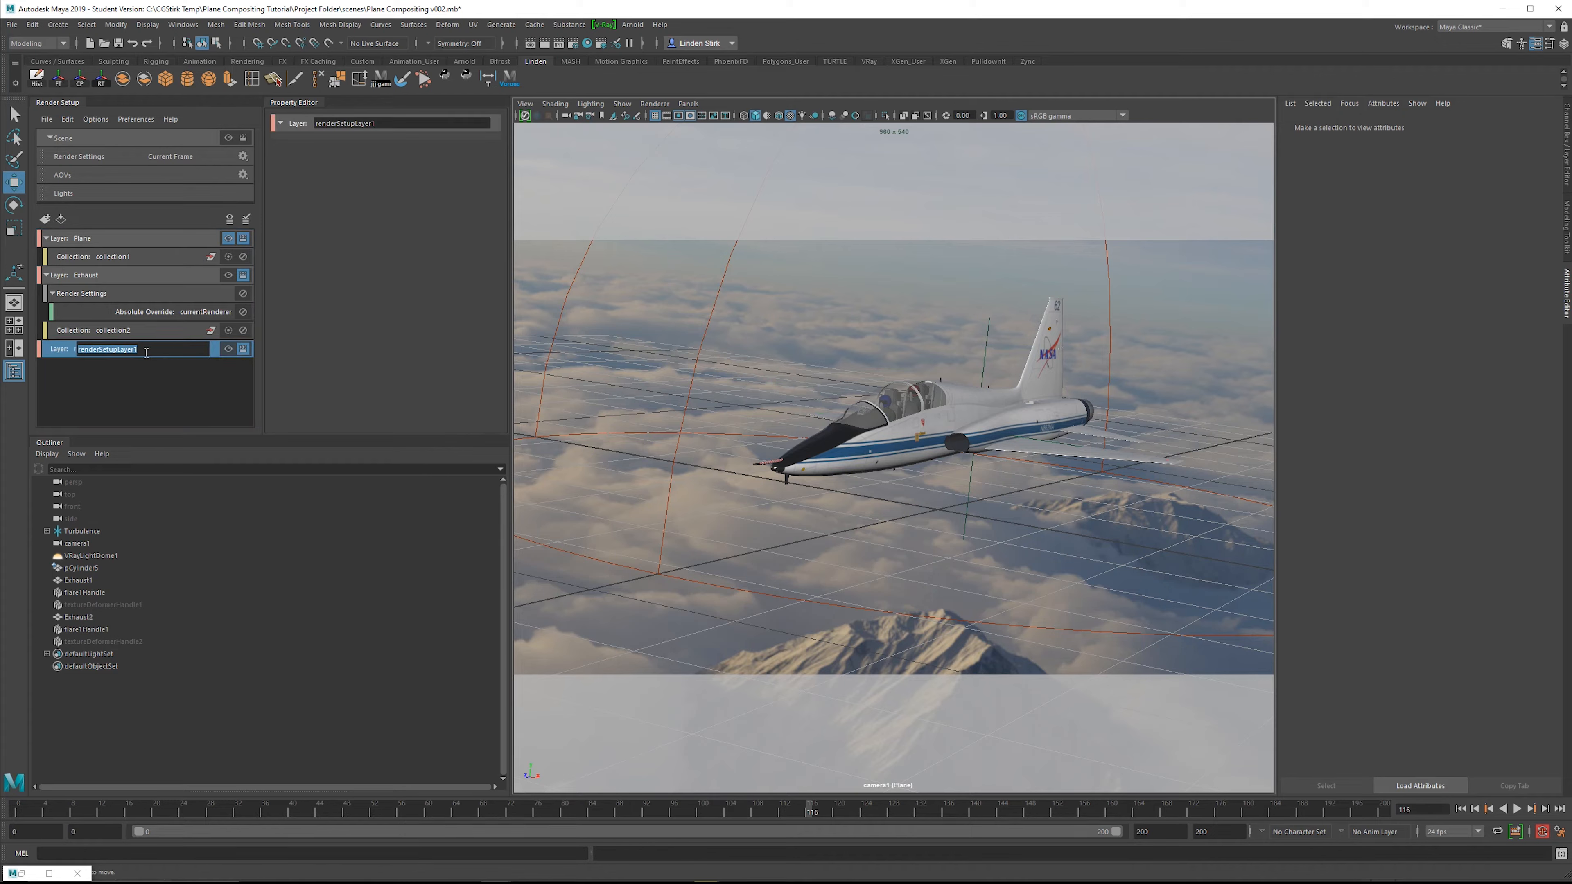
pyautogui.write('Sky')
pyautogui.press('Return')
pyautogui.click(228, 349)
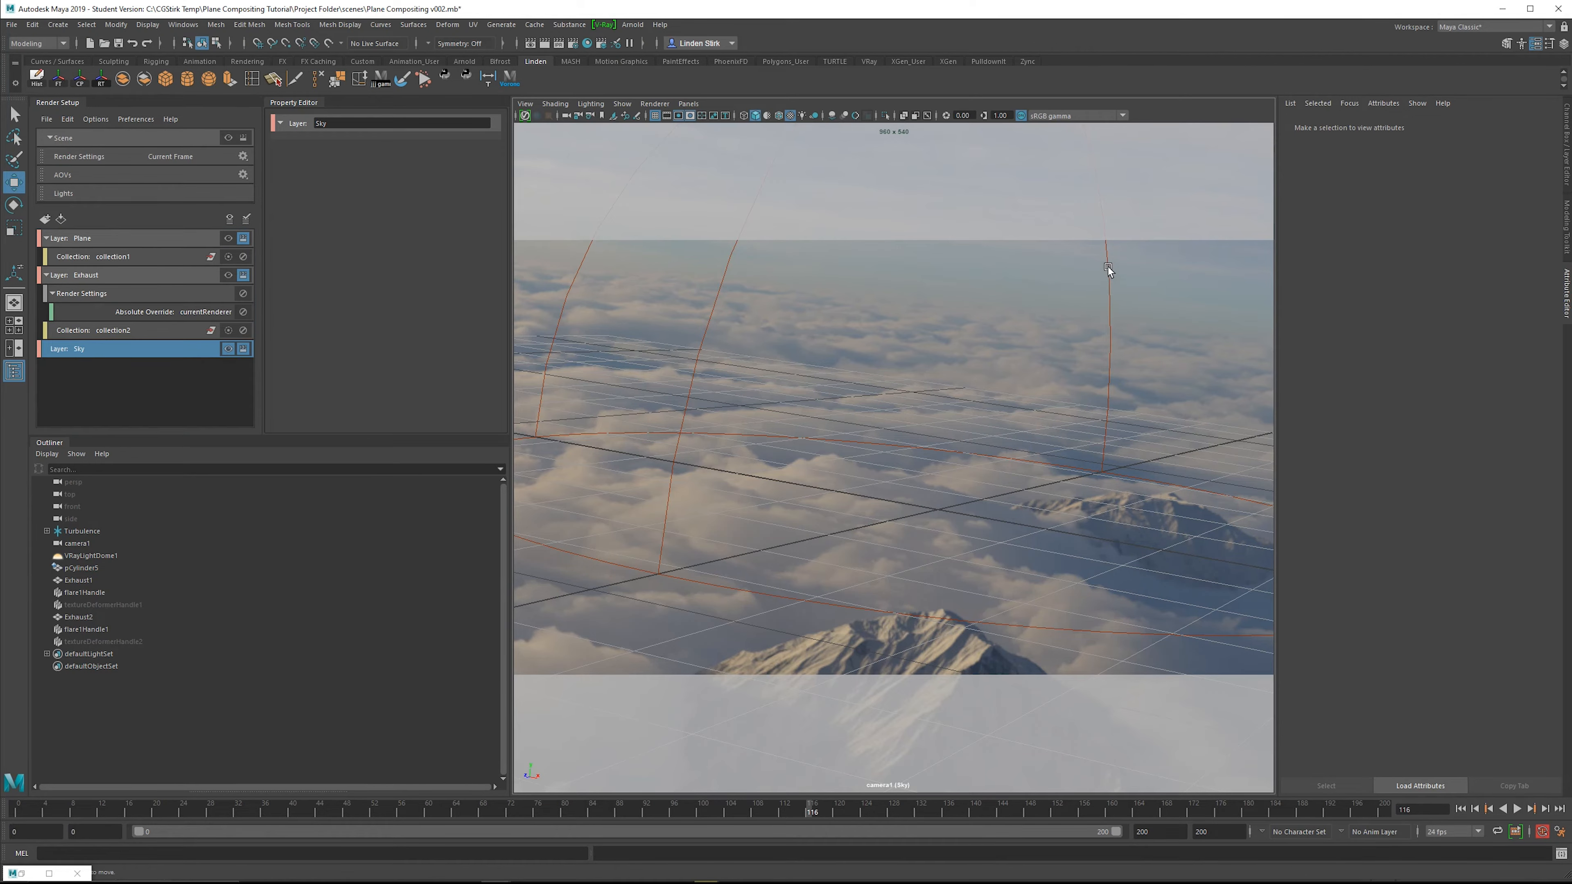
# Create an absolute override on the Sky layer for the V-Ray dome light's Invisible option and turn that option off.
pyautogui.click(1121, 286)
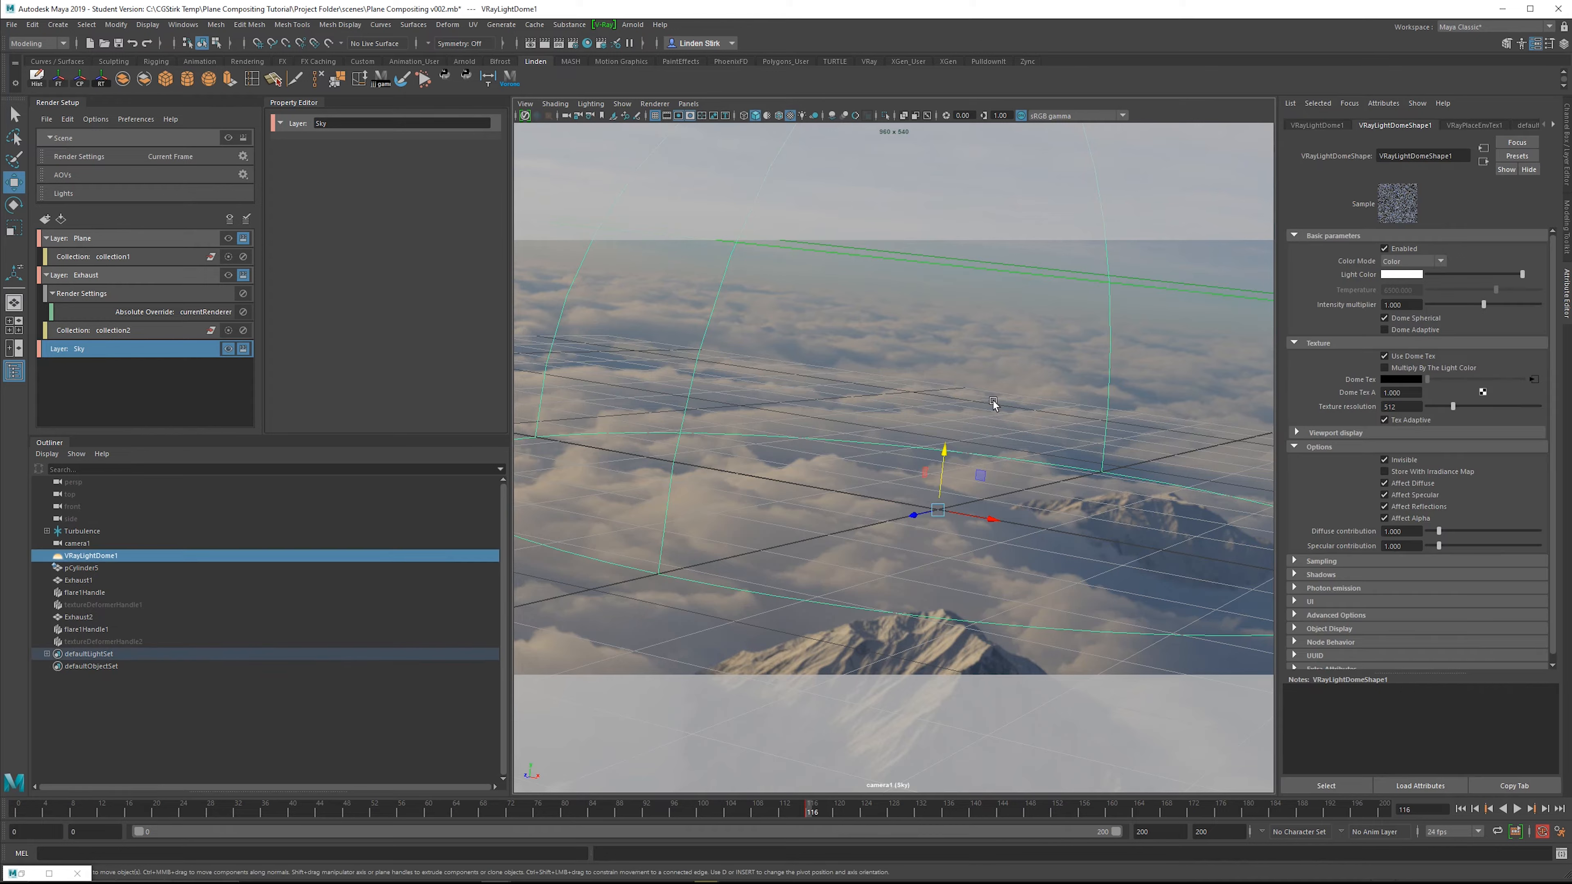
pyautogui.rightClick(1407, 461)
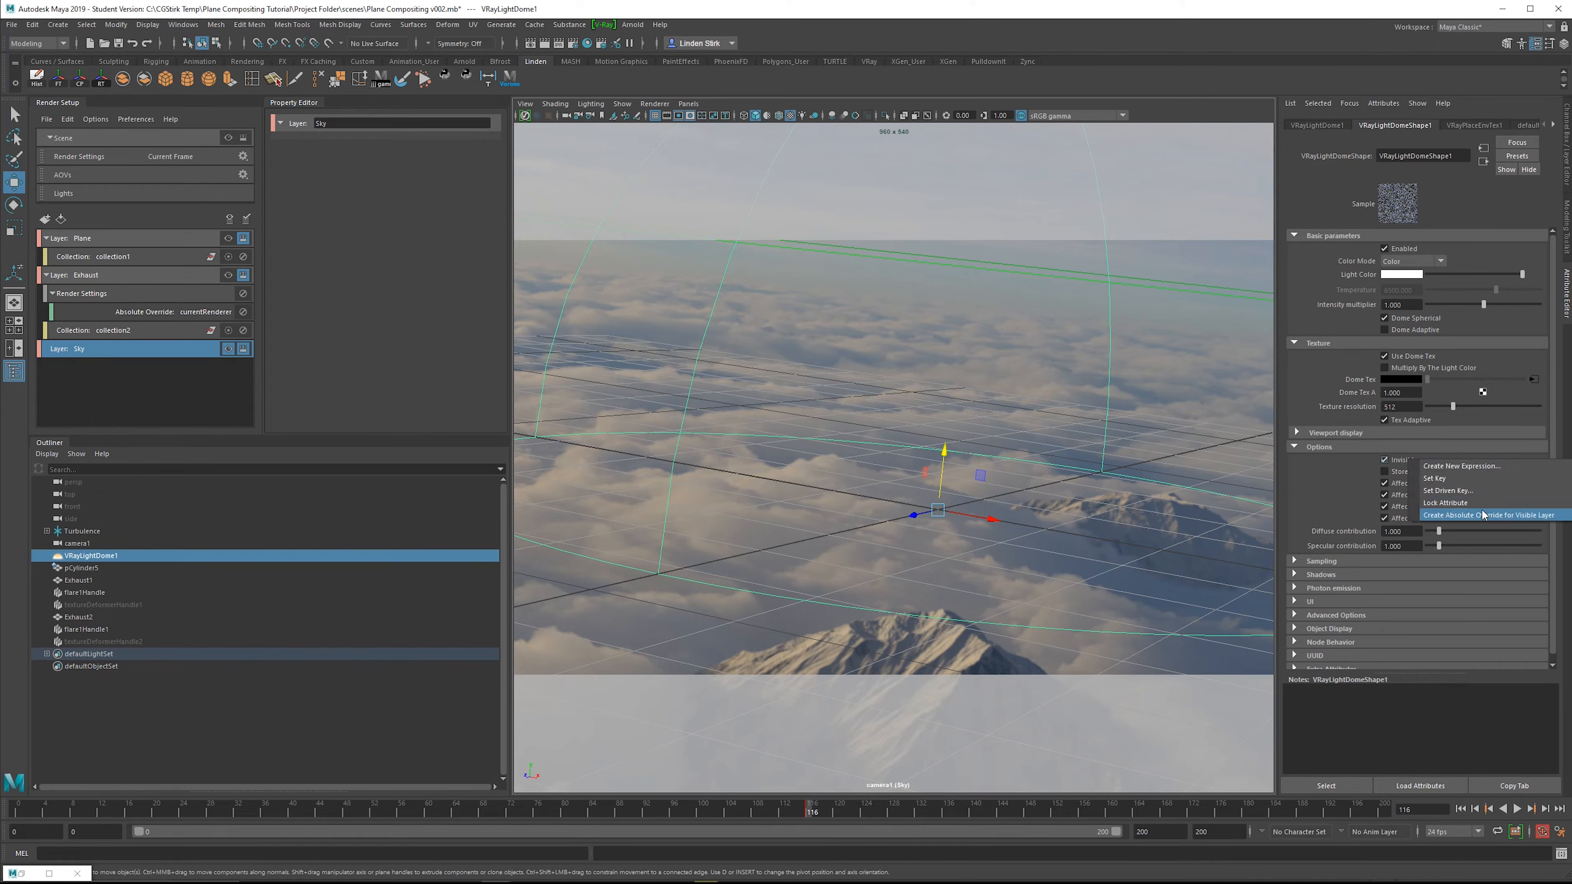
pyautogui.click(1508, 515)
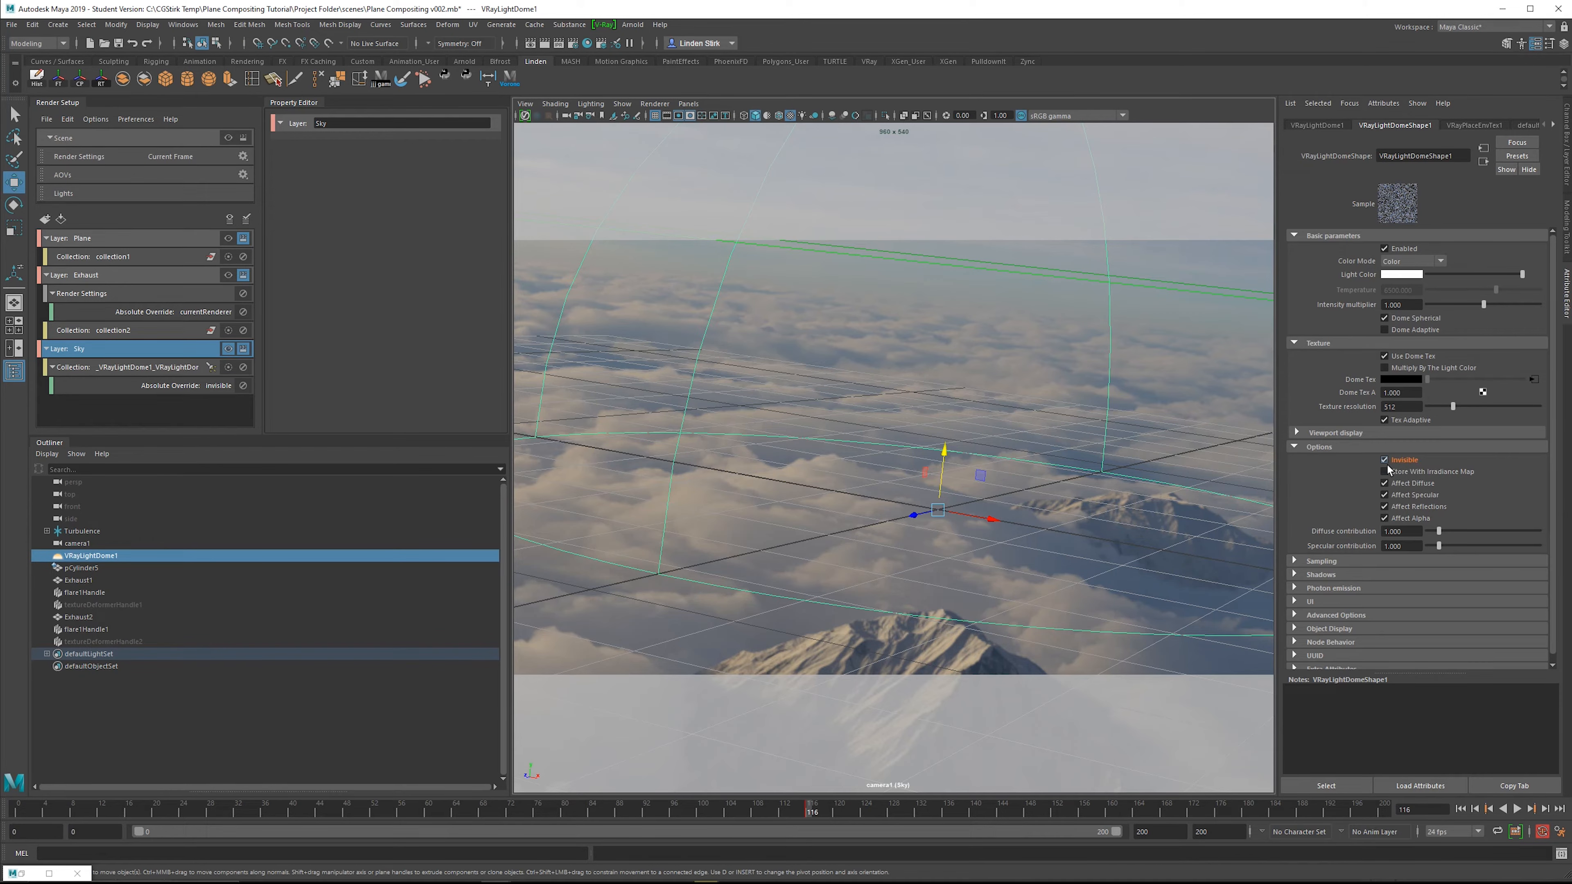
pyautogui.click(1385, 460)
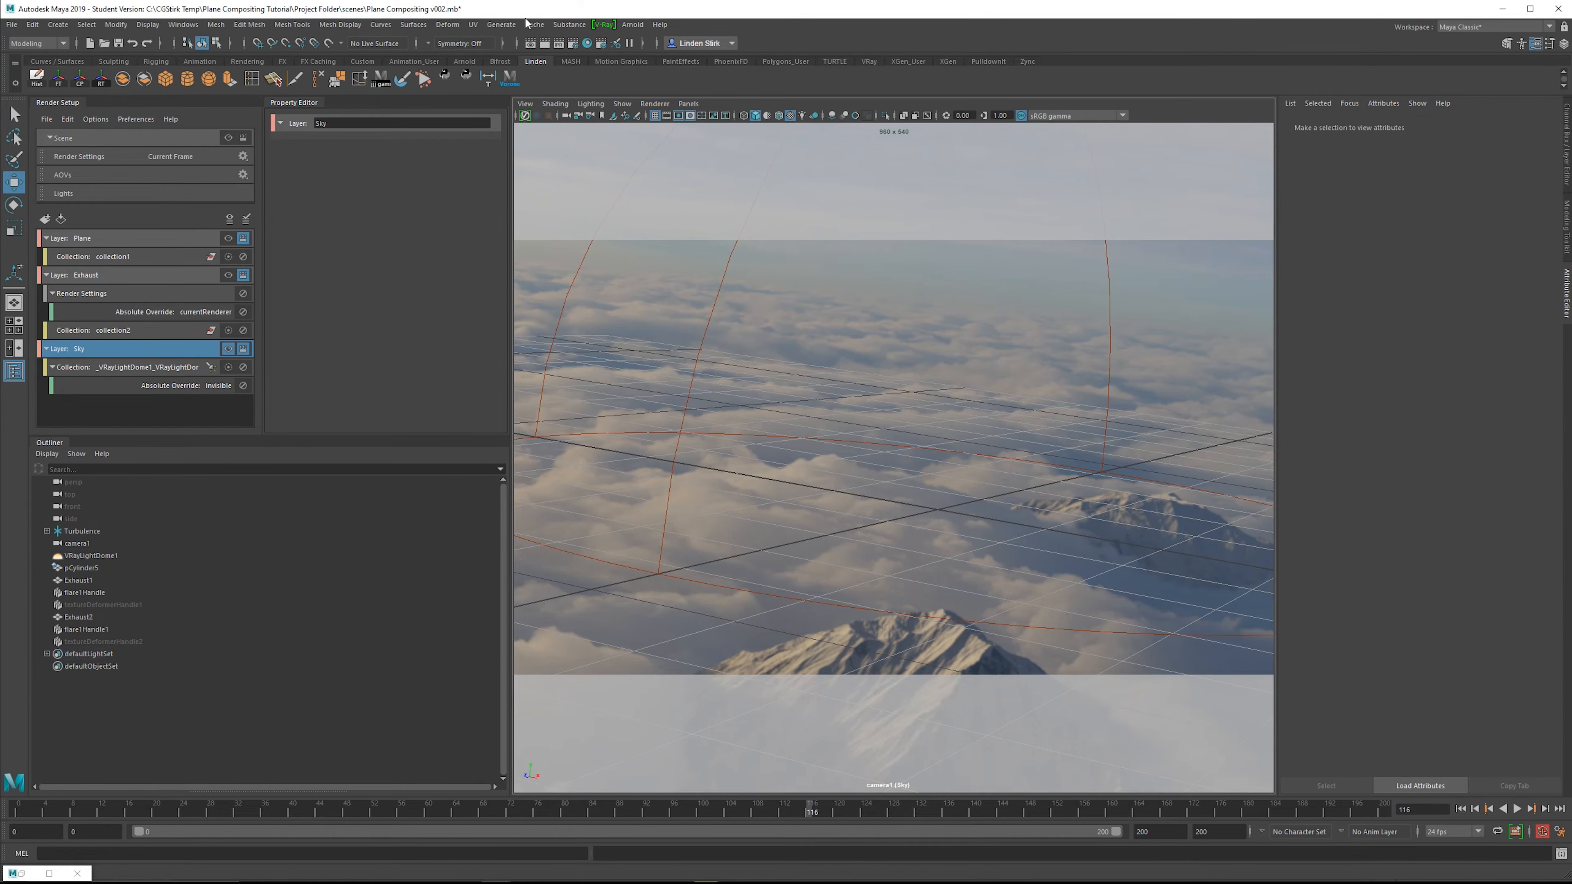
# Render the Sky layer with V-Ray and examine the dome light's collection and its Invisible override.
pyautogui.click(558, 43)
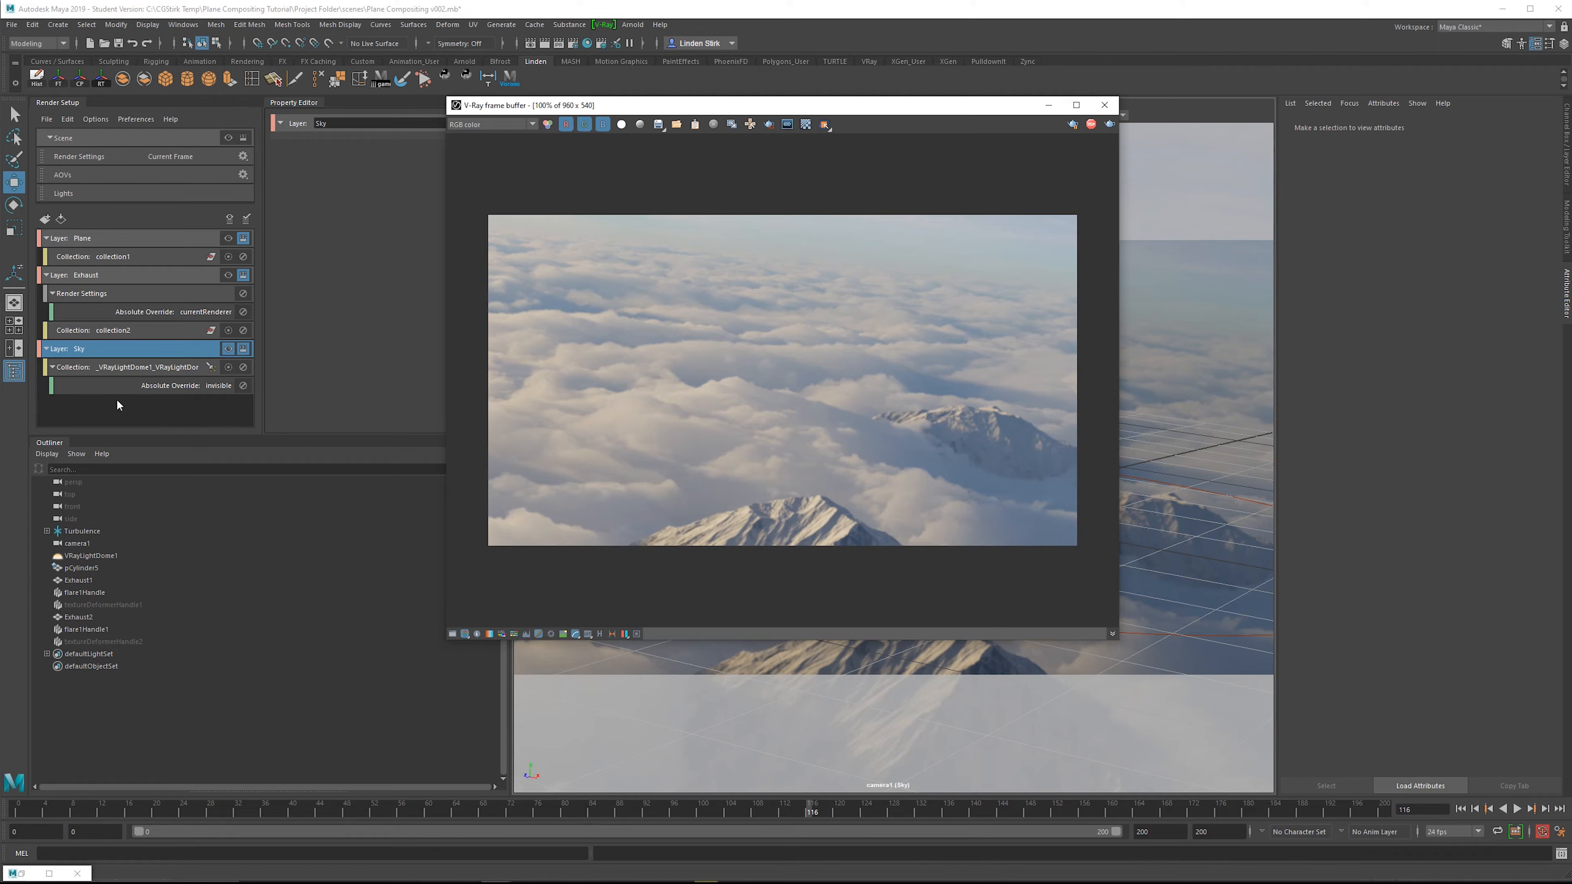
pyautogui.click(154, 369)
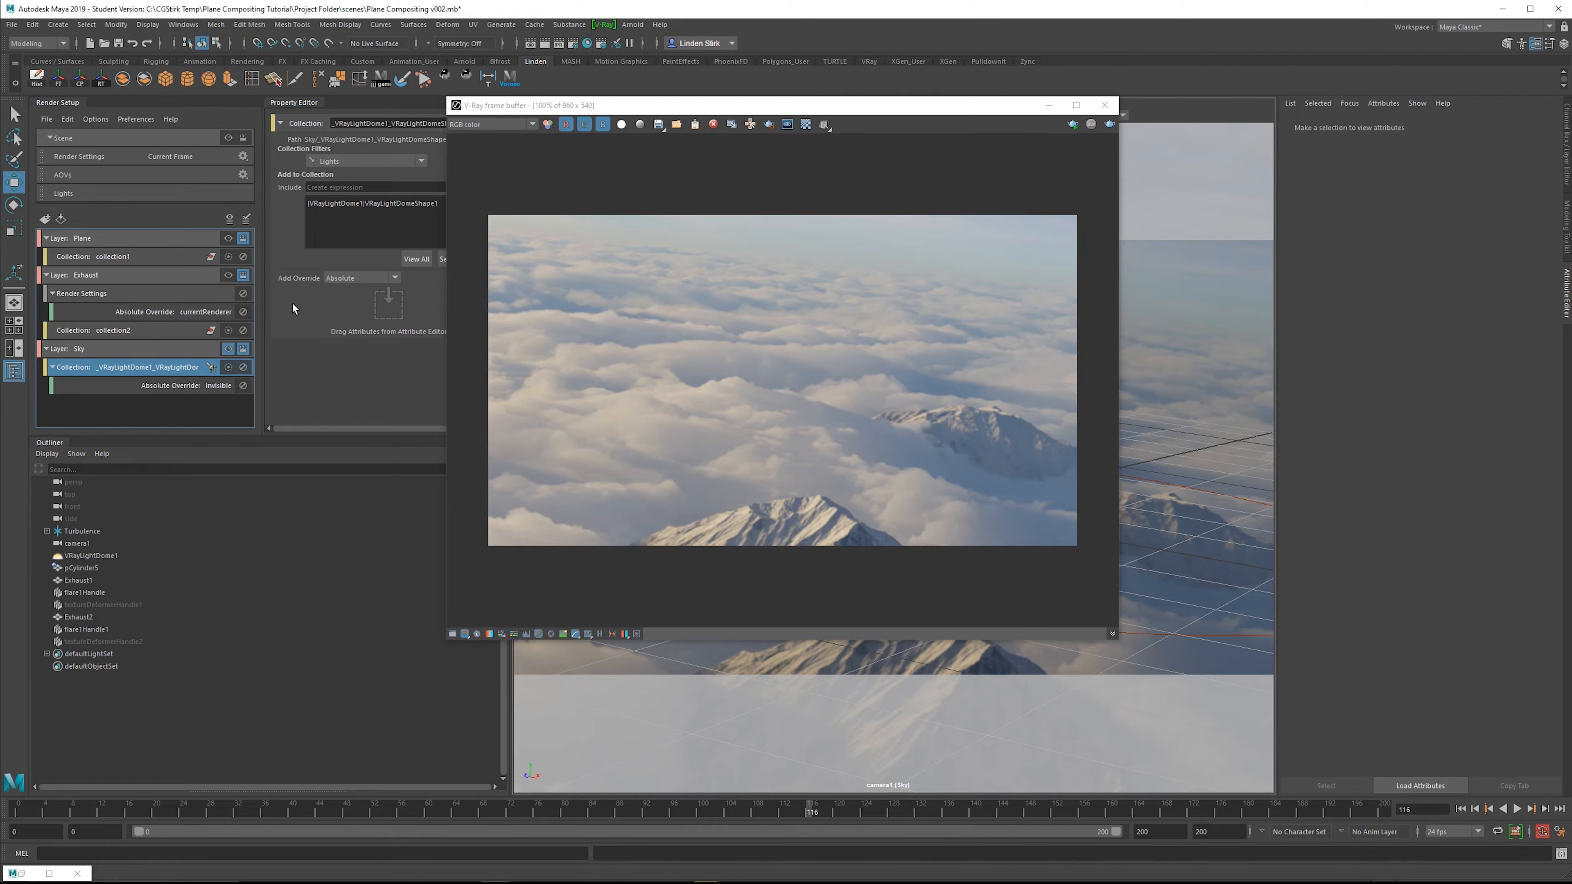
pyautogui.click(181, 386)
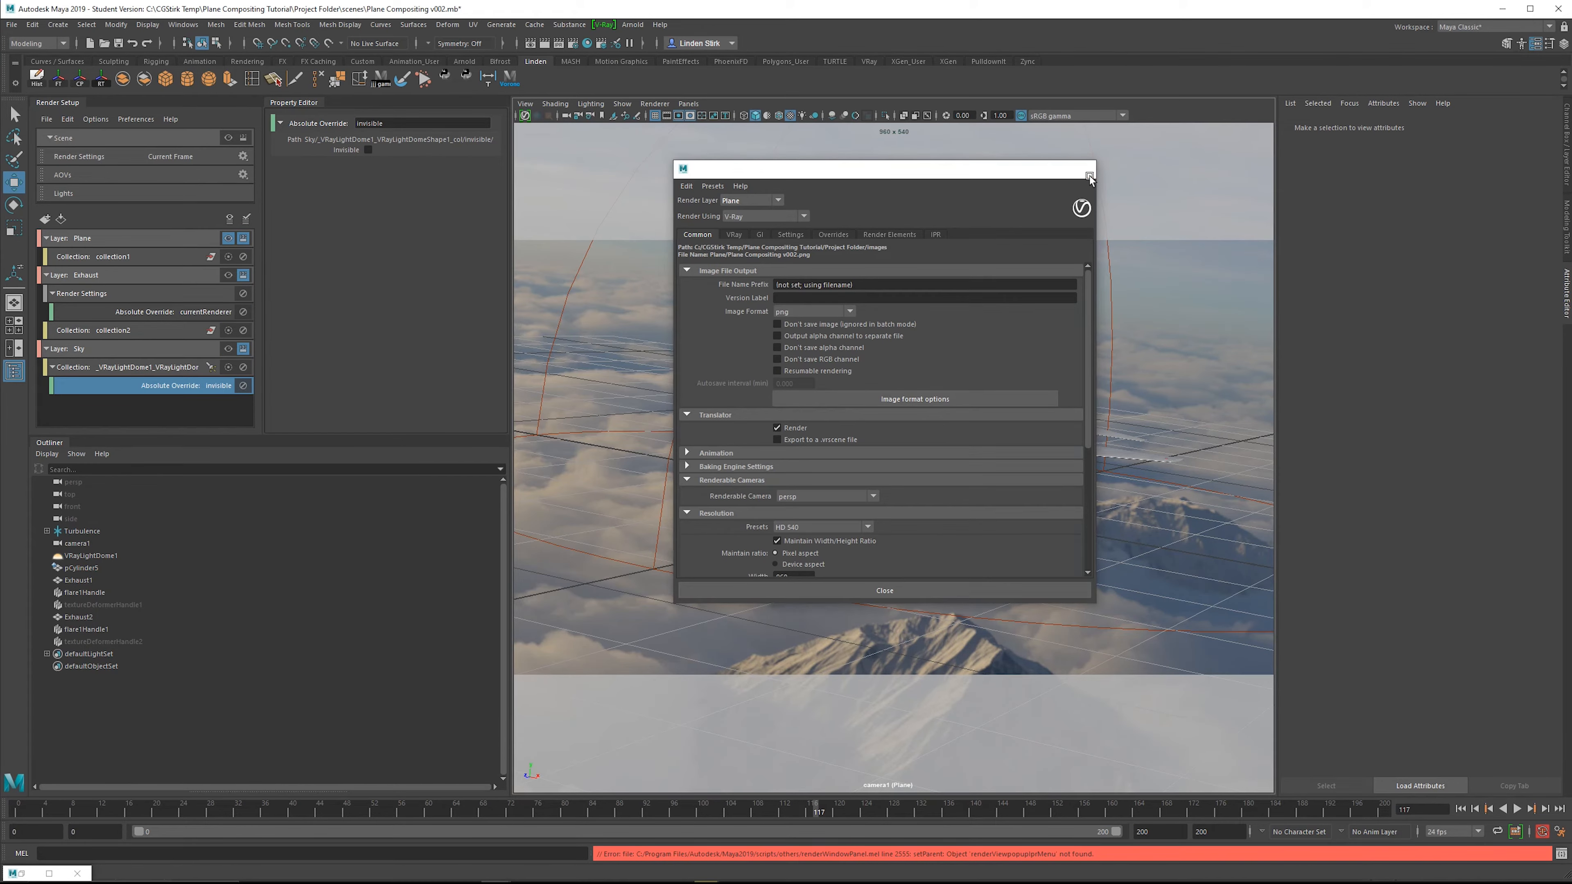
# Reopen the render settings with the Plane layer selected and begin the file name prefix as <Version>/<Layer>.
pyautogui.click(1083, 169)
pyautogui.click(574, 43)
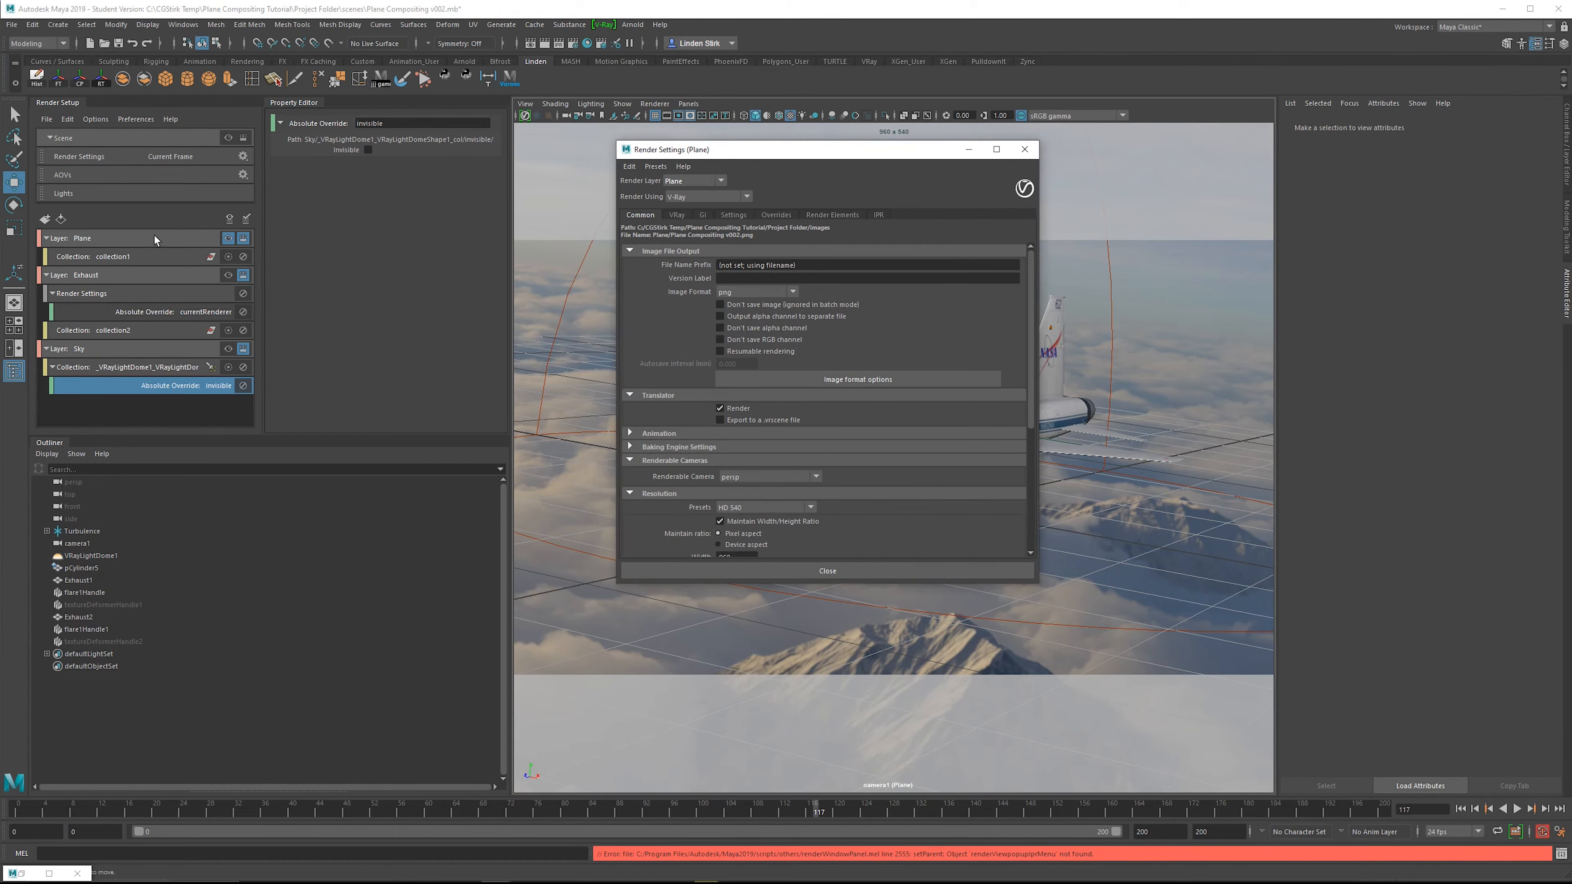
pyautogui.click(155, 238)
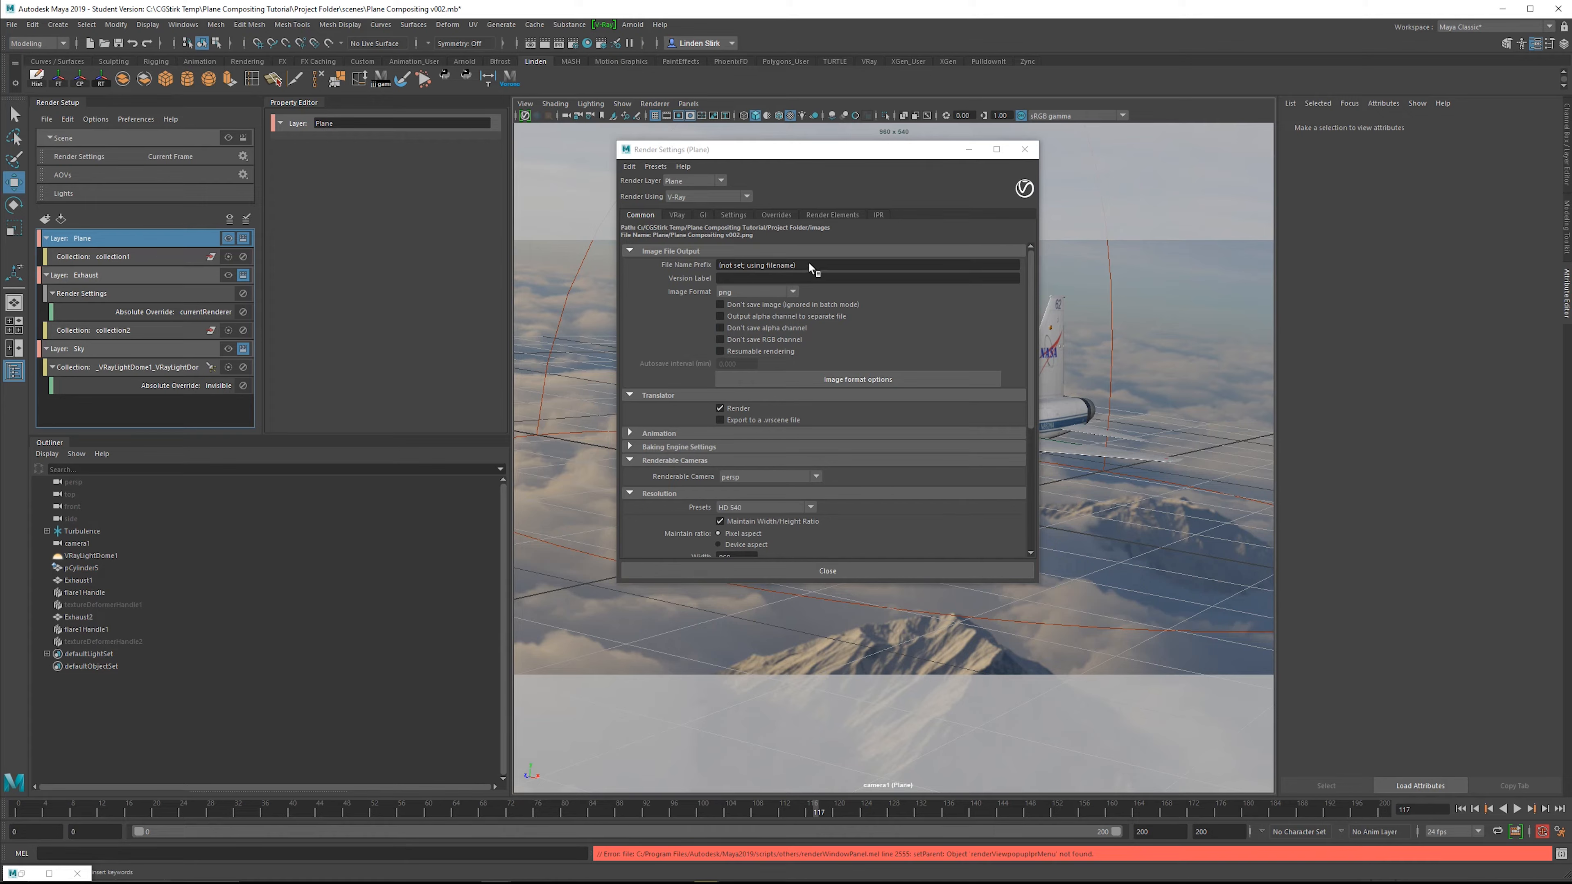
pyautogui.moveTo(808, 262); pyautogui.dragTo(662, 270)
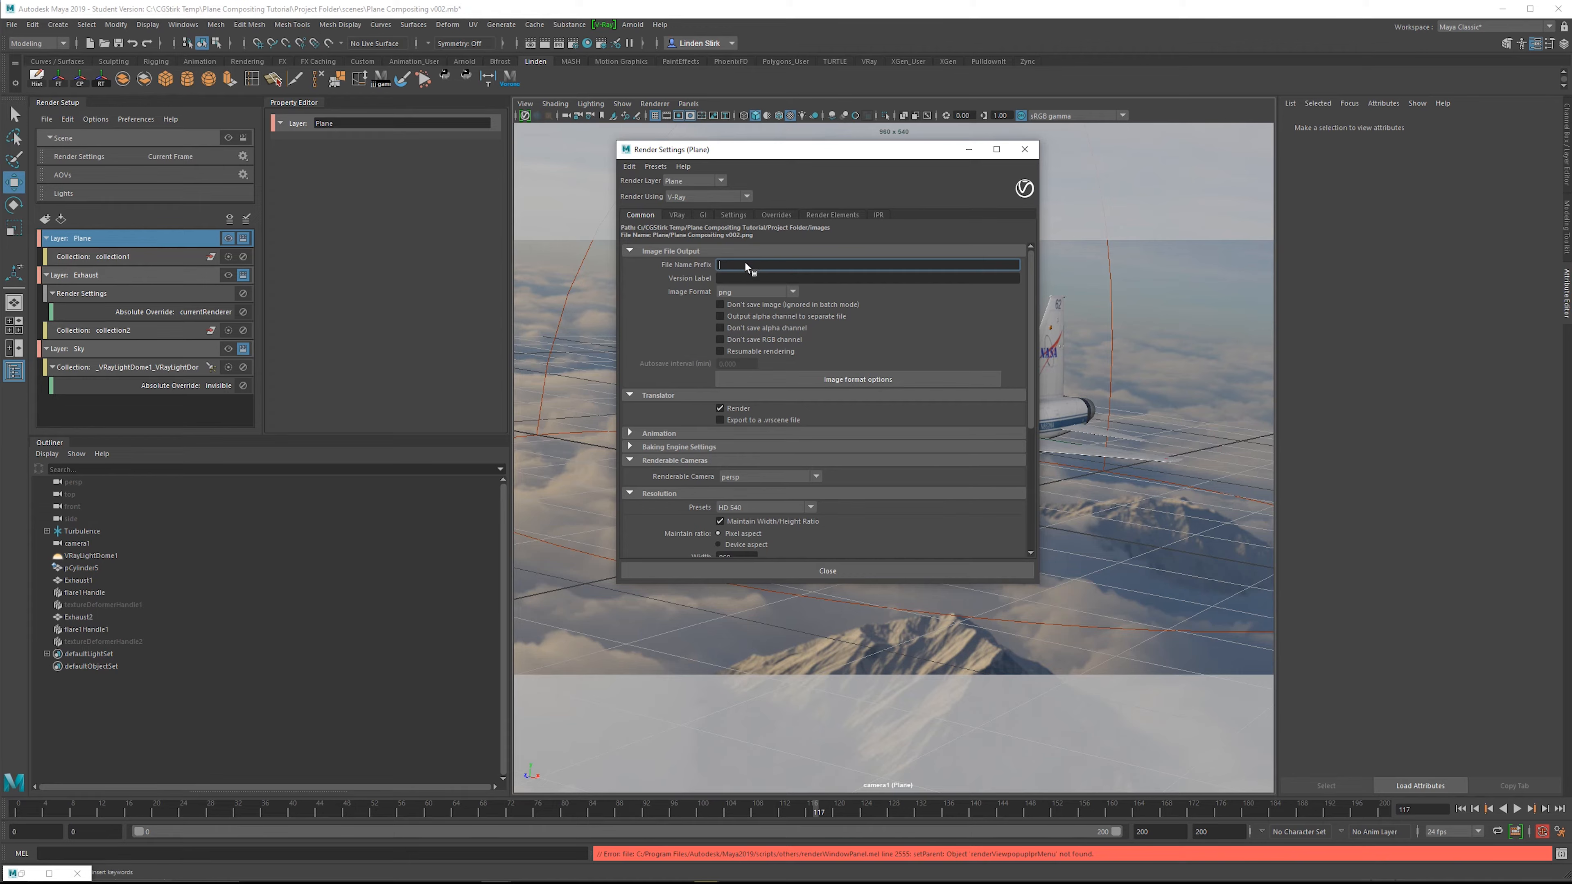
pyautogui.rightClick(739, 265)
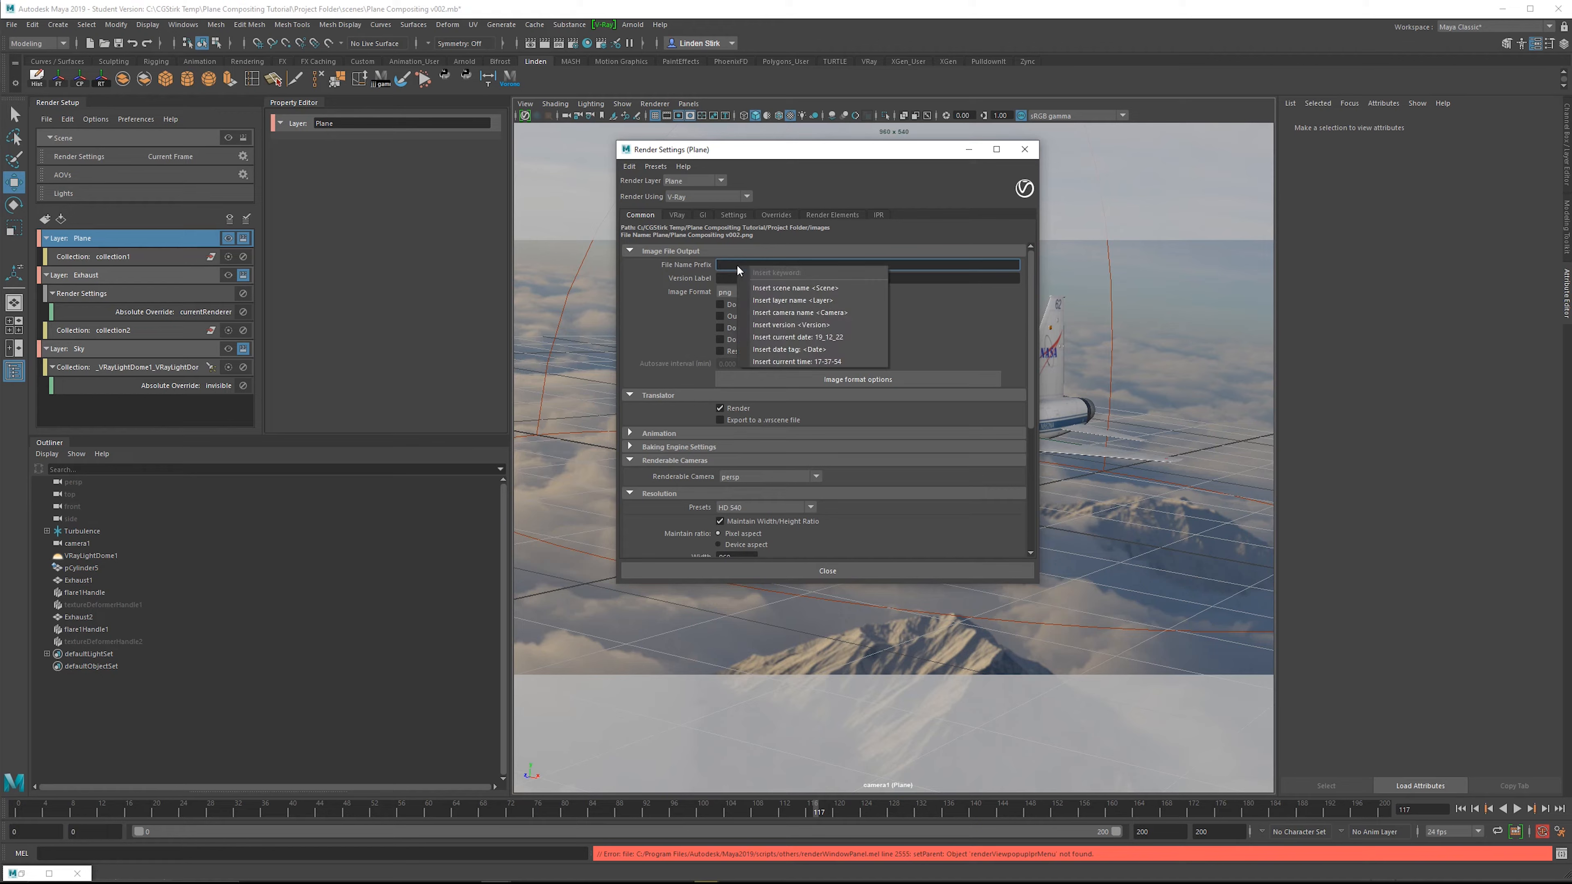
pyautogui.click(818, 325)
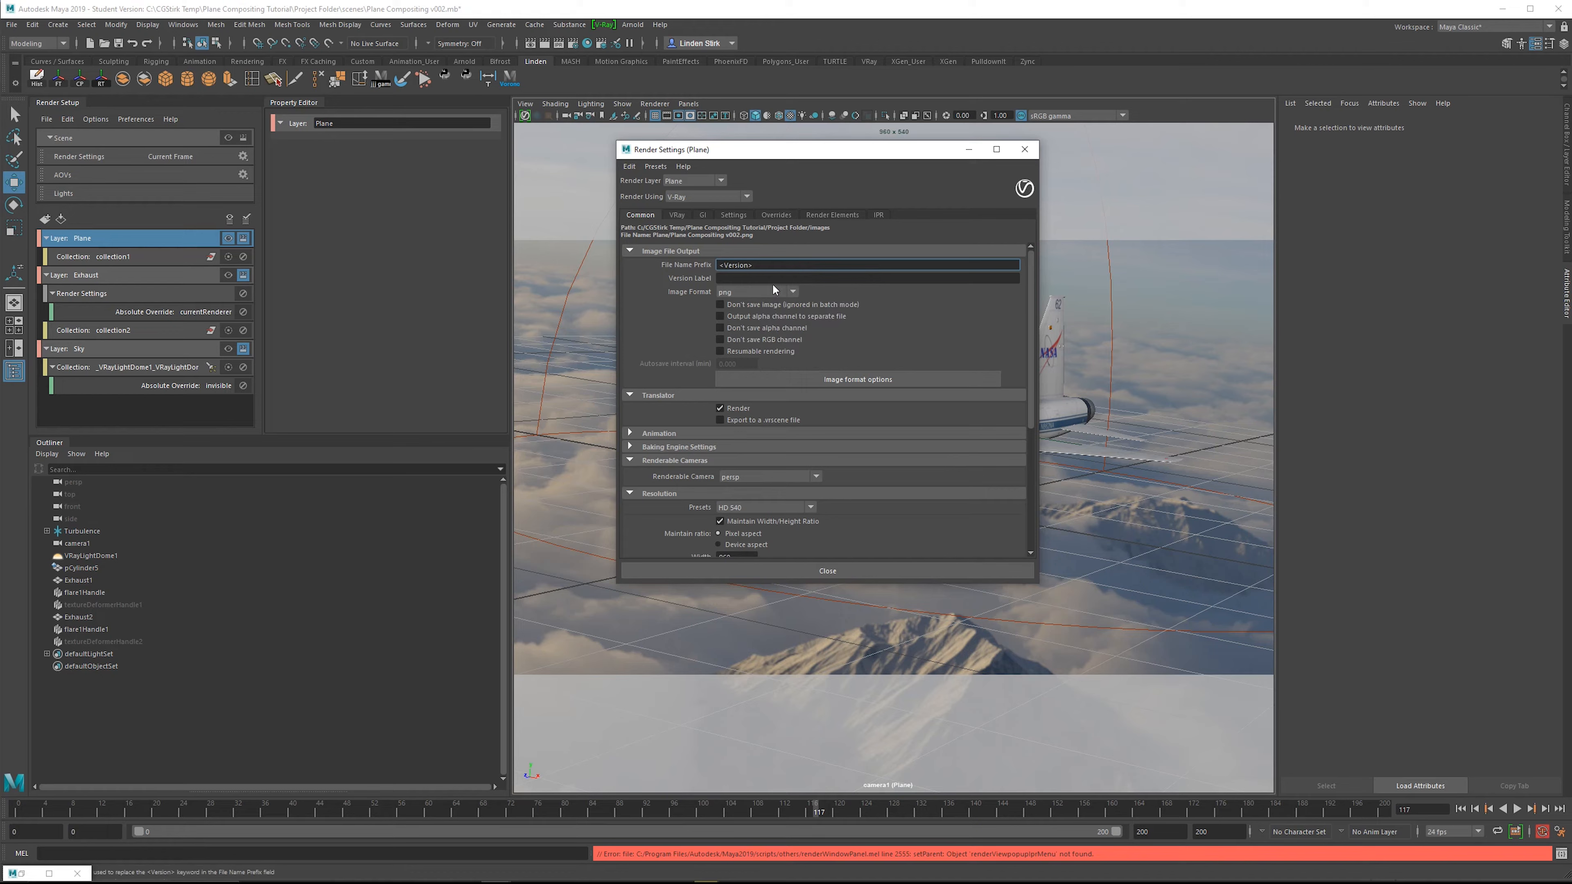
pyautogui.write('/')
pyautogui.rightClick(780, 266)
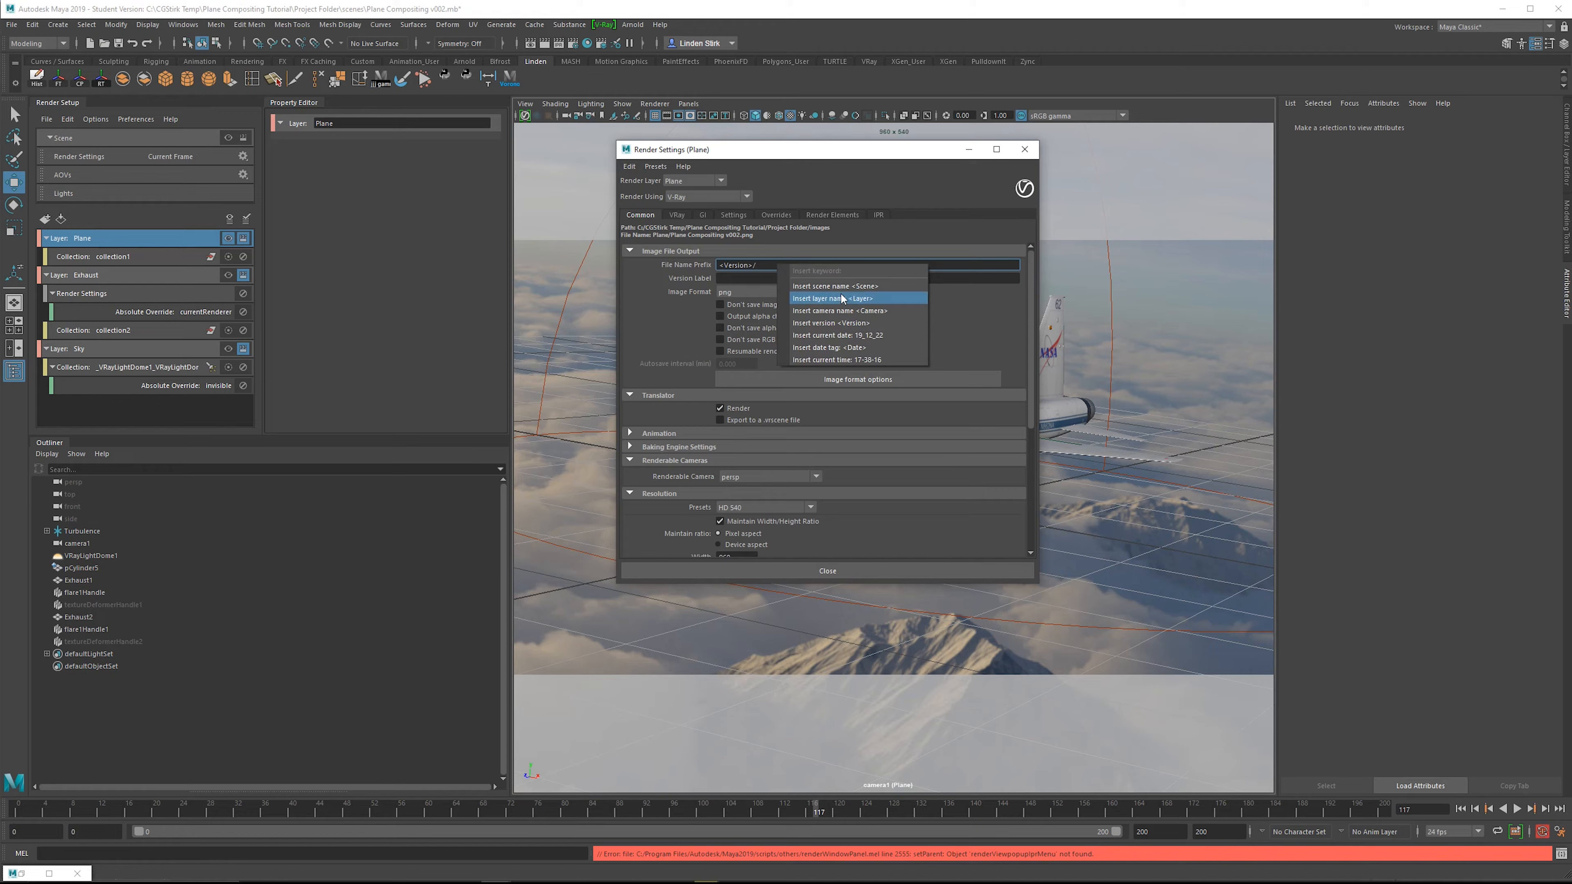
pyautogui.click(876, 299)
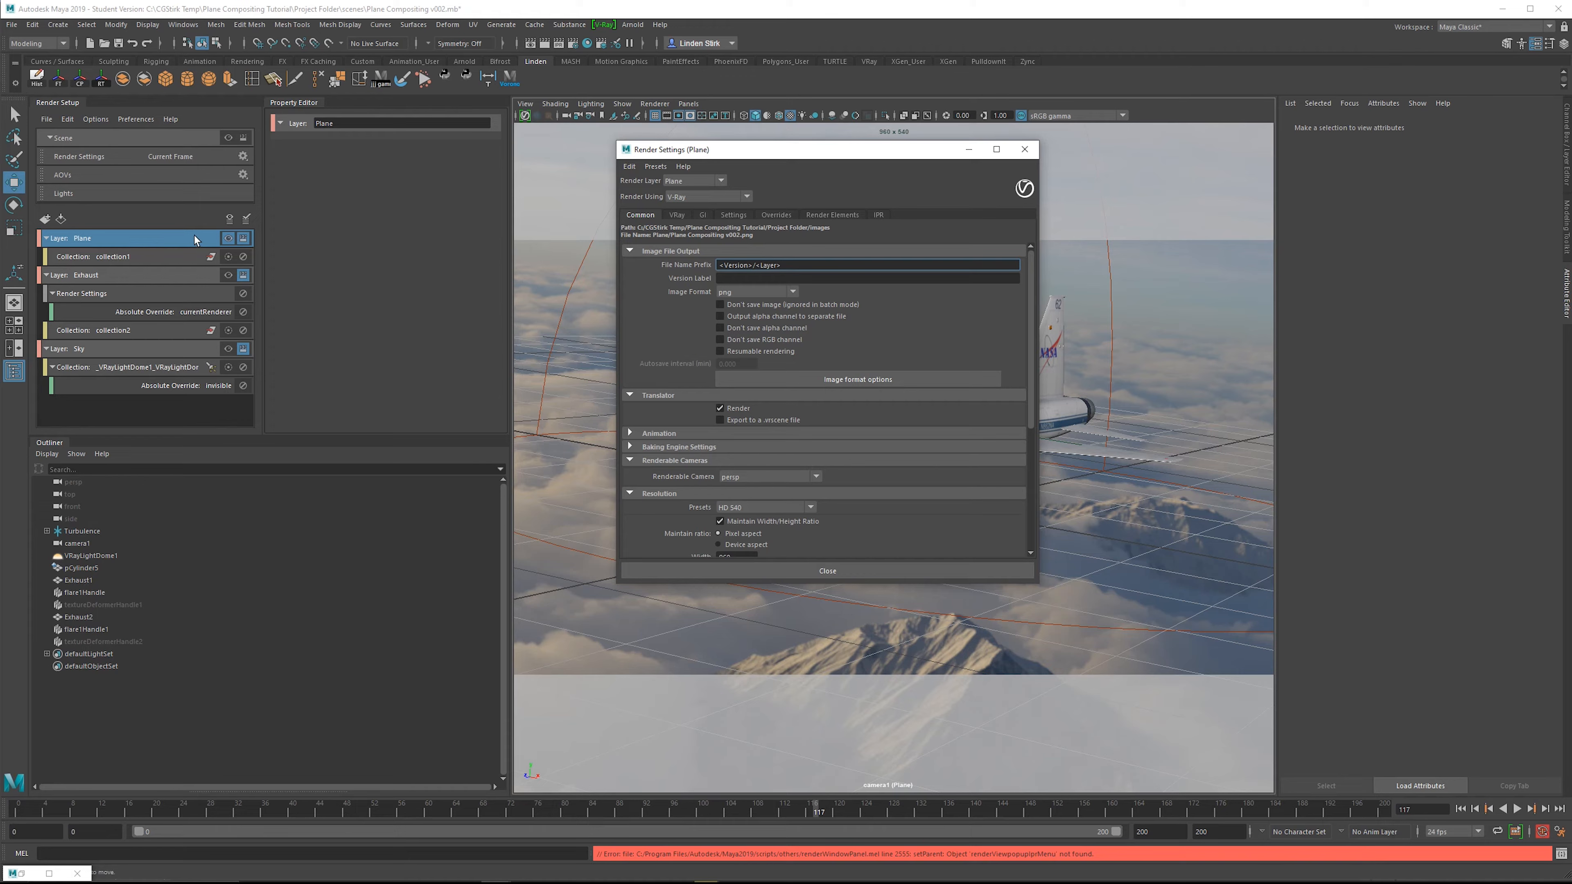
# Extend the file name prefix to <Version>/<Layer>/<Layer>_<Version>.
pyautogui.write('.')
pyautogui.rightClick(818, 265)
pyautogui.click(916, 300)
pyautogui.write('_')
pyautogui.rightClick(837, 265)
pyautogui.click(889, 321)
pyautogui.rightClick(862, 269)
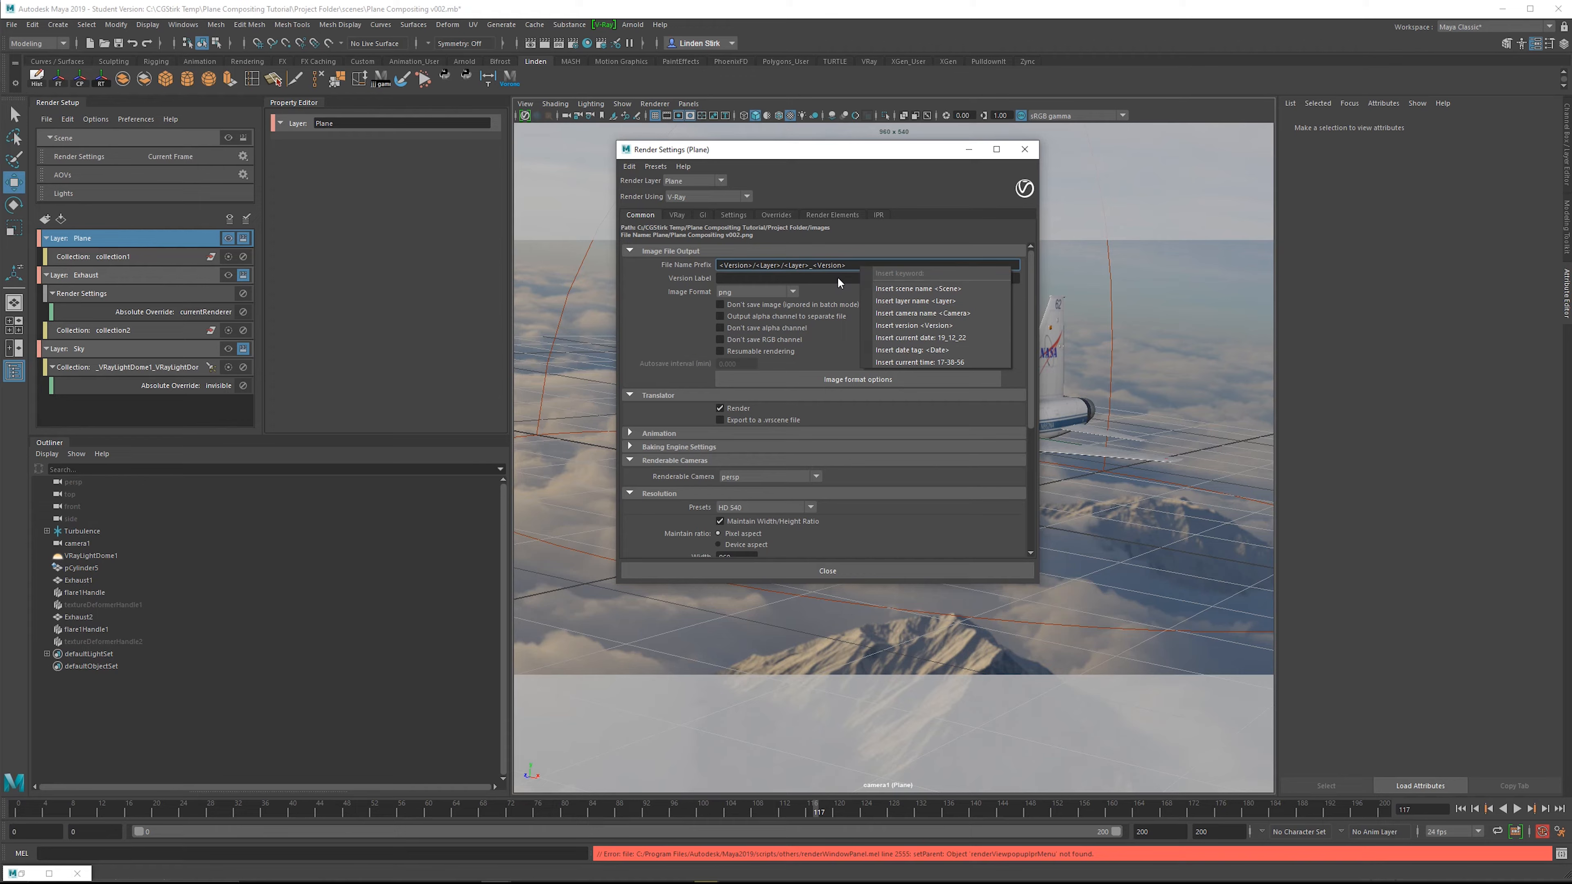
# Set the version label to v002 and open the choices for the image format.
pyautogui.click(750, 277)
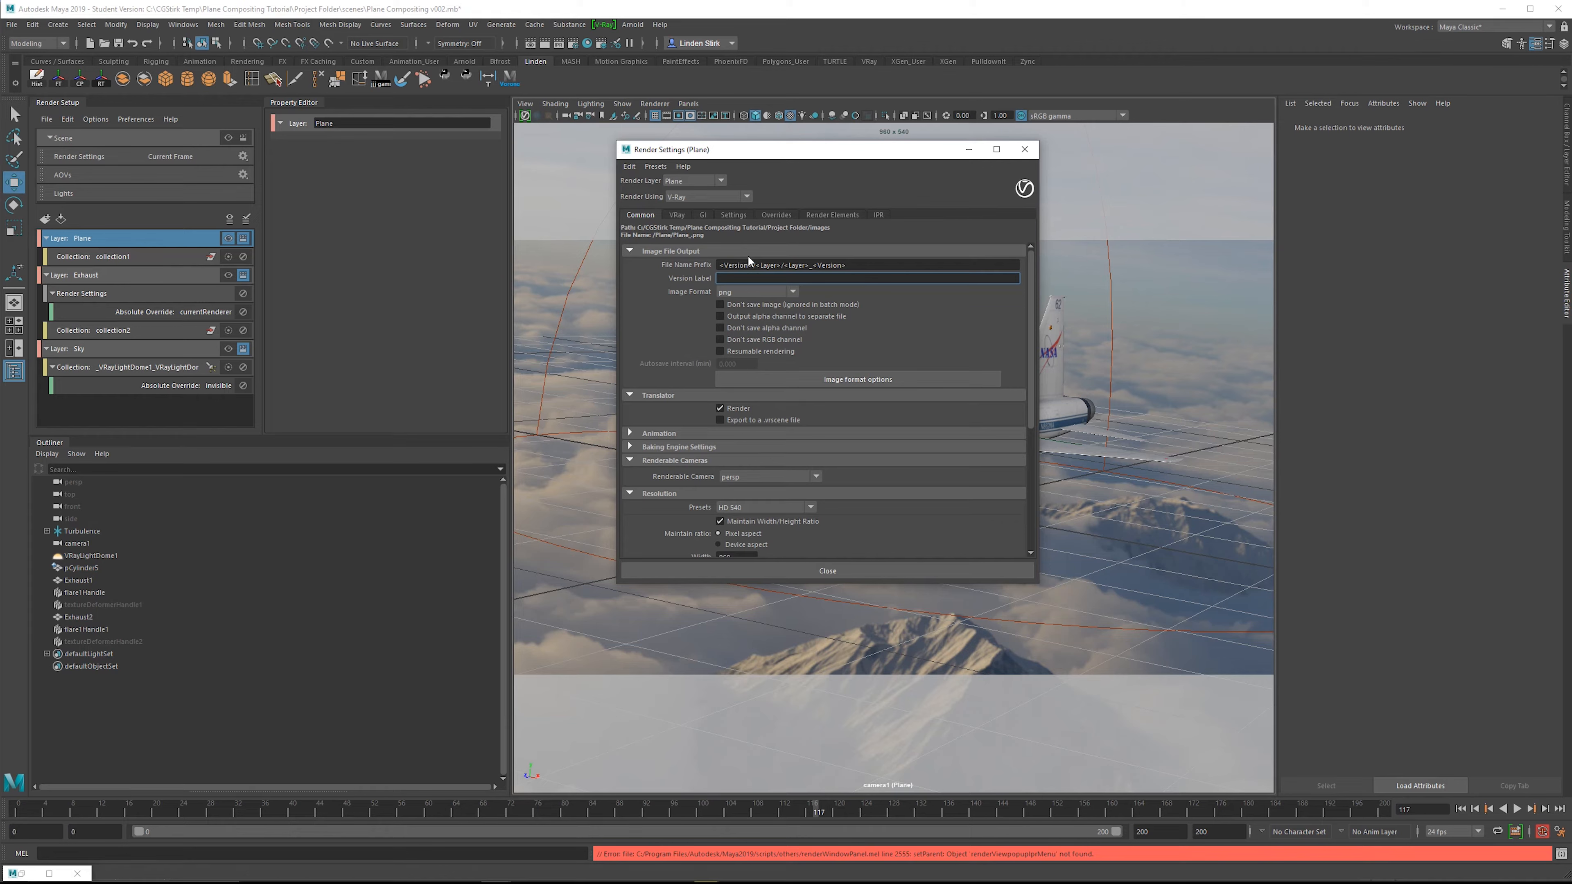
pyautogui.write('02')
pyautogui.click(732, 292)
pyautogui.click(749, 289)
pyautogui.click(750, 290)
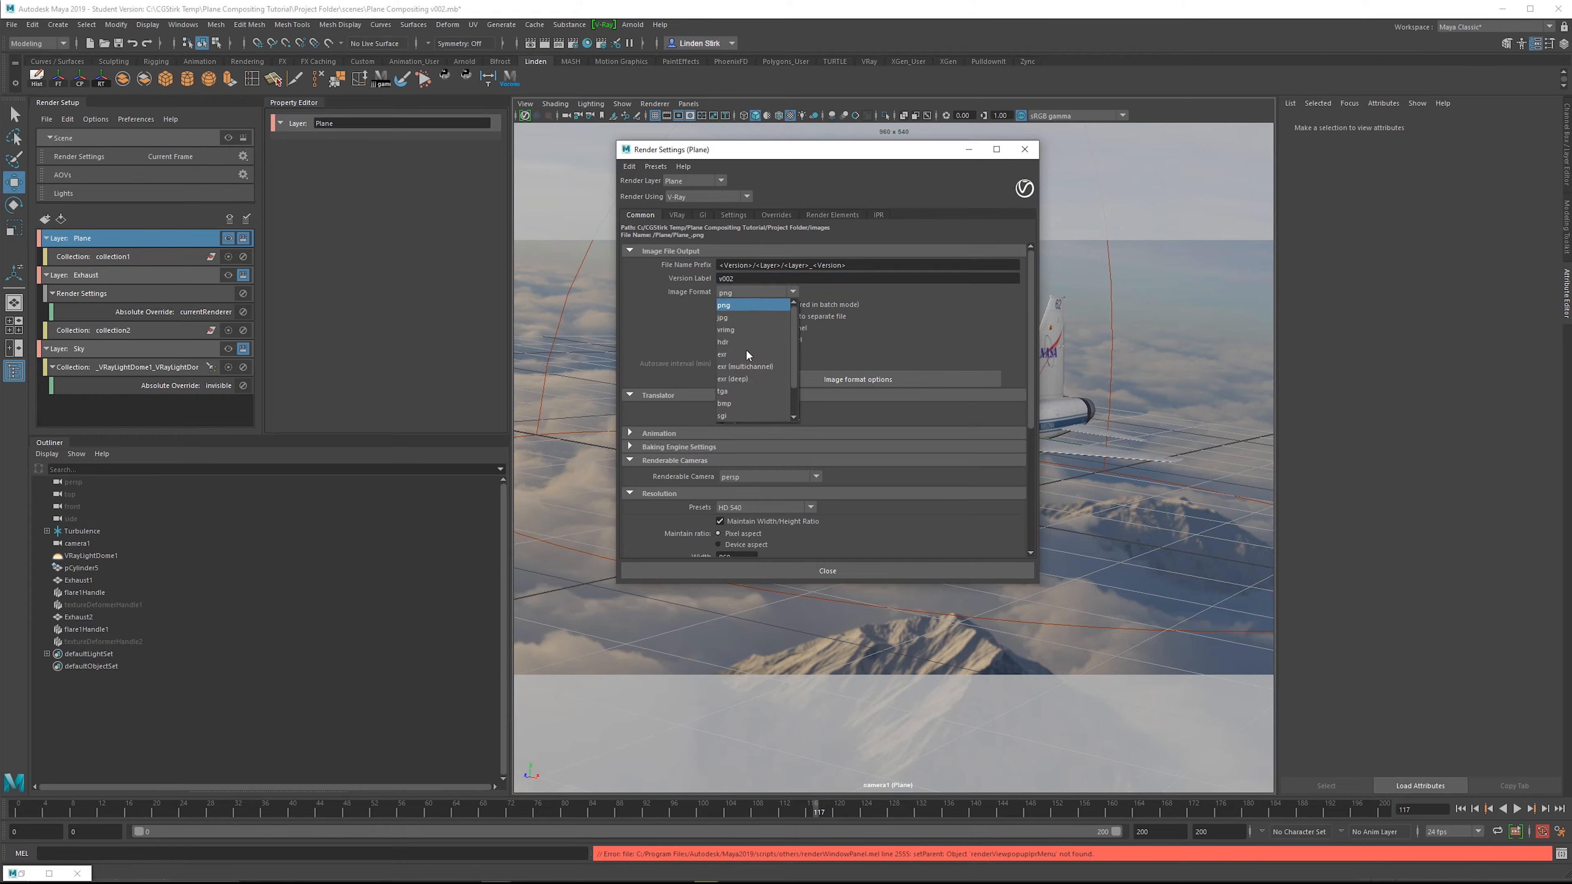
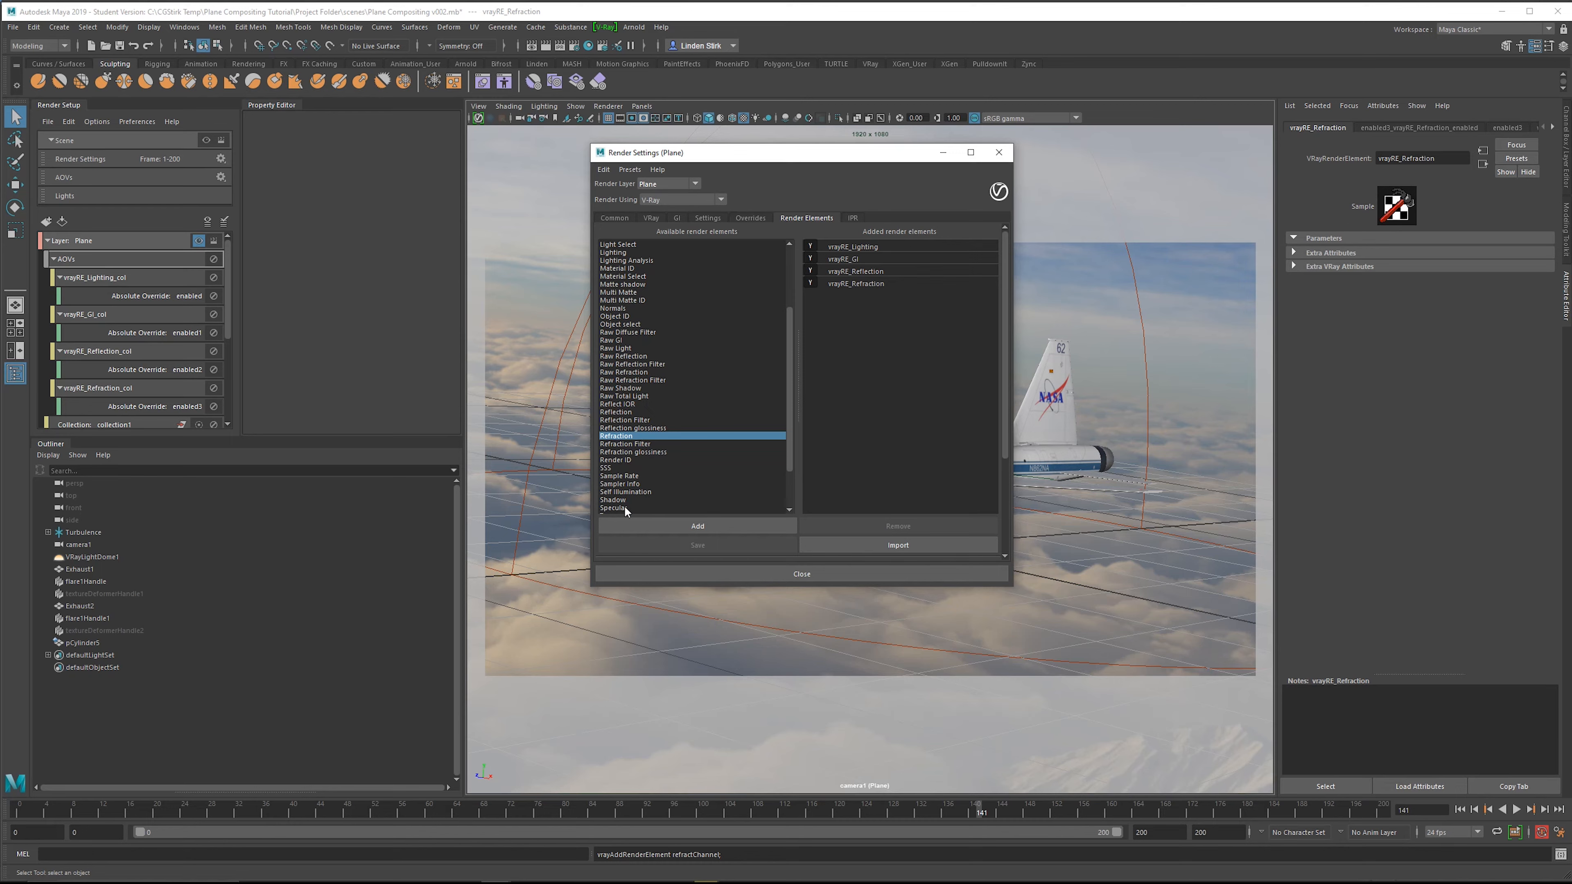
# Add the Specular and Self Illumination render elements to the Plane layer.
pyautogui.doubleClick(624, 506)
pyautogui.scroll(-2, 641, 471)
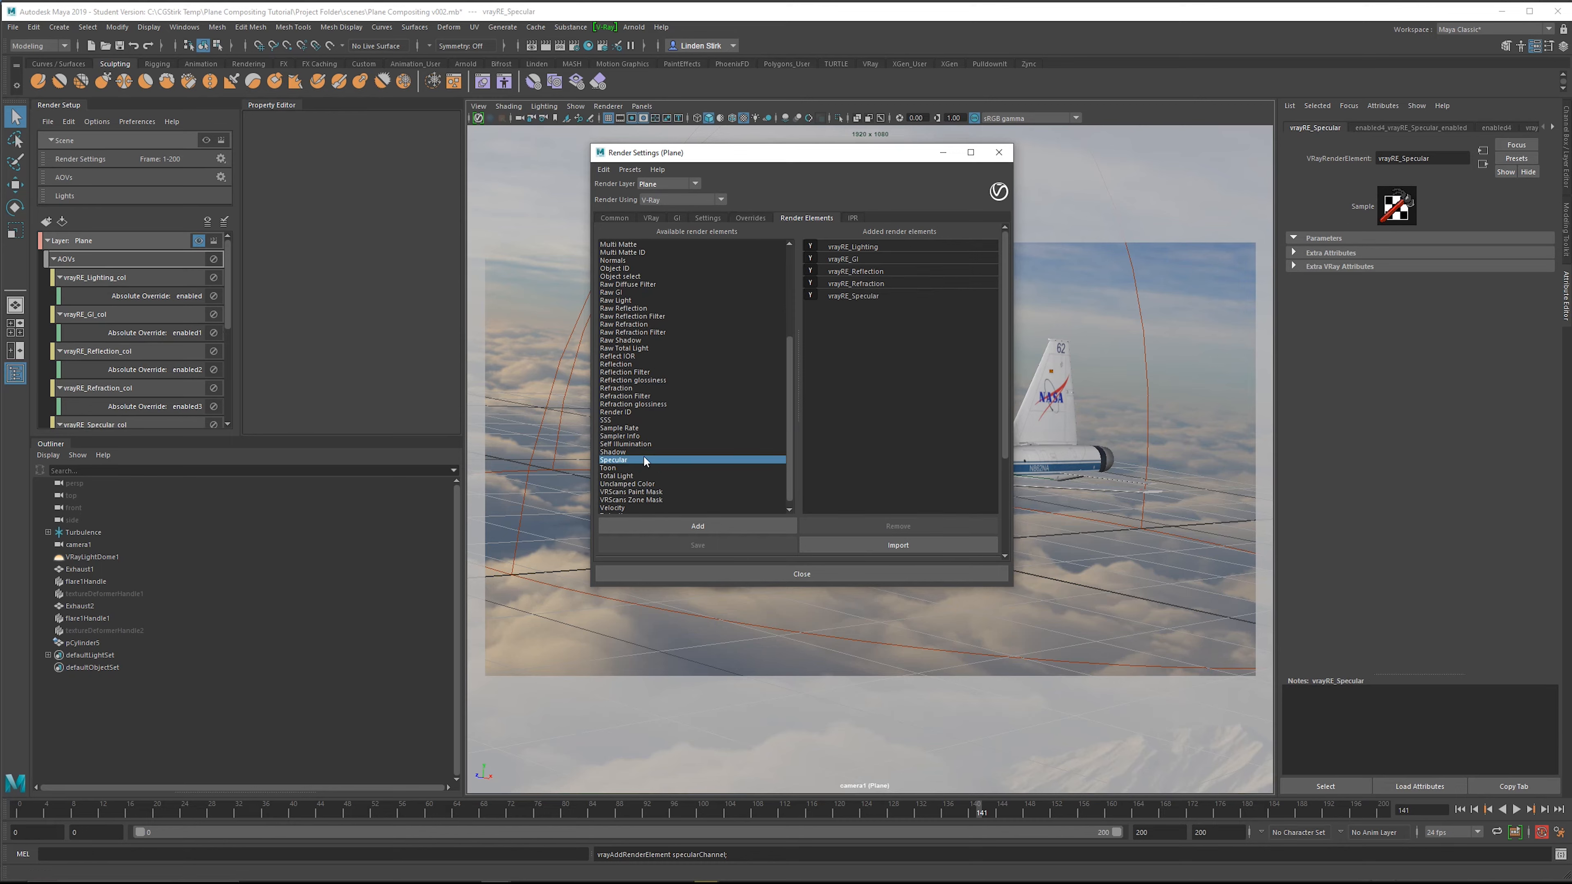
pyautogui.doubleClick(635, 441)
pyautogui.scroll(-1, 701, 440)
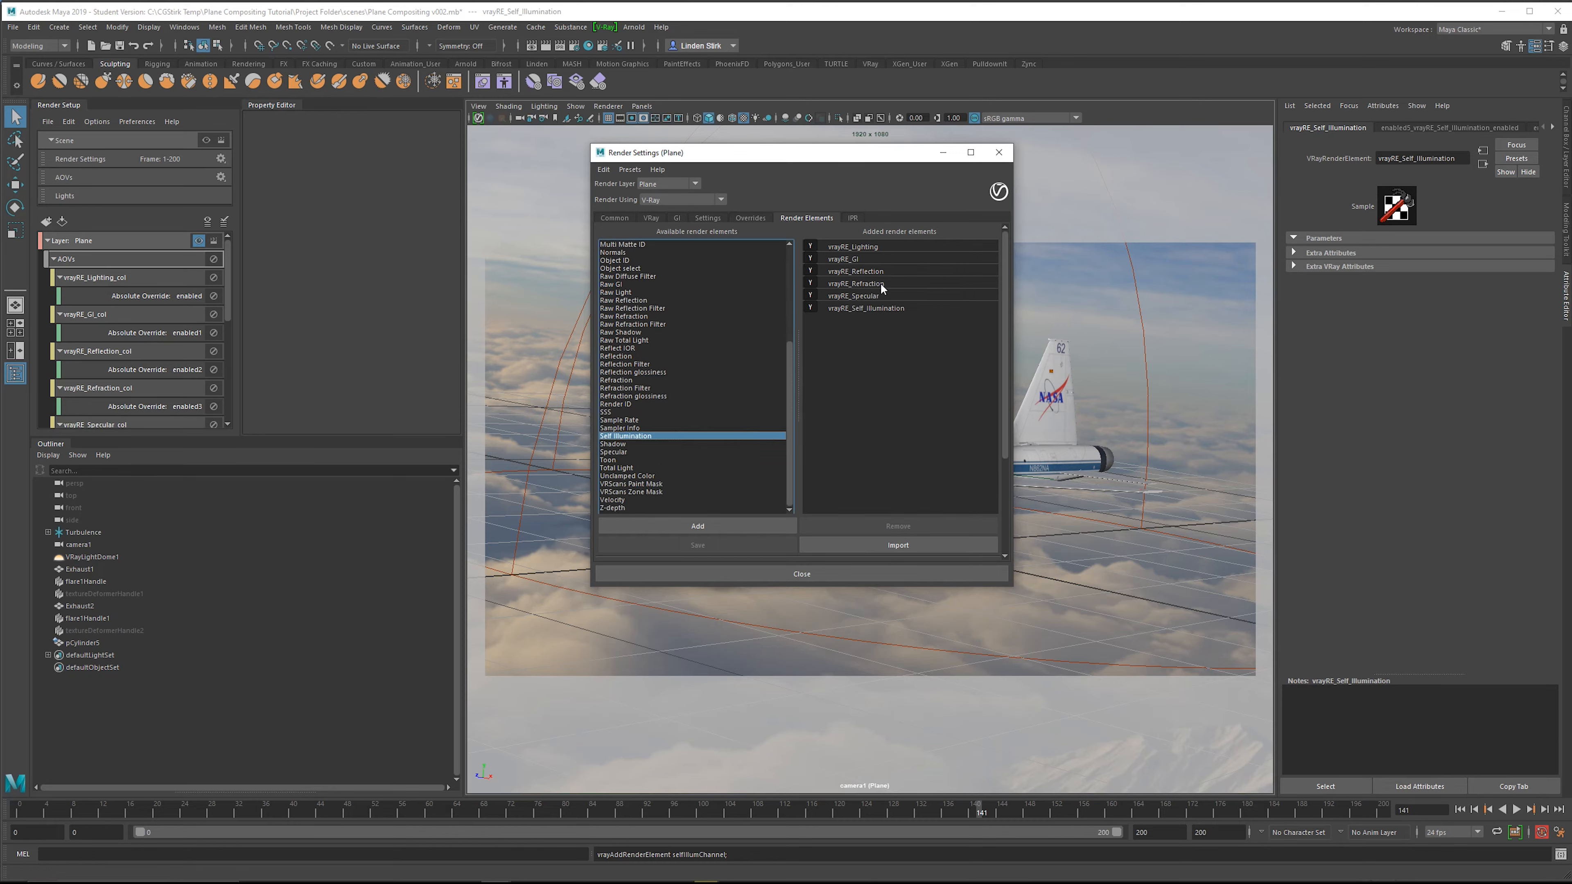
# Add an Extra Tex render element to the Plane layer and set the layer as renderable.
pyautogui.moveTo(789, 417); pyautogui.dragTo(783, 307)
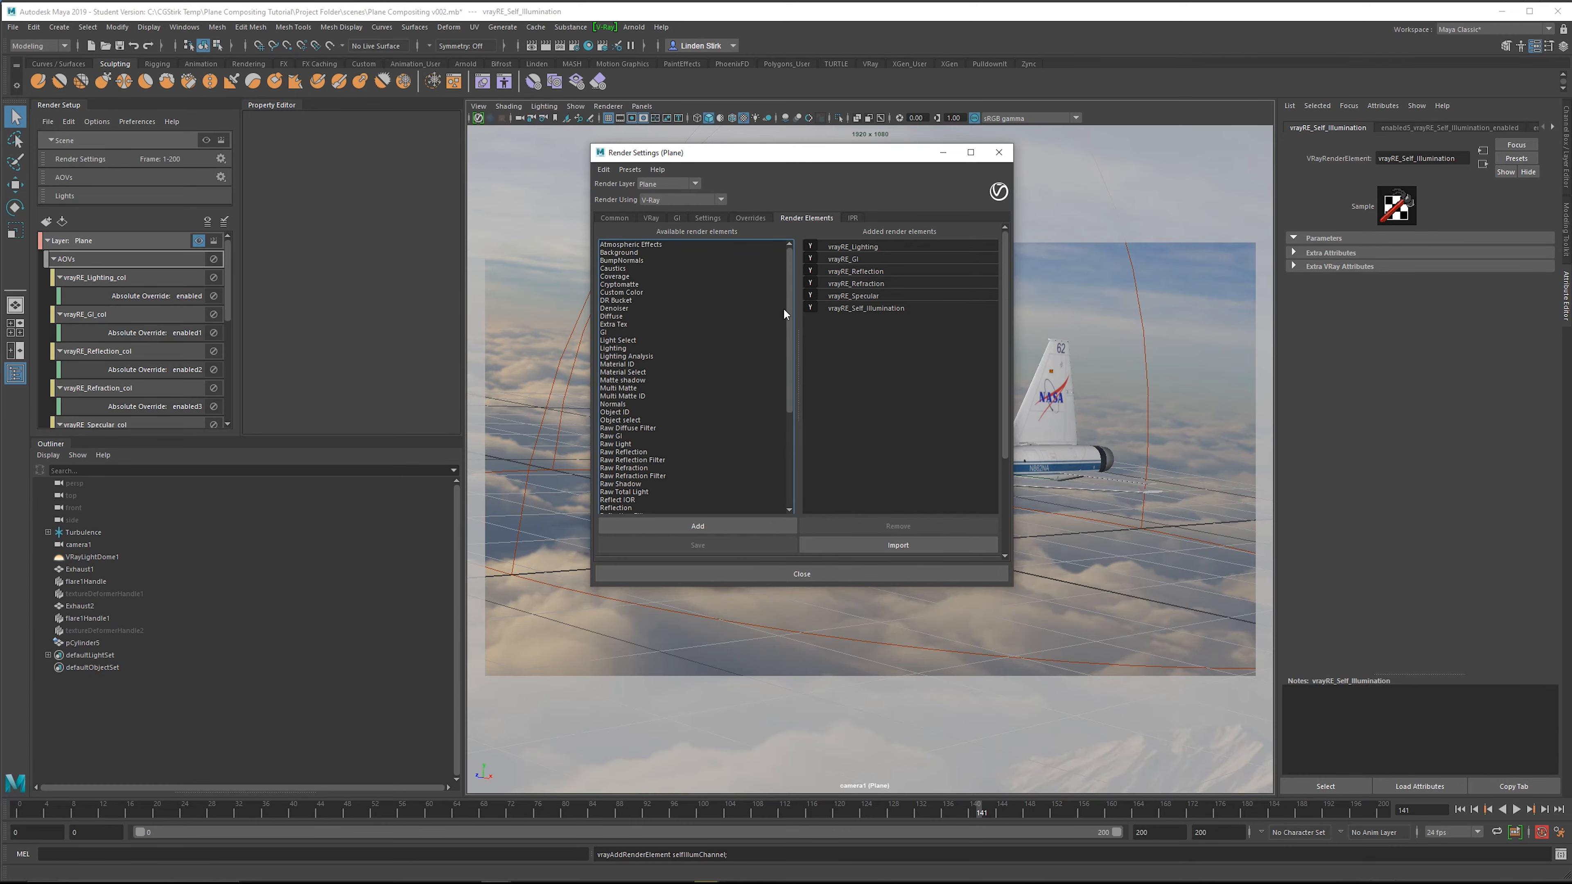
pyautogui.doubleClick(624, 323)
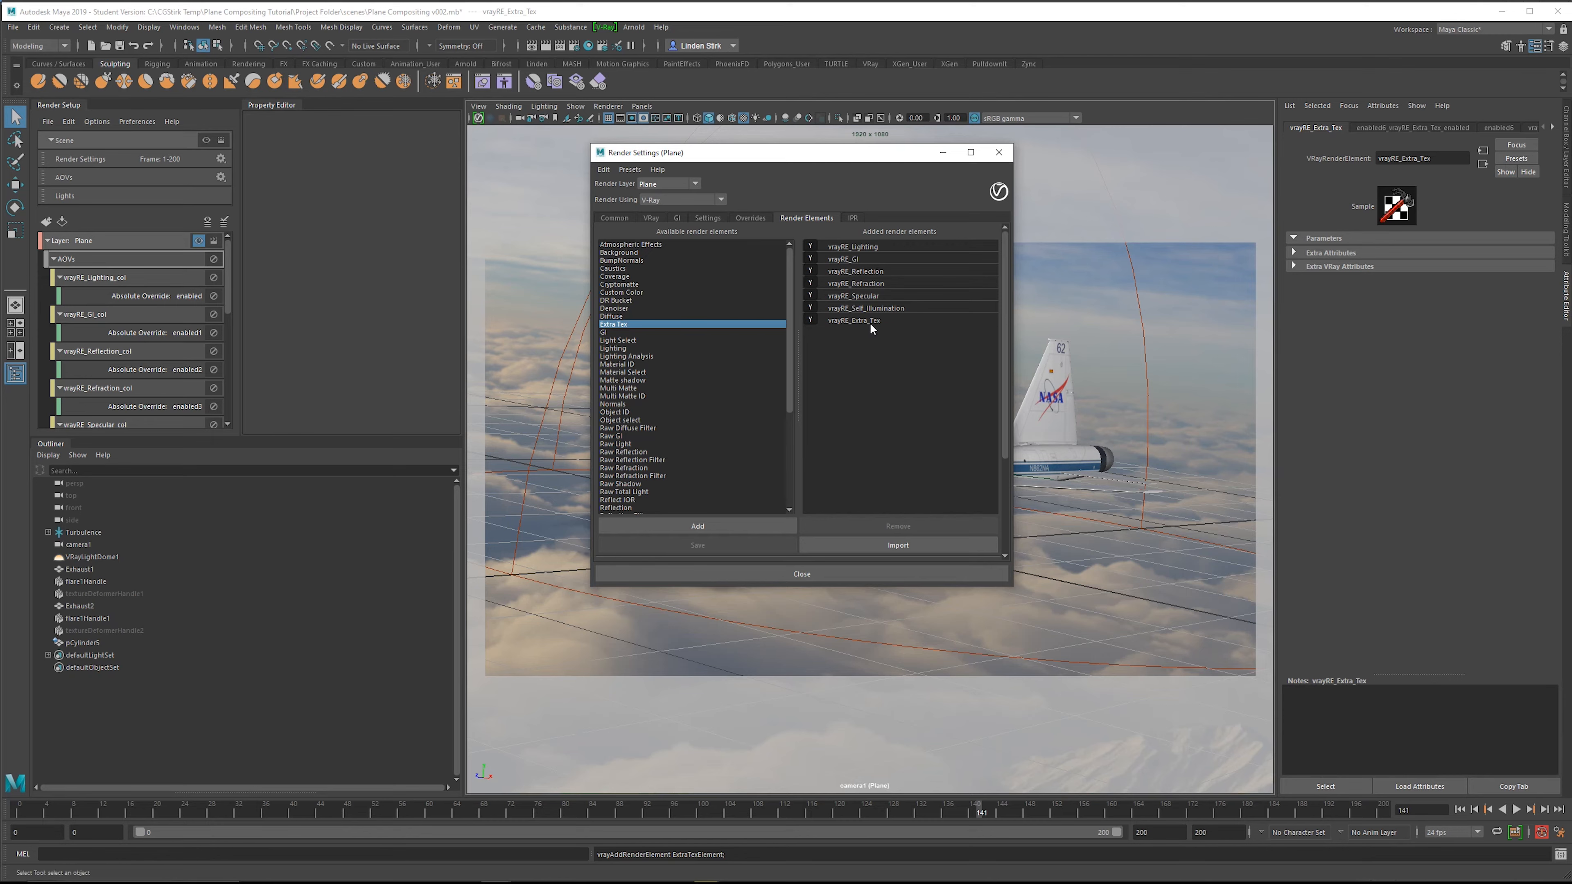
pyautogui.click(831, 322)
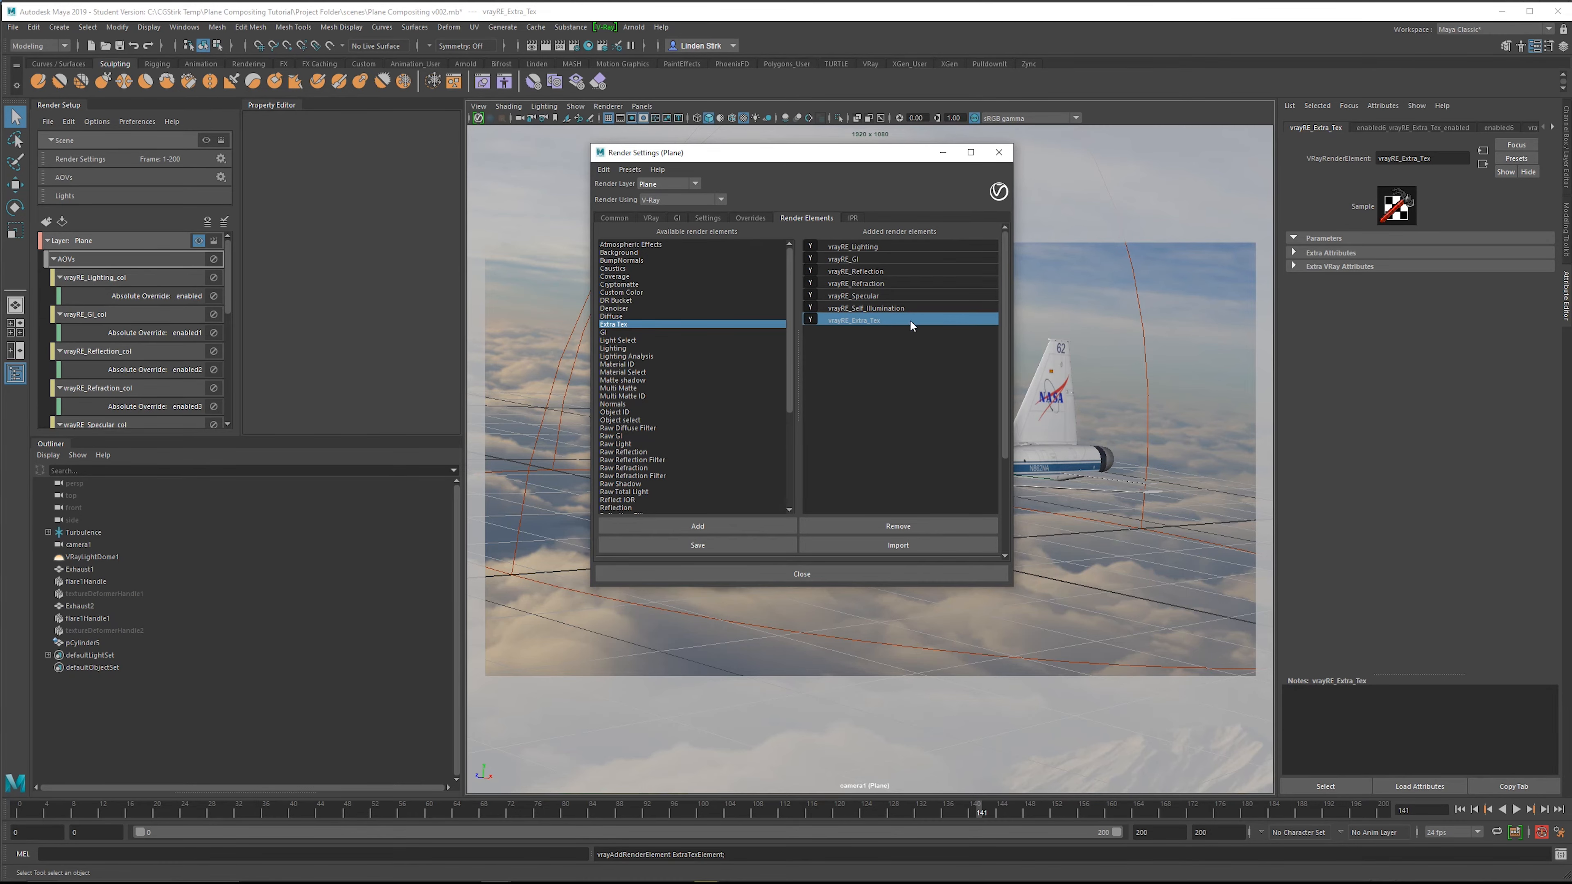
pyautogui.moveTo(229, 262)
pyautogui.mouseDown()
pyautogui.moveTo(234, 381)
pyautogui.moveTo(229, 250)
pyautogui.mouseUp()
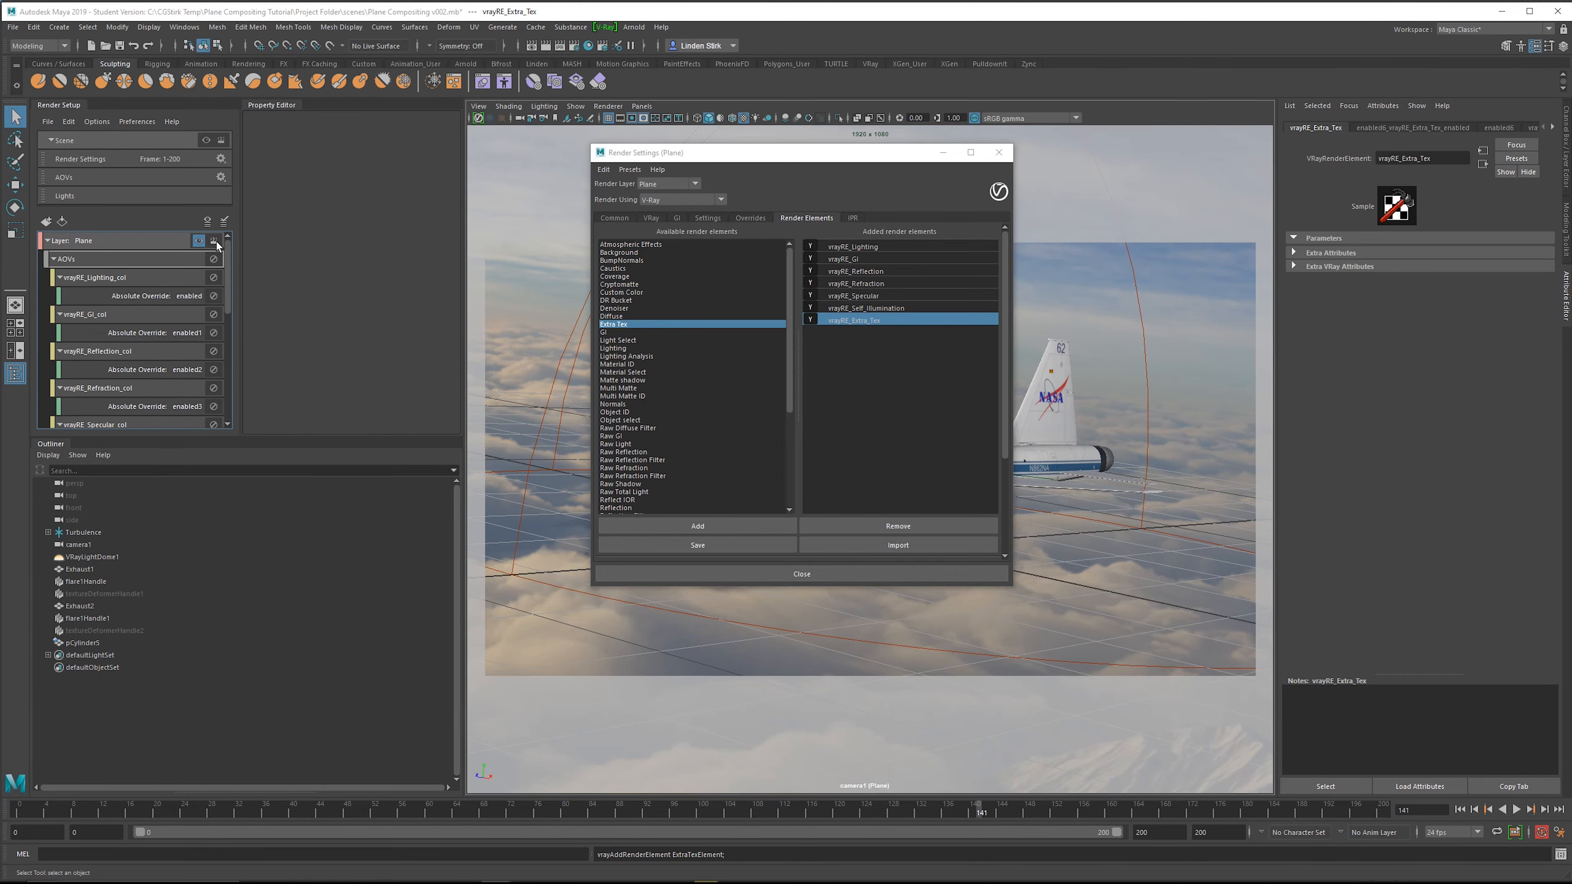
pyautogui.click(215, 241)
pyautogui.moveTo(227, 249); pyautogui.dragTo(227, 142)
# Rename the Extra Tex render element as vrayRE_AO.
pyautogui.doubleClick(854, 320)
pyautogui.moveTo(882, 320); pyautogui.dragTo(854, 321)
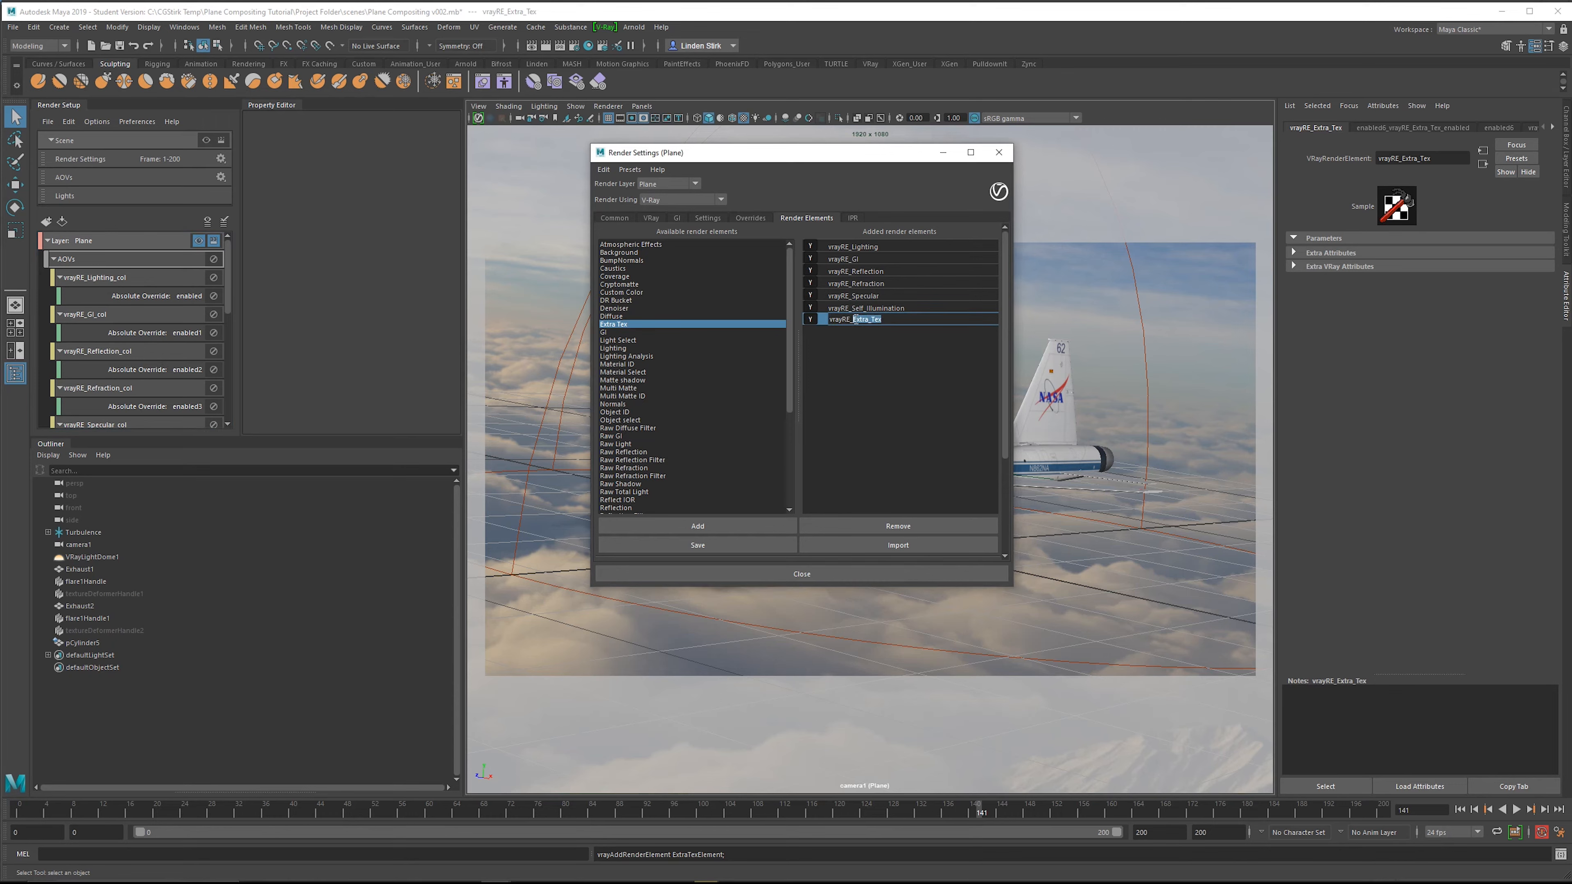
pyautogui.write('AO')
pyautogui.press('Return')
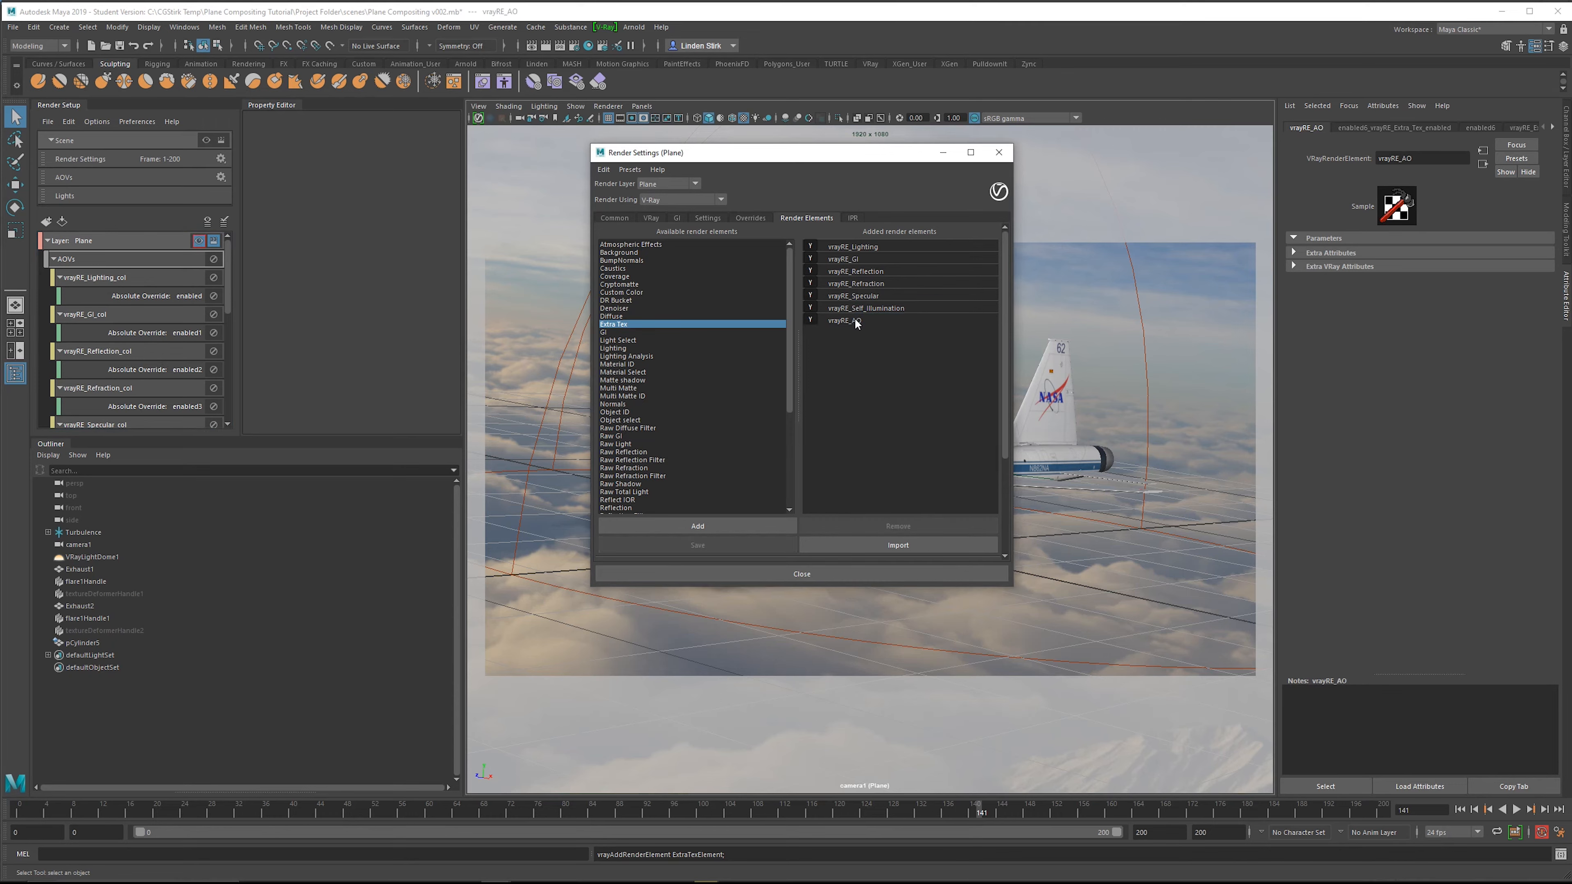
# Set the vrayRE_AO element's explicit channel name to AO and assign a V-Ray Dirt texture to it.
pyautogui.click(855, 319)
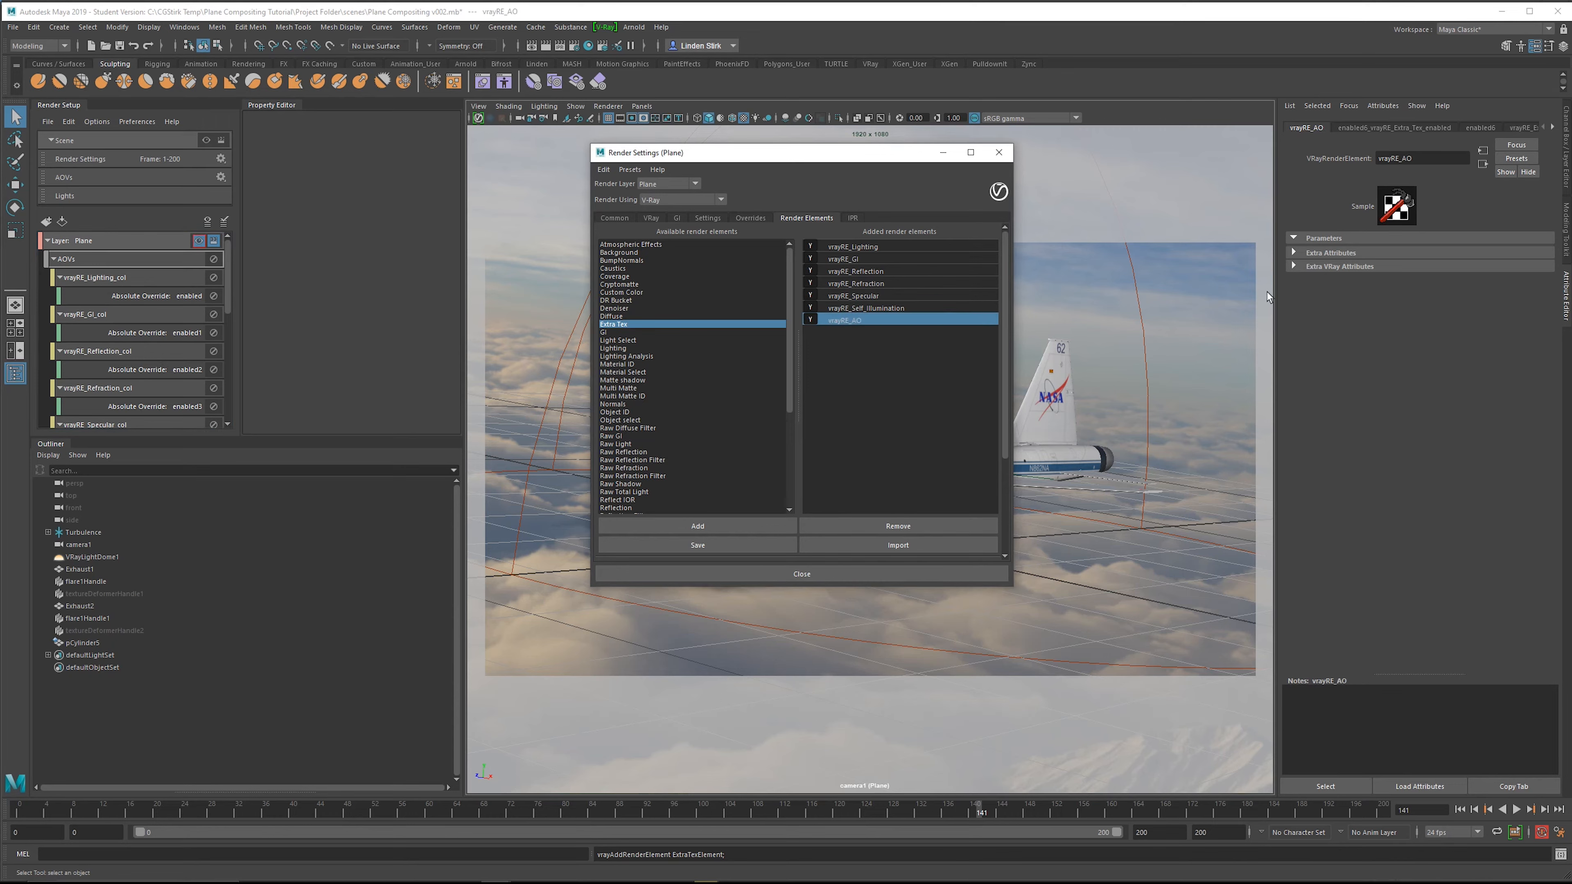
pyautogui.click(1340, 266)
pyautogui.click(1411, 413)
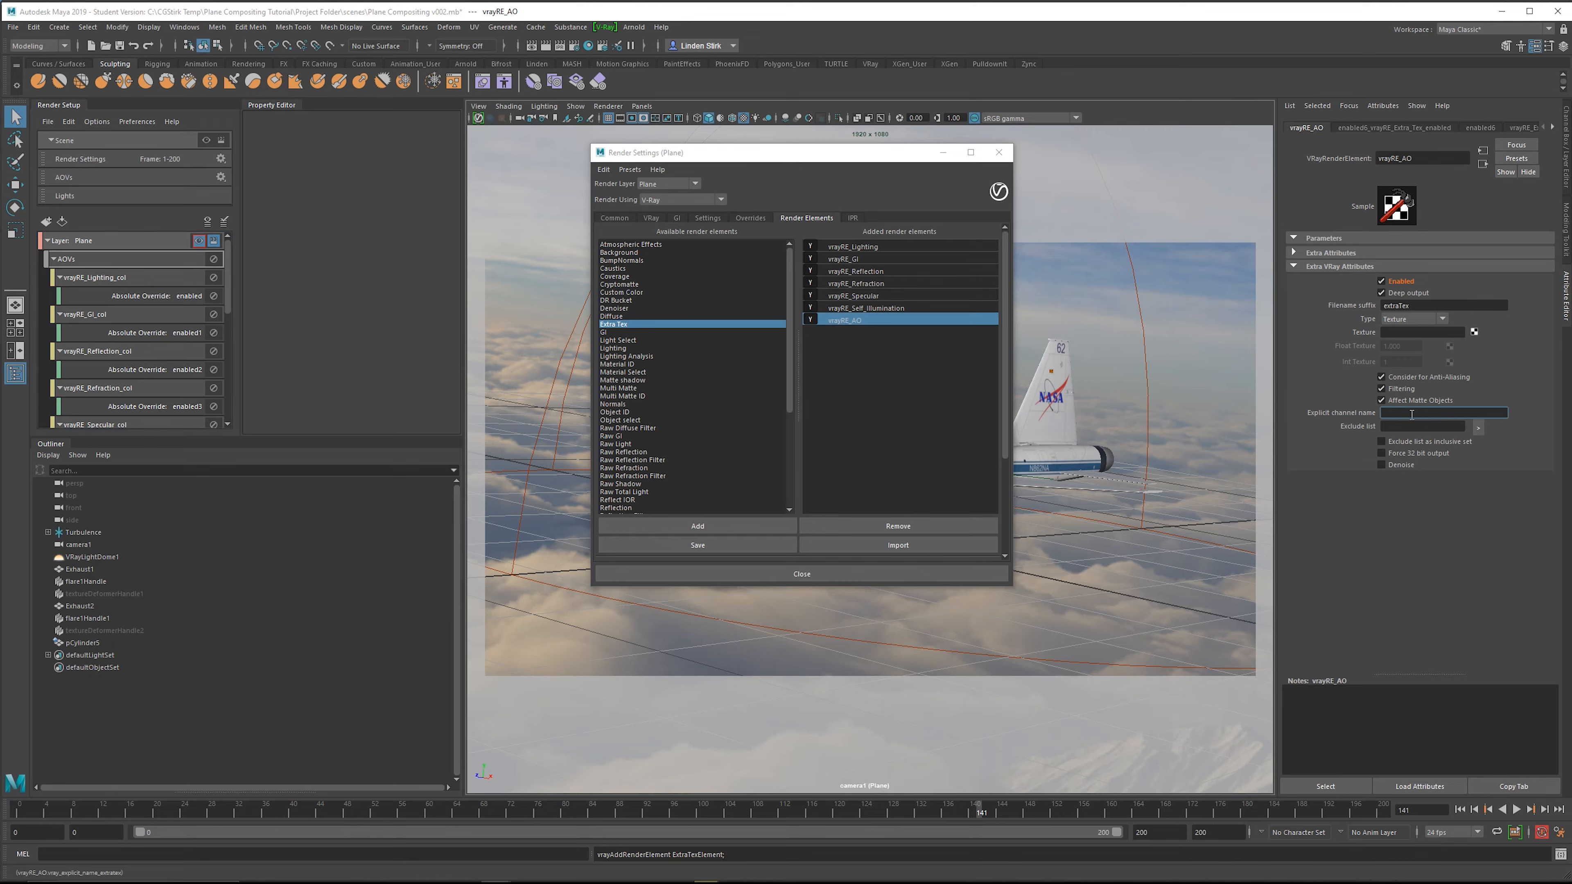
pyautogui.write('AO')
pyautogui.press('Return')
pyautogui.click(1477, 331)
pyautogui.click(1065, 241)
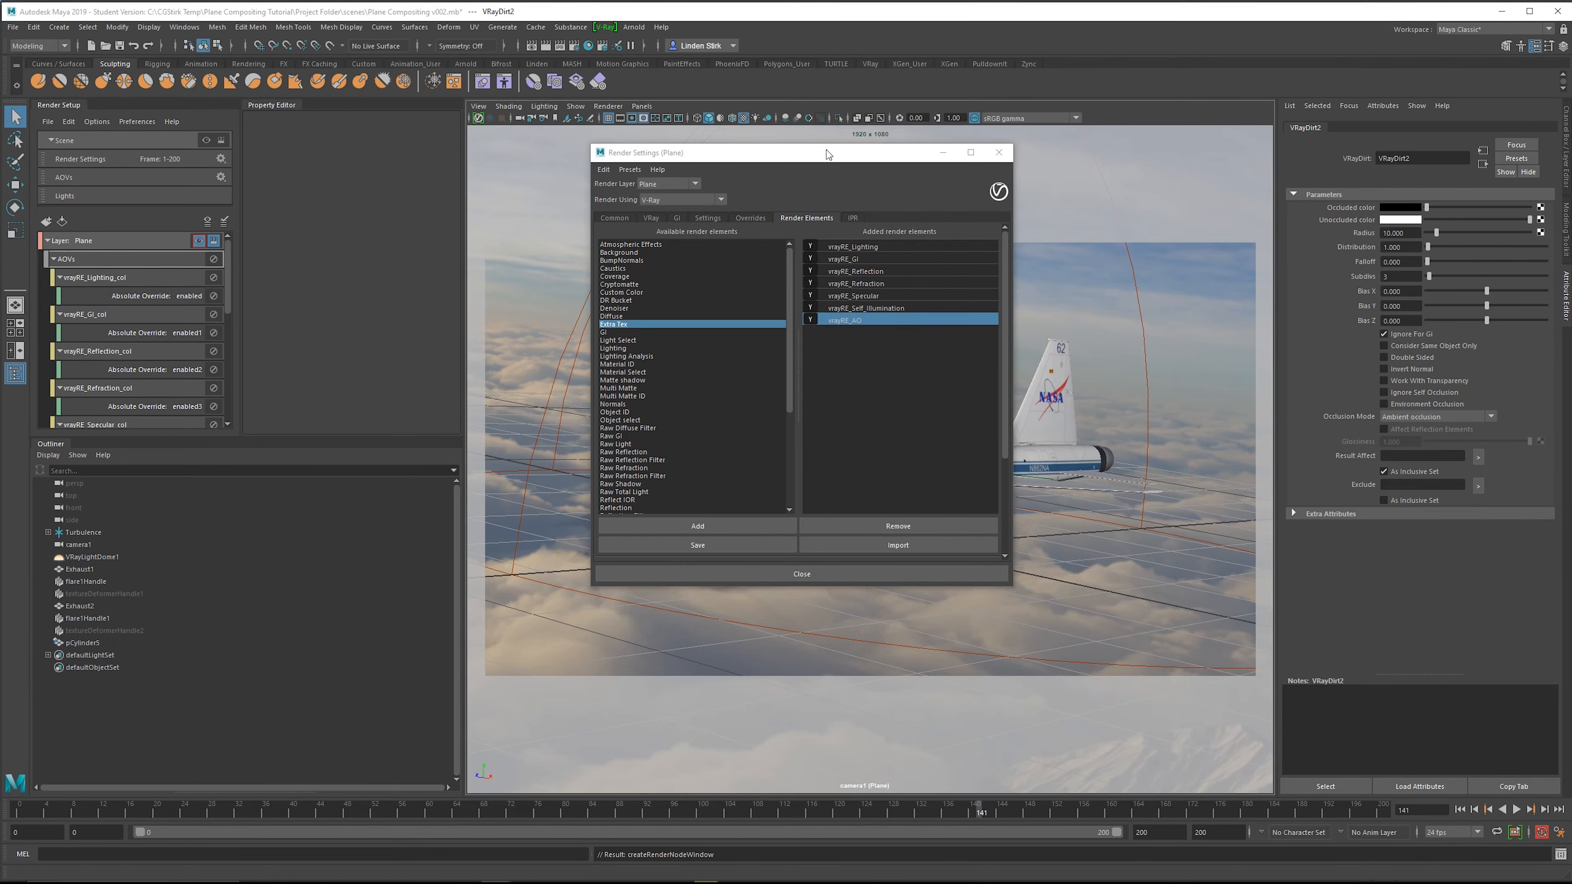
# Render the Plane layer with V-Ray and examine its lighting, GI and specular passes in the frame buffer.
pyautogui.moveTo(826, 153); pyautogui.dragTo(486, 120)
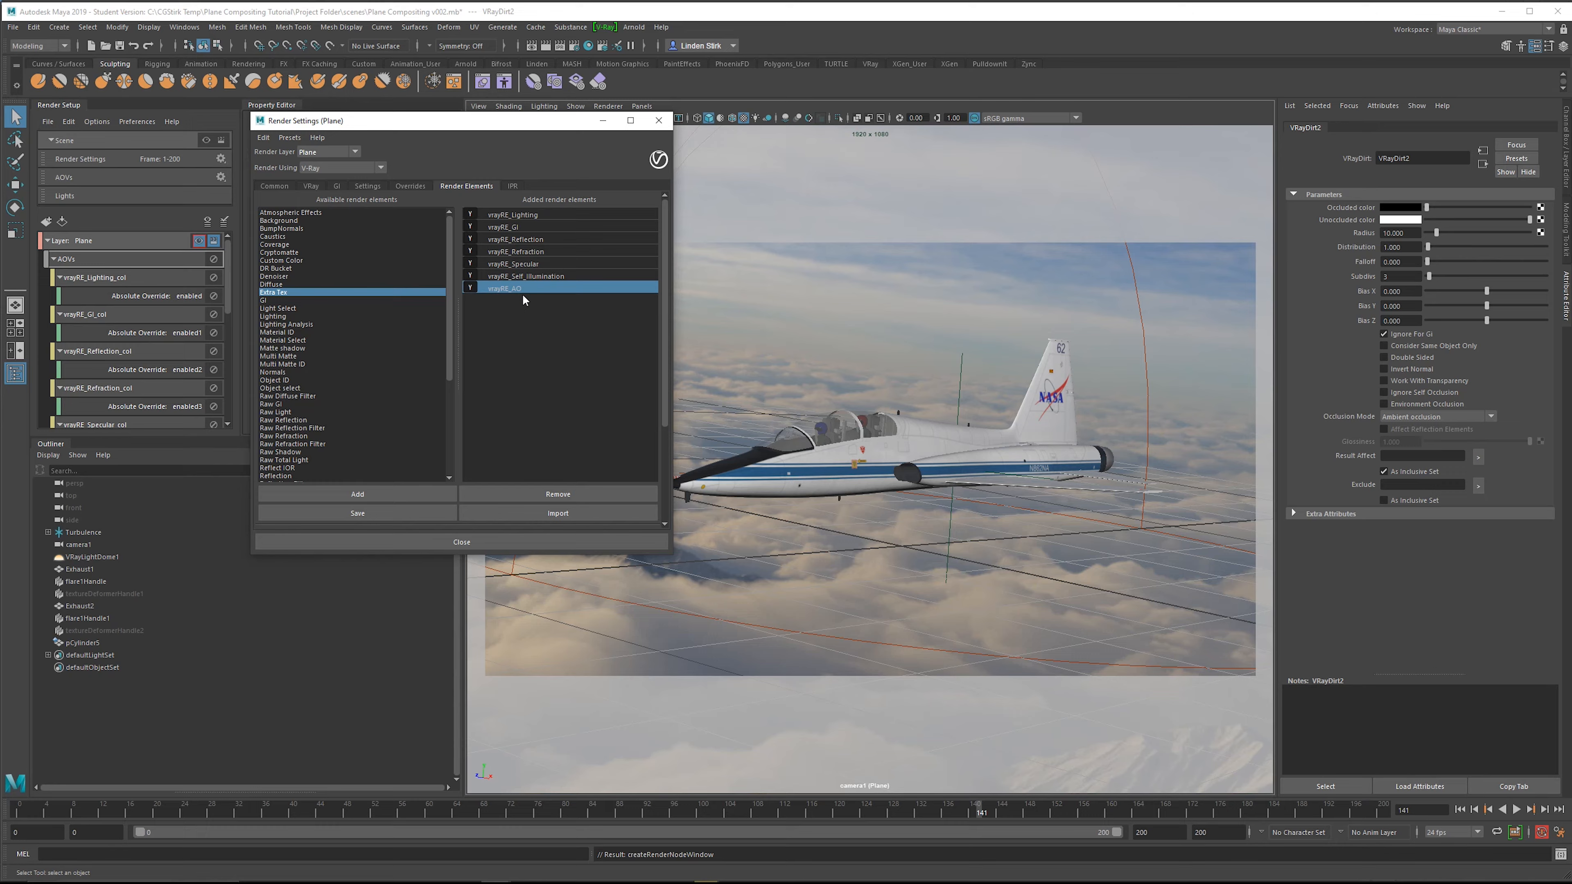
pyautogui.click(561, 46)
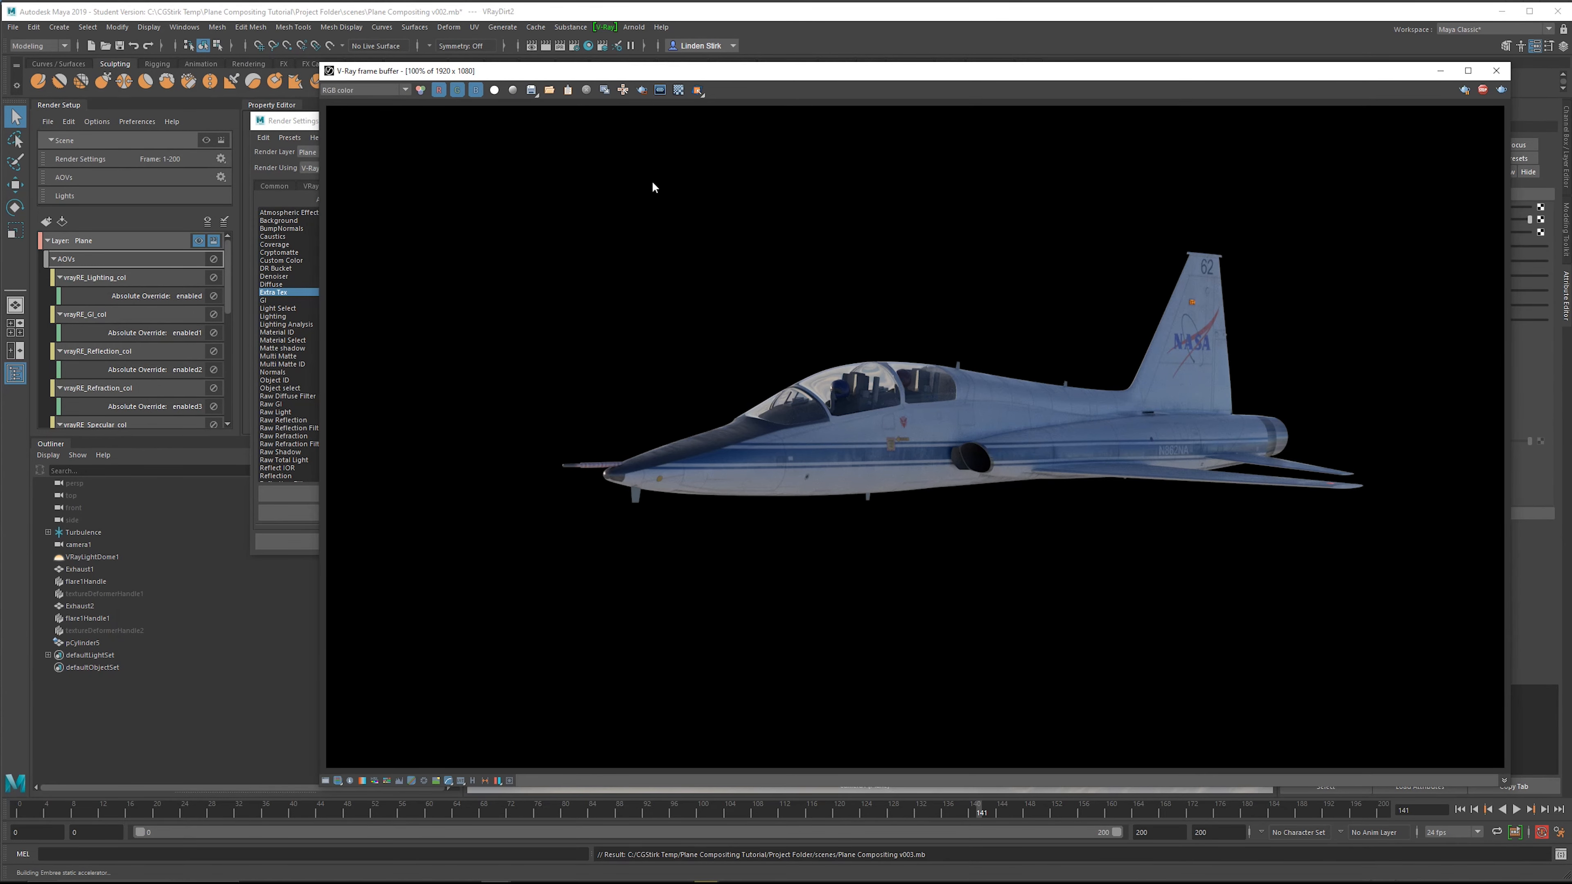
pyautogui.click(375, 89)
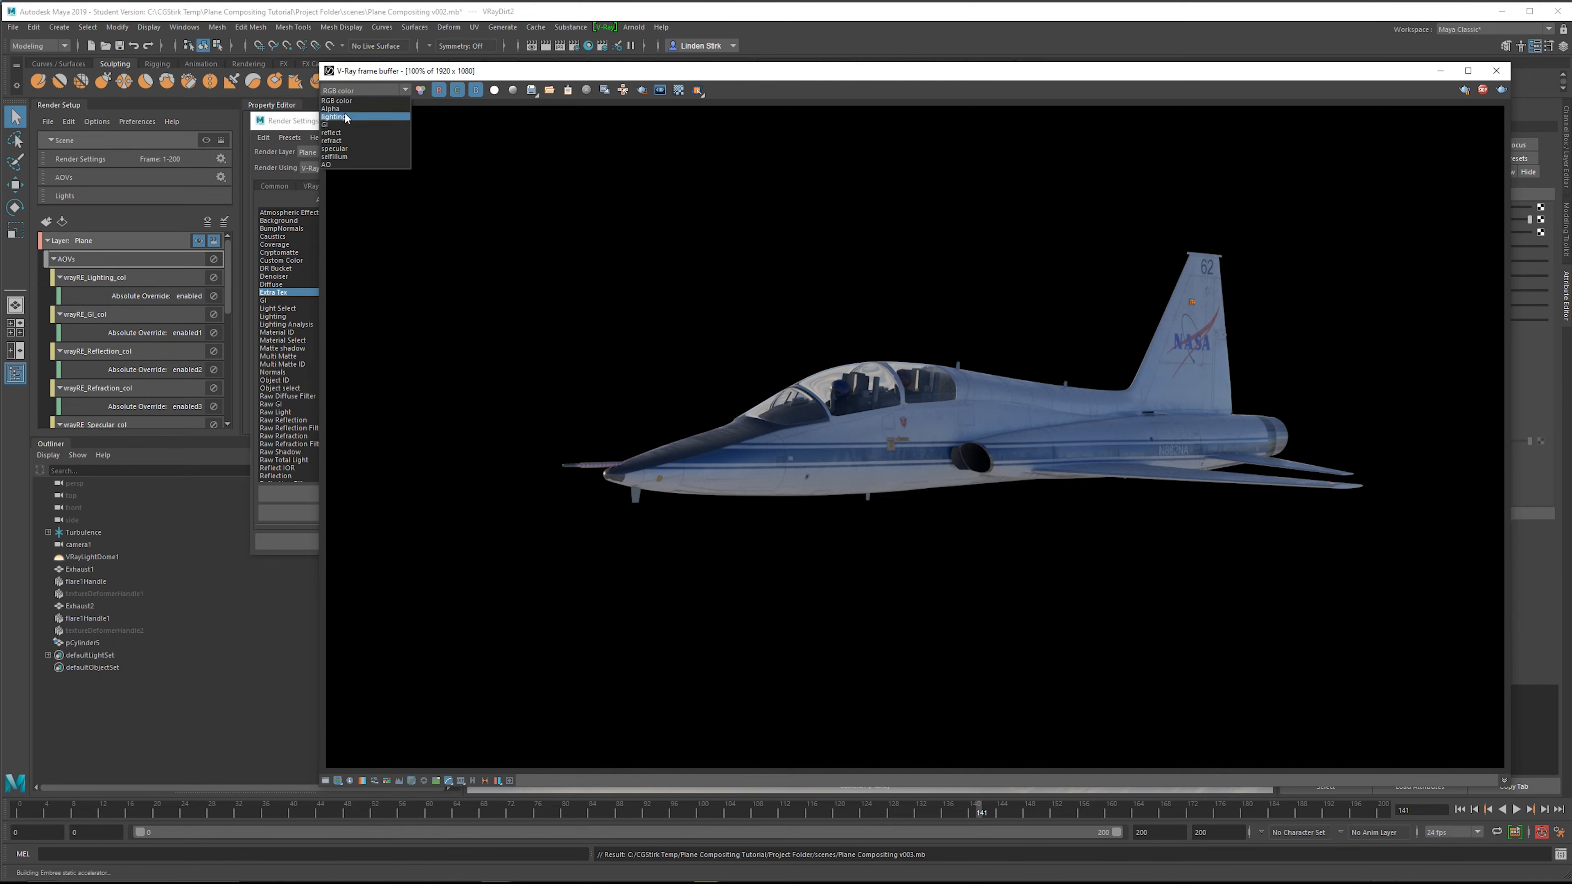
pyautogui.click(336, 118)
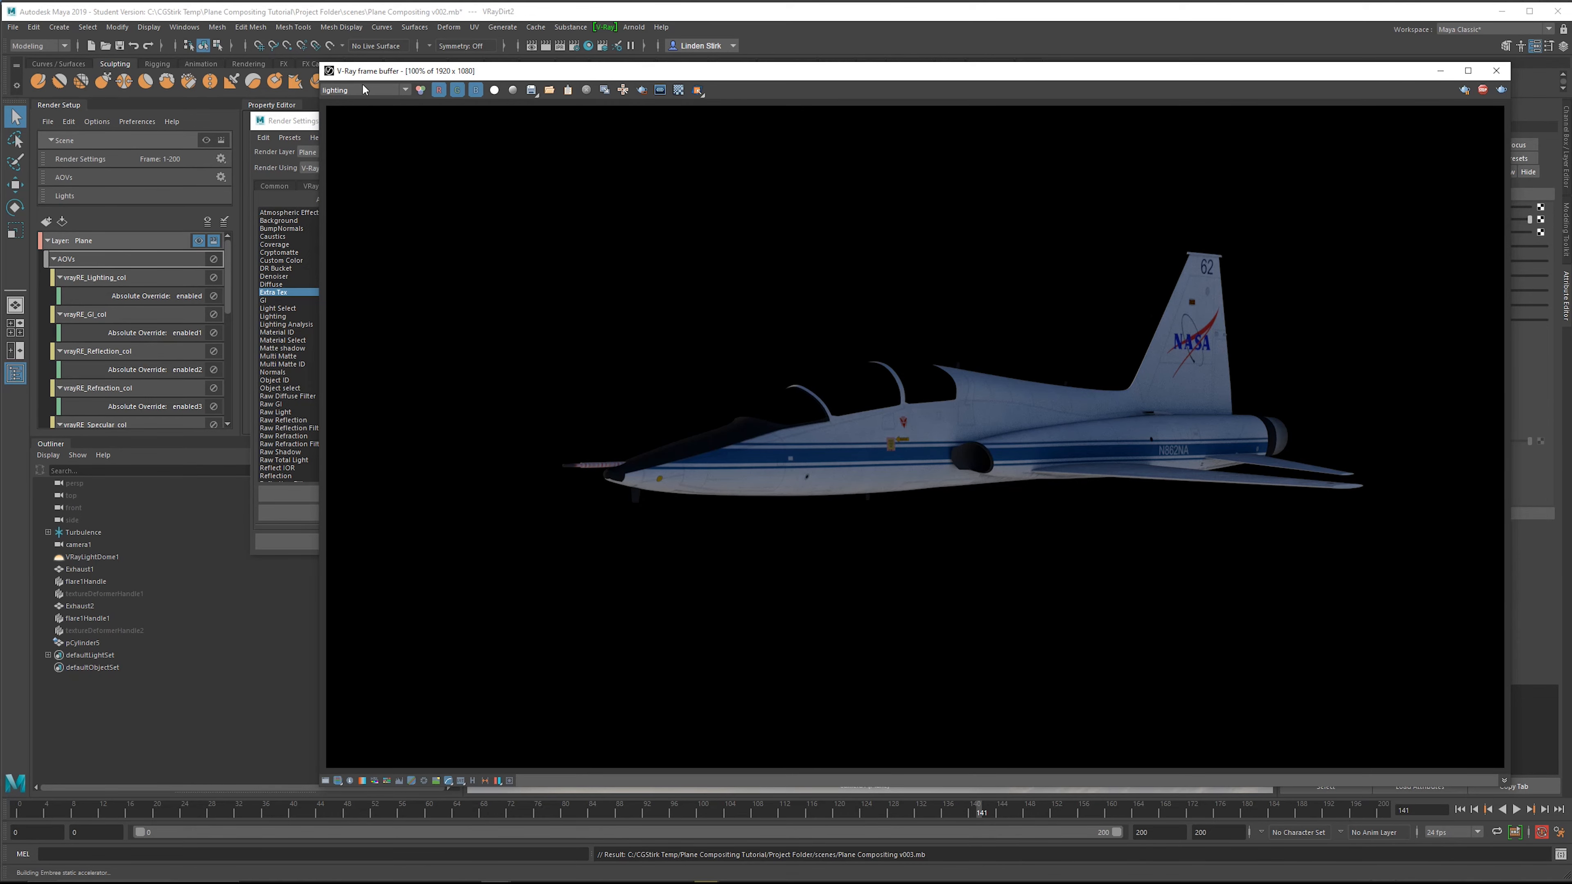
pyautogui.click(375, 89)
pyautogui.click(337, 126)
pyautogui.click(375, 90)
pyautogui.click(347, 153)
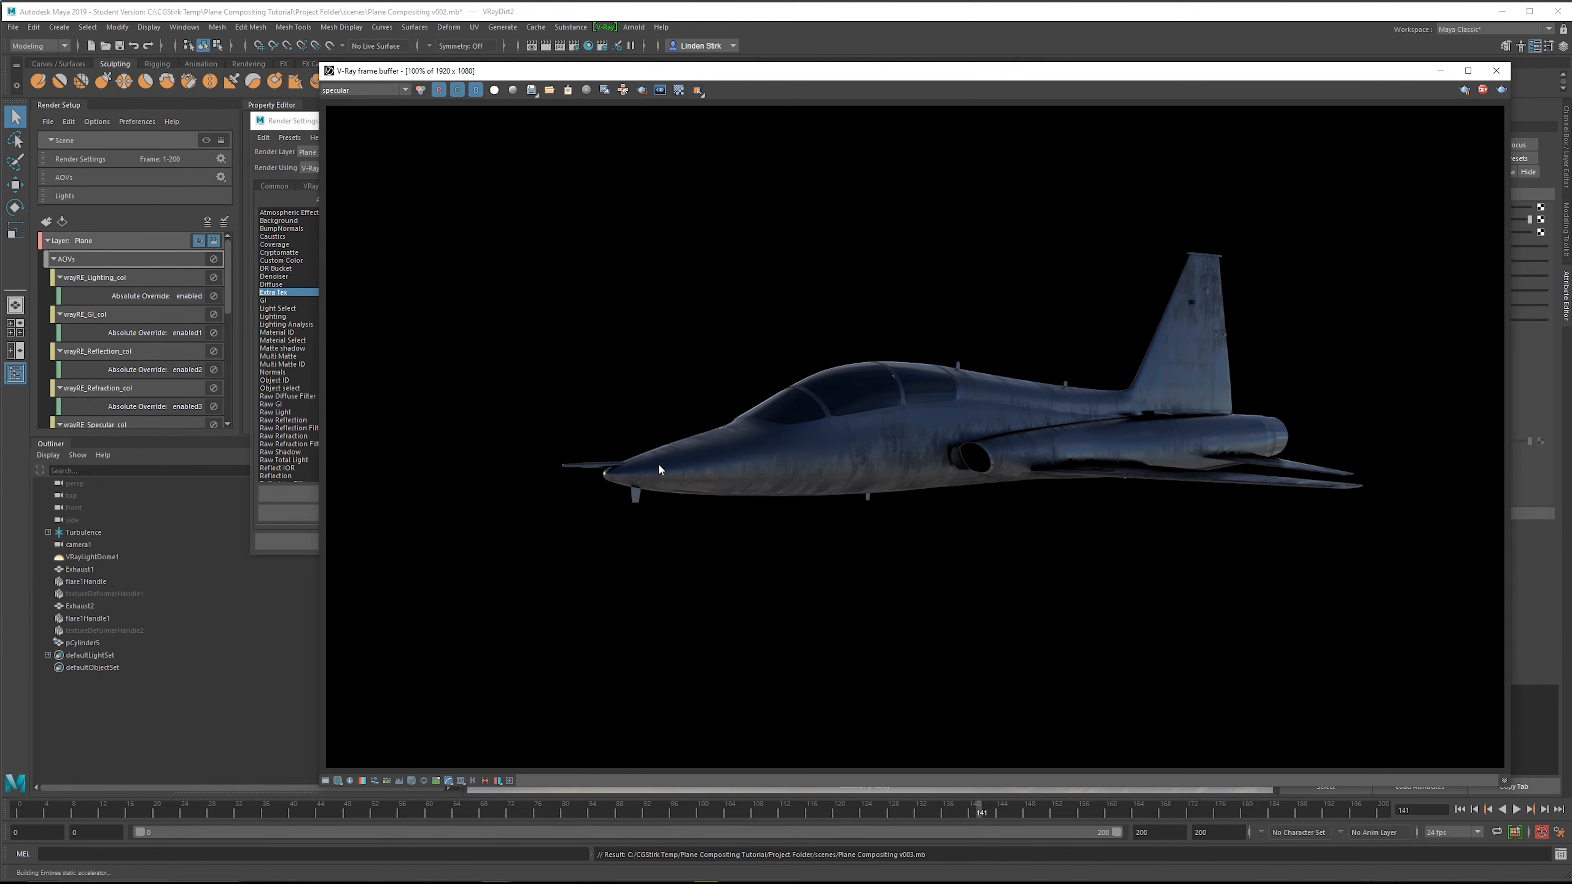
# Examine the selfIllum and AO passes, inspecting the AO shading closely around the jet's intake and wing.
pyautogui.click(367, 92)
pyautogui.click(360, 165)
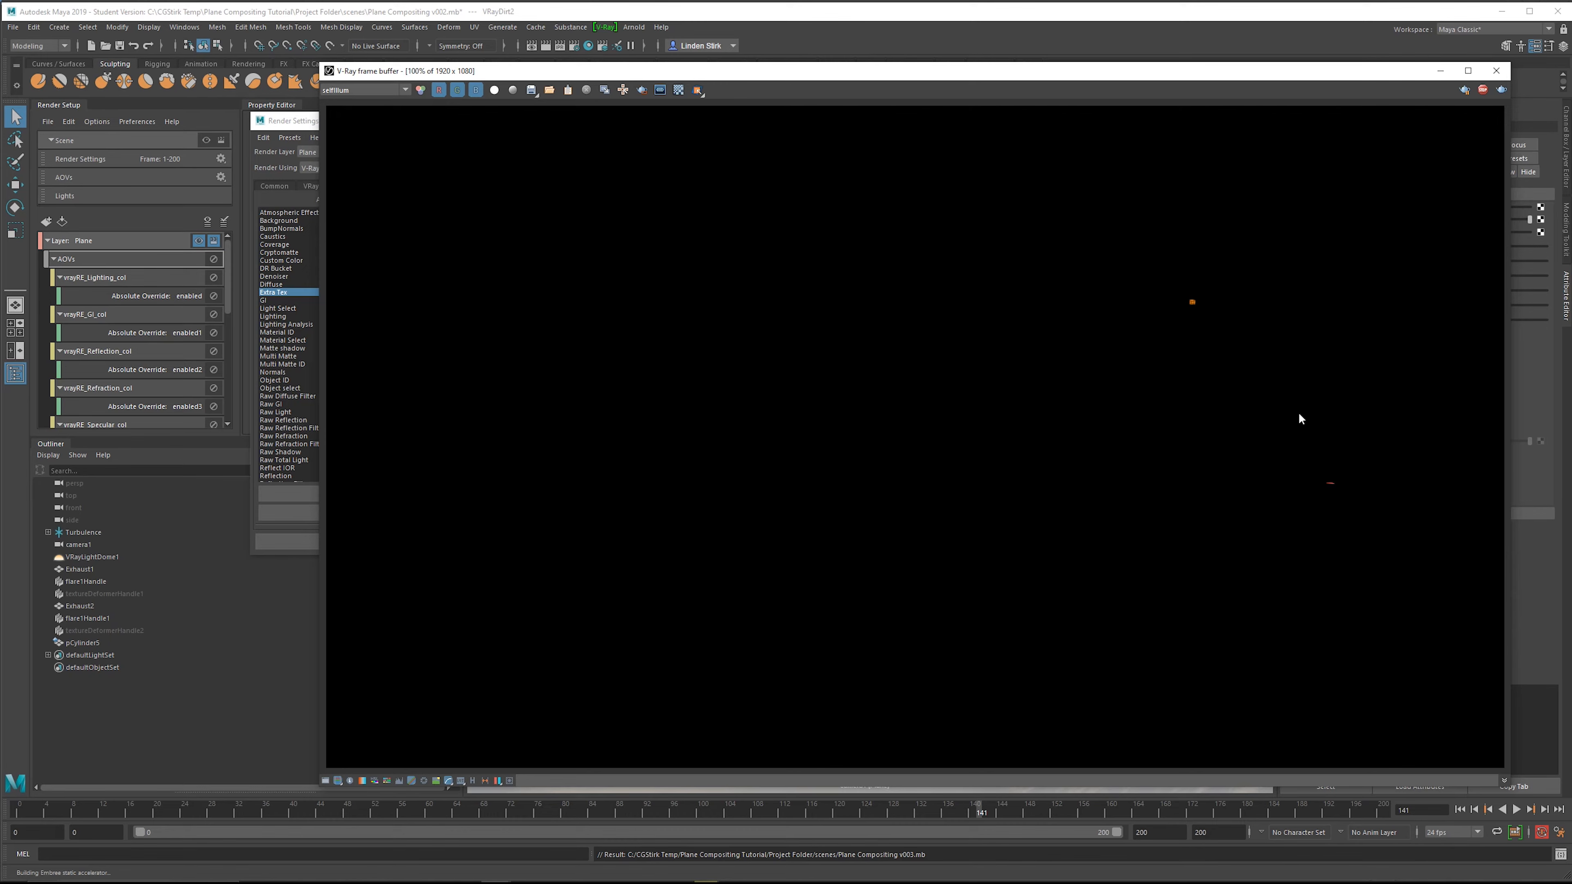
pyautogui.click(365, 89)
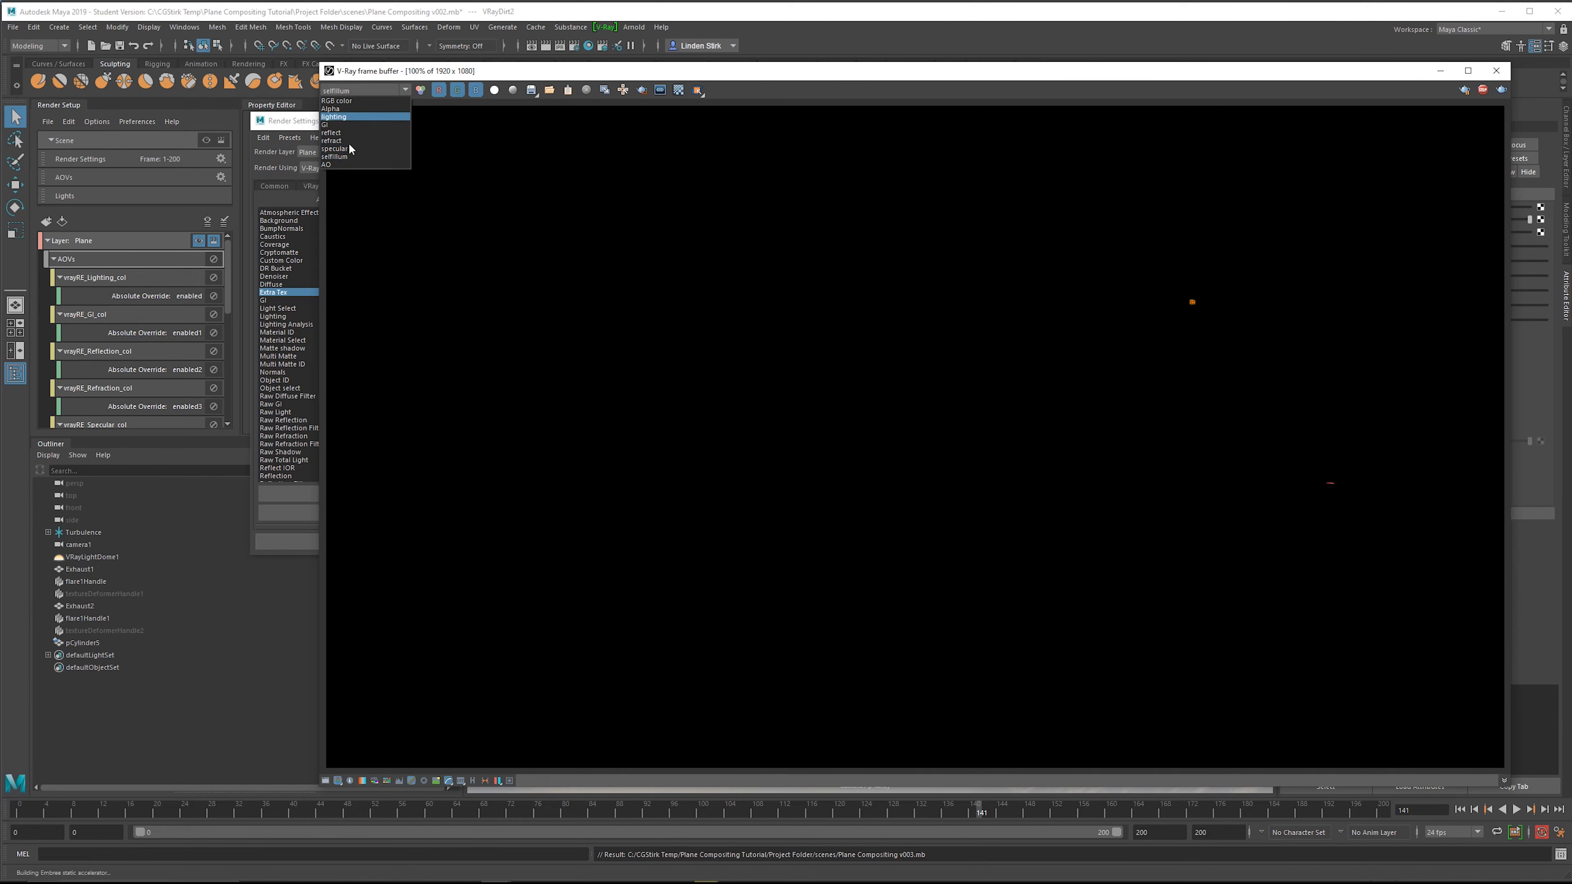
pyautogui.click(334, 161)
pyautogui.scroll(1, 1029, 419)
pyautogui.scroll(-1, 1029, 420)
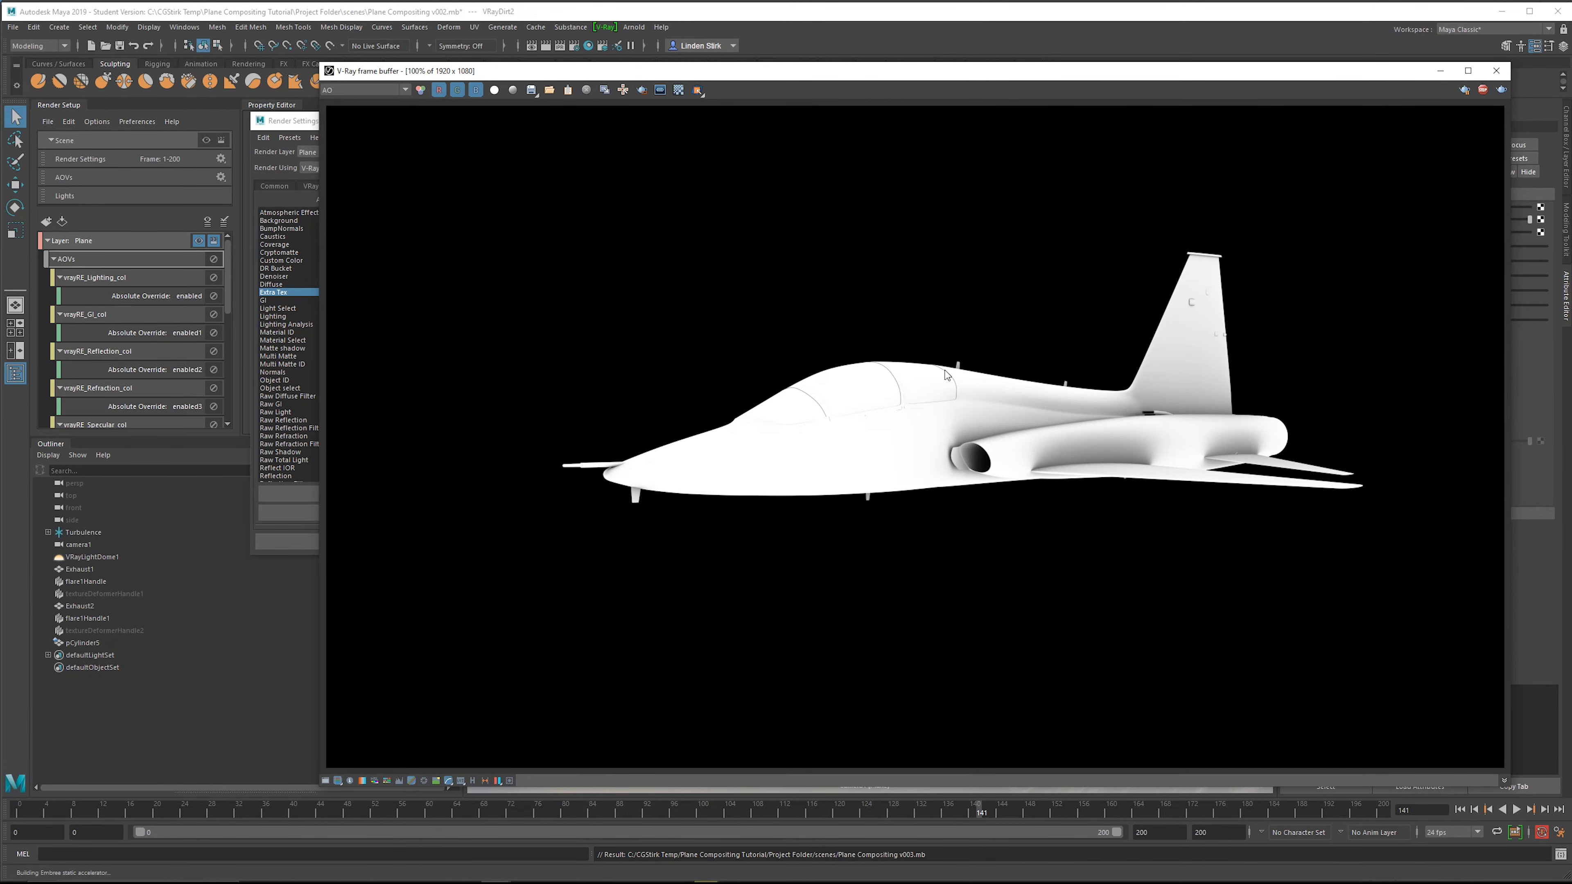
pyautogui.scroll(1, 1056, 419)
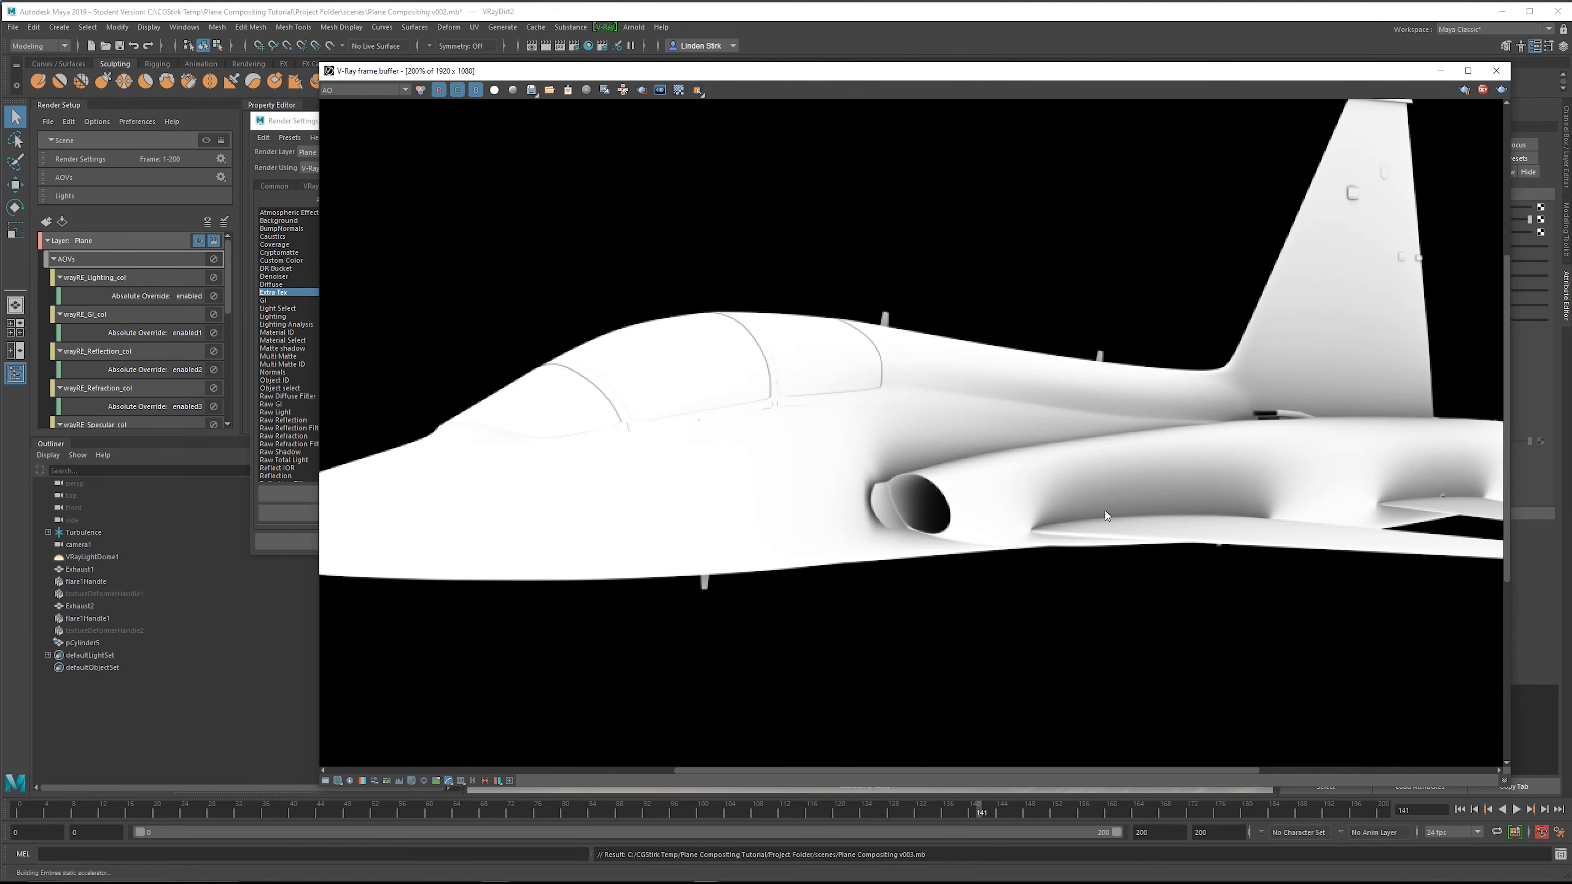
pyautogui.moveTo(1106, 512); pyautogui.dragTo(904, 477, button='middle')
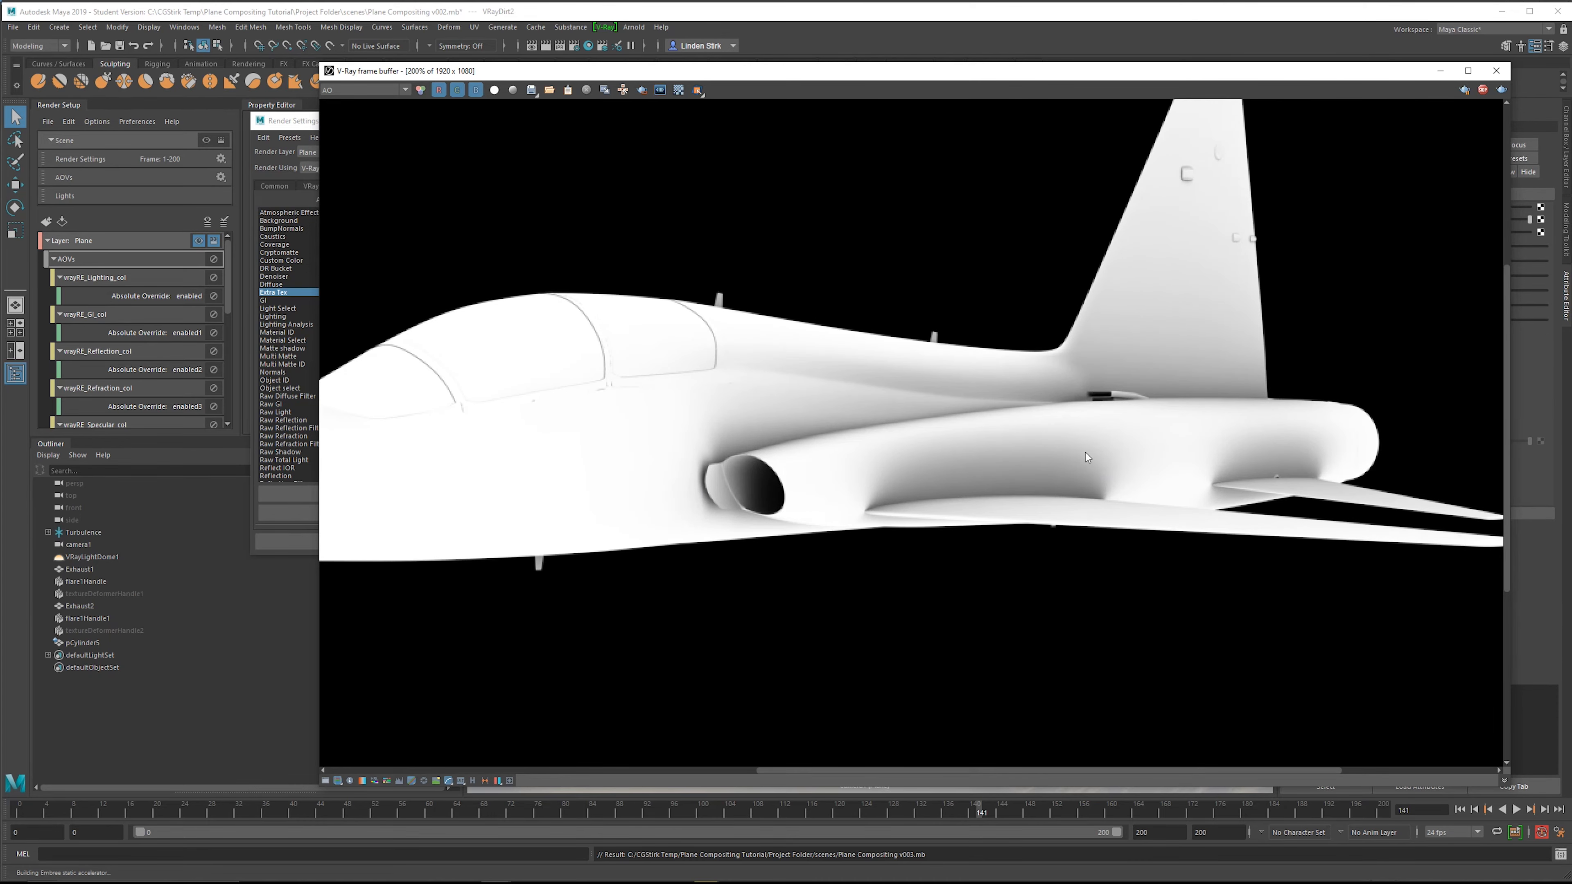
pyautogui.scroll(-1, 1086, 452)
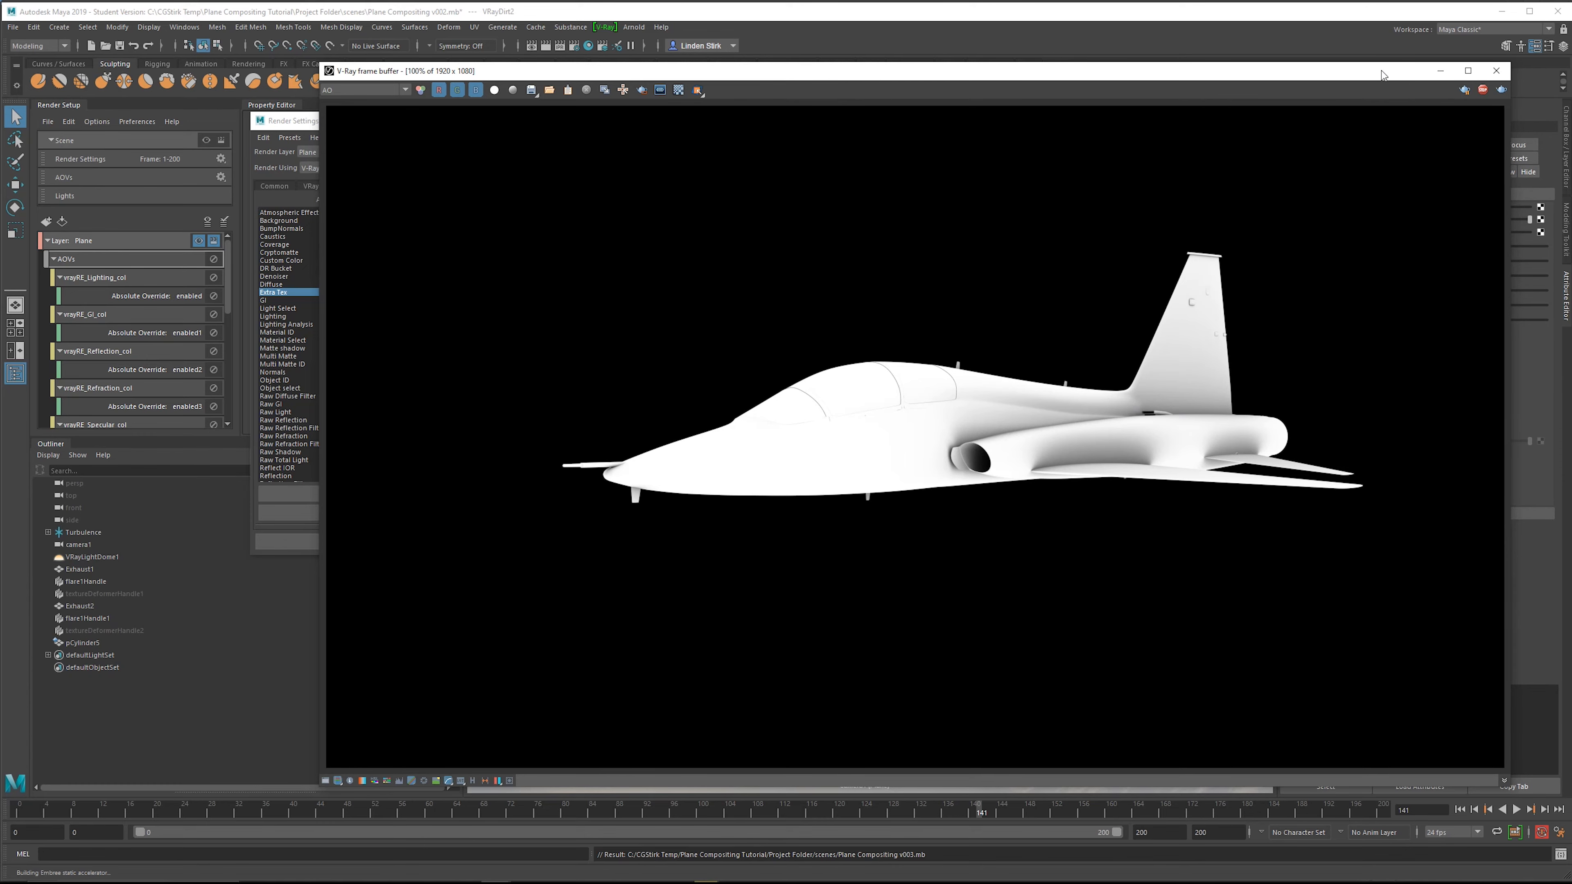
# Set the AO dirt texture's Distribution to 2 and Falloff to 5, and re-render the Plane layer.
pyautogui.moveTo(1381, 70); pyautogui.dragTo(1122, 114)
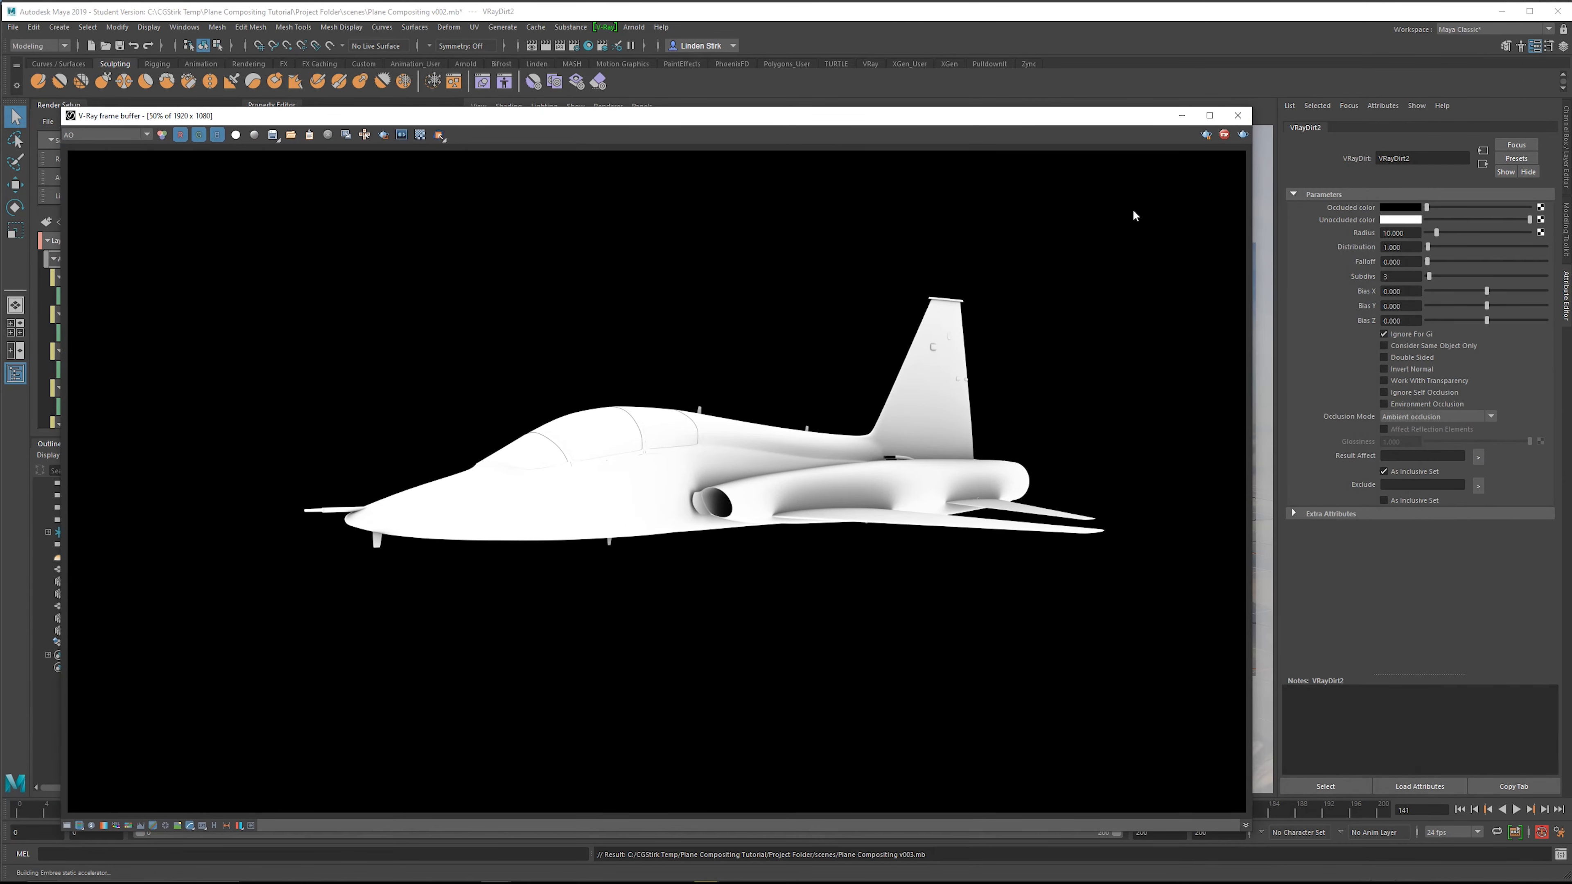
pyautogui.scroll(-1, 1133, 209)
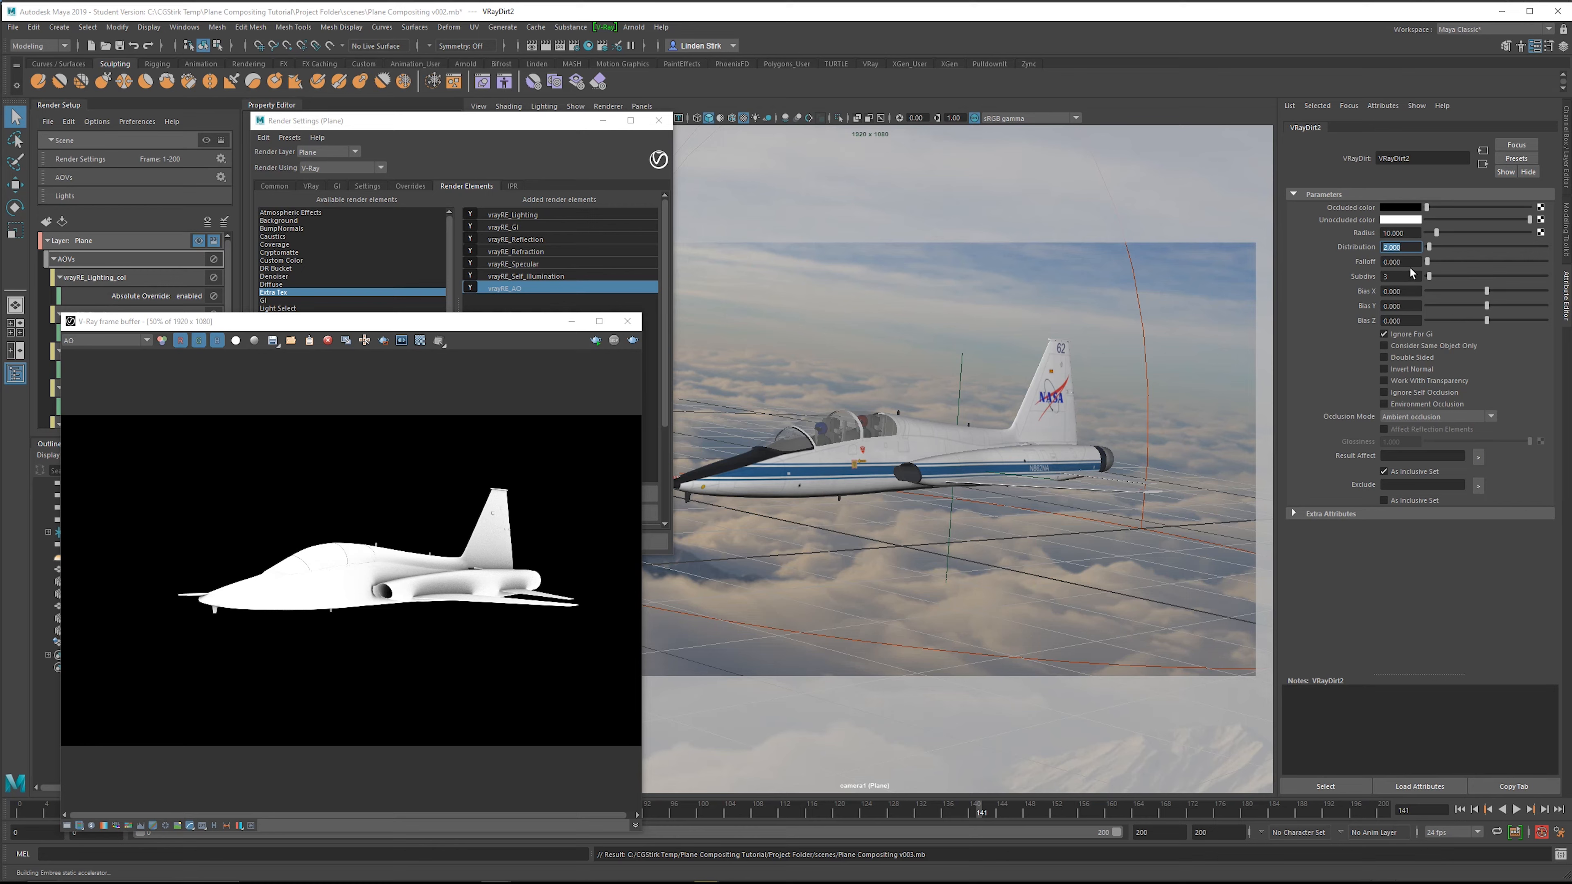
pyautogui.press('Tab')
pyautogui.click(633, 340)
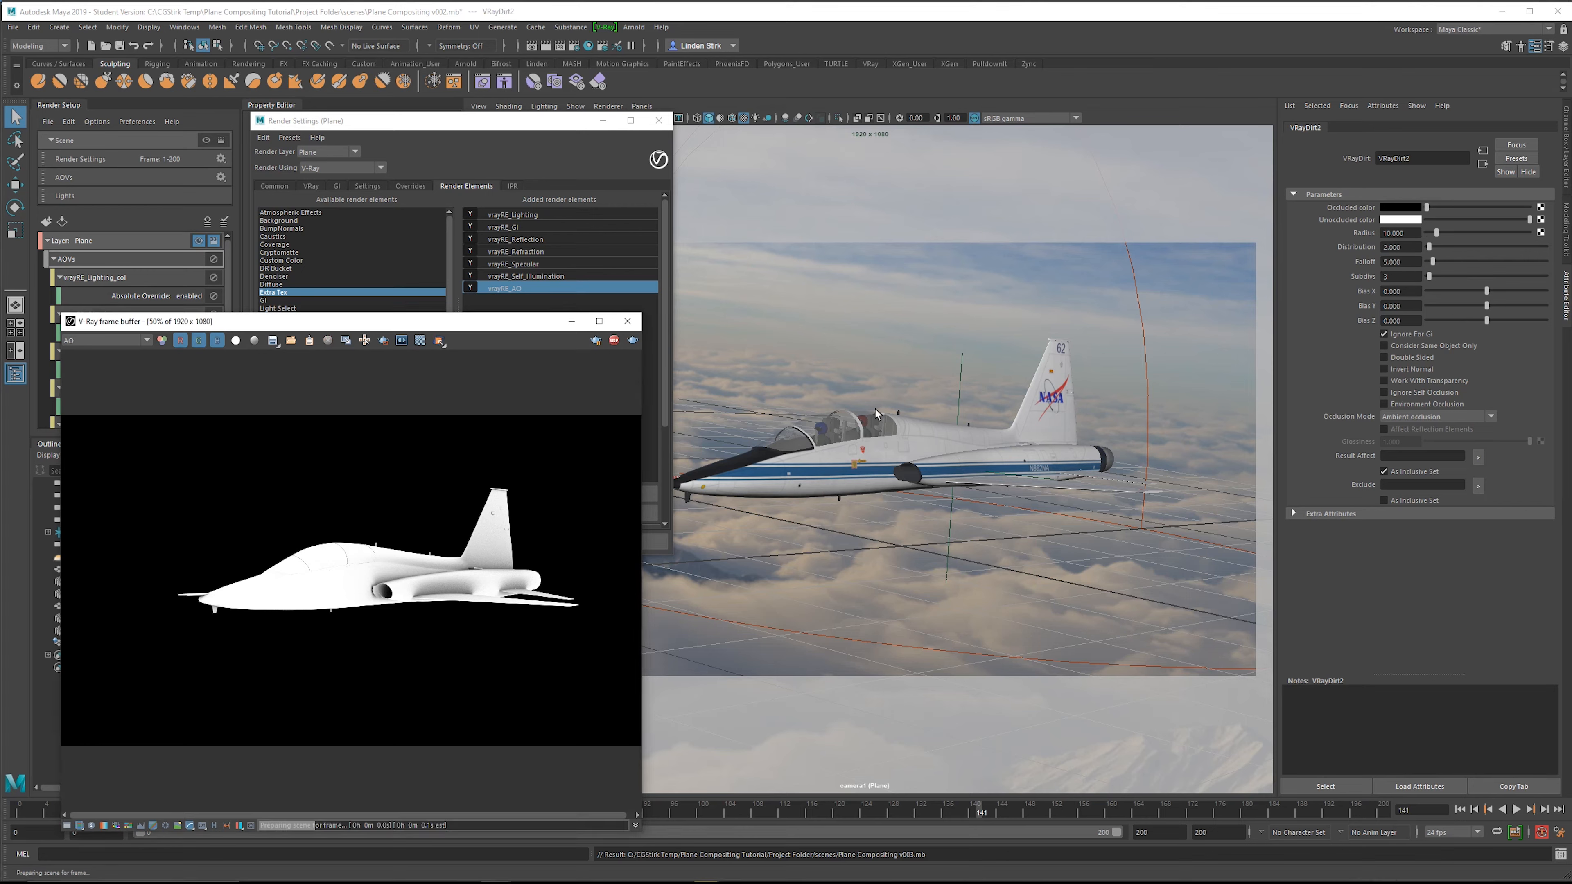
# Try a dirt texture Radius of 2 and examine the re-rendered AO pass around the jet's intake and wing.
pyautogui.moveTo(1408, 233); pyautogui.dragTo(1364, 231)
pyautogui.write('2')
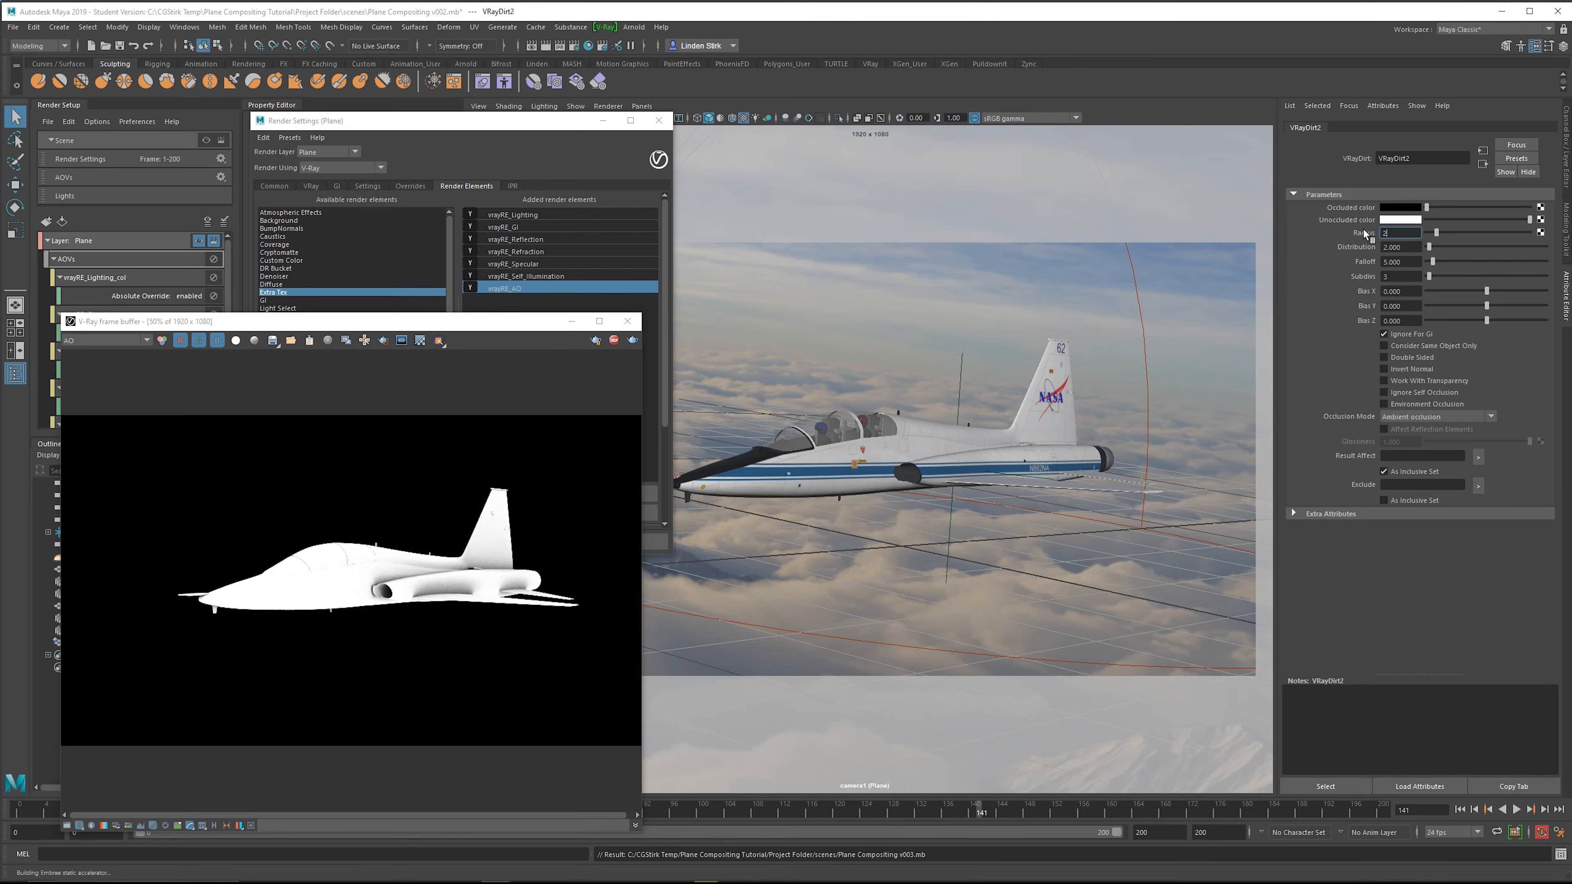
pyautogui.press('Return')
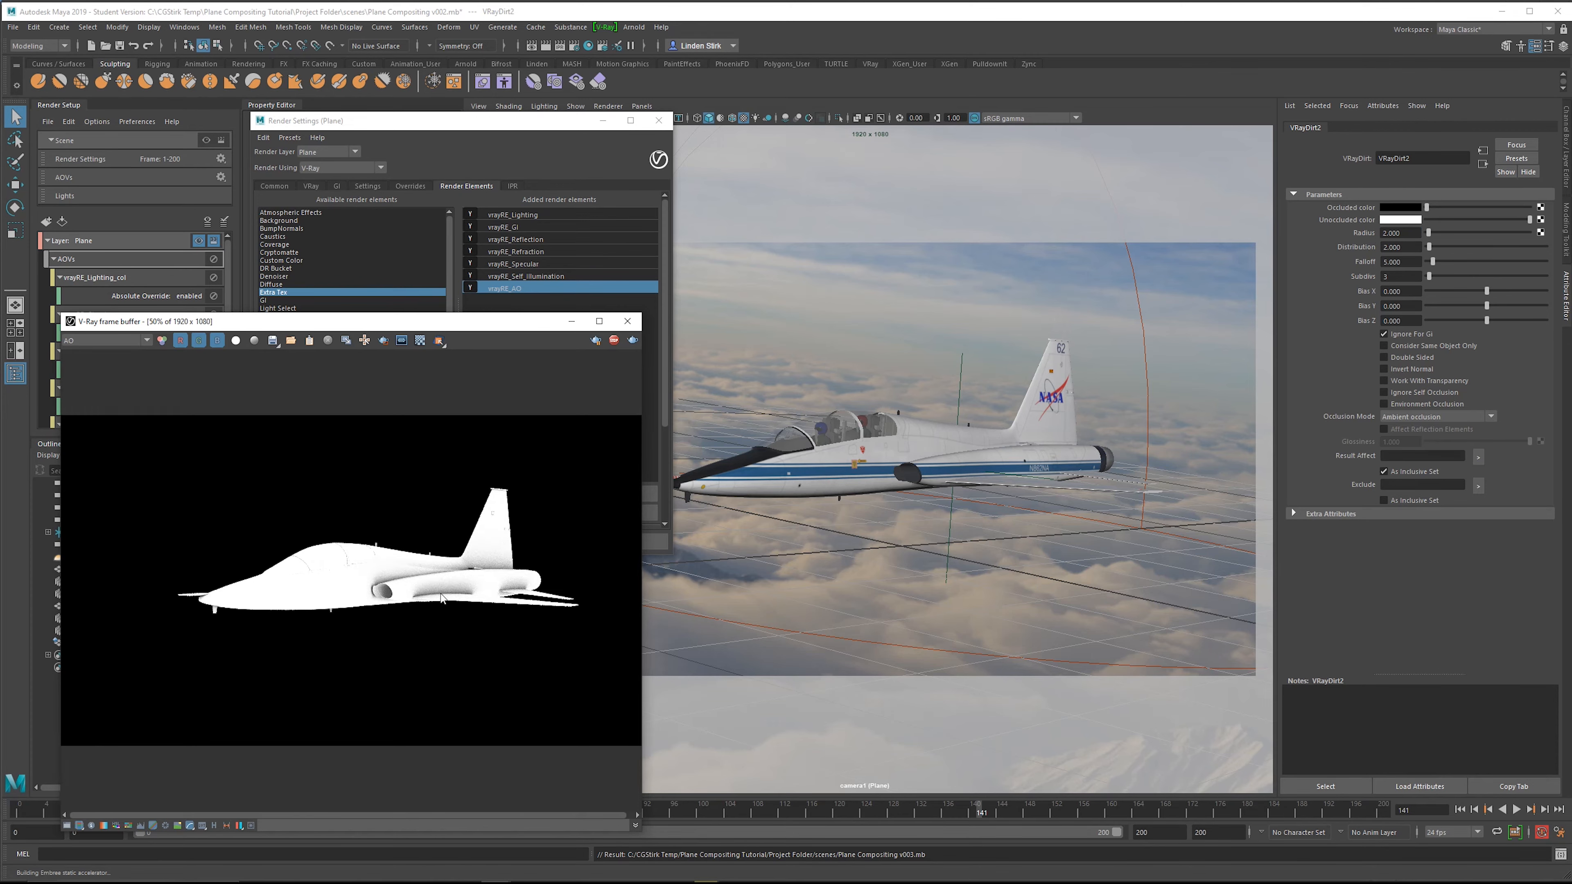
pyautogui.scroll(1, 441, 598)
pyautogui.scroll(1, 470, 598)
pyautogui.scroll(-1, 460, 604)
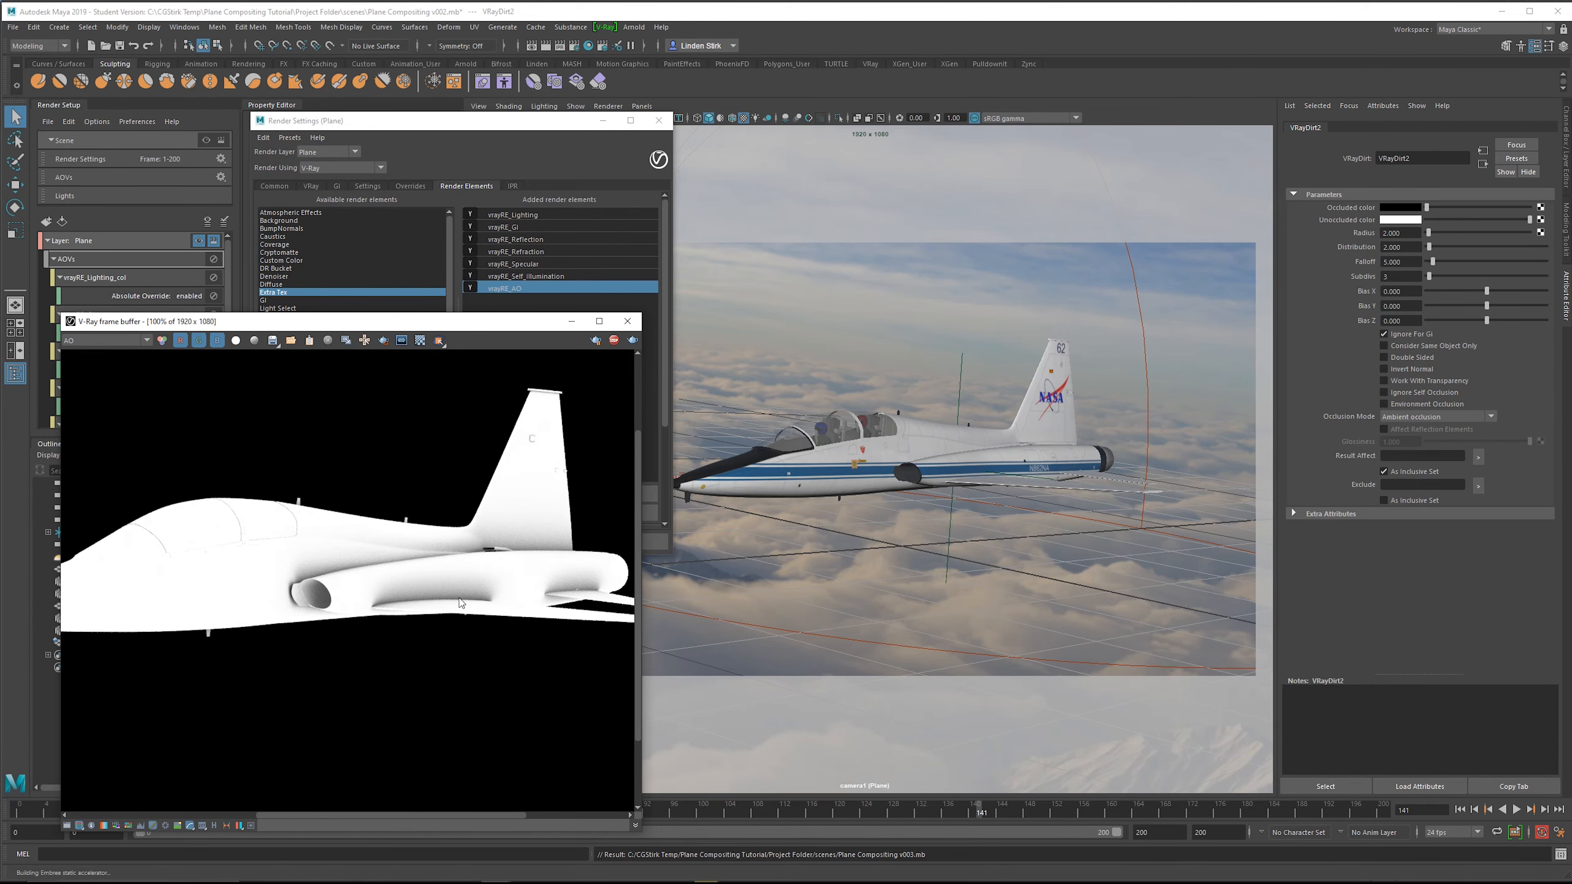
pyautogui.scroll(-1, 413, 530)
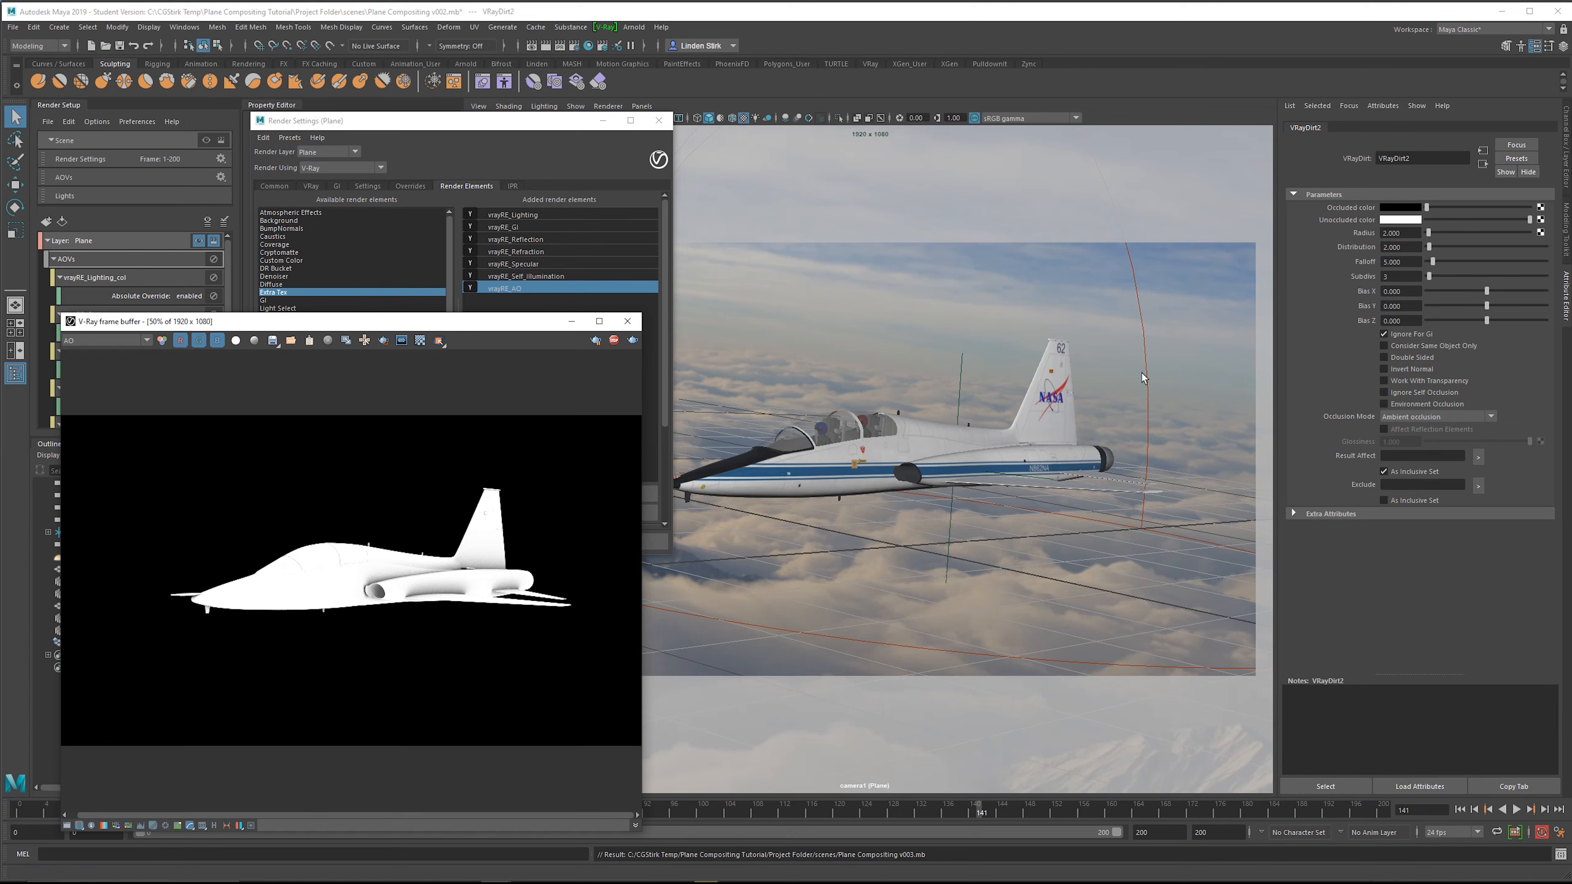
# Set the dirt texture's Radius to 1, re-render the AO pass, and minimize the frame buffer.
pyautogui.click(1406, 233)
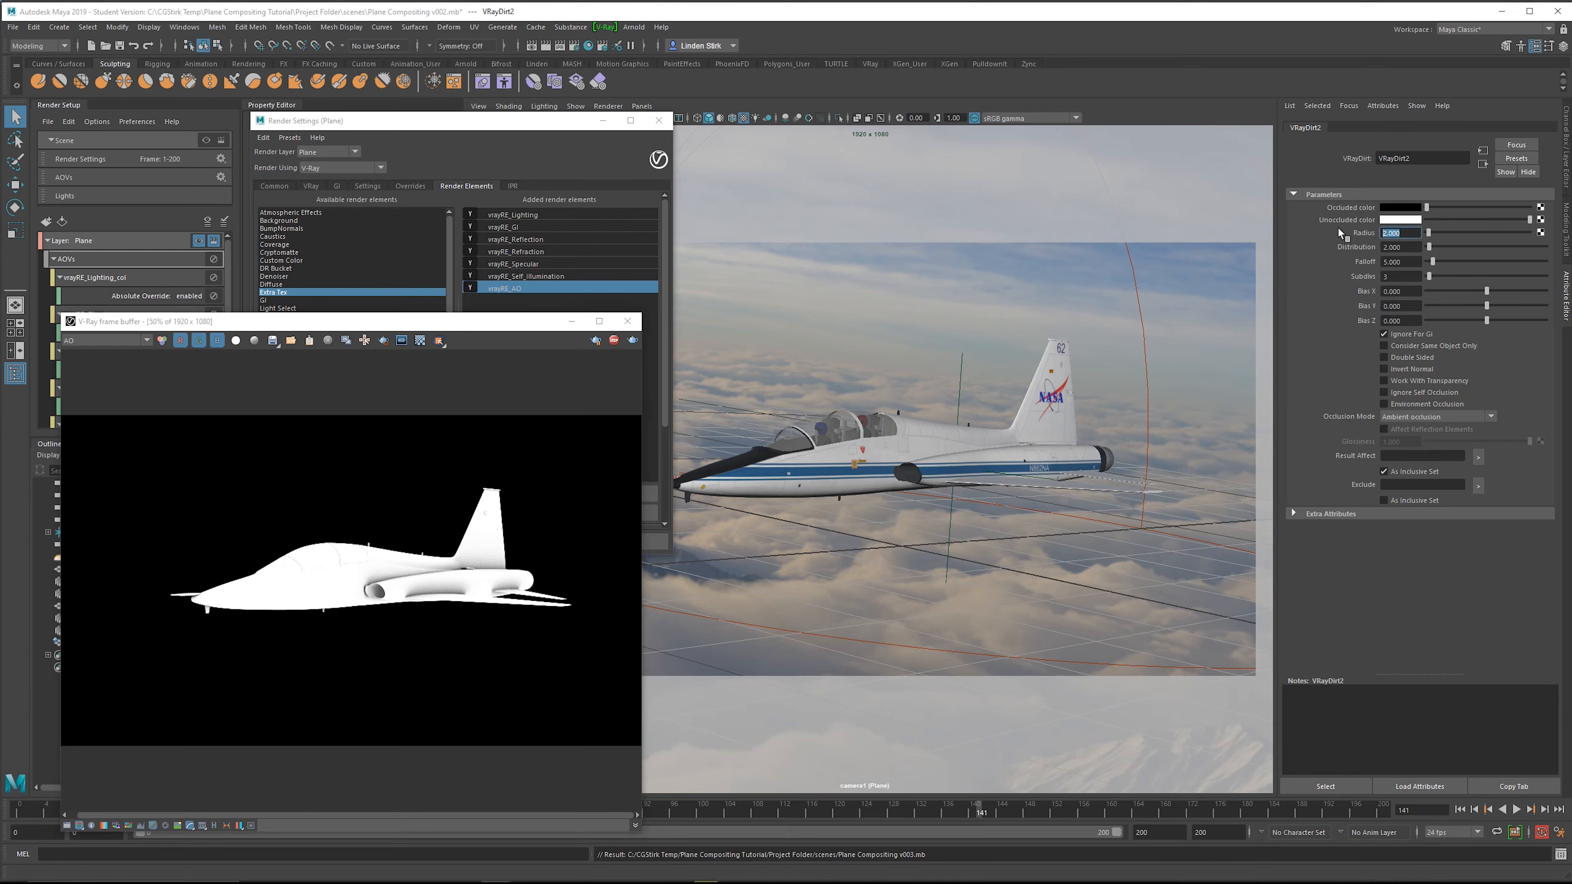
pyautogui.write('1')
pyautogui.press('Return')
pyautogui.click(614, 340)
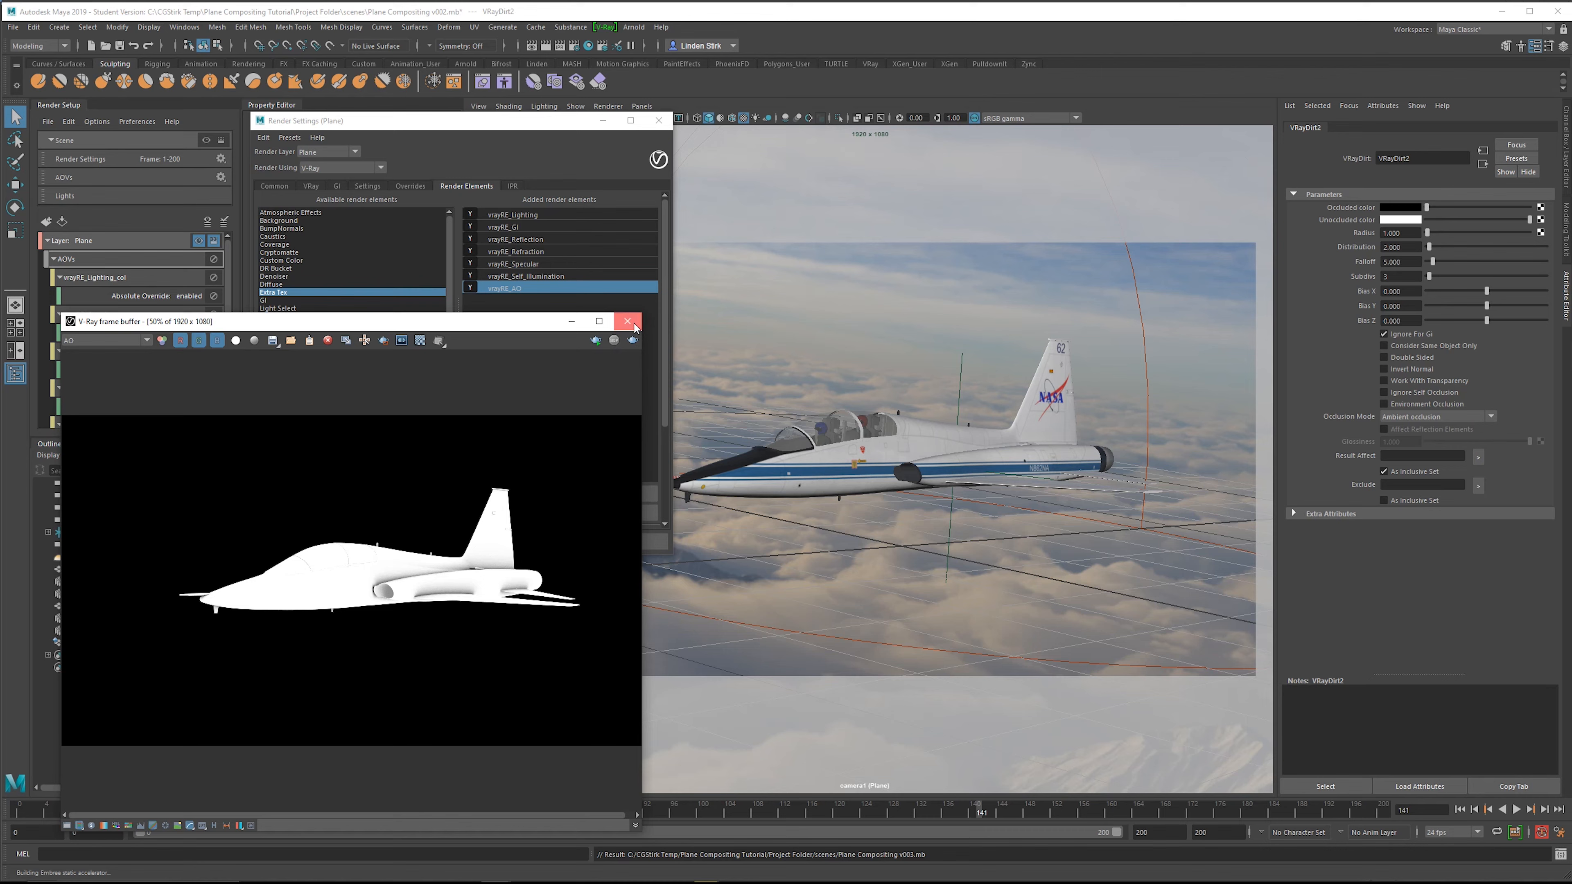
pyautogui.click(571, 321)
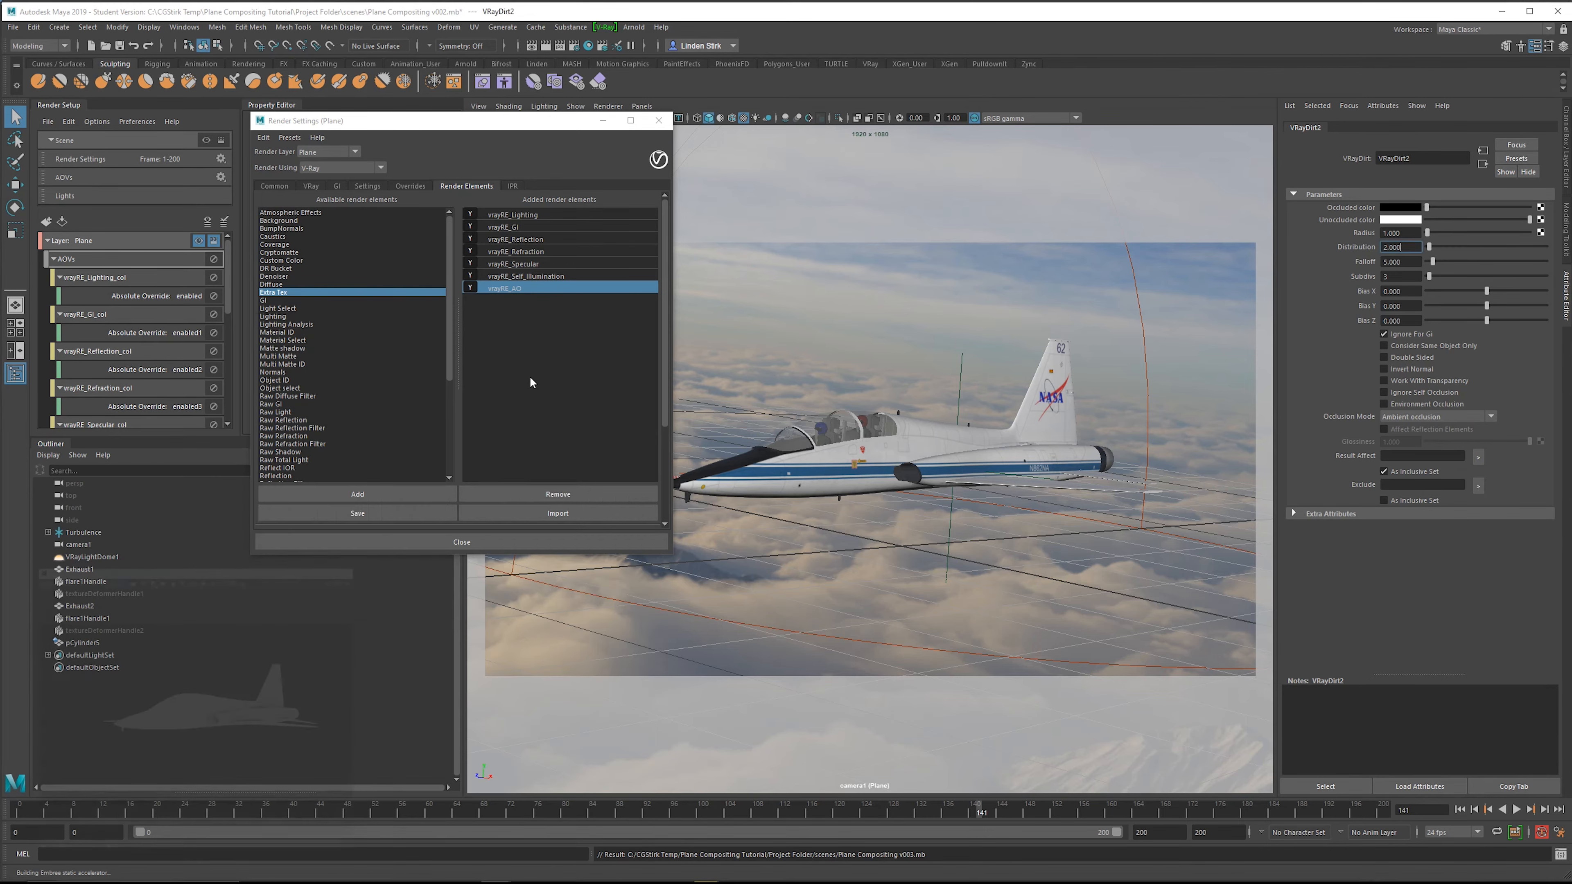
# Add a Z-depth render element to the Plane layer and turn off the vrayRE_AO element.
pyautogui.scroll(-5, 436, 431)
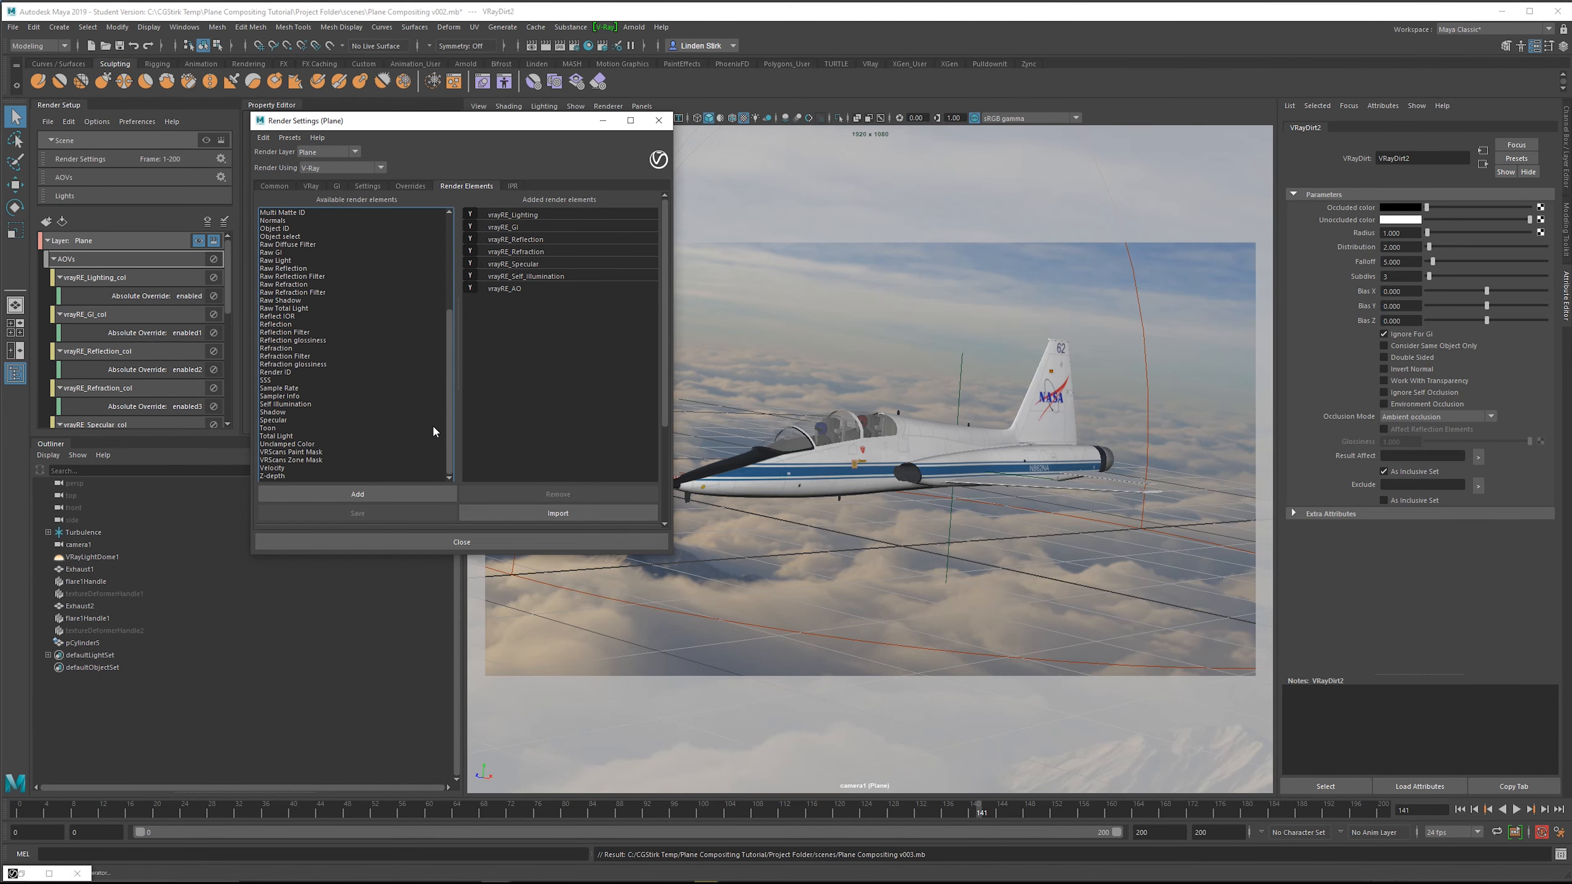
pyautogui.doubleClick(273, 476)
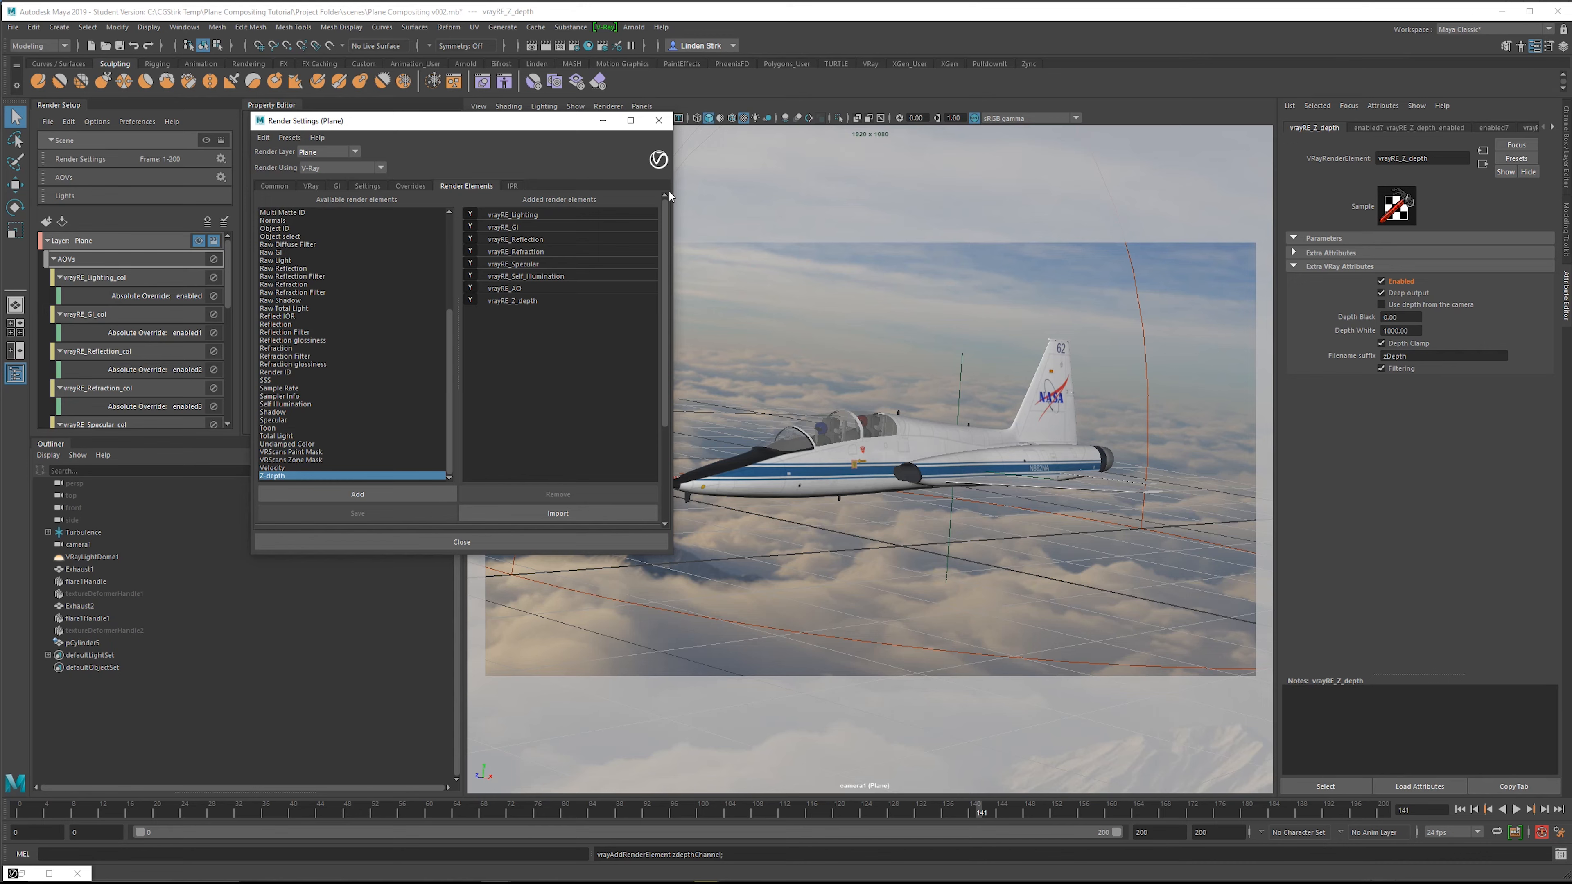
pyautogui.moveTo(511, 127); pyautogui.dragTo(485, 95)
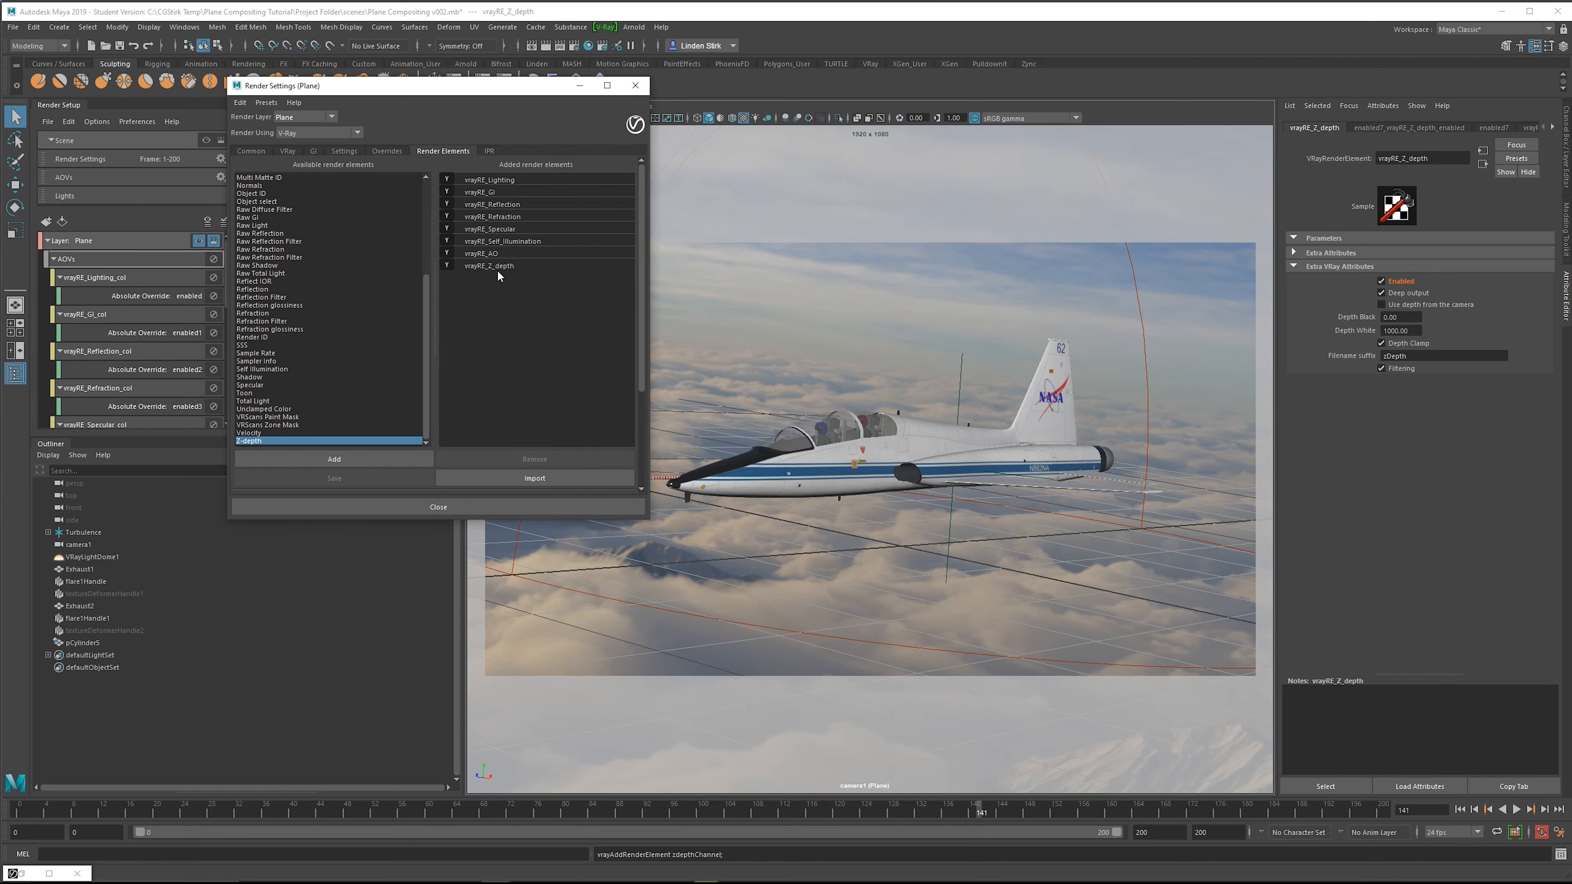
pyautogui.click(516, 265)
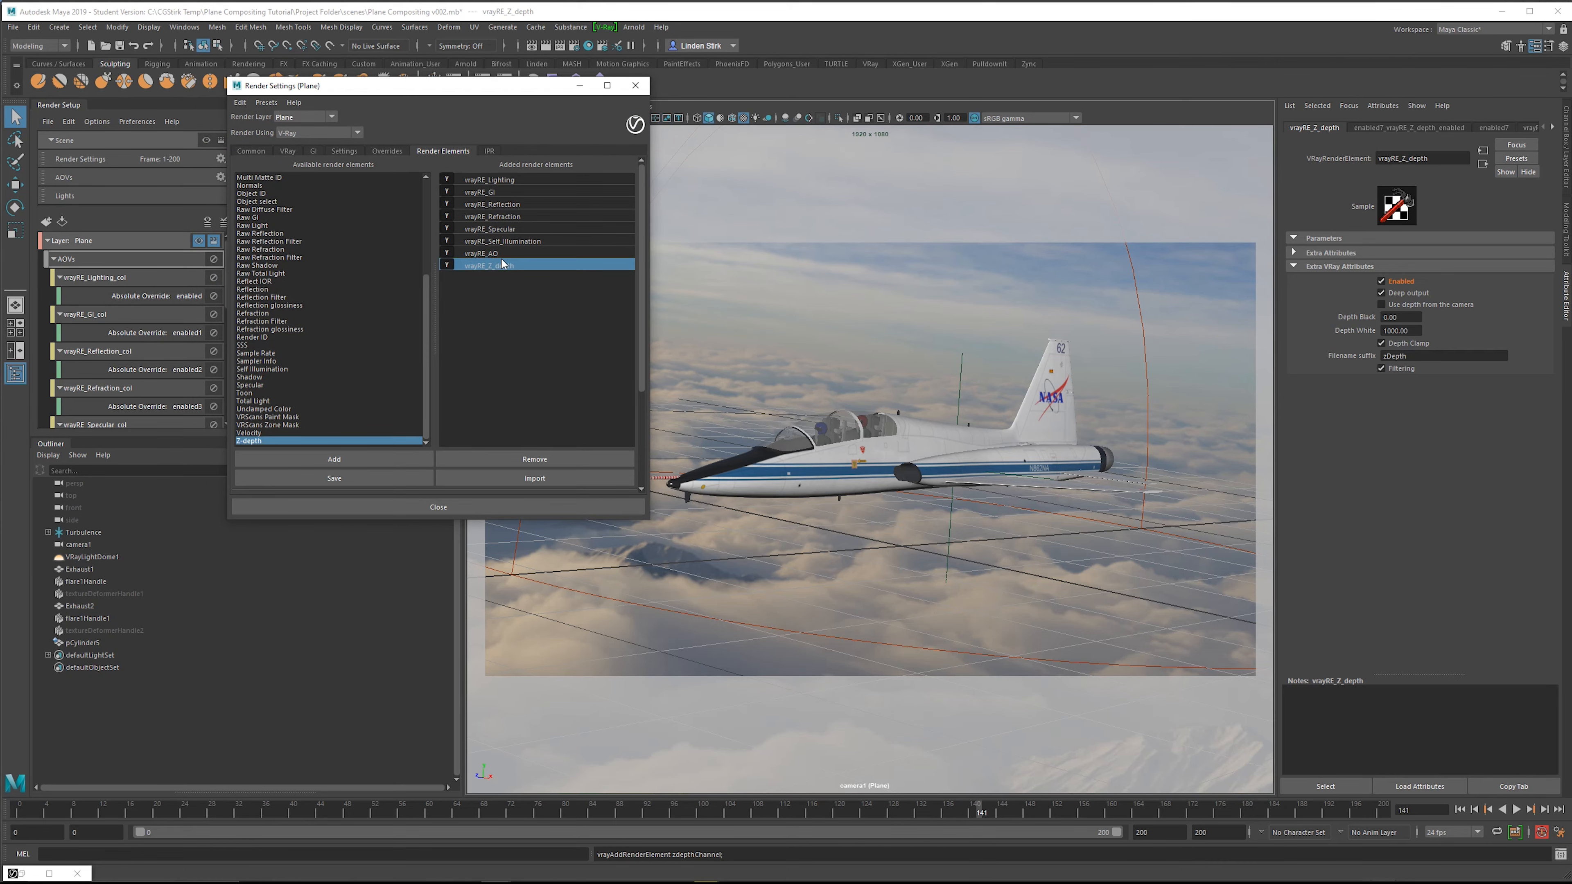
pyautogui.doubleClick(502, 253)
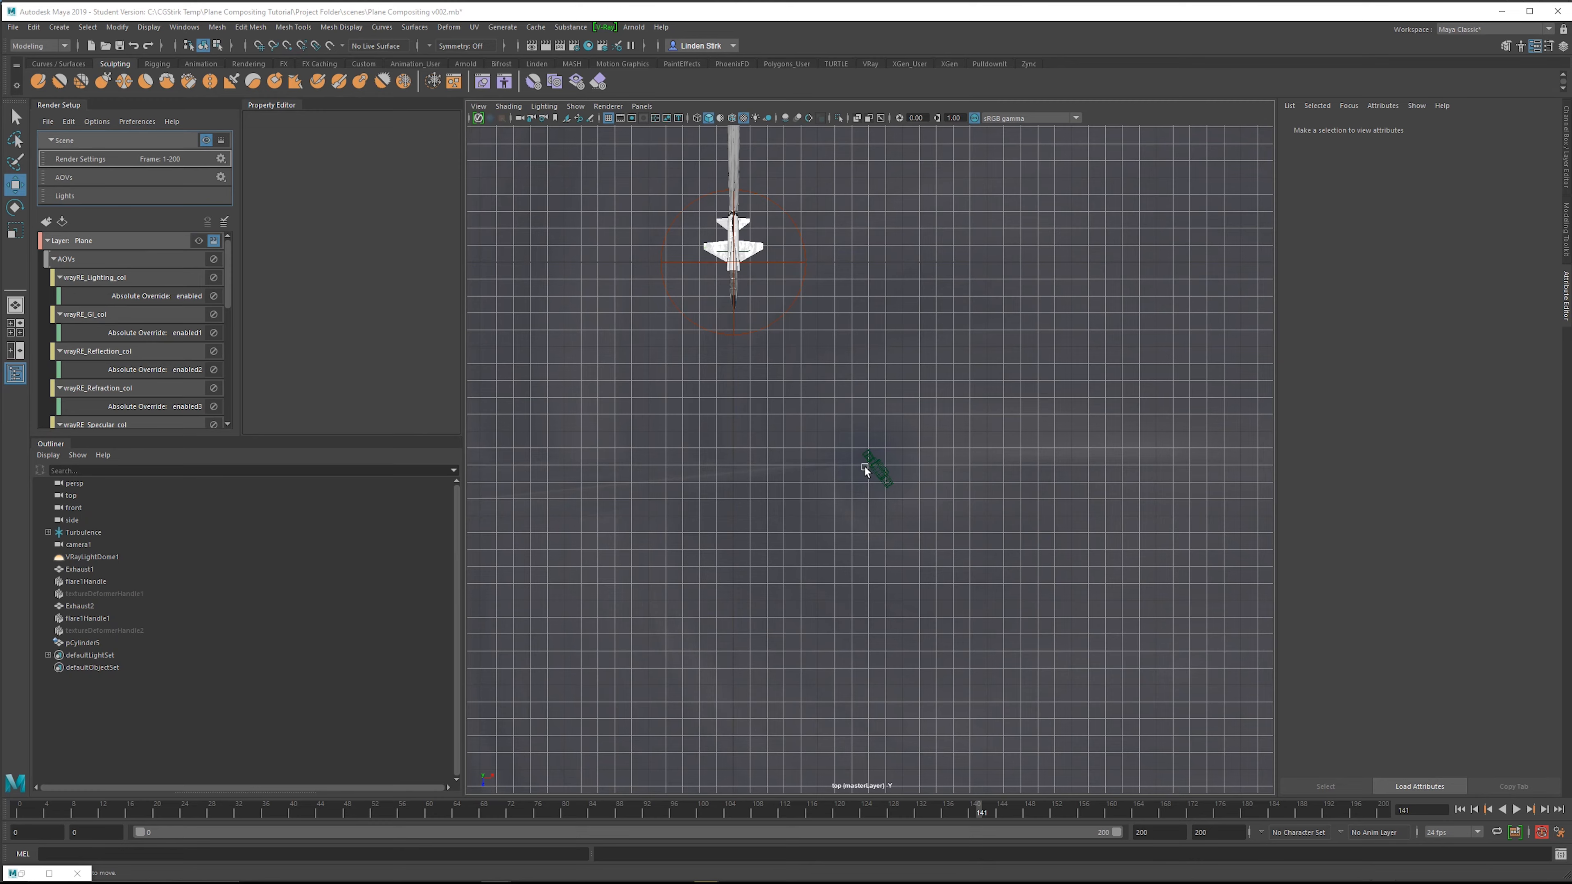
# Measure the distance from camera1 to the jet in the top view with the Distance Tool.
pyautogui.click(870, 470)
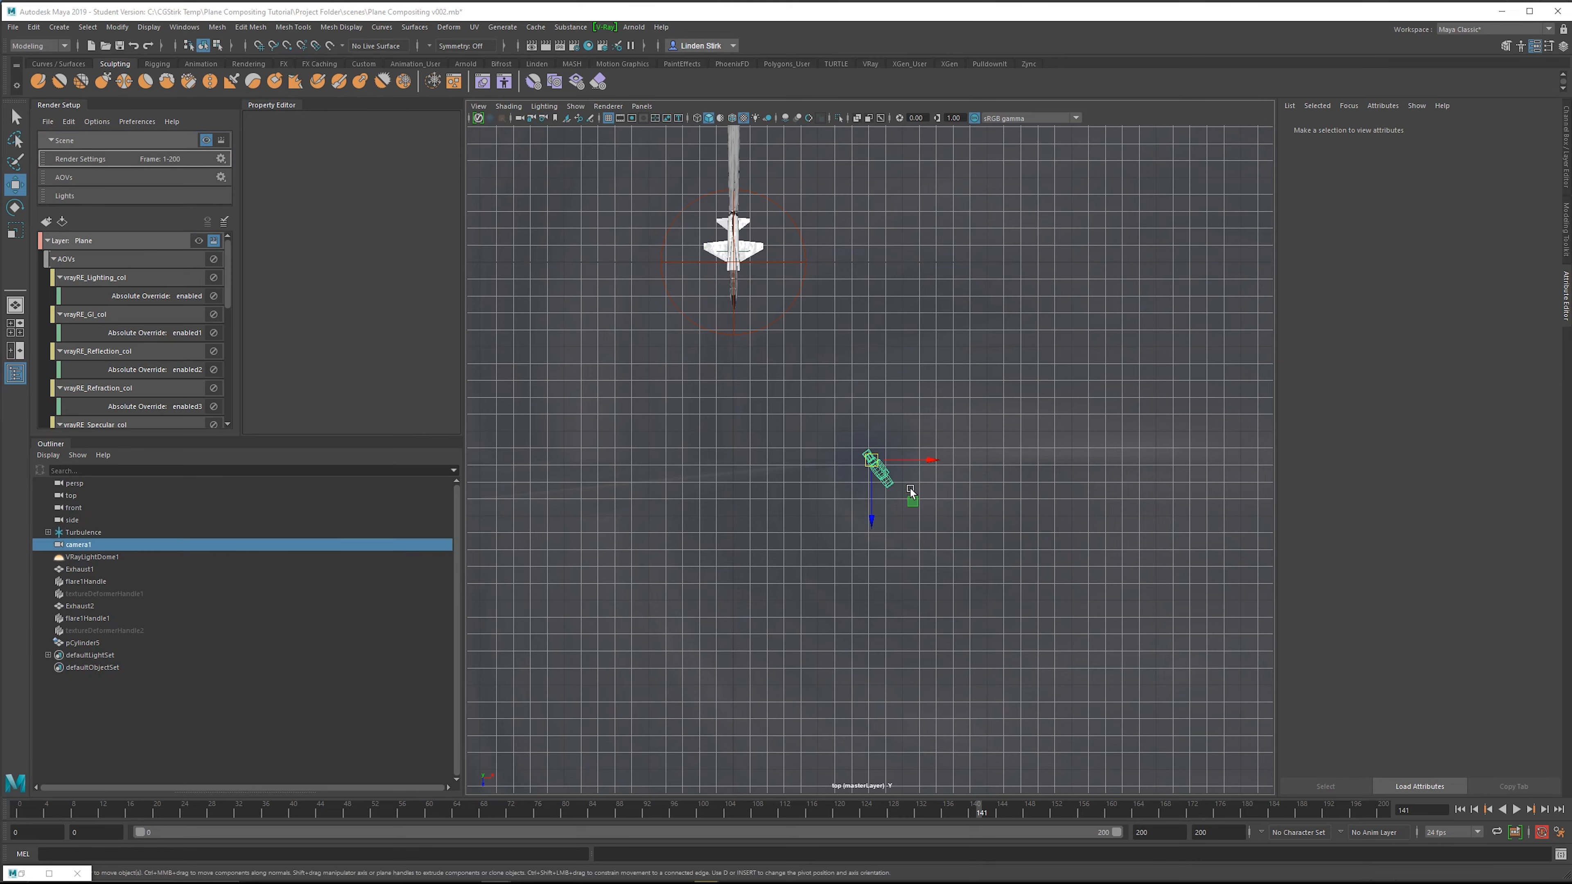
pyautogui.keyDown('alt'); pyautogui.moveTo(903, 493); pyautogui.dragTo(1008, 592, button='middle'); pyautogui.keyUp('alt')
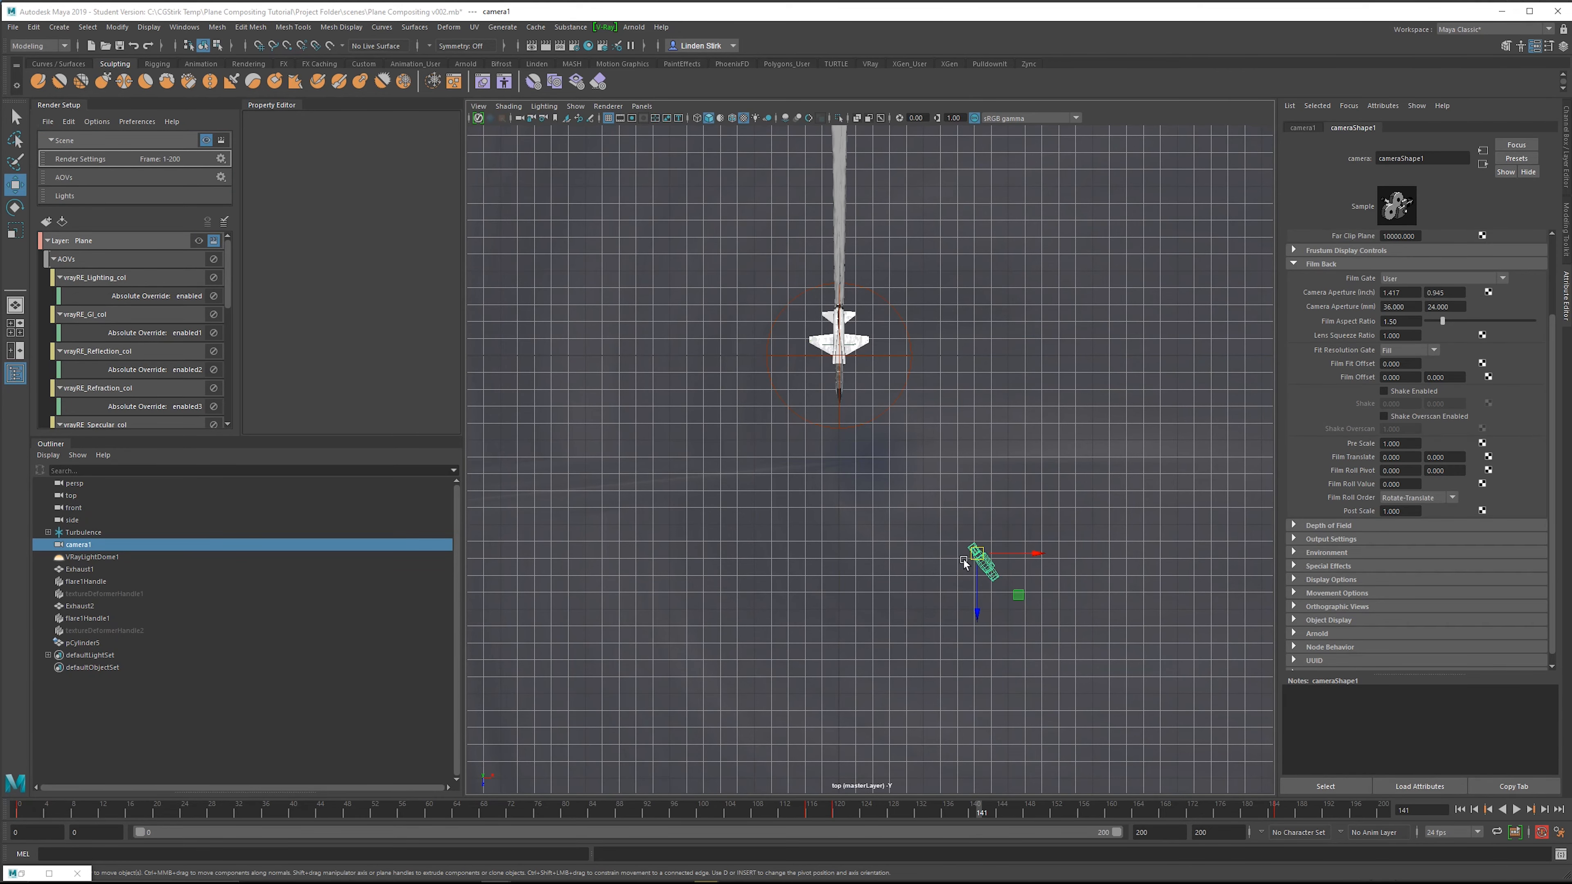
pyautogui.click(65, 27)
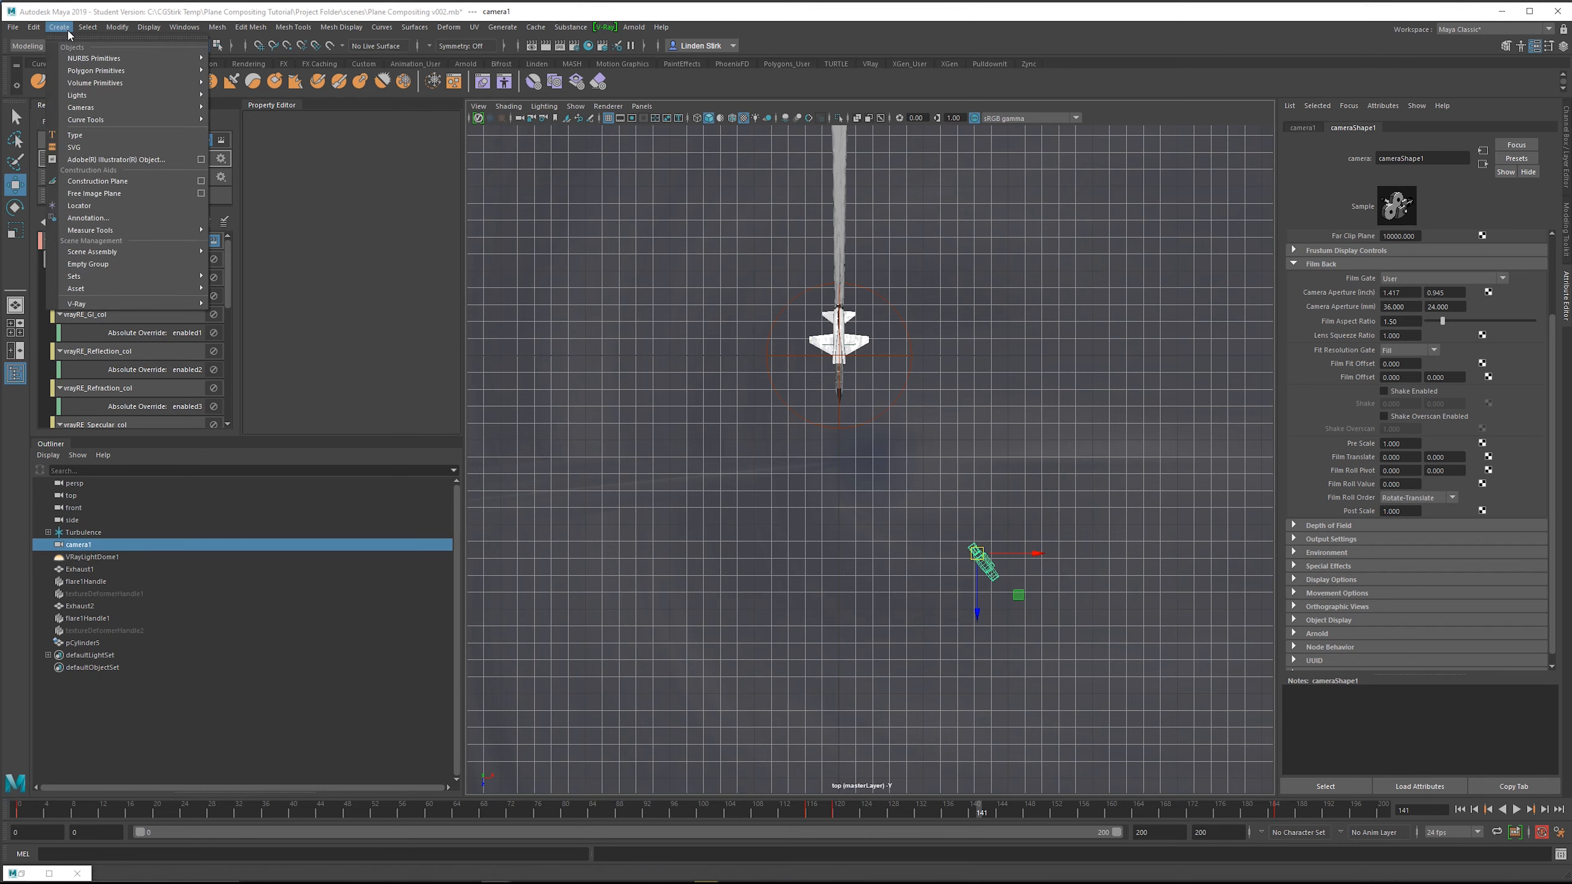
pyautogui.moveTo(124, 230)
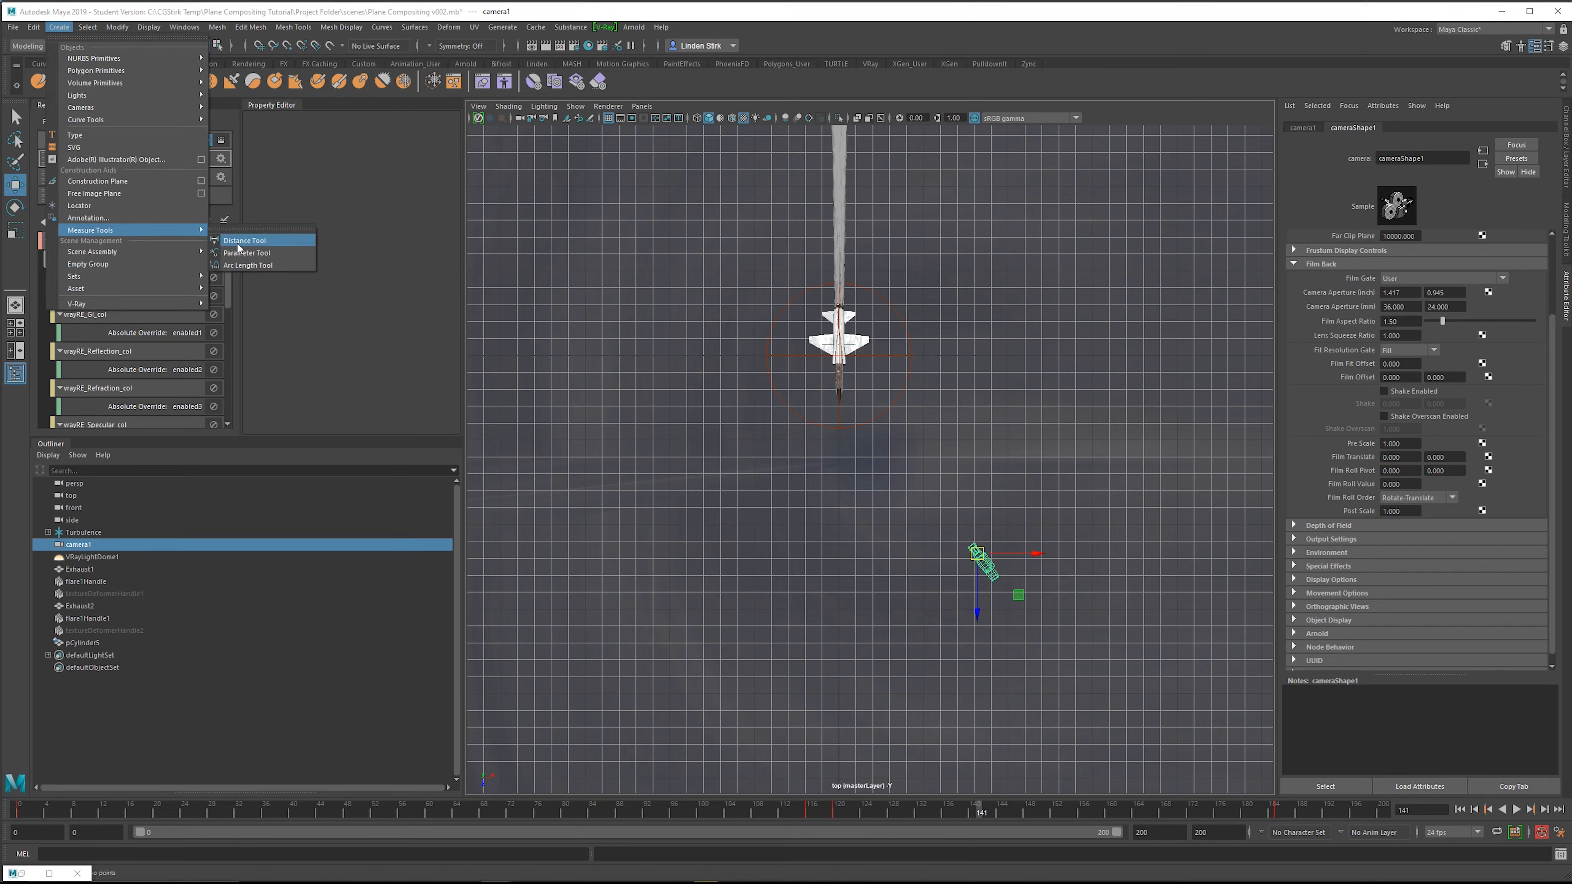
pyautogui.click(253, 236)
pyautogui.click(973, 545)
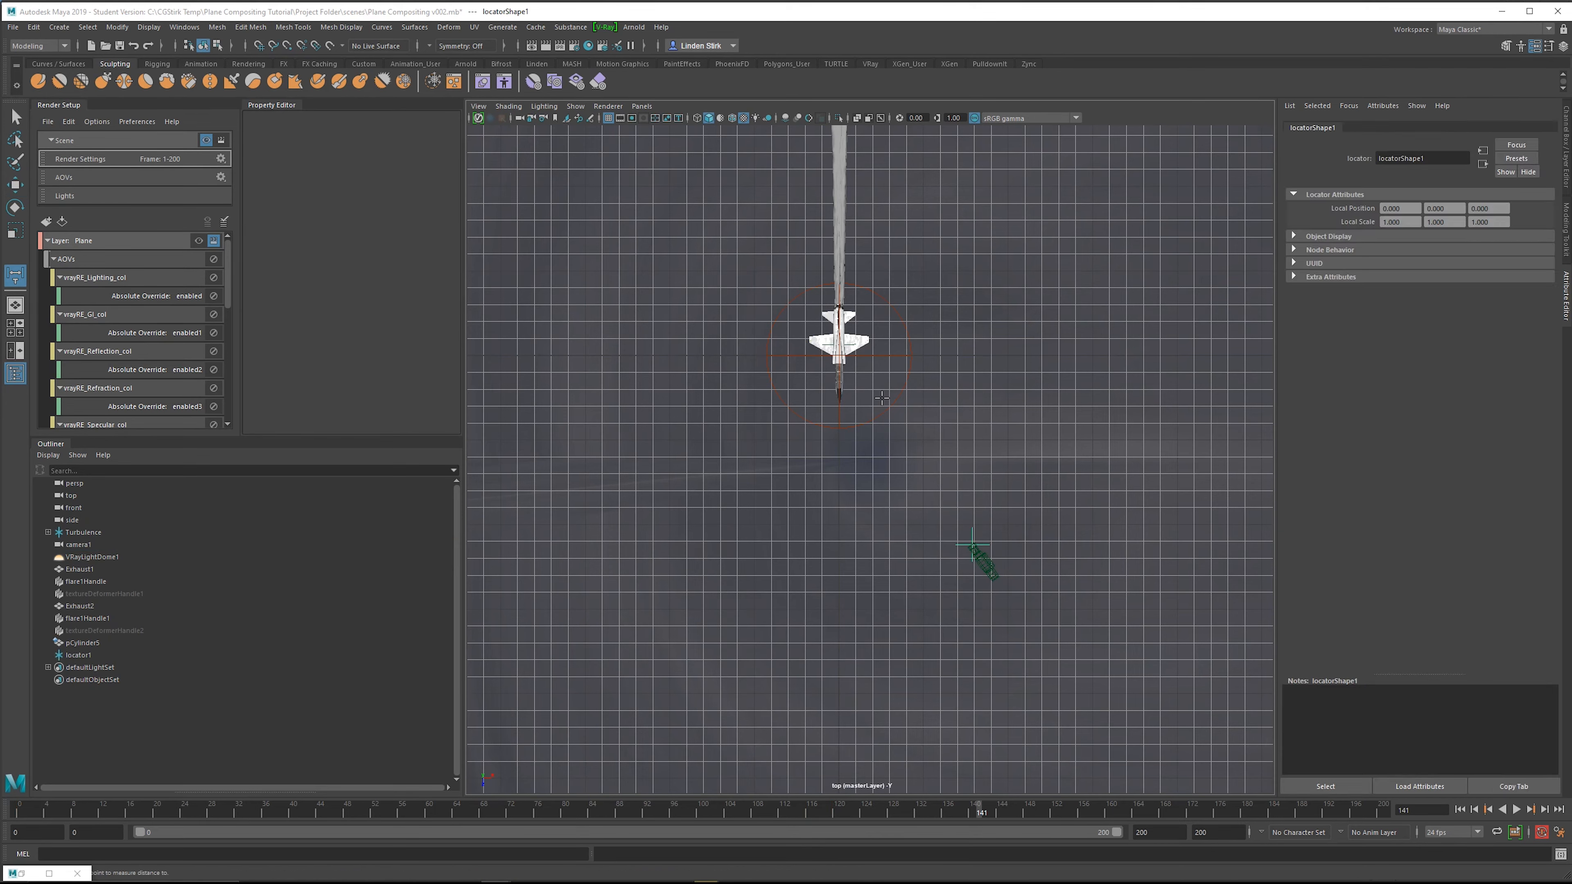
pyautogui.click(849, 366)
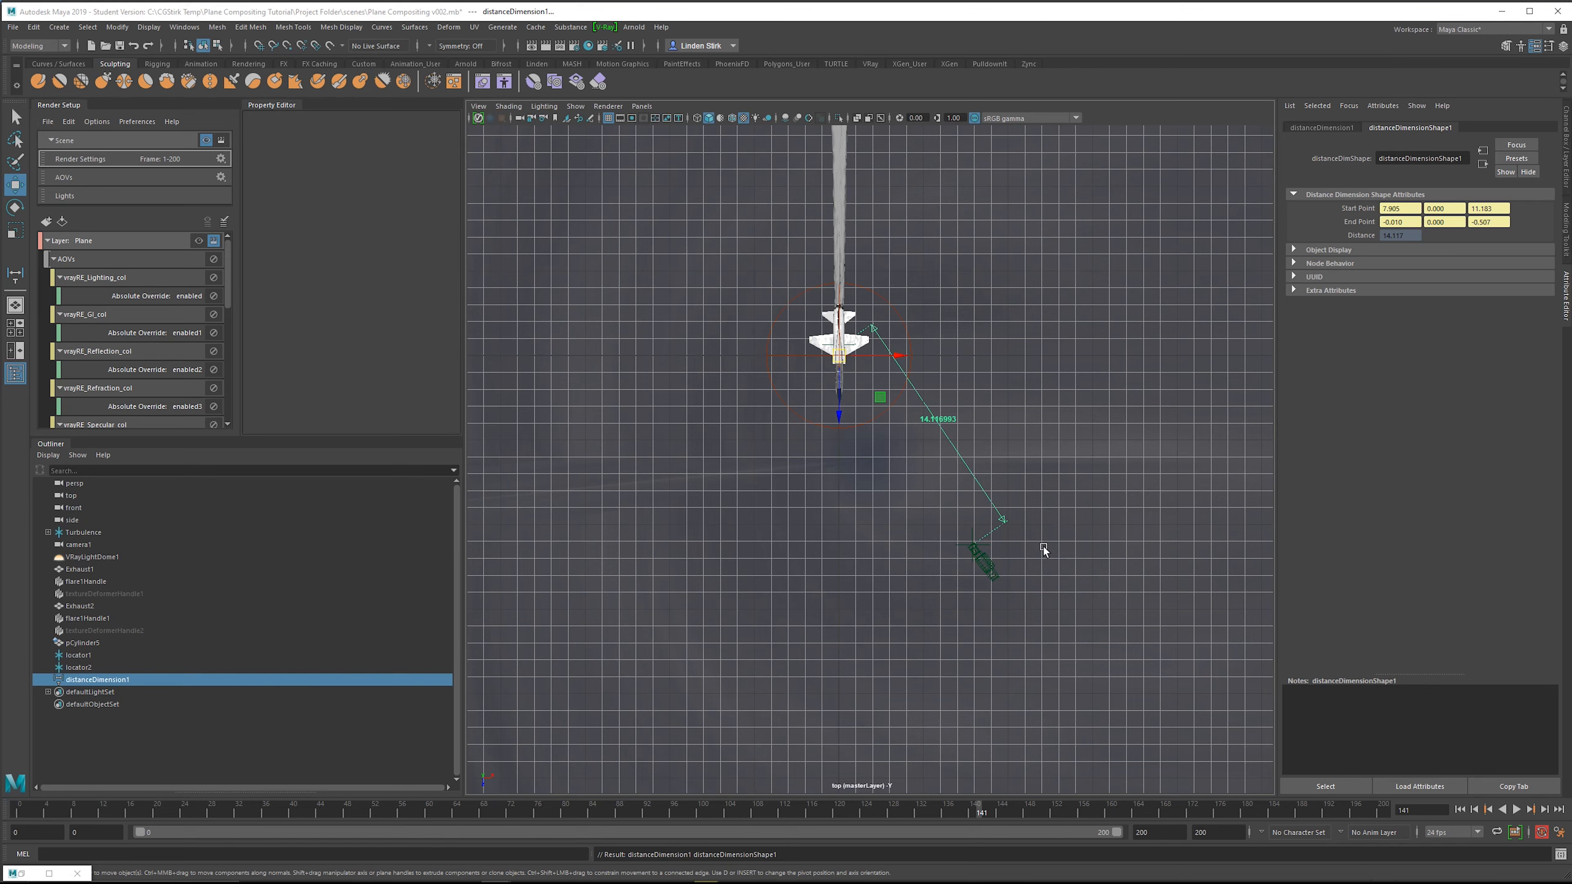
pyautogui.scroll(2, 1025, 481)
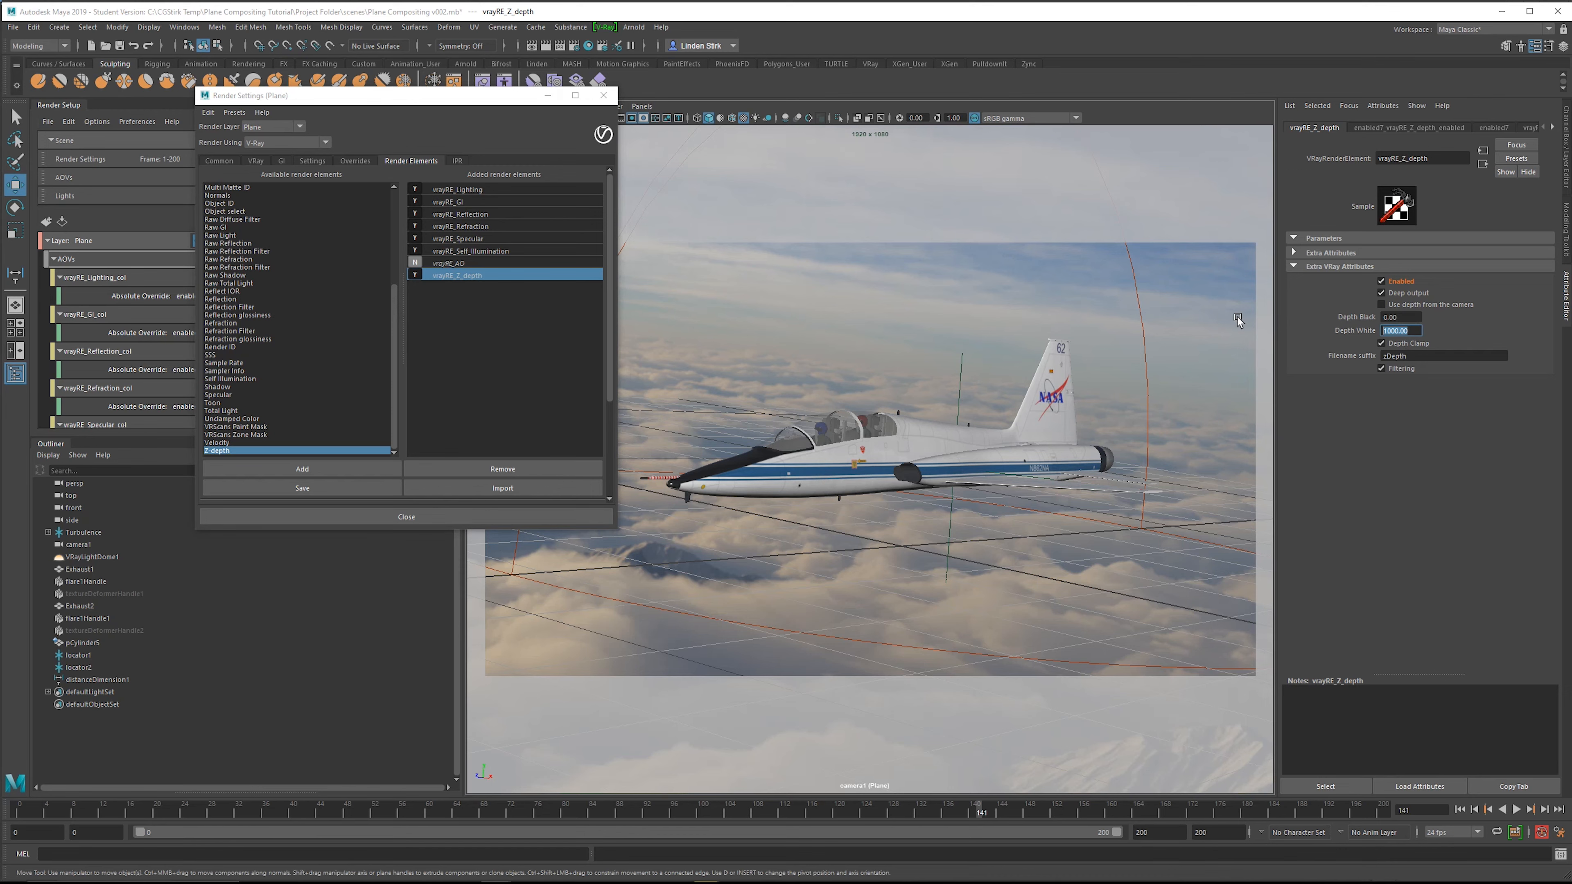
# Set the Z-depth element's Depth White to 20 and Depth Black to 5, rendering the depth pass after each change.
pyautogui.write('20')
pyautogui.press('Return')
pyautogui.click(560, 46)
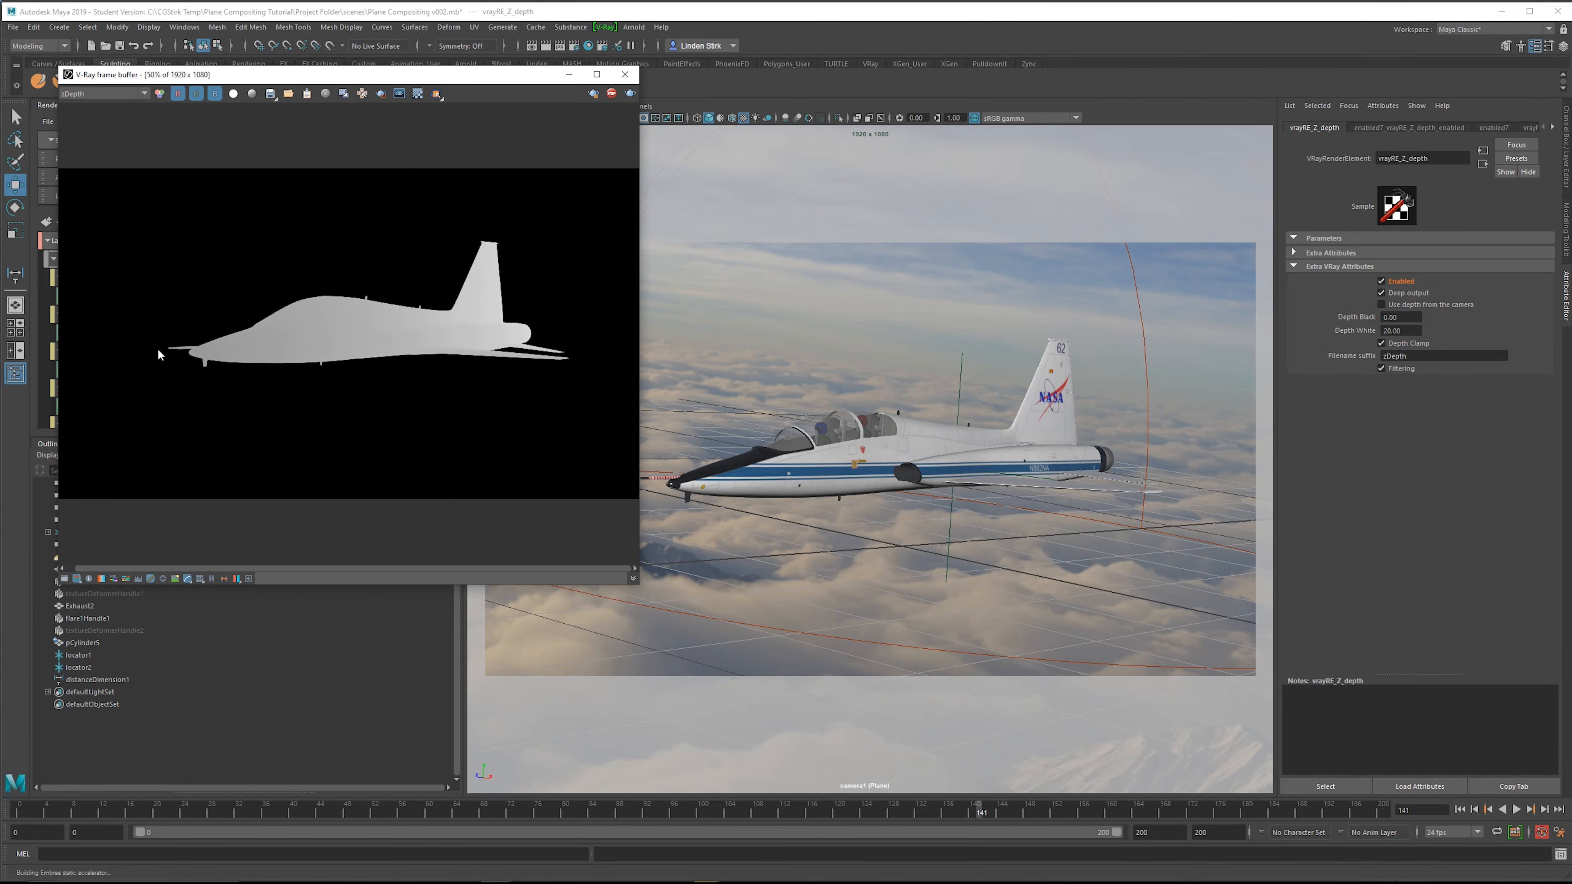
pyautogui.click(1417, 316)
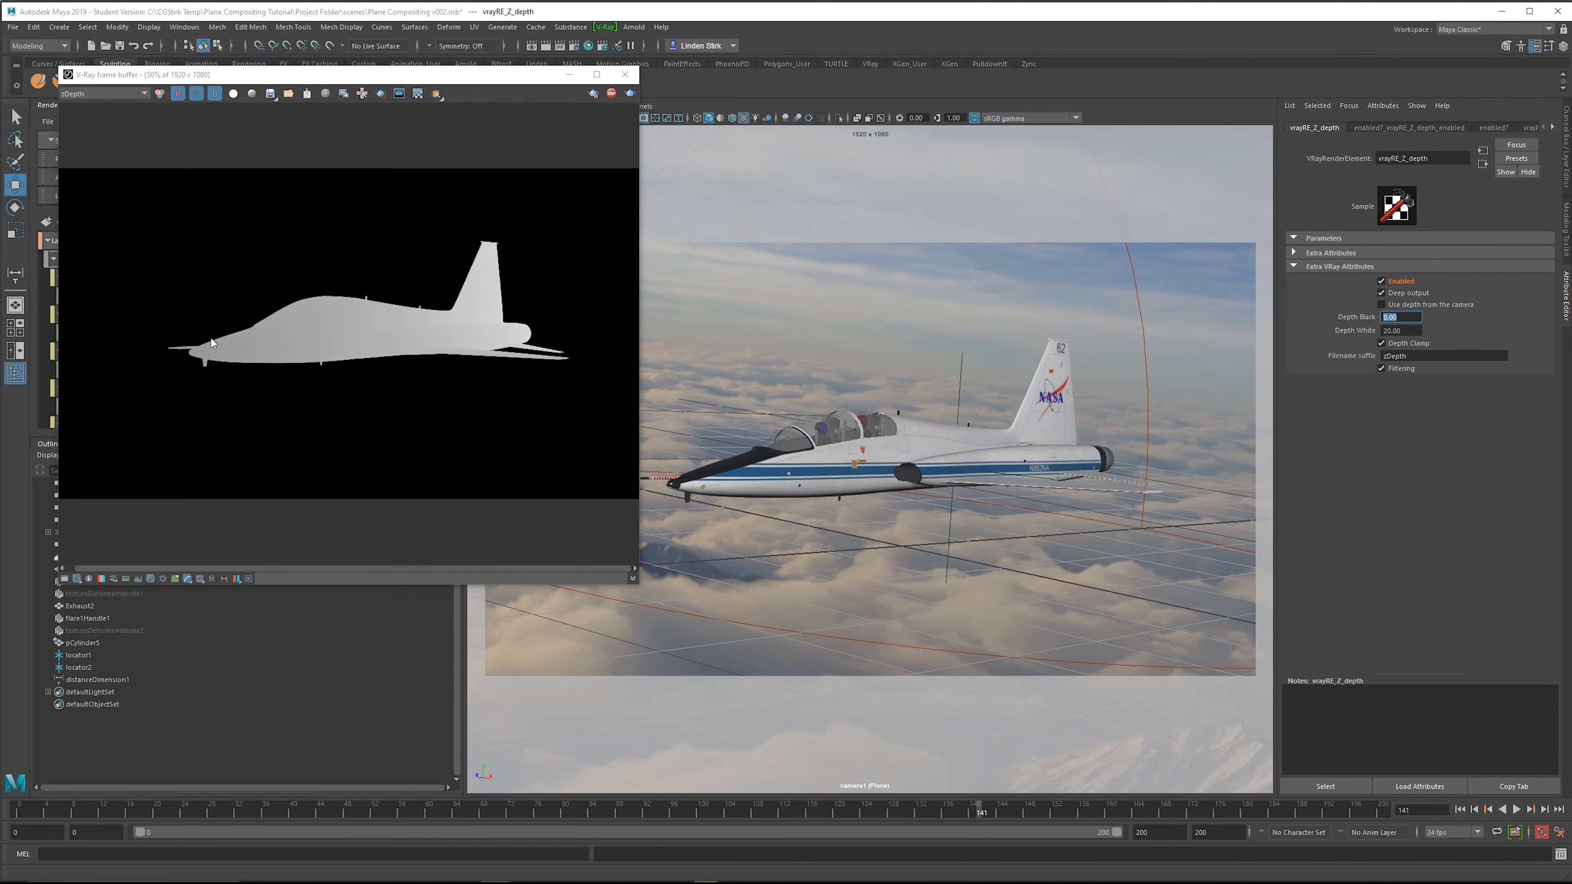
pyautogui.write('5')
pyautogui.press('Return')
pyautogui.click(630, 93)
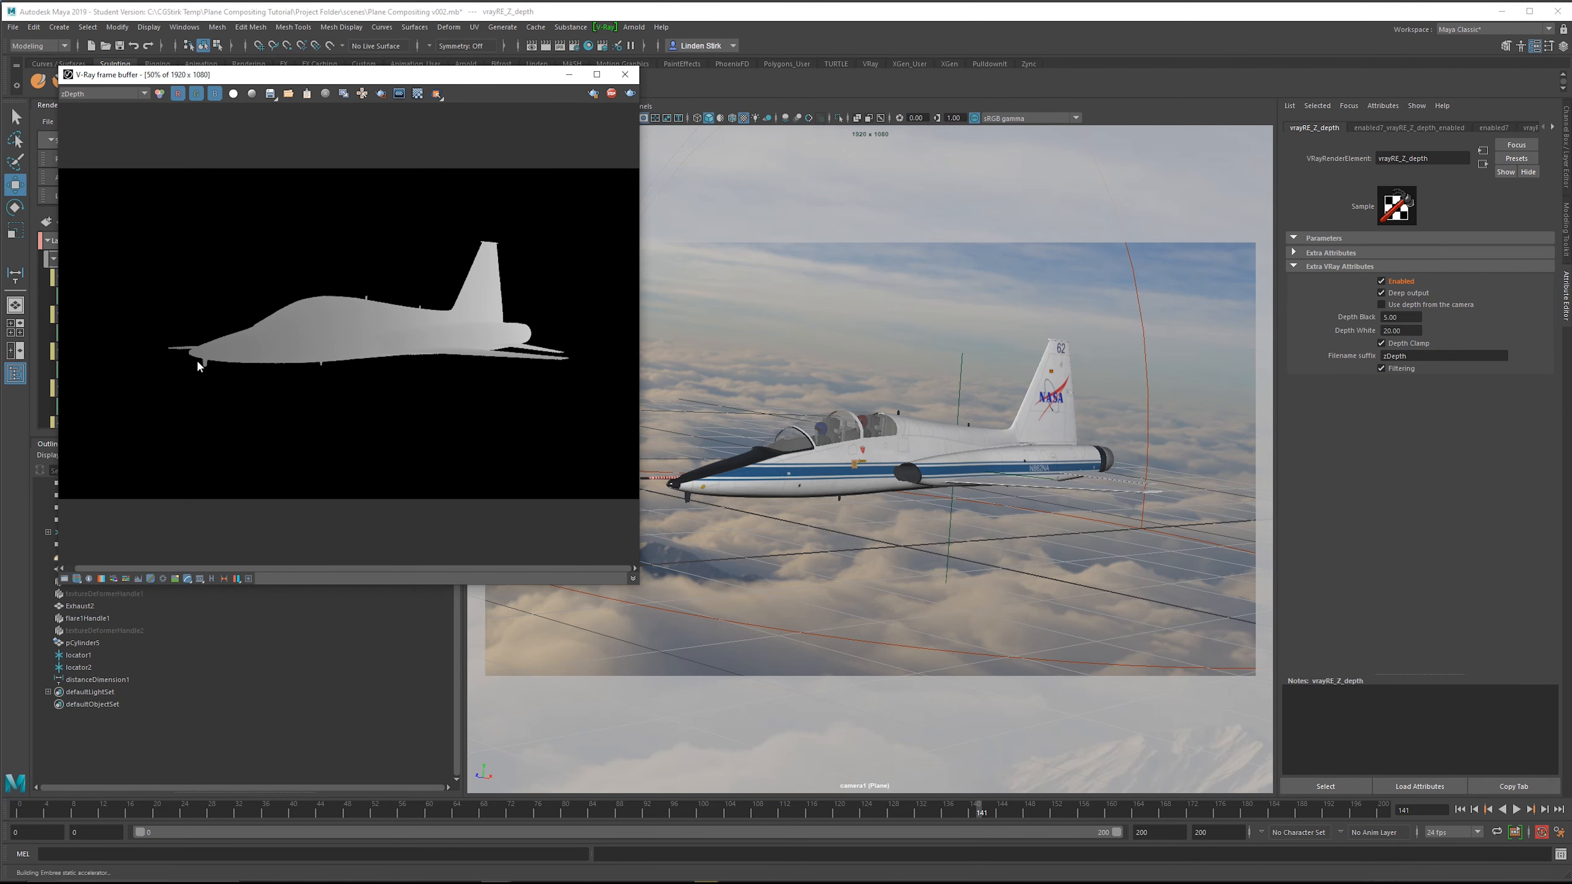
# Check the depth pass at frame 0, set Depth White to 25, and re-render it.
pyautogui.moveTo(964, 813); pyautogui.dragTo(19, 812)
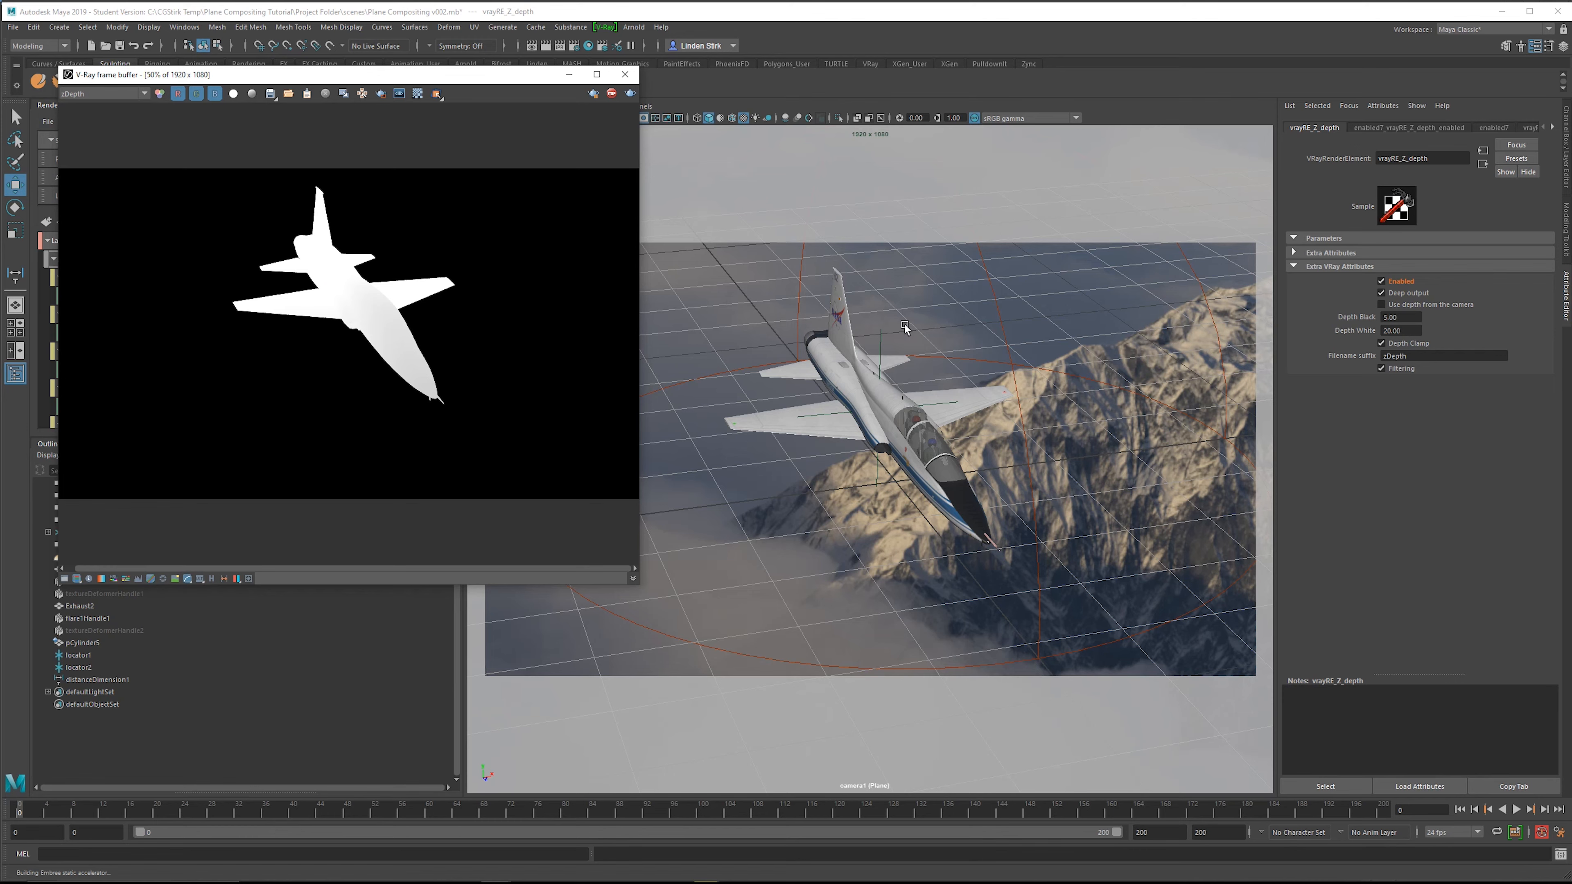
pyautogui.click(1404, 330)
pyautogui.write('25')
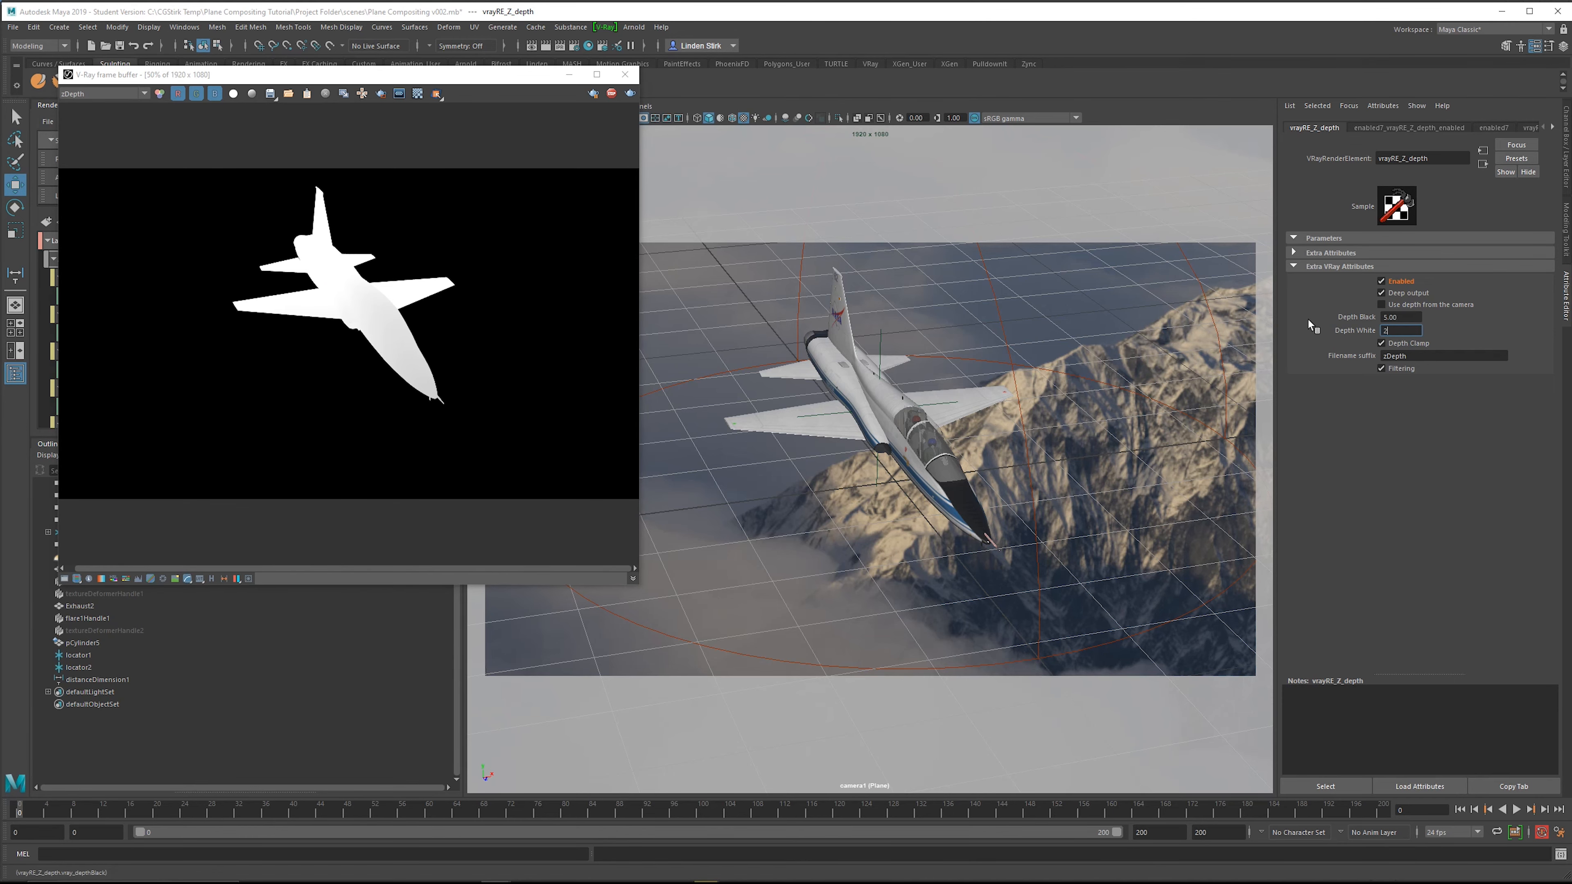
pyautogui.press('Return')
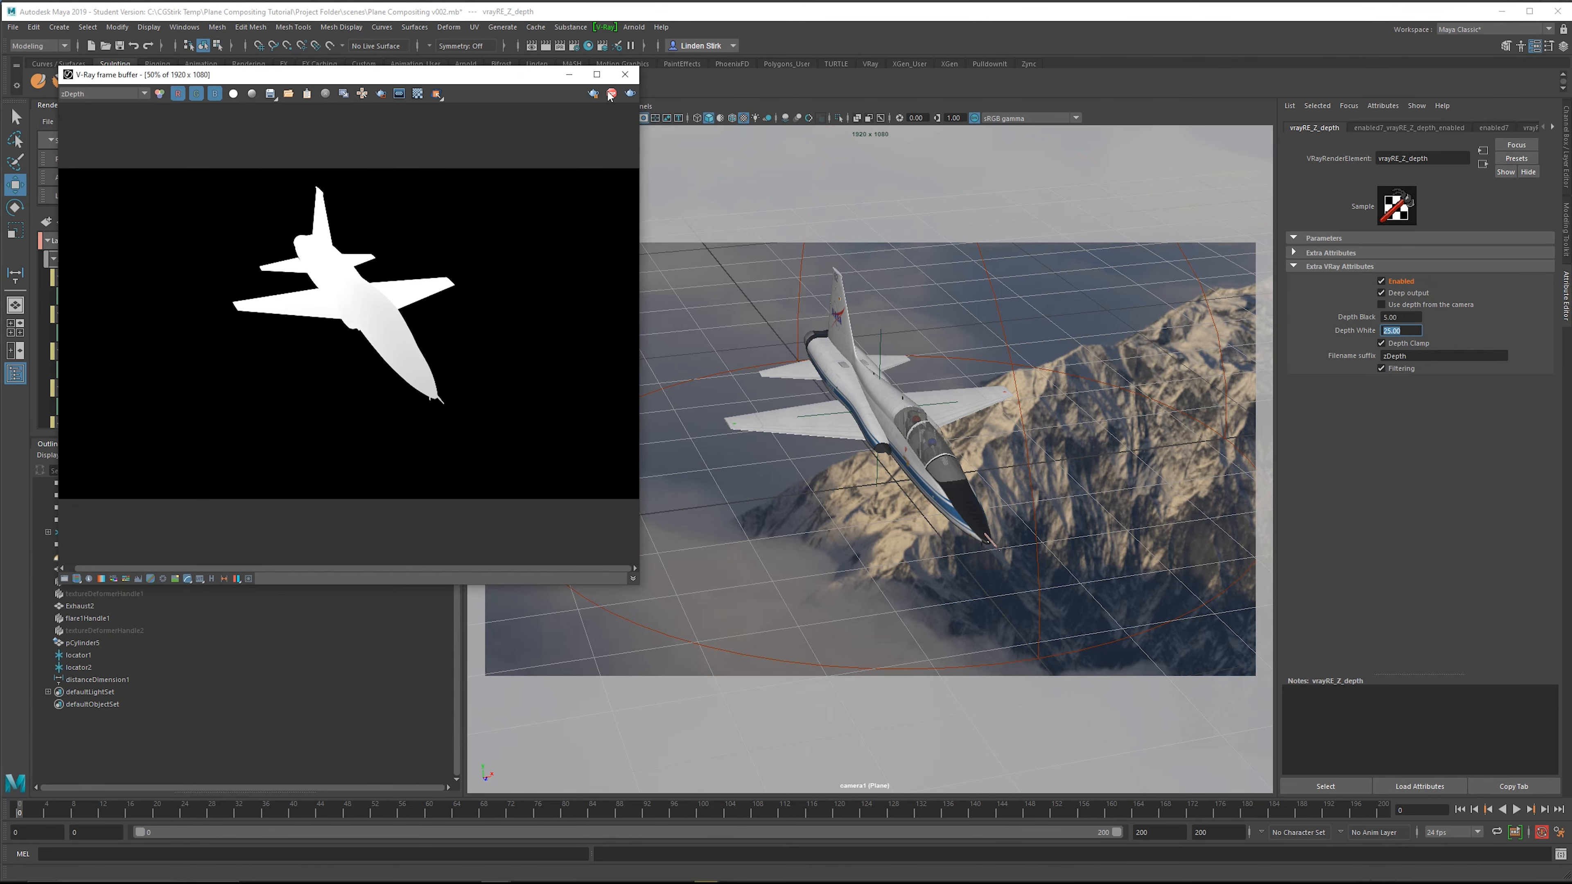
pyautogui.click(595, 93)
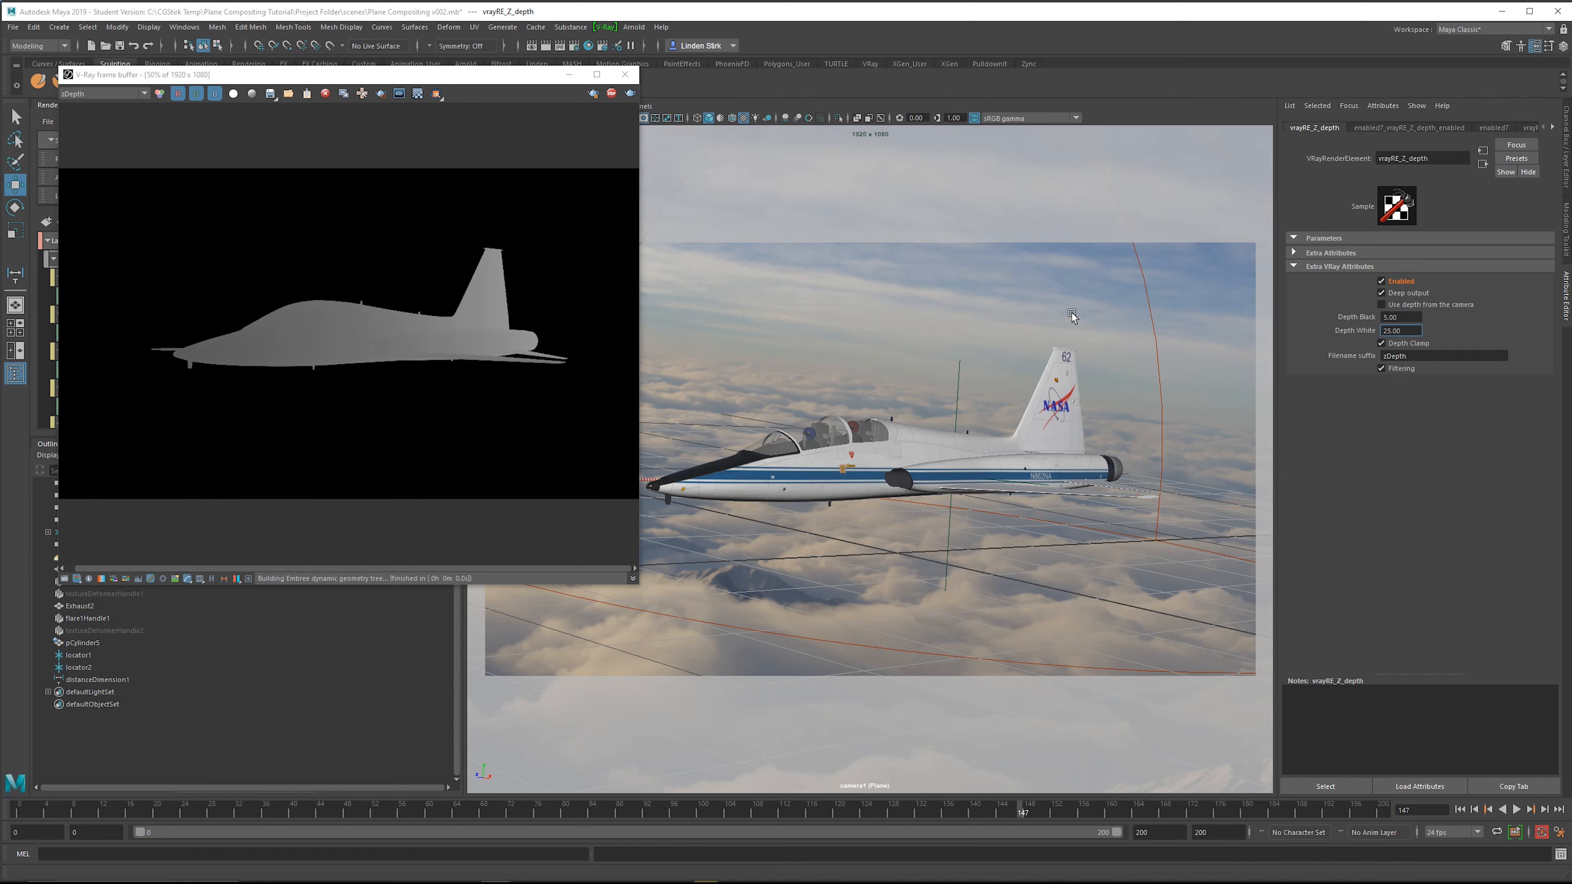
pyautogui.click(862, 461)
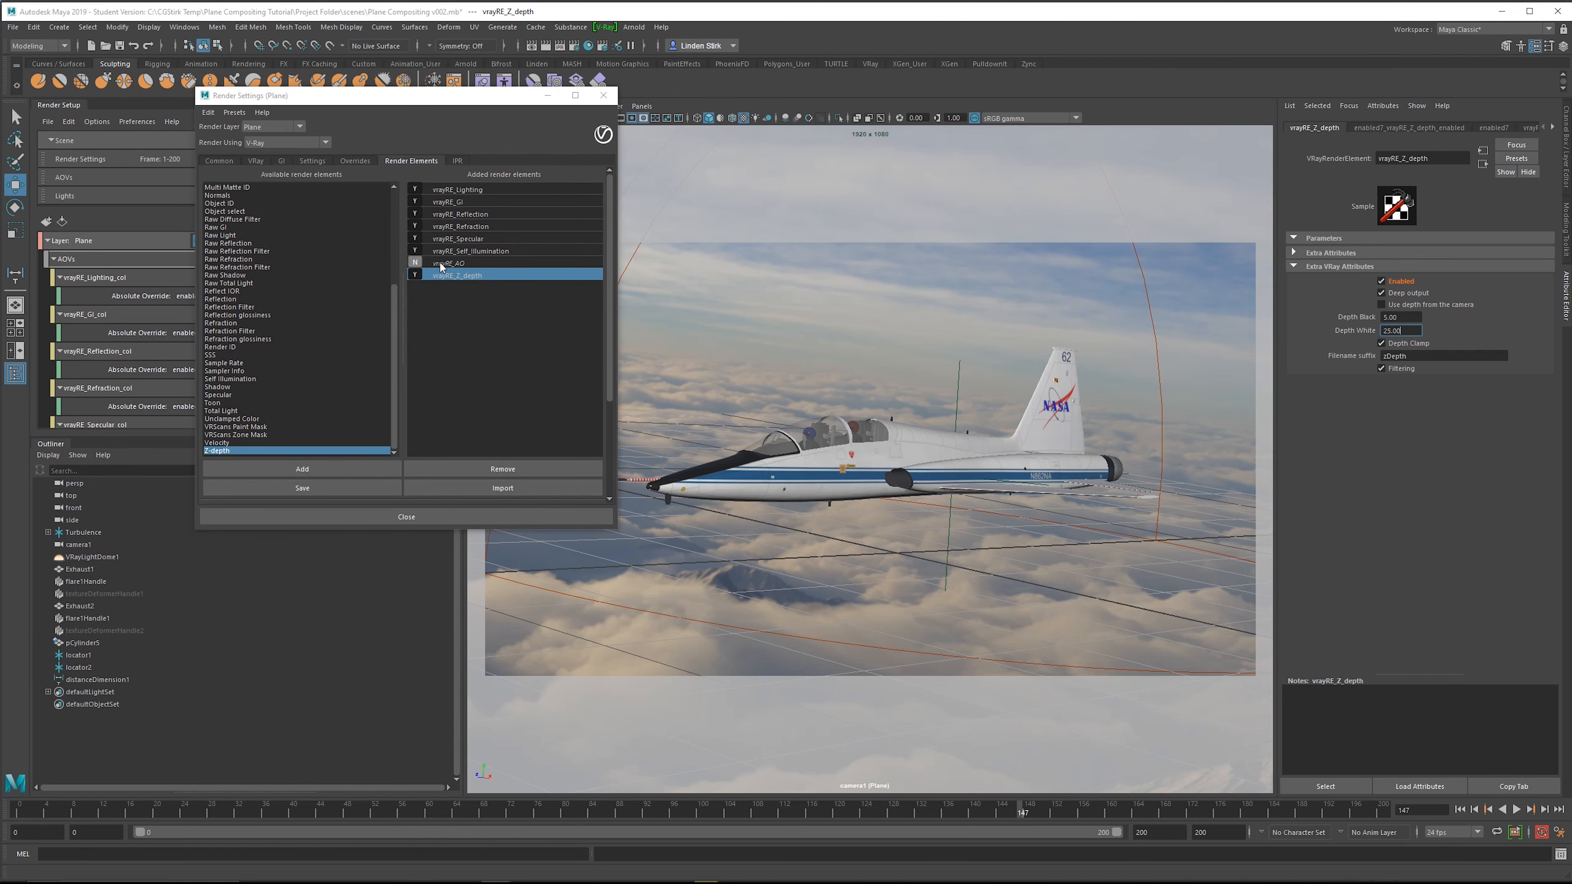
pyautogui.click(450, 389)
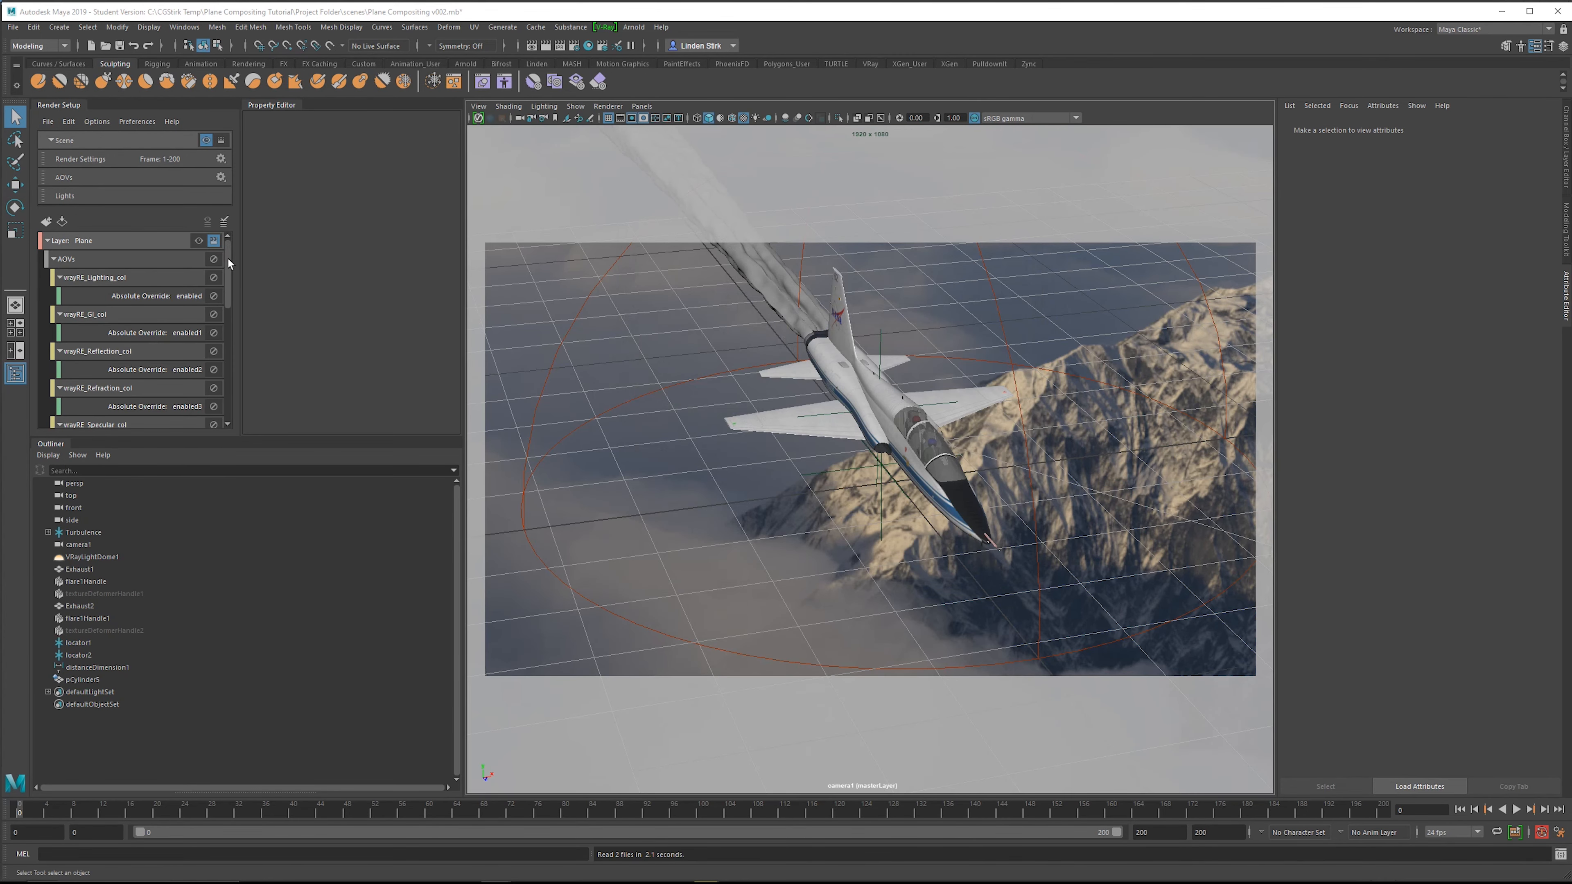
# Make the Exhaust layer the visible render layer and set its output file name prefix to <Version>.
pyautogui.scroll(-2, 226, 279)
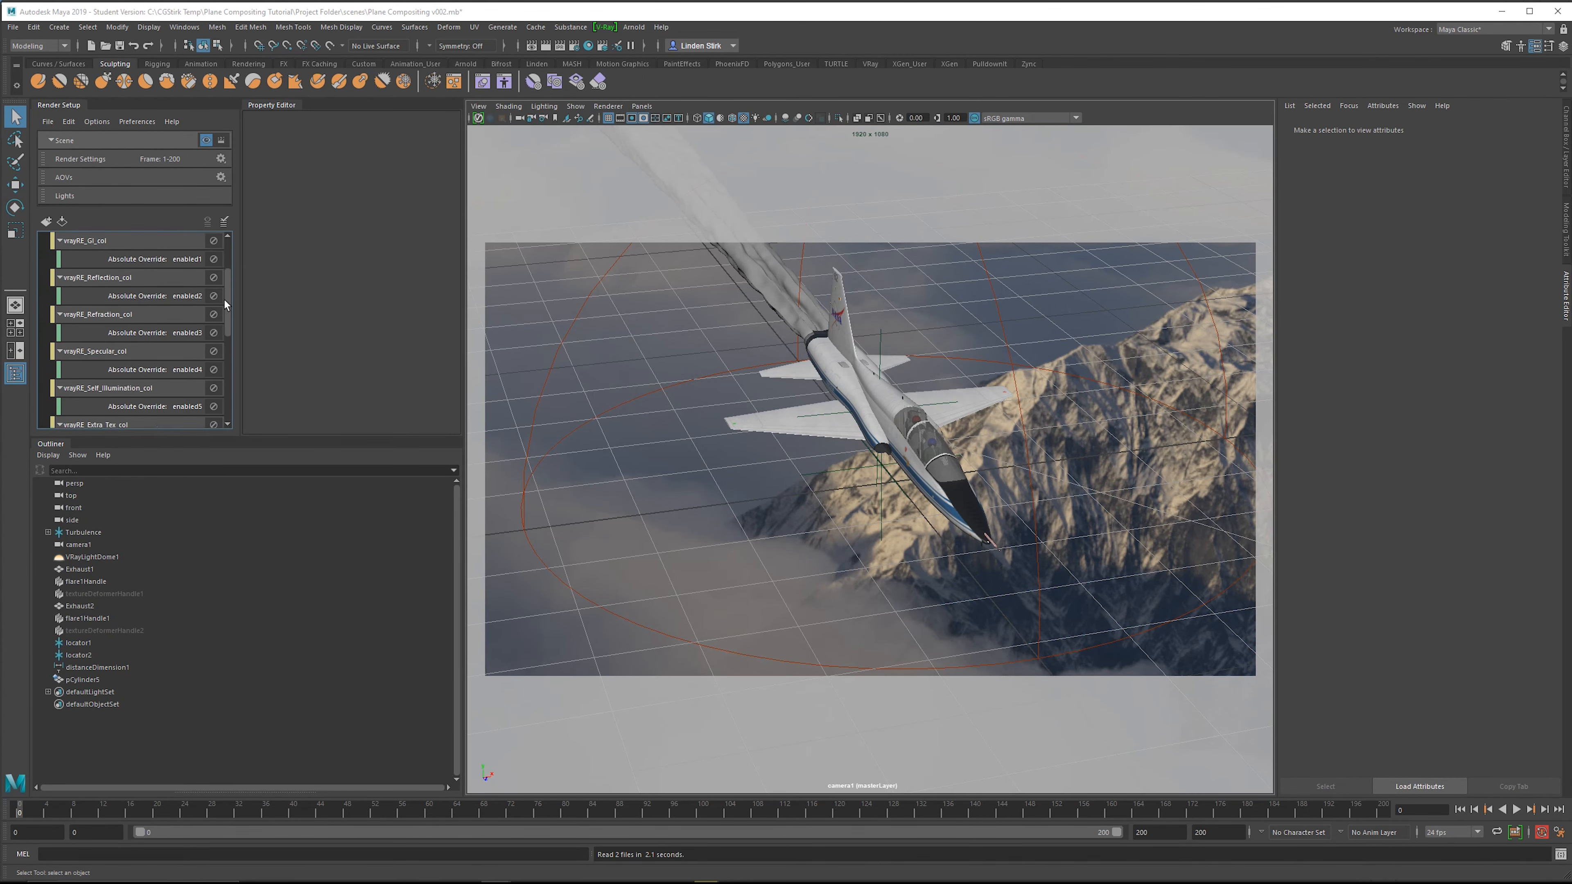
pyautogui.scroll(-2, 220, 331)
pyautogui.click(198, 388)
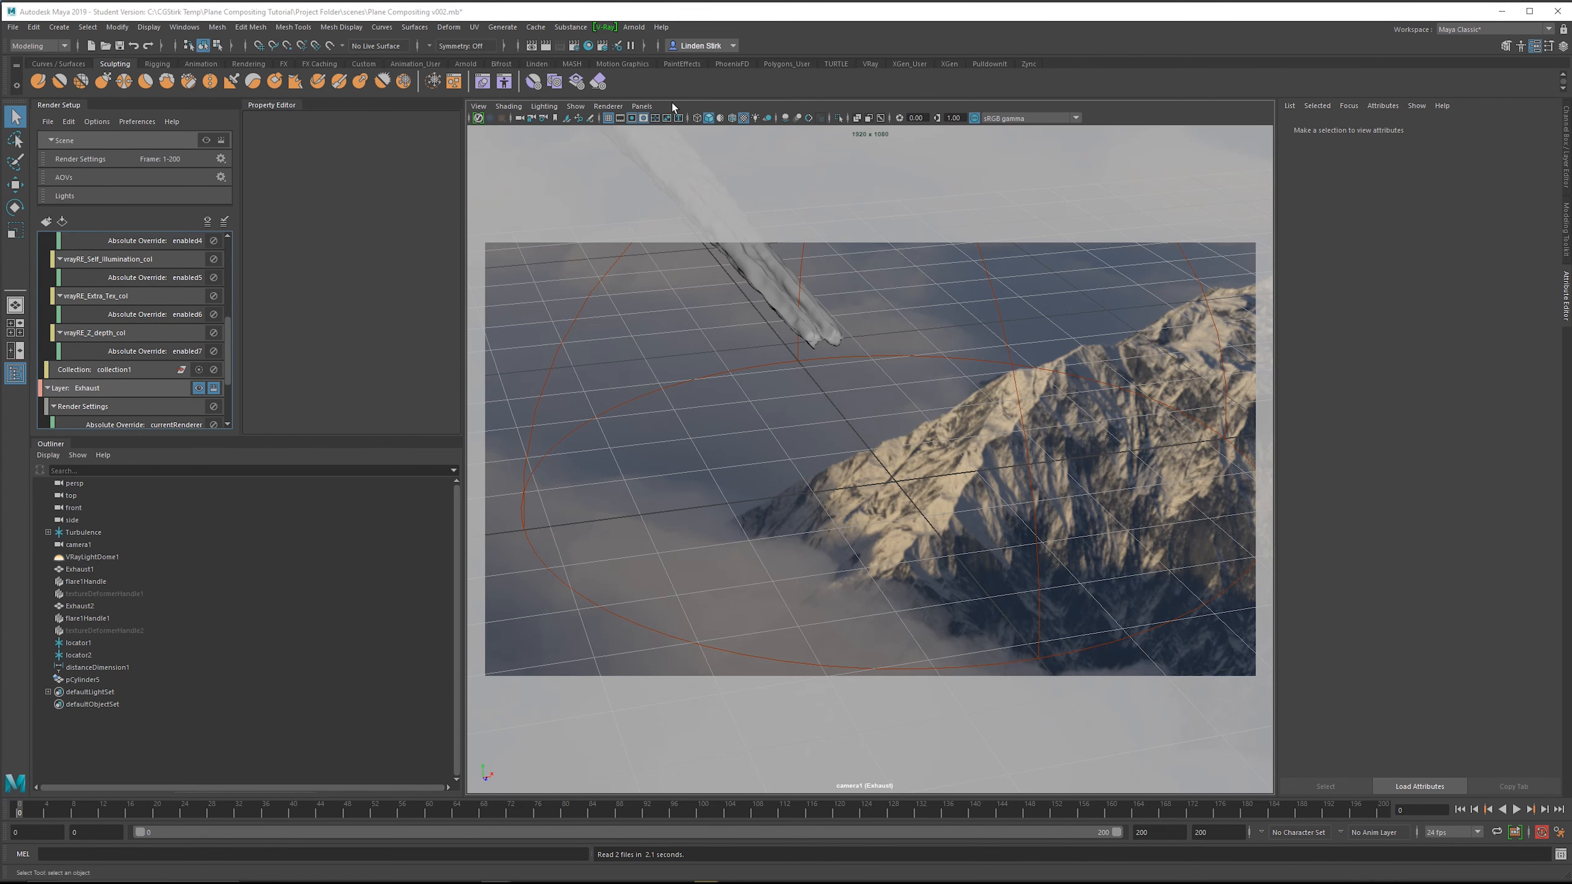
pyautogui.click(574, 46)
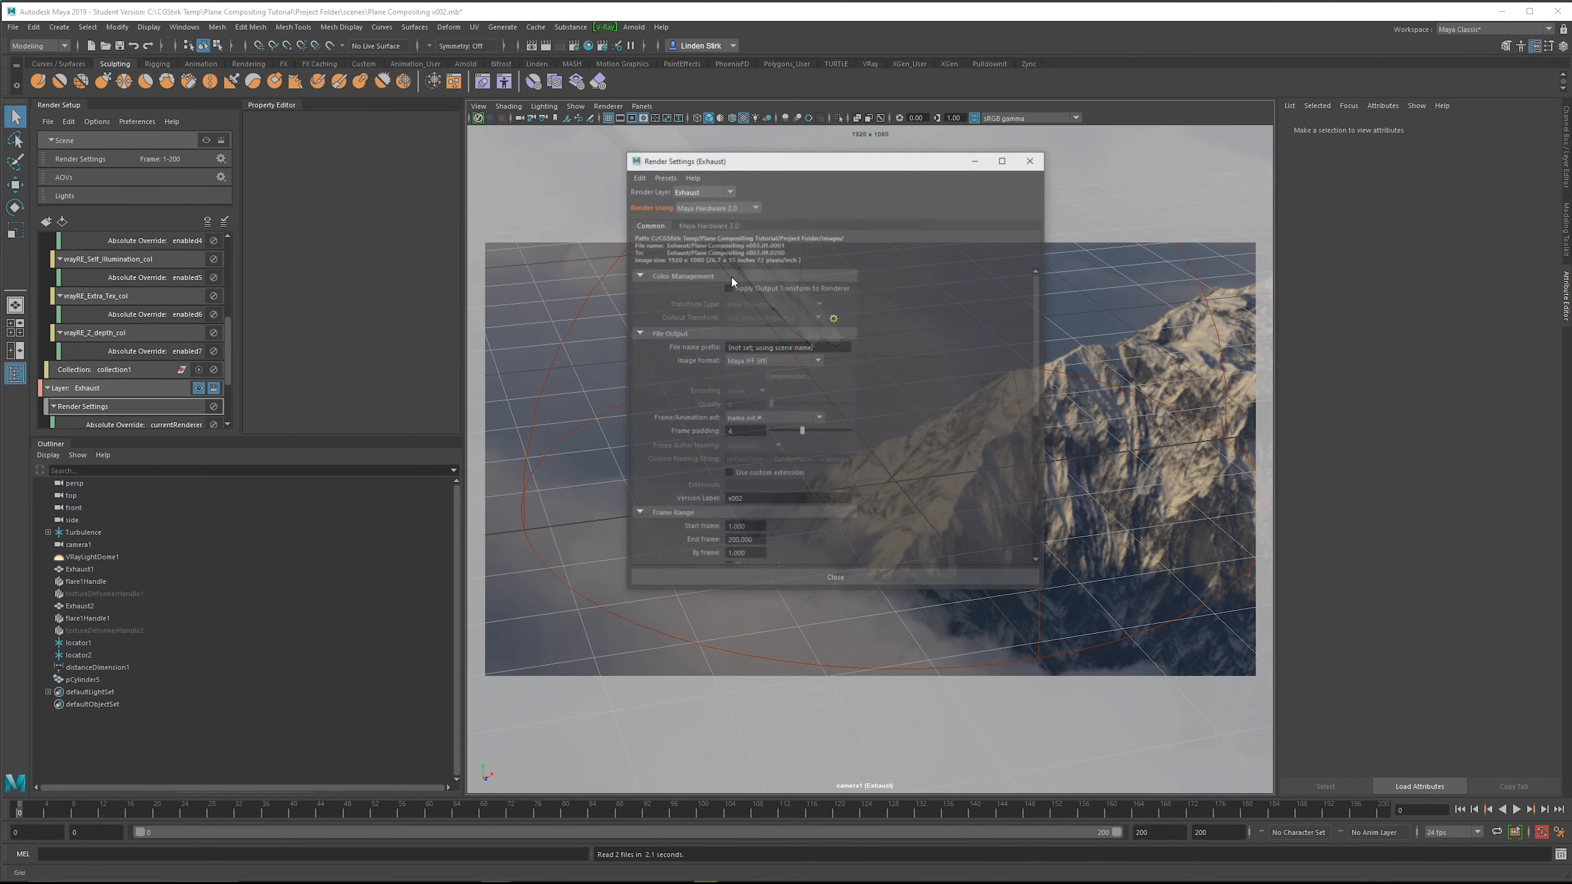
pyautogui.click(787, 347)
pyautogui.write('<Version>')
pyautogui.press('Return')
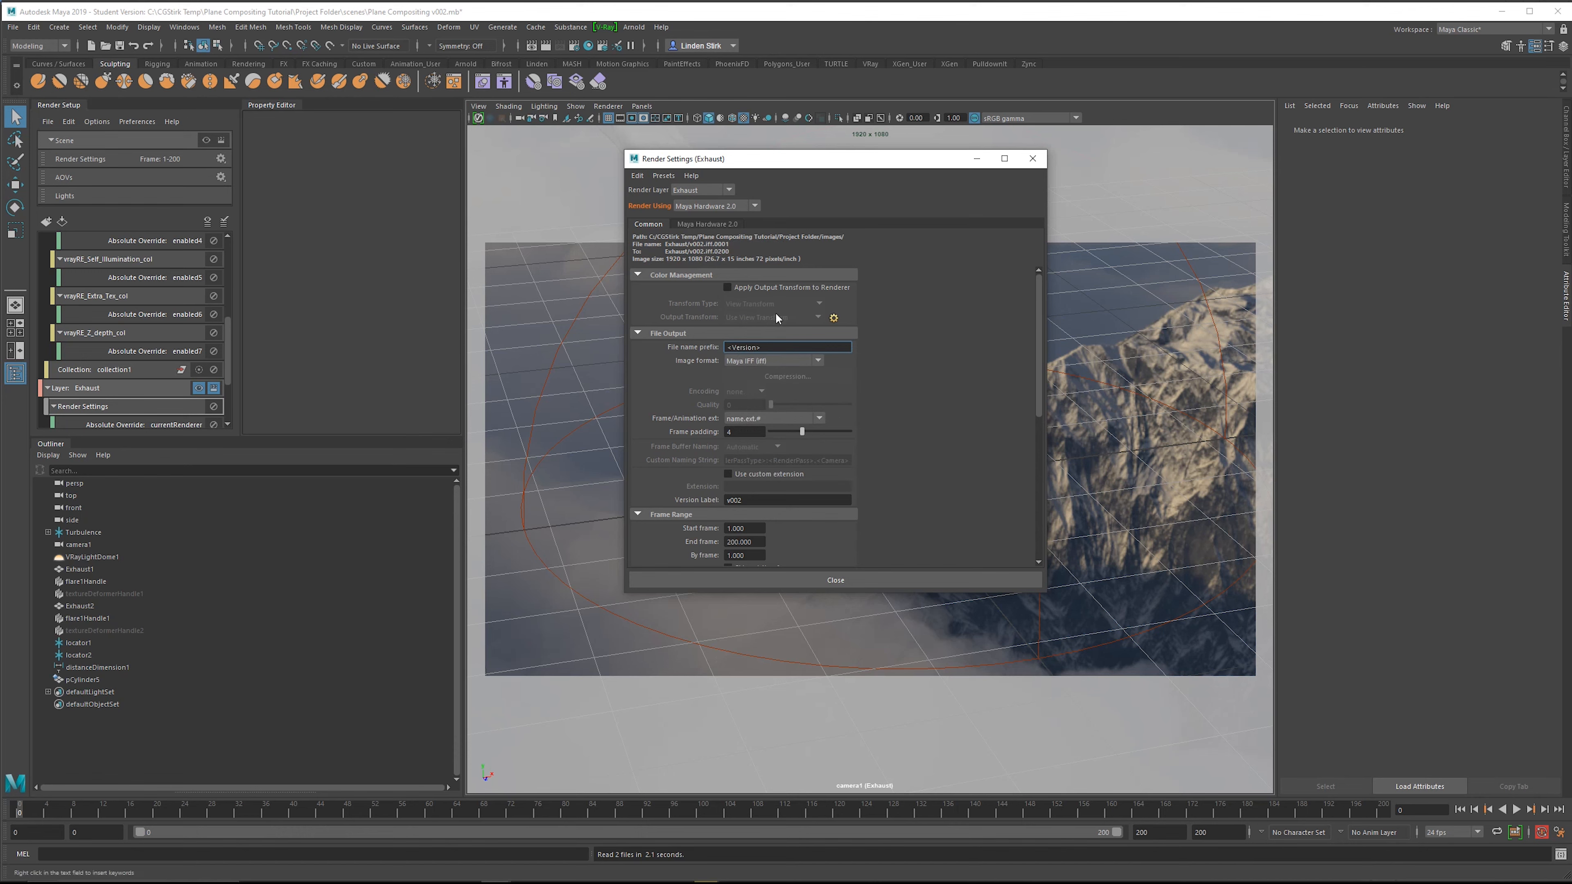
# Complete the Exhaust layer's file name prefix as <Version>/<RenderLayer>/<RenderLayer>_<Version>.
pyautogui.write('/')
pyautogui.rightClick(798, 347)
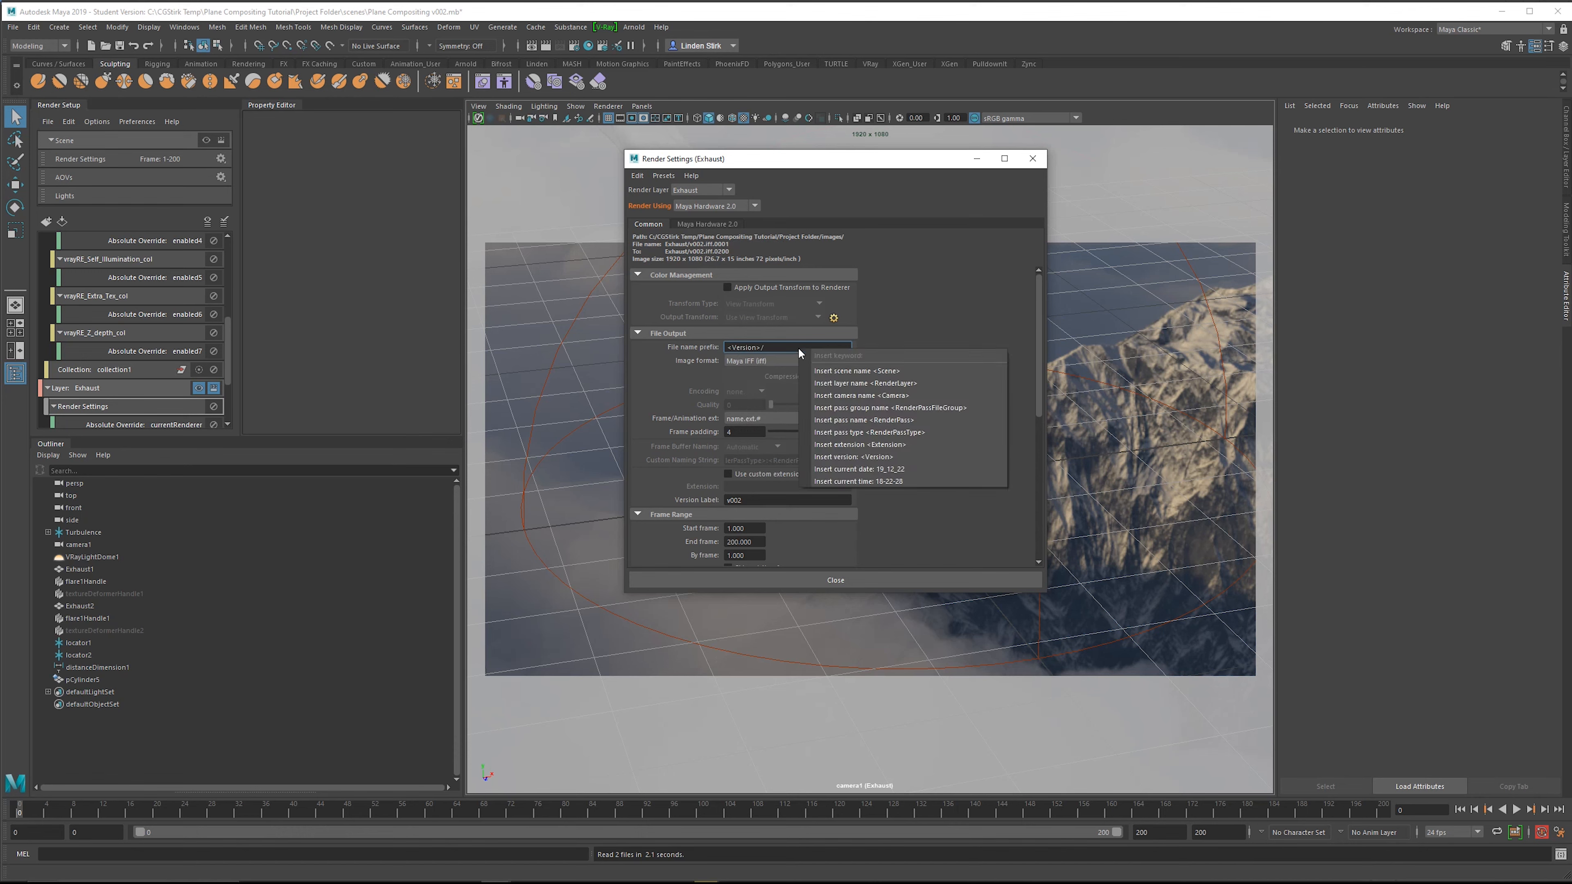
pyautogui.click(947, 383)
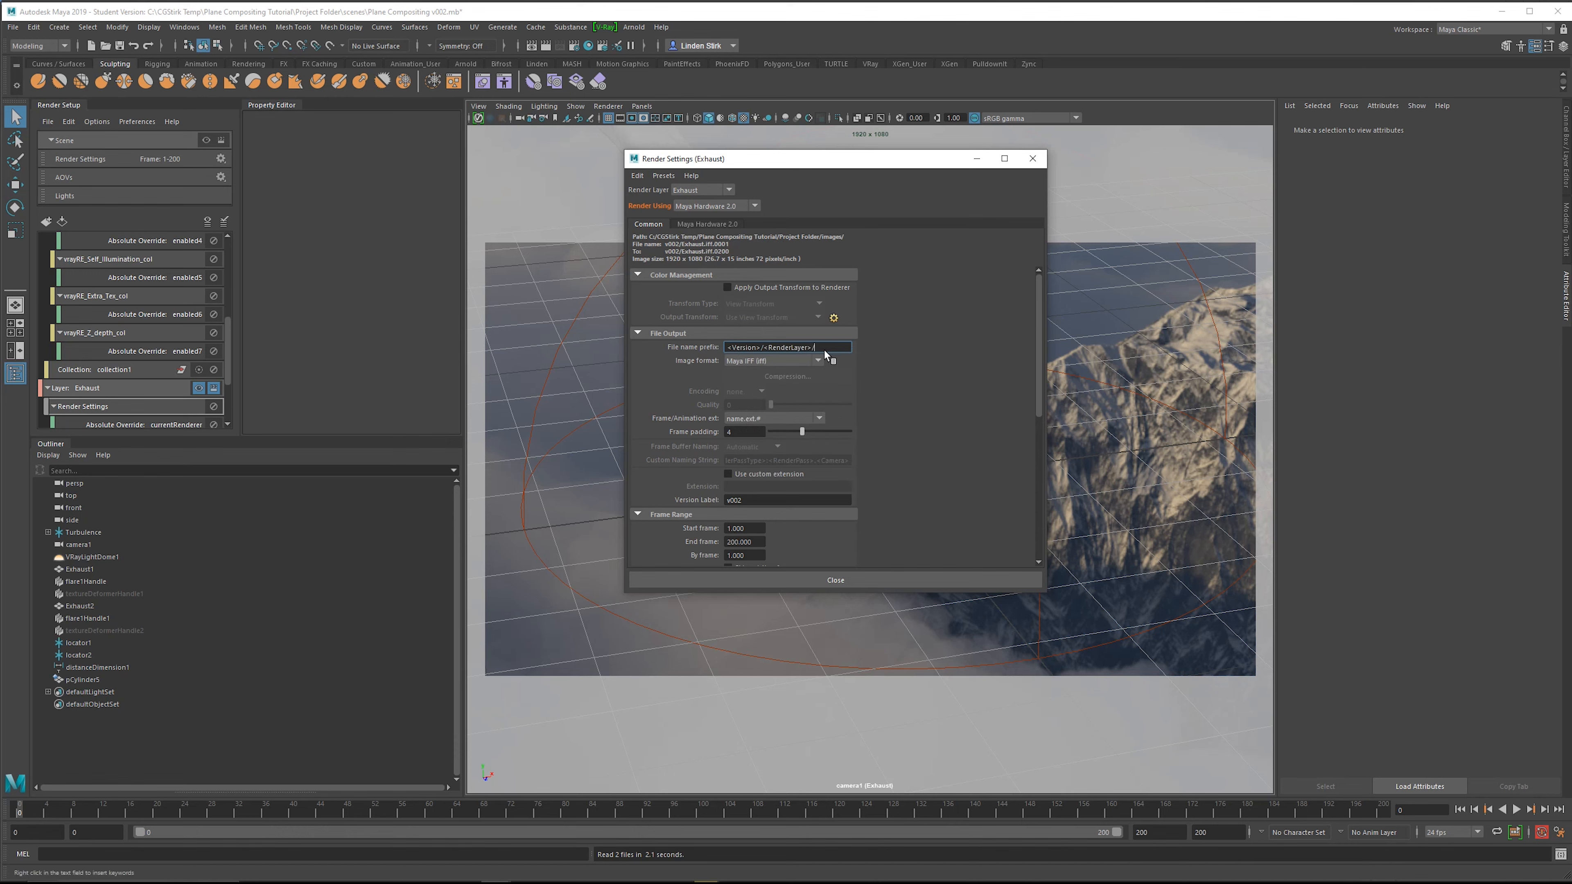
pyautogui.write('/')
pyautogui.rightClick(824, 350)
pyautogui.click(899, 381)
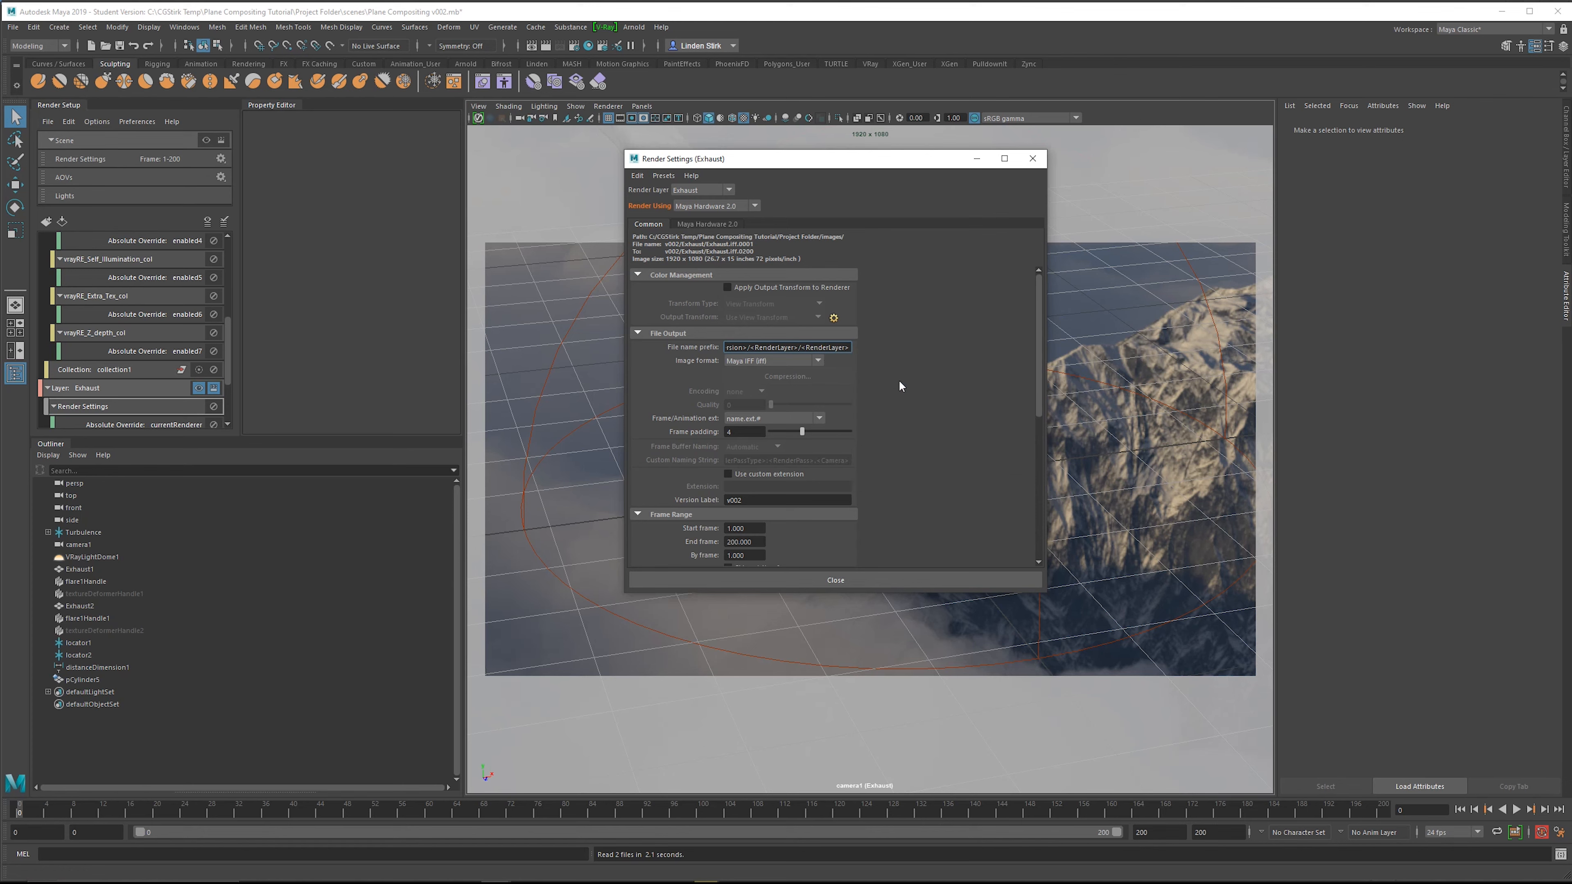
pyautogui.write('_')
pyautogui.rightClick(849, 347)
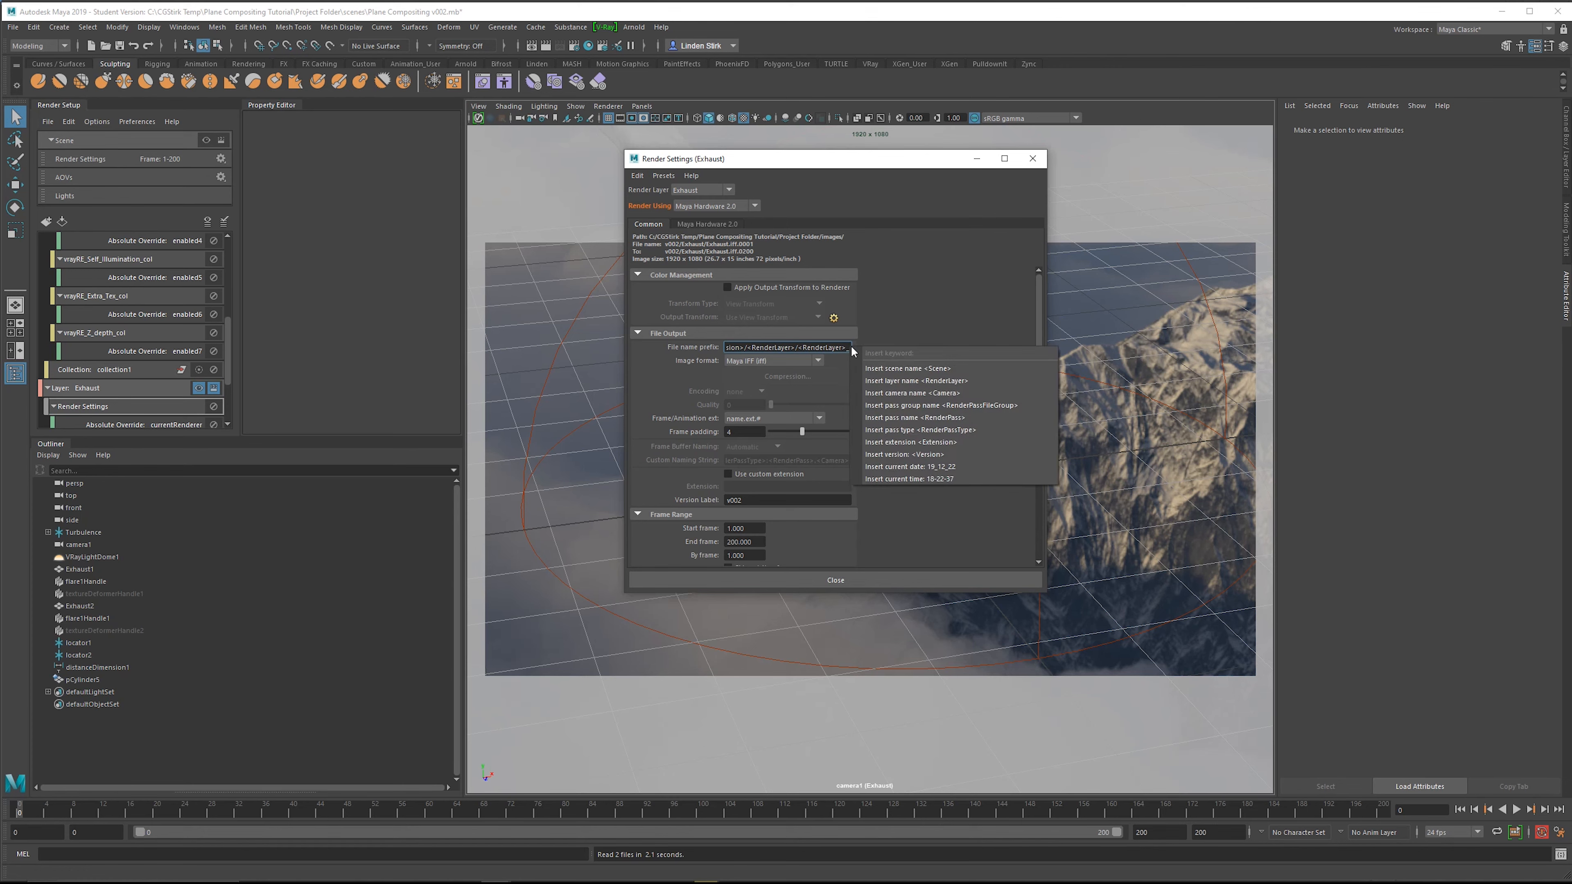
pyautogui.click(977, 454)
# Set the Exhaust layer's output image format to EXR (exr).
pyautogui.click(766, 361)
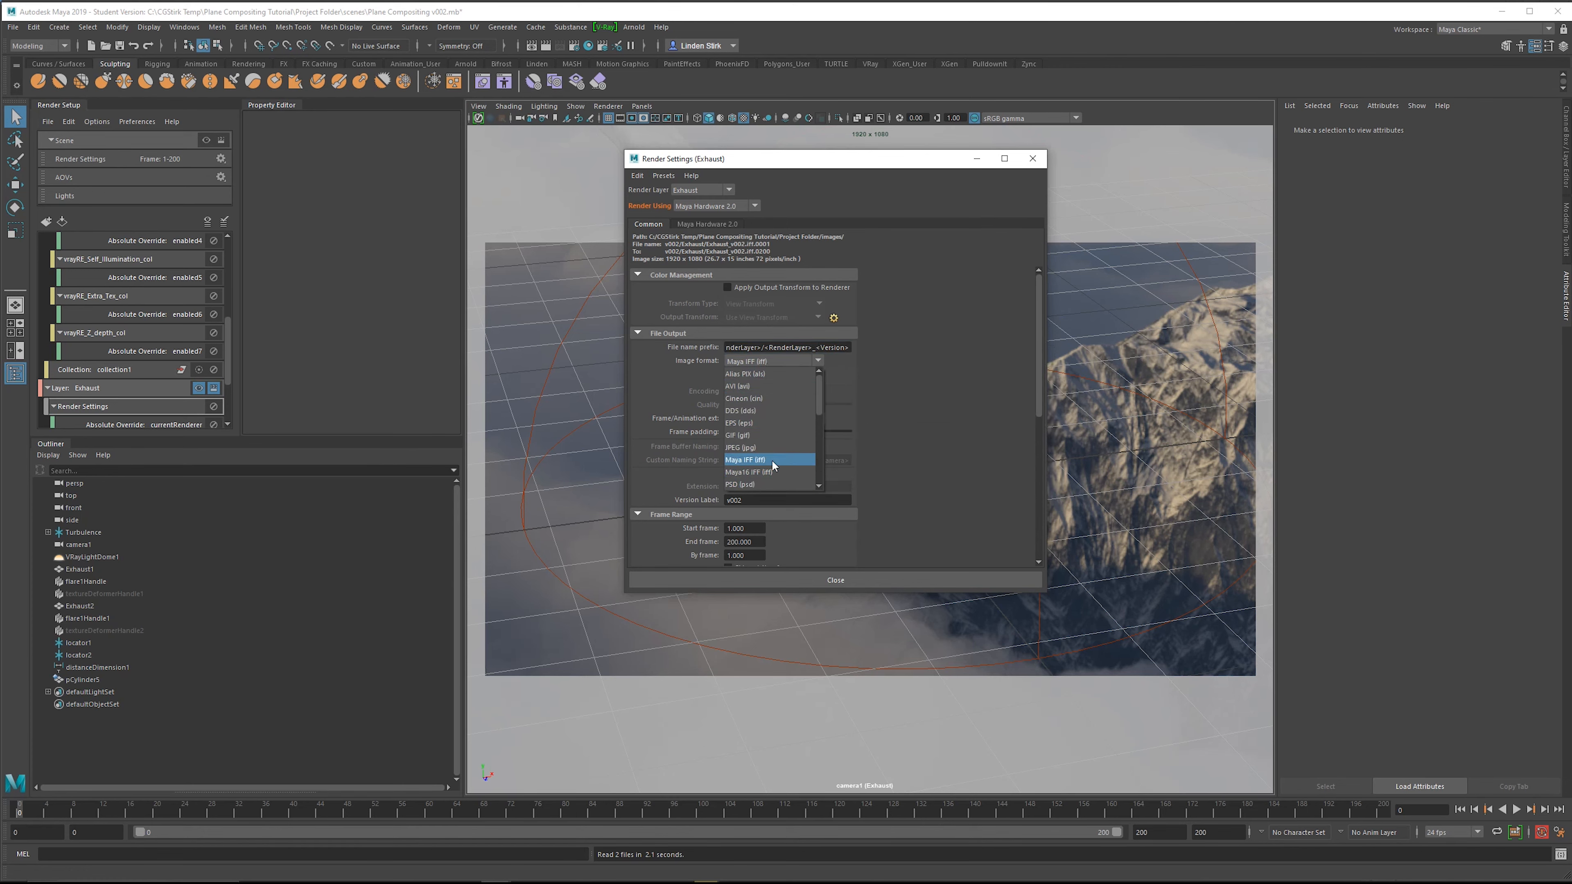
pyautogui.scroll(-2, 773, 428)
pyautogui.scroll(-3, 750, 459)
pyautogui.click(750, 460)
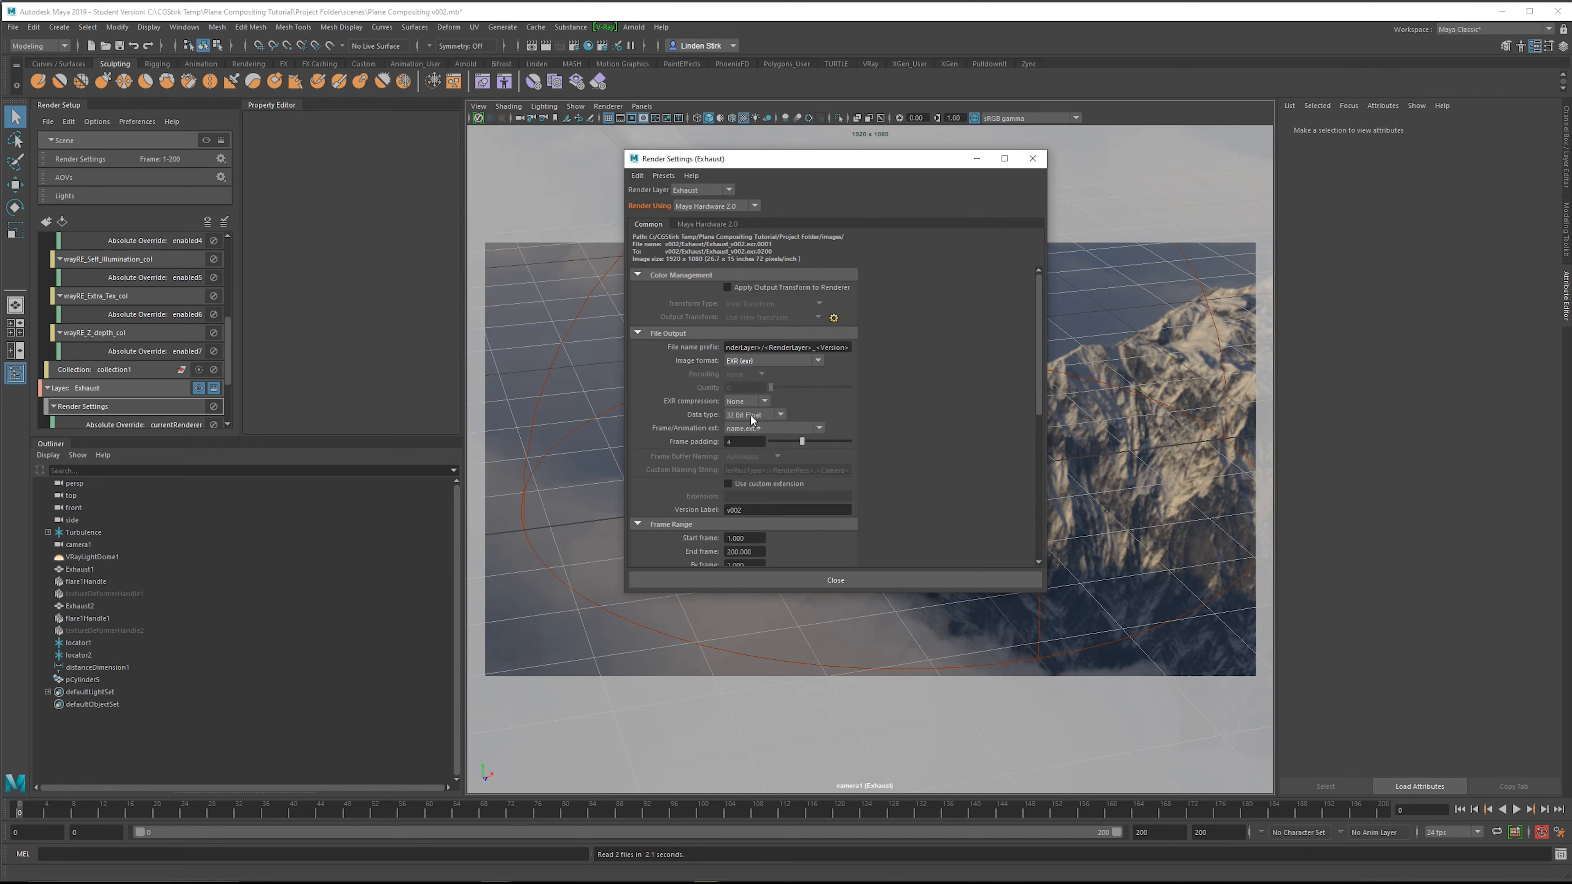
# Configure the EXR output with ZIP compression, 16 Bit Half data type and name.#.ext frame naming.
pyautogui.click(750, 414)
pyautogui.click(759, 429)
pyautogui.click(765, 403)
pyautogui.click(730, 451)
pyautogui.click(752, 415)
pyautogui.click(752, 439)
pyautogui.click(779, 428)
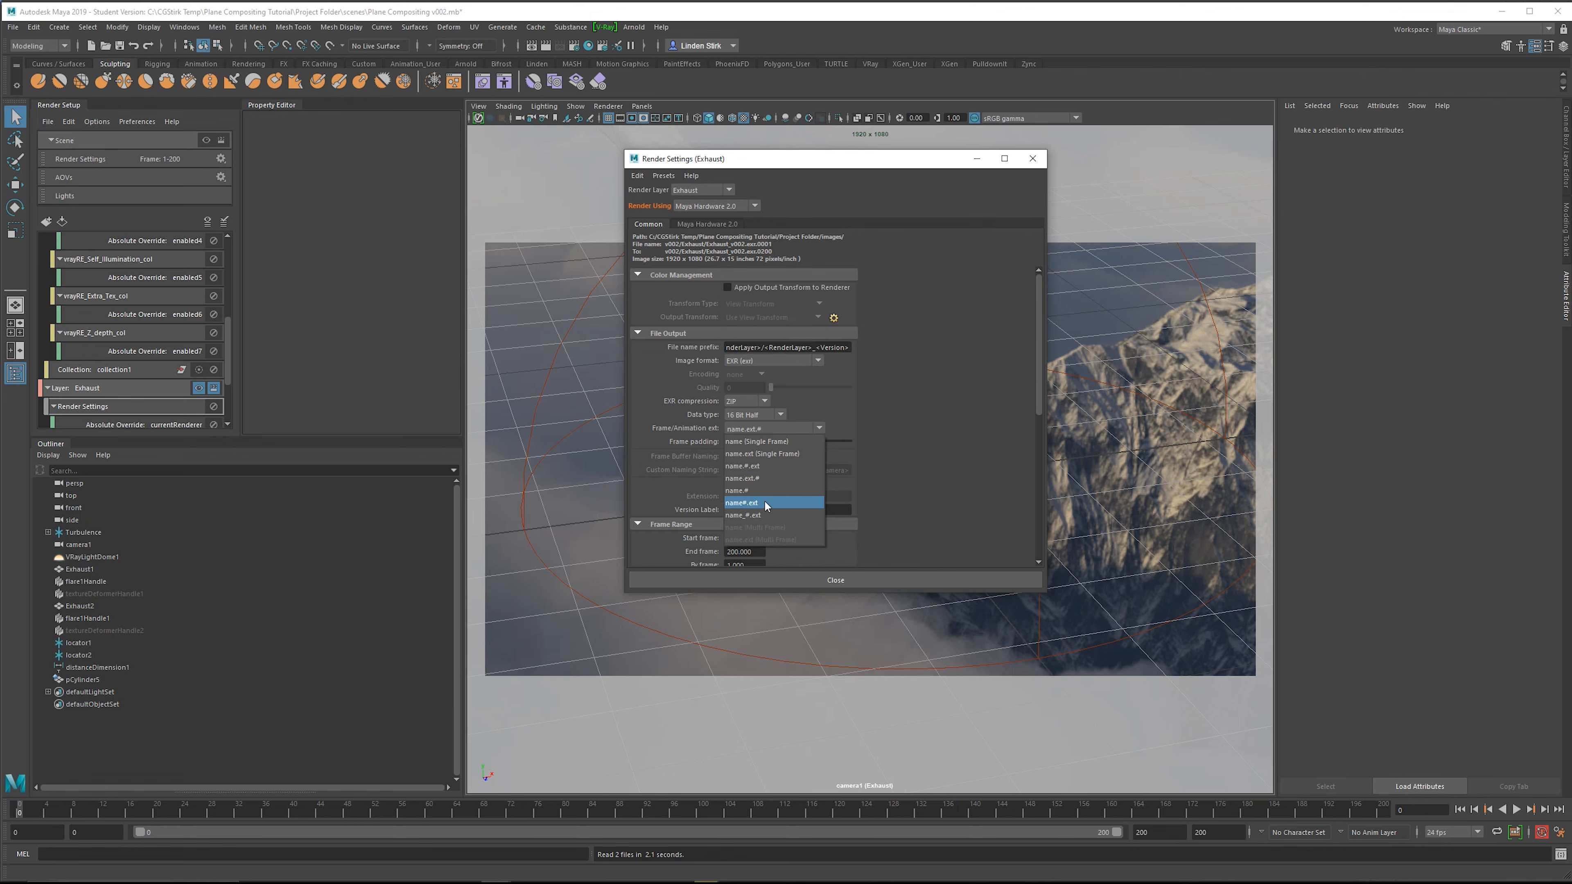
pyautogui.click(779, 467)
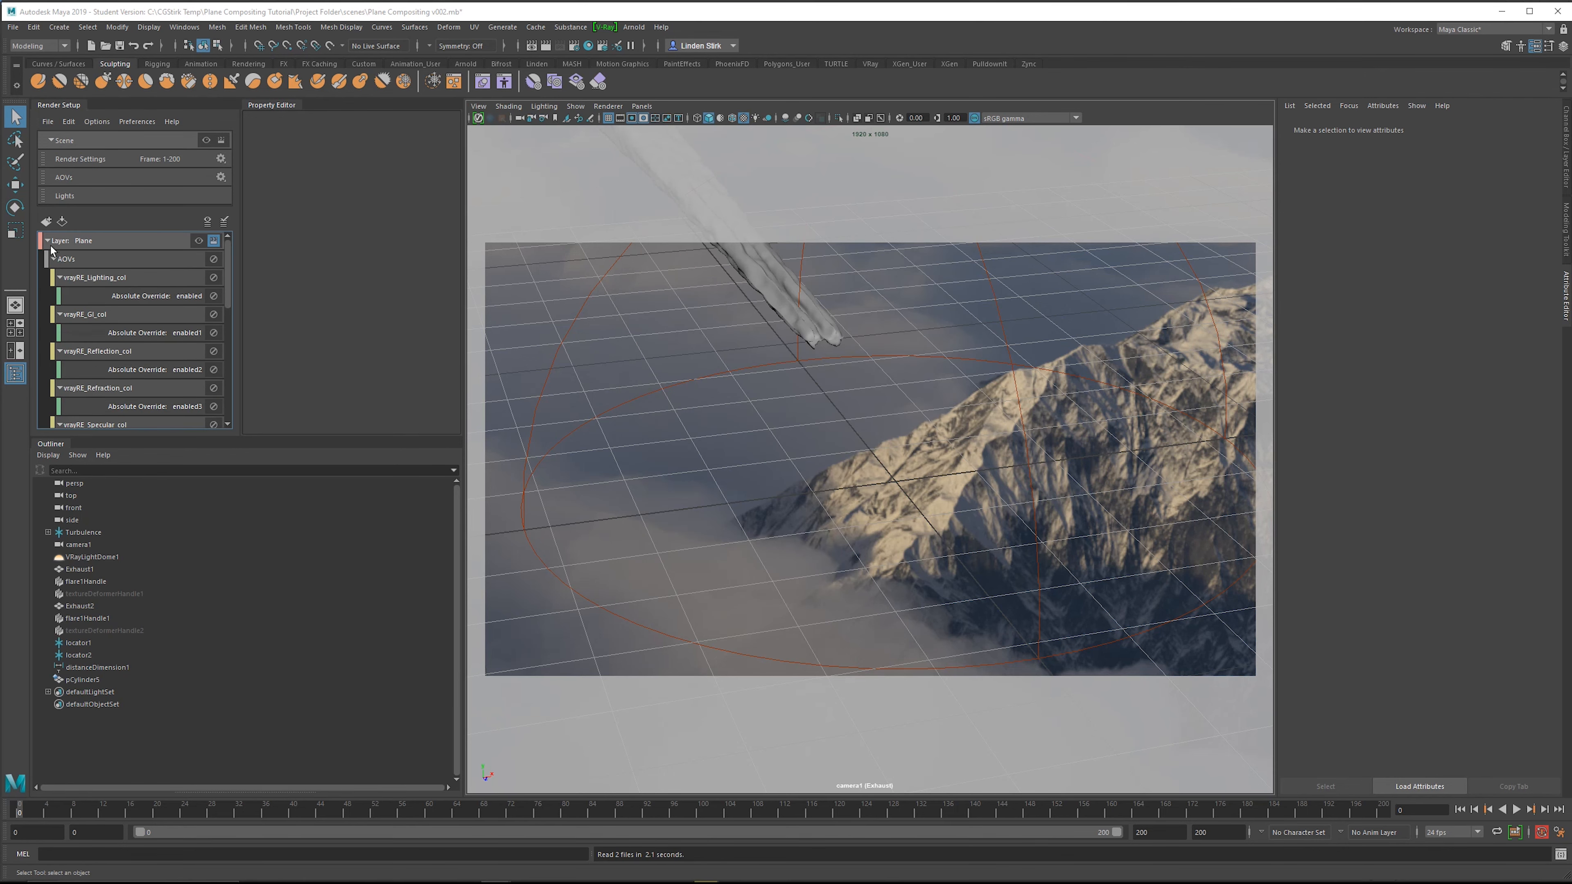
# Collapse the Plane layer, make Sky the visible render layer, and open its render elements in the render settings.
pyautogui.click(47, 241)
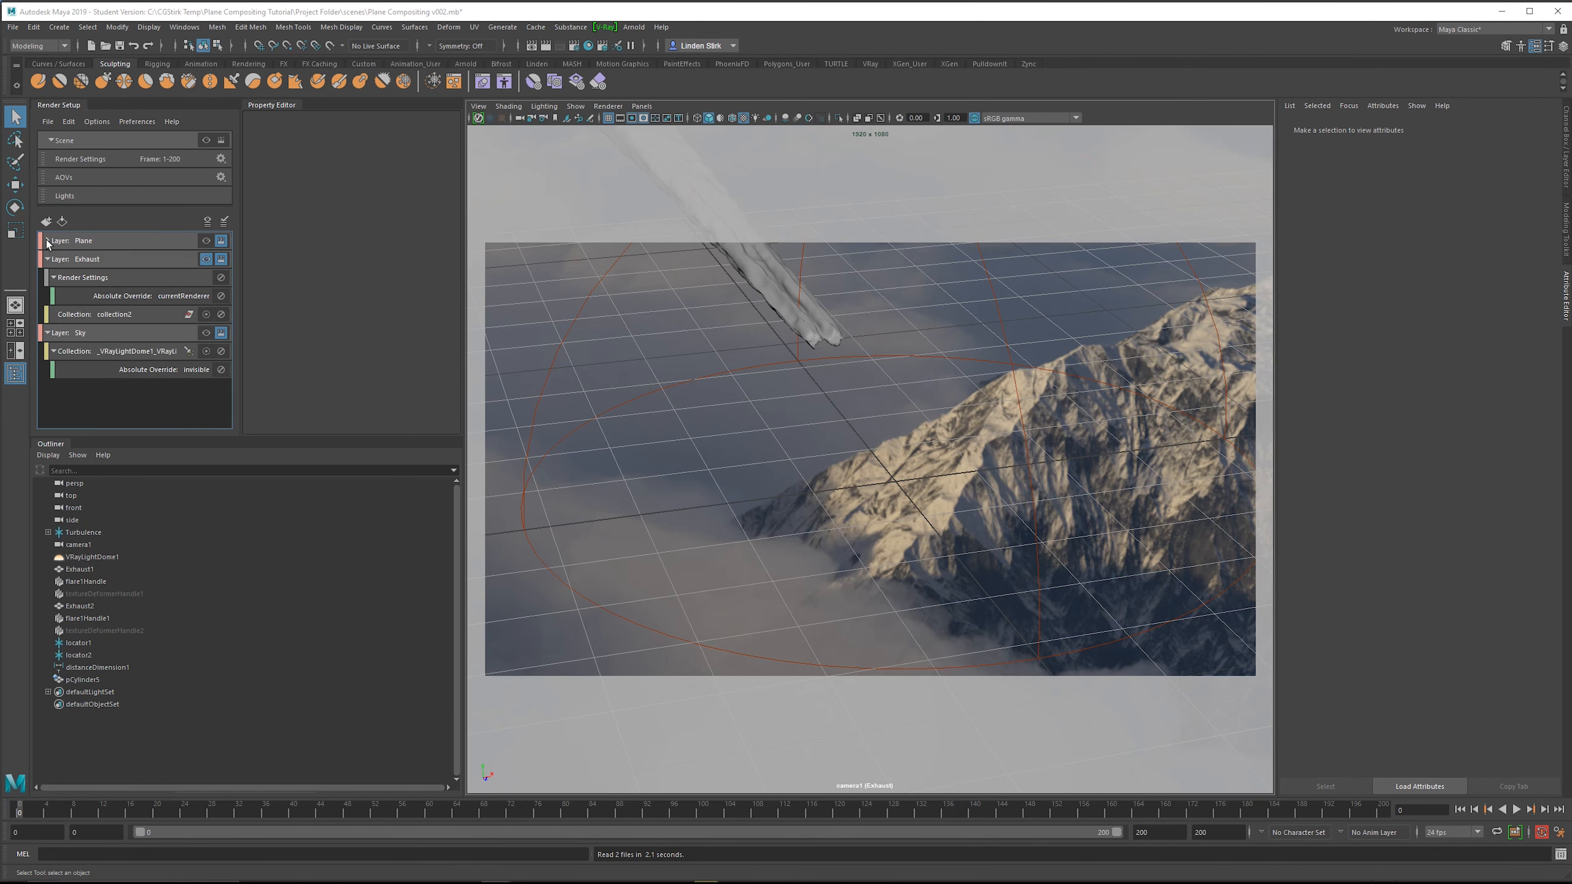
pyautogui.click(206, 333)
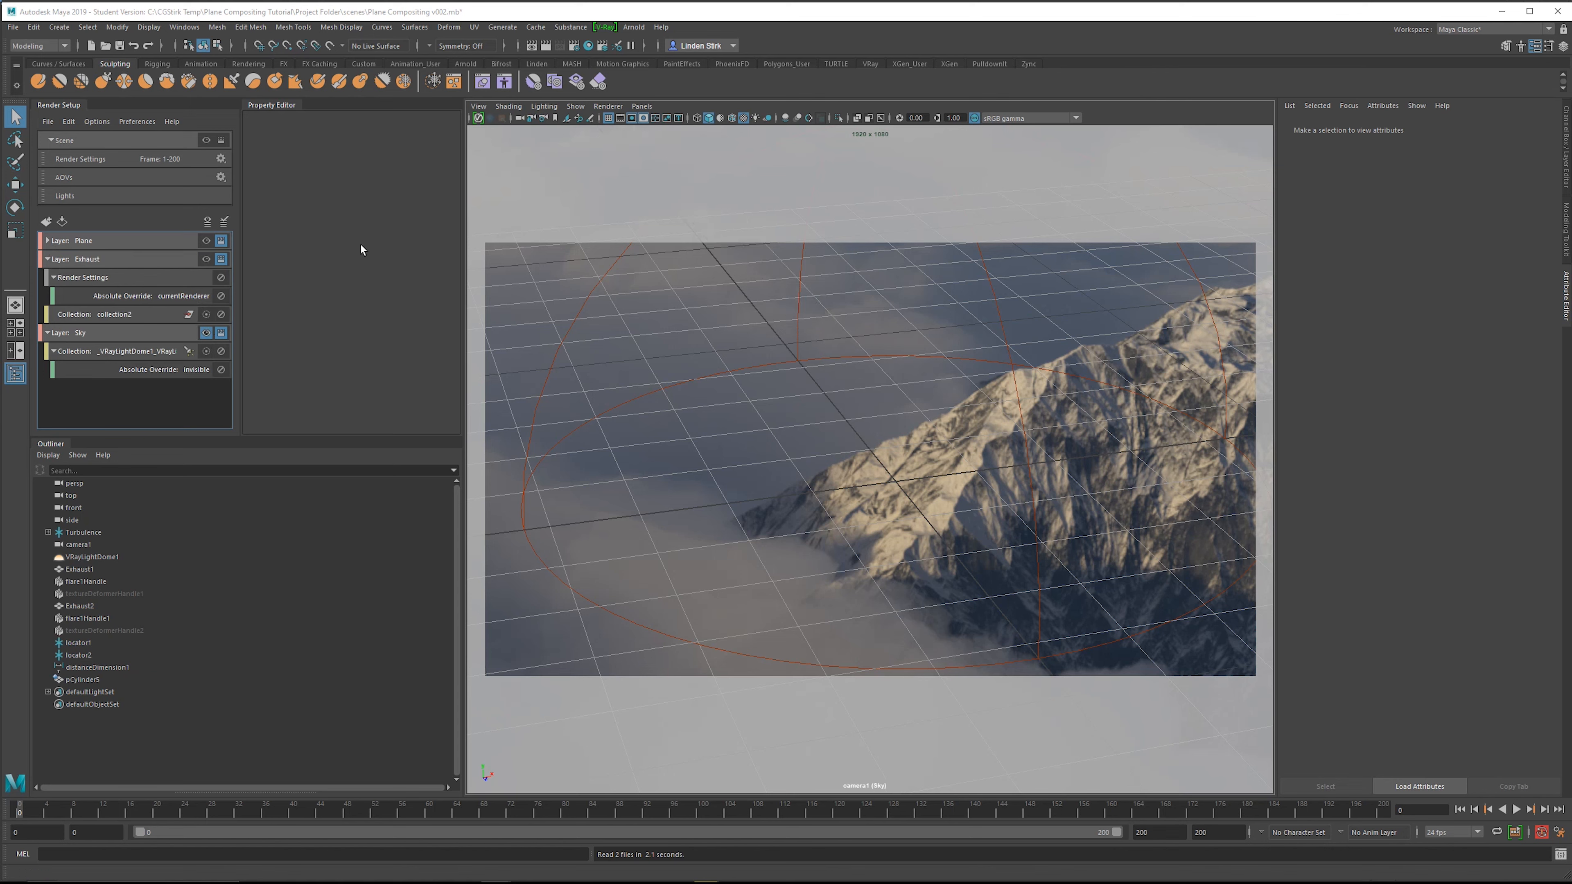
pyautogui.click(571, 48)
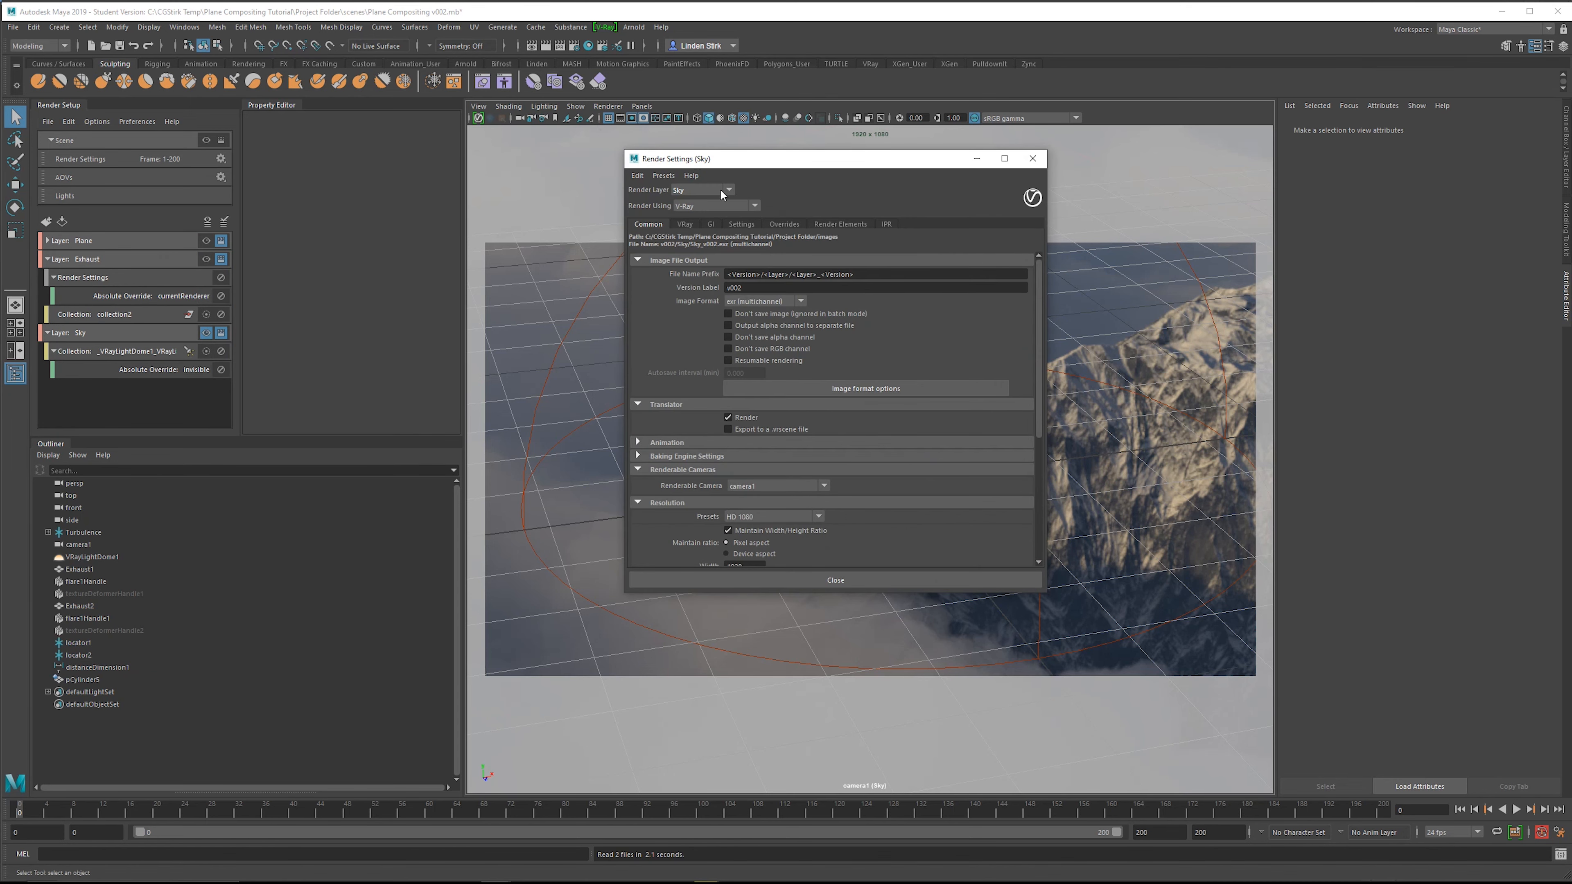
pyautogui.click(853, 226)
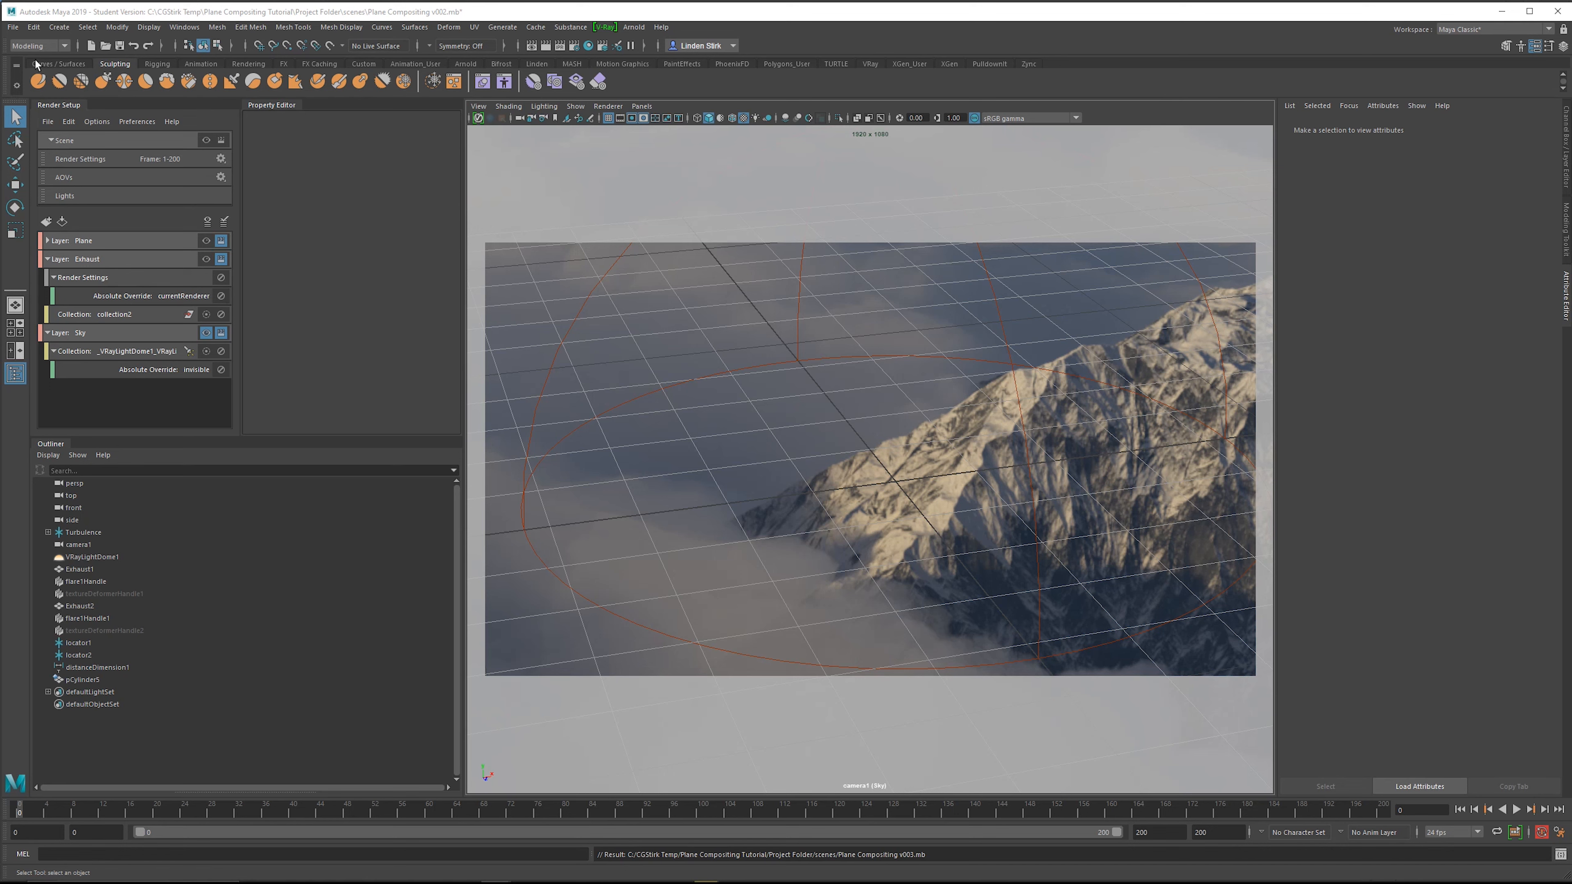
# Switch to the Rendering menu set and locate the Batch Render command.
pyautogui.click(35, 46)
pyautogui.click(31, 110)
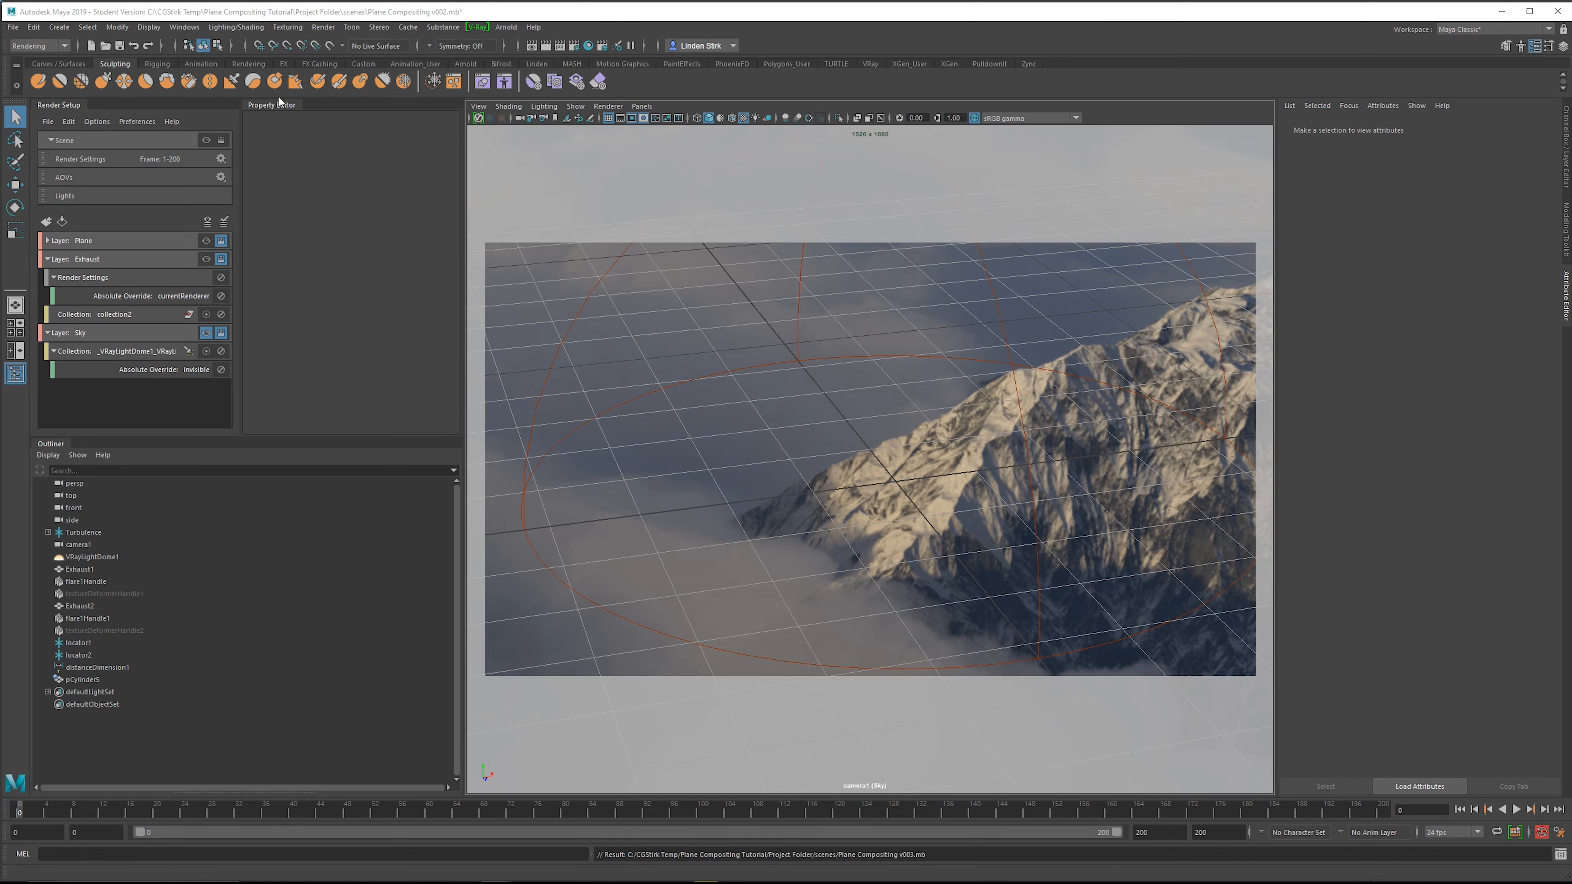
pyautogui.click(324, 27)
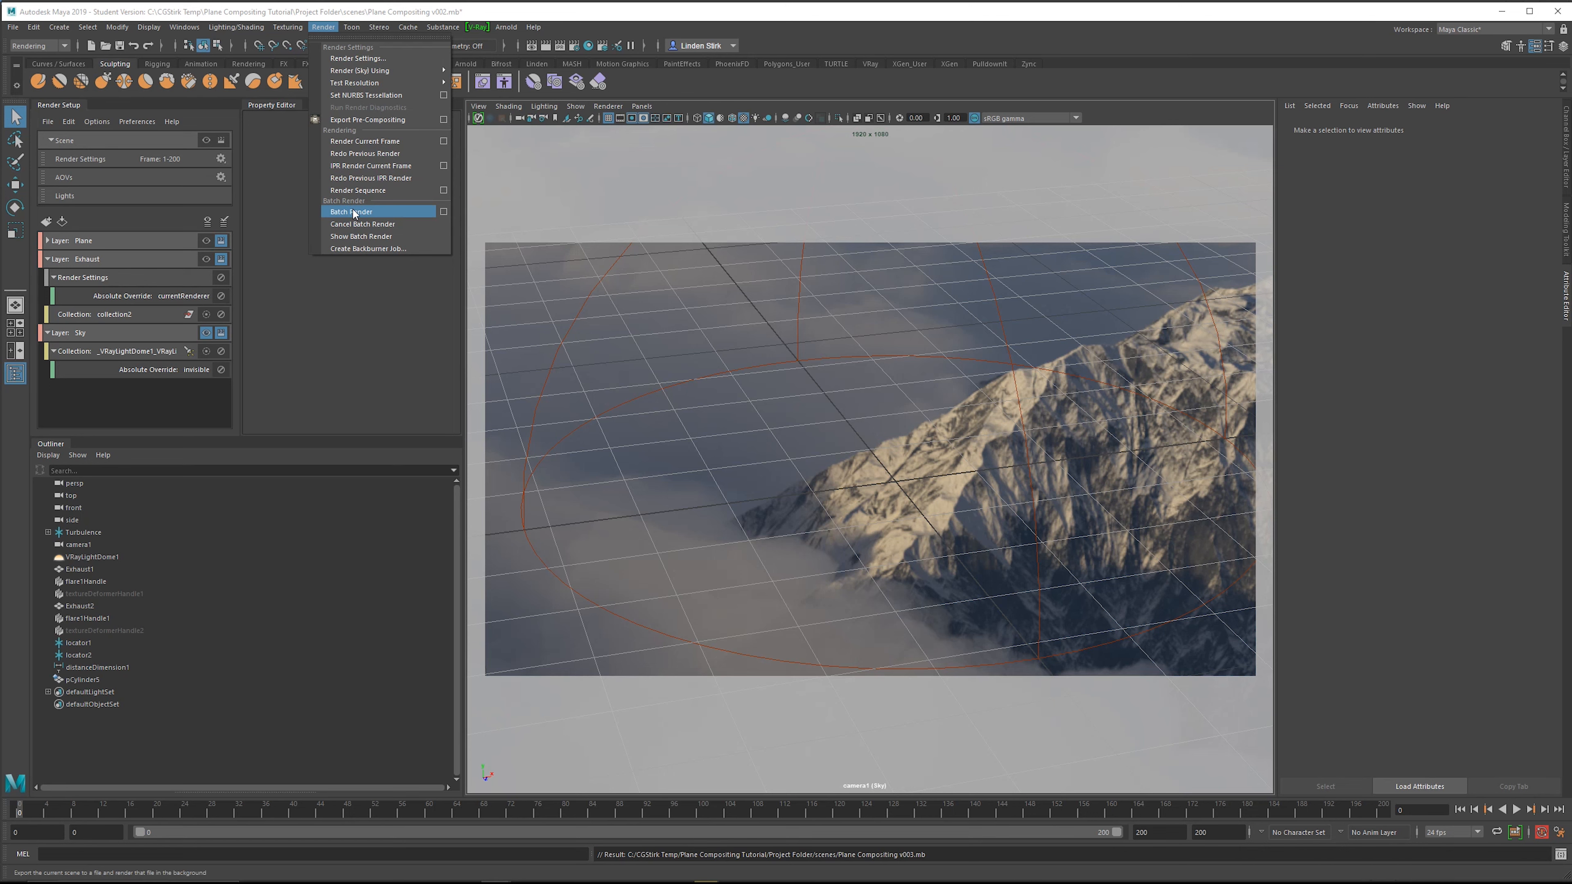
pyautogui.click(1052, 11)
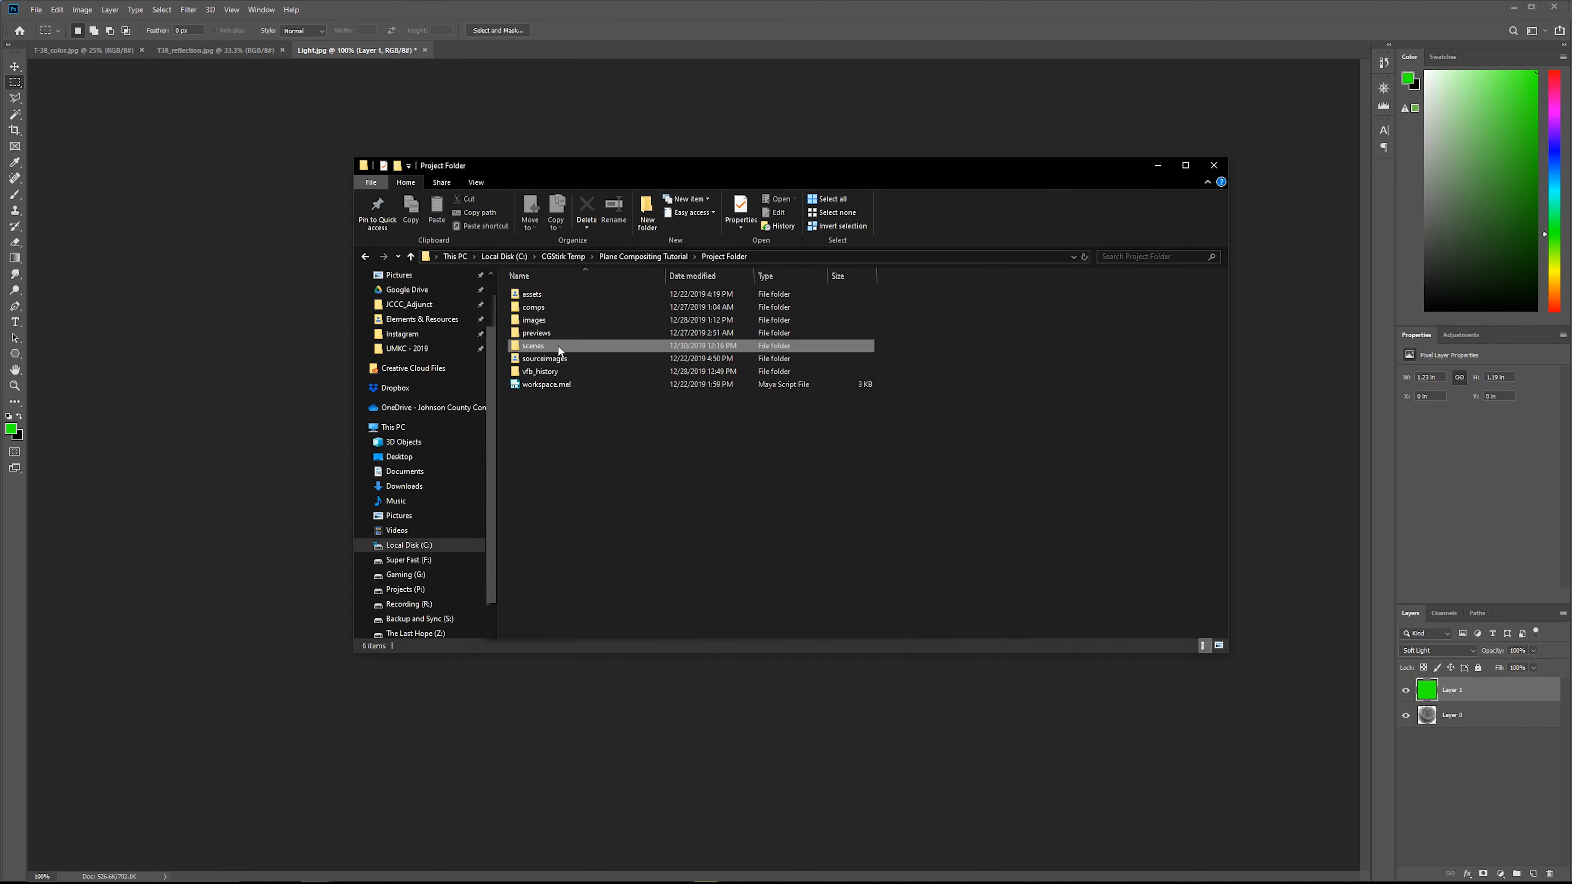
# Switch to File Explorer and start a render of Plane Compositing v002.mb from the project's scenes folder.
pyautogui.doubleClick(558, 345)
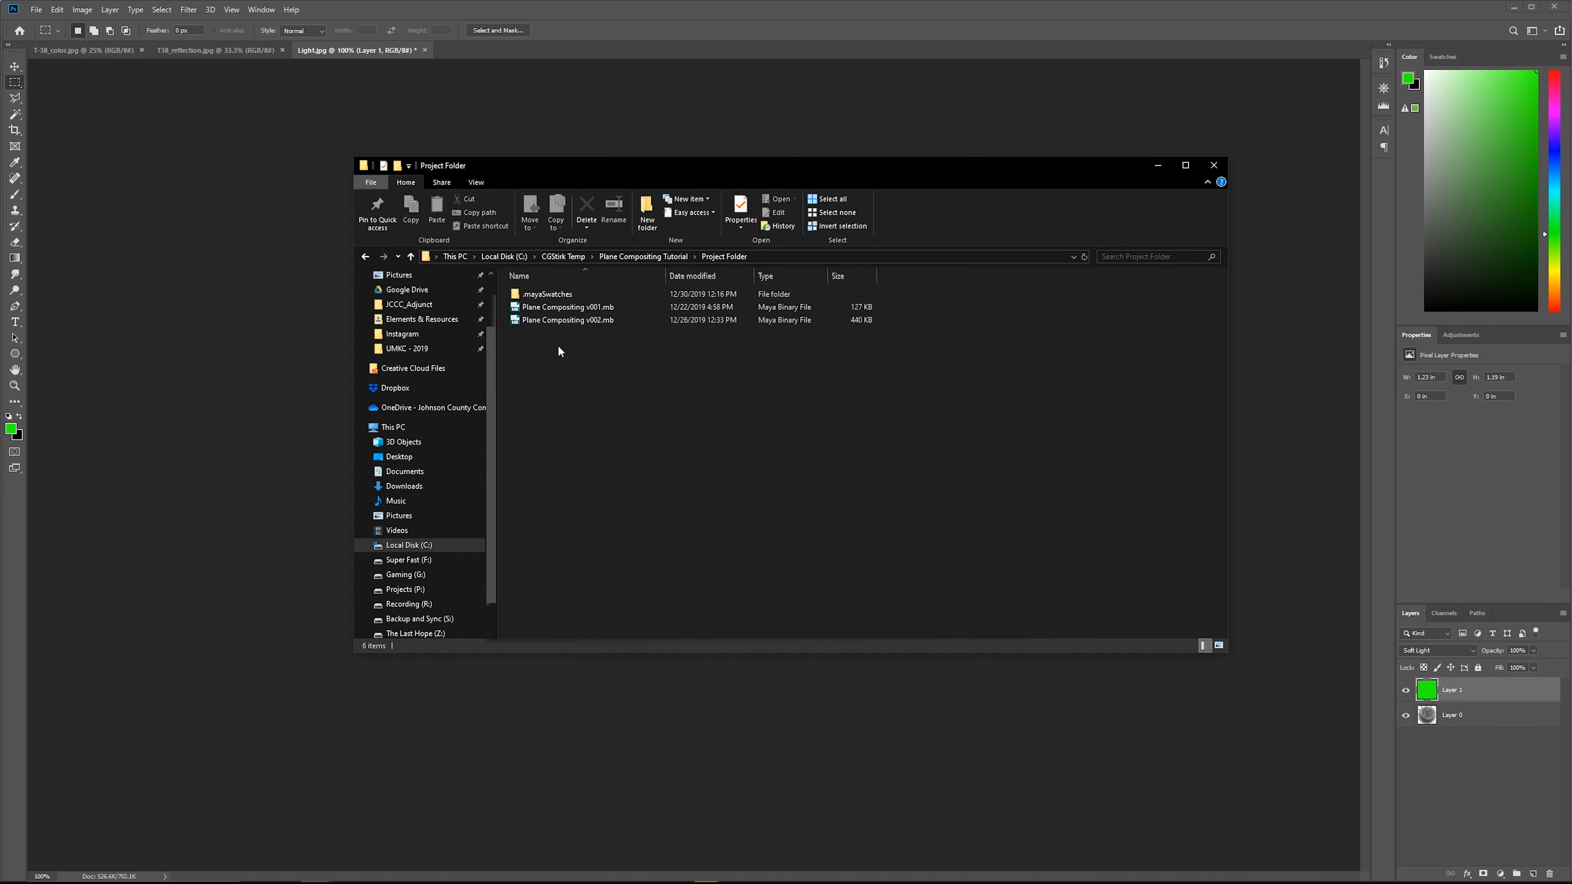
pyautogui.rightClick(592, 323)
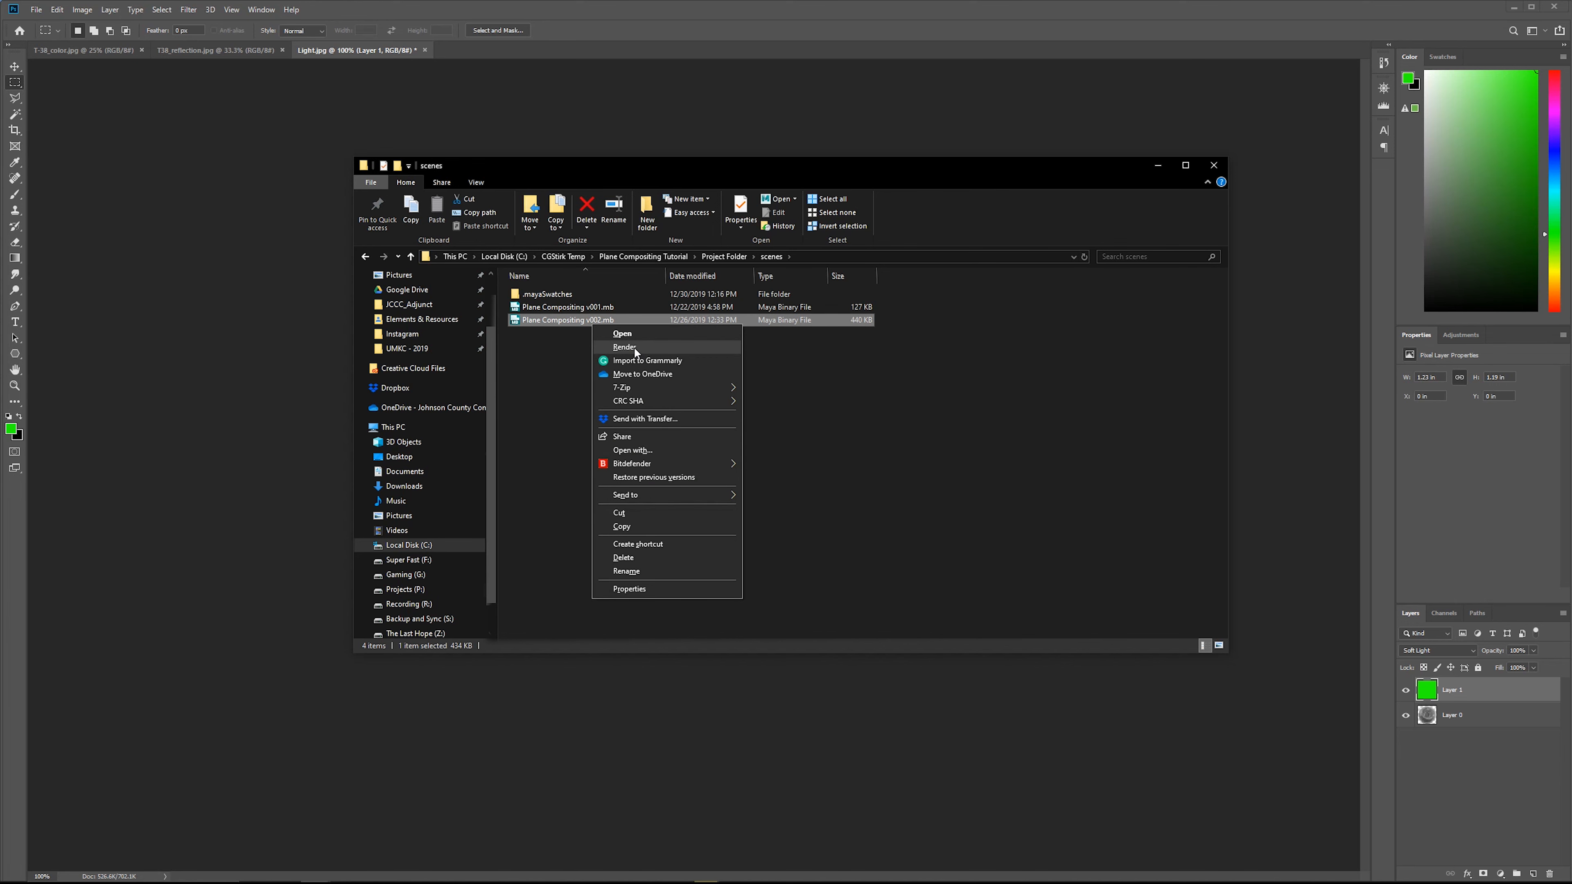
pyautogui.click(634, 347)
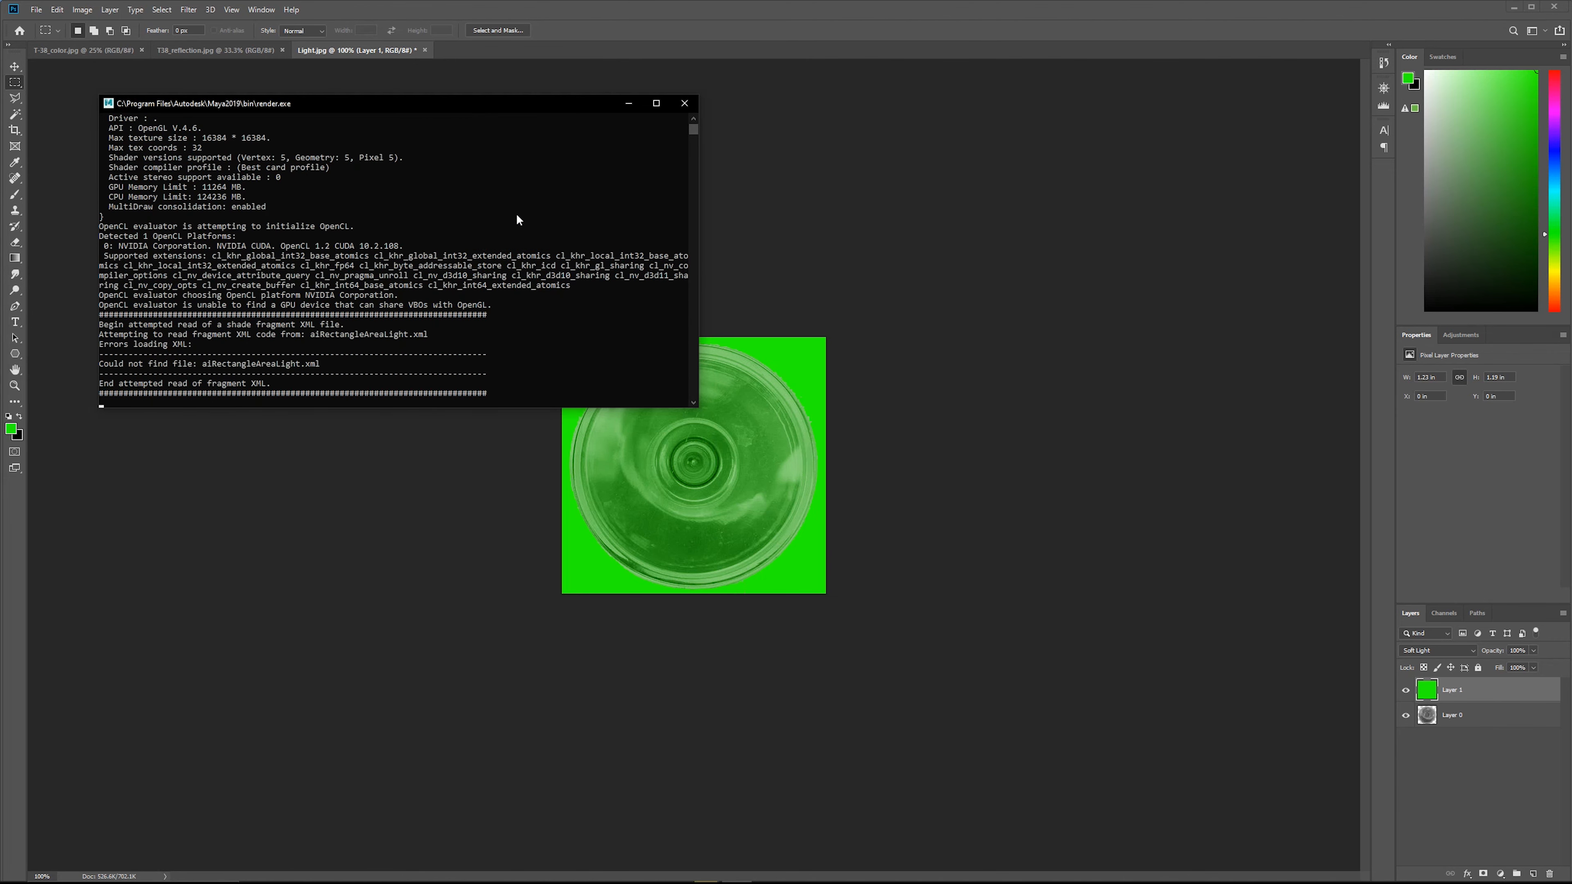
# Bring the project folder beside the render console and open the rendered output folder images/v002/Plane.
pyautogui.click(321, 872)
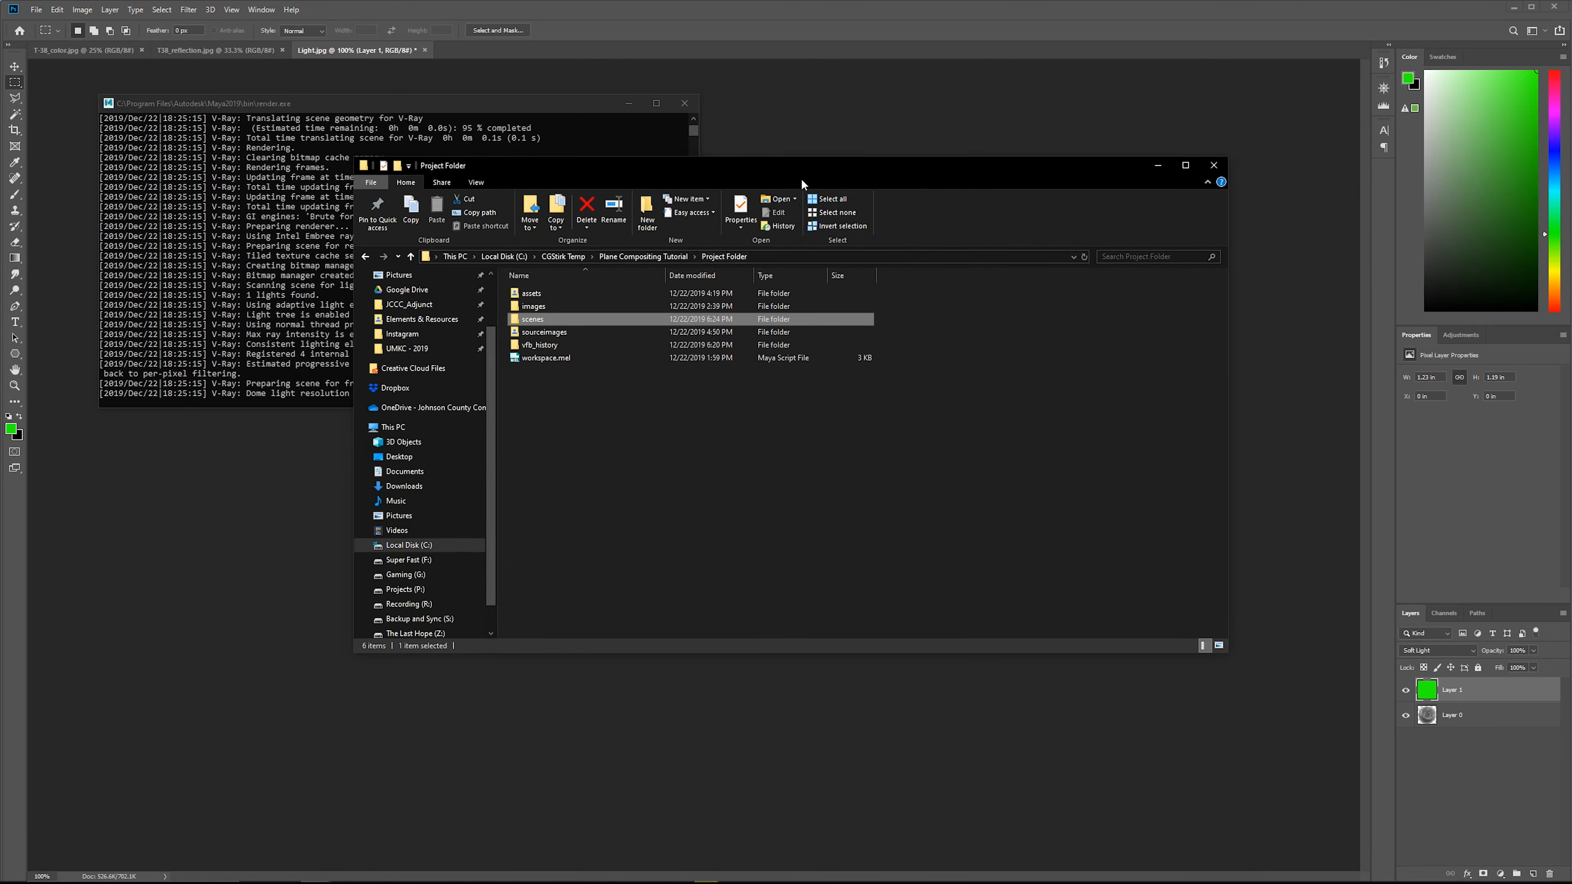
pyautogui.moveTo(801, 161); pyautogui.dragTo(1044, 110)
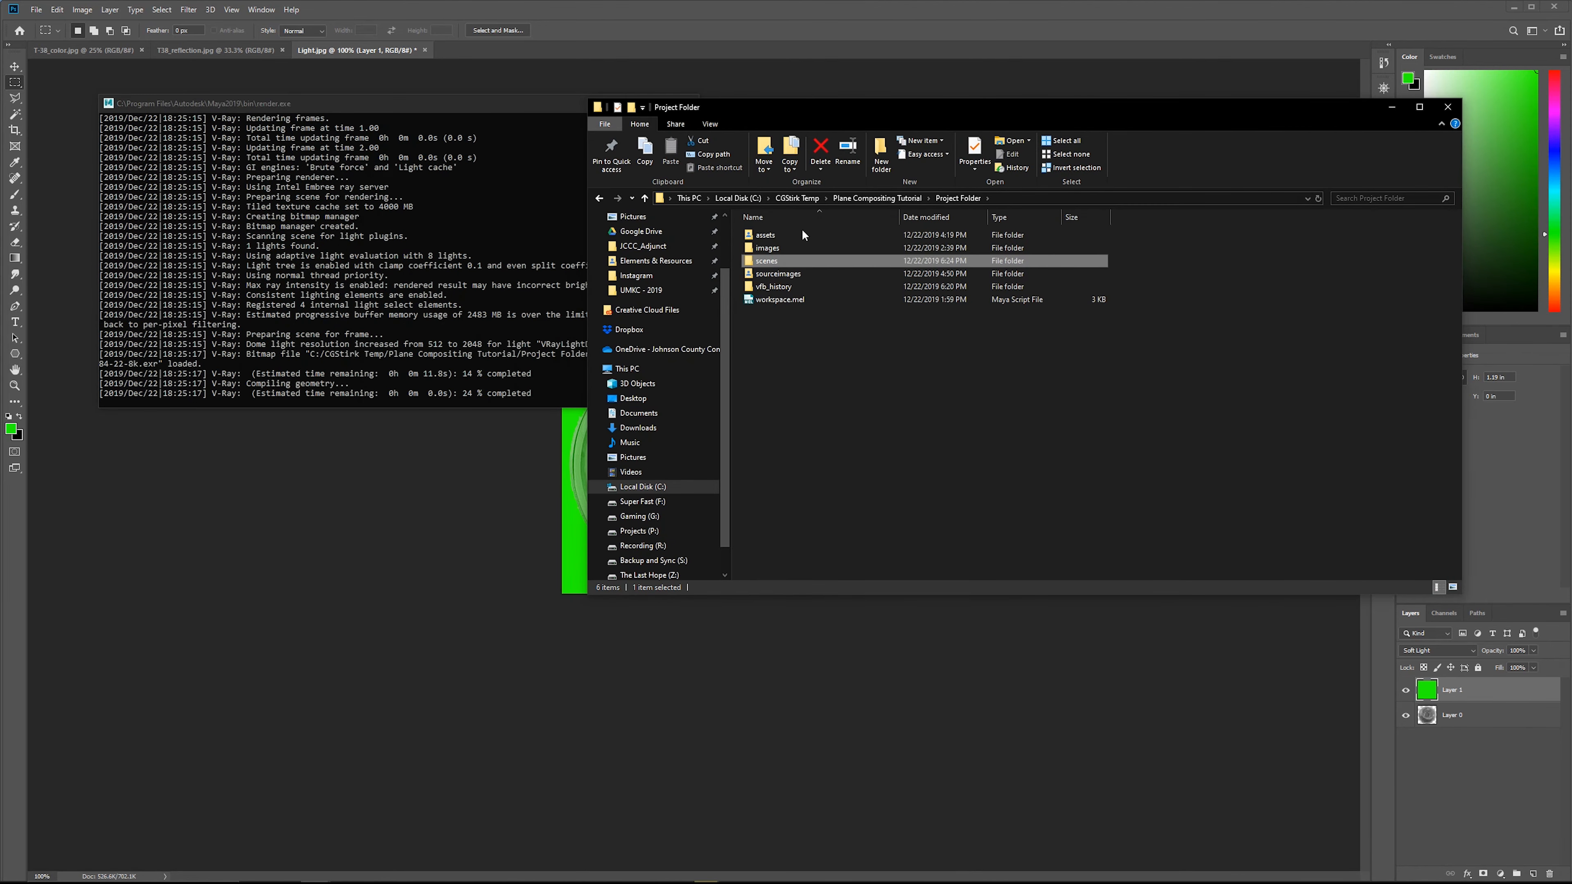
pyautogui.doubleClick(789, 247)
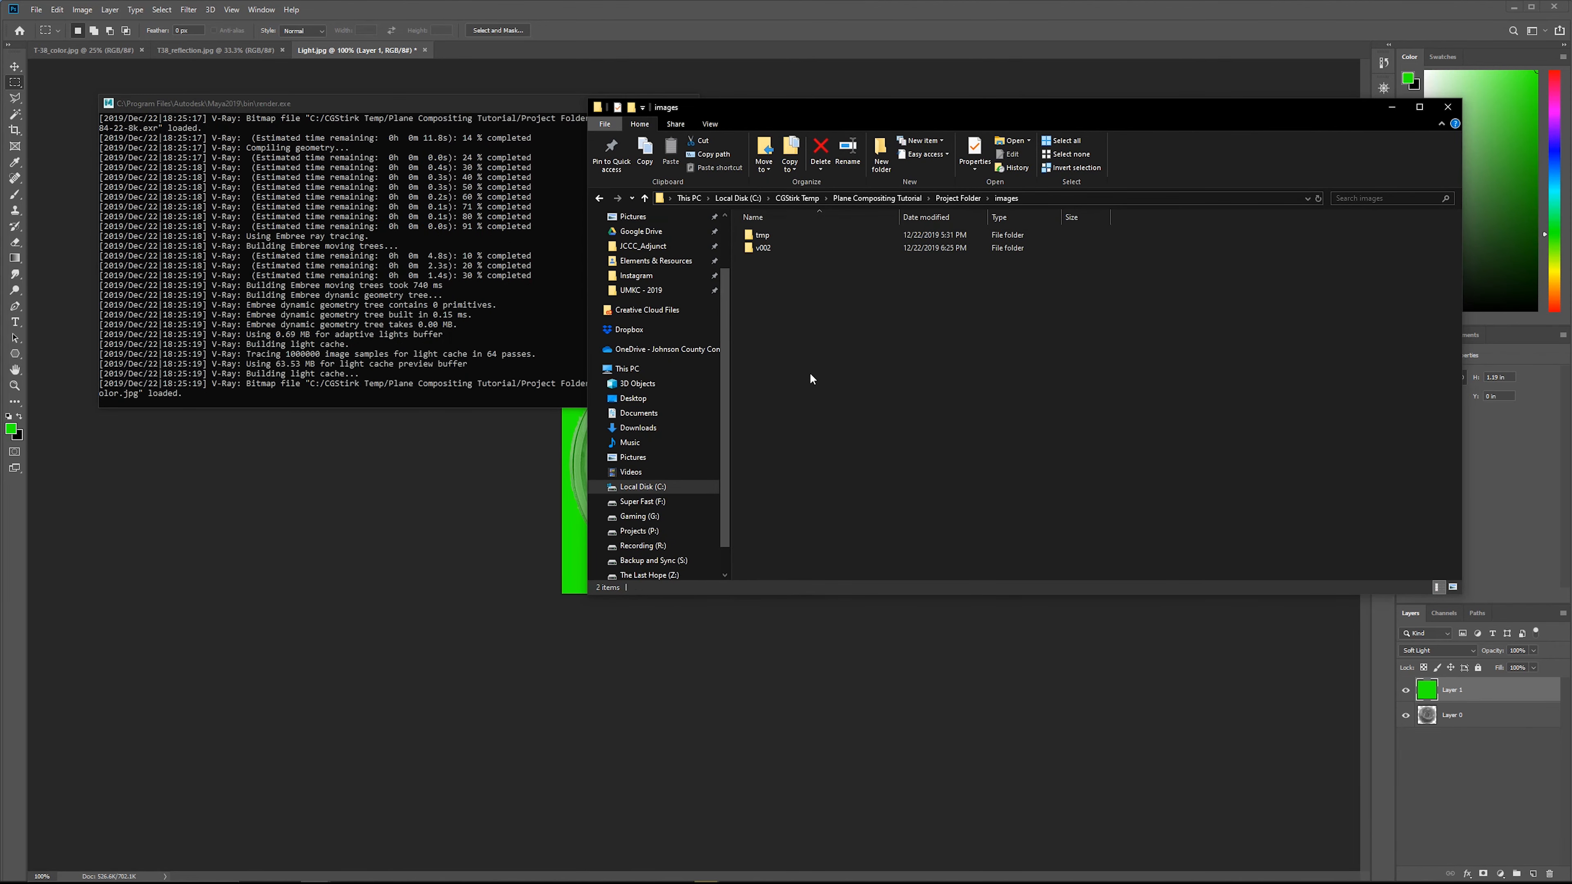
pyautogui.click(789, 235)
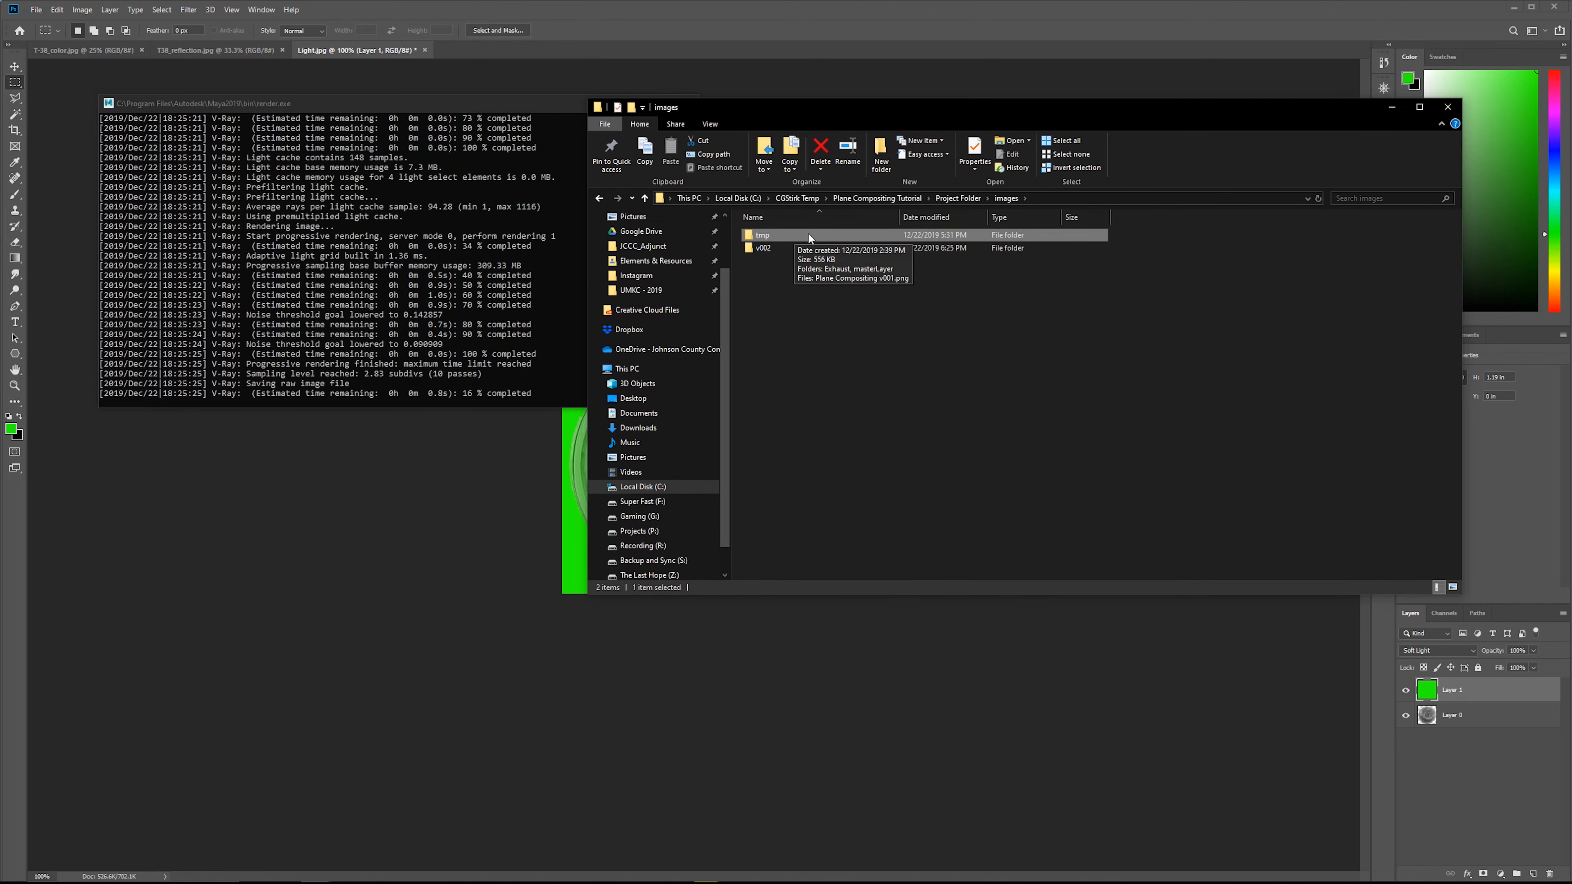
pyautogui.click(769, 268)
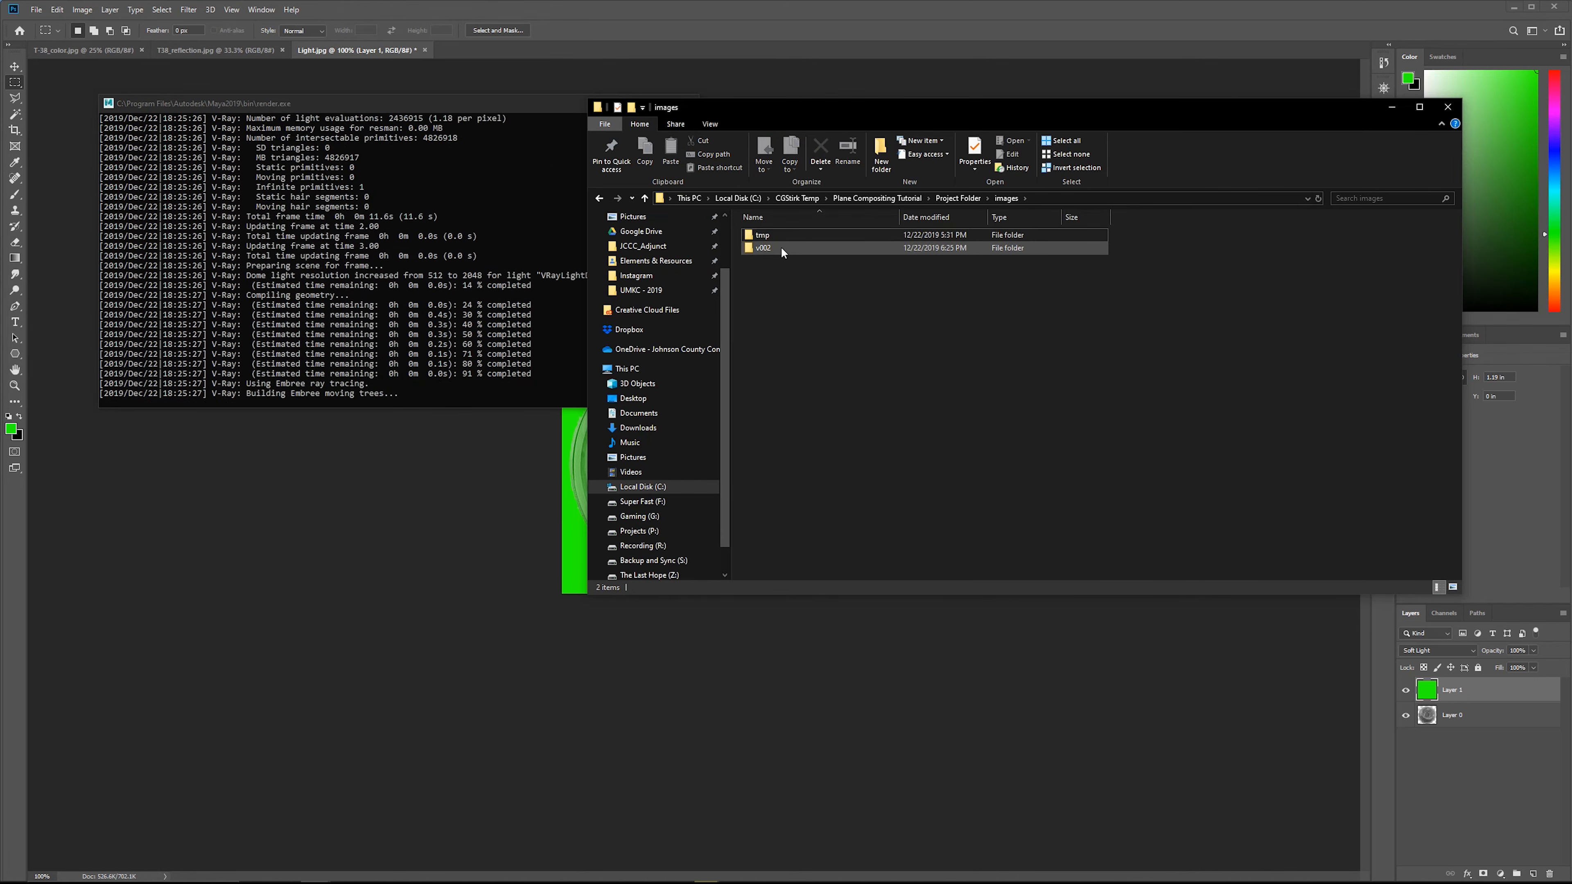
pyautogui.doubleClick(780, 248)
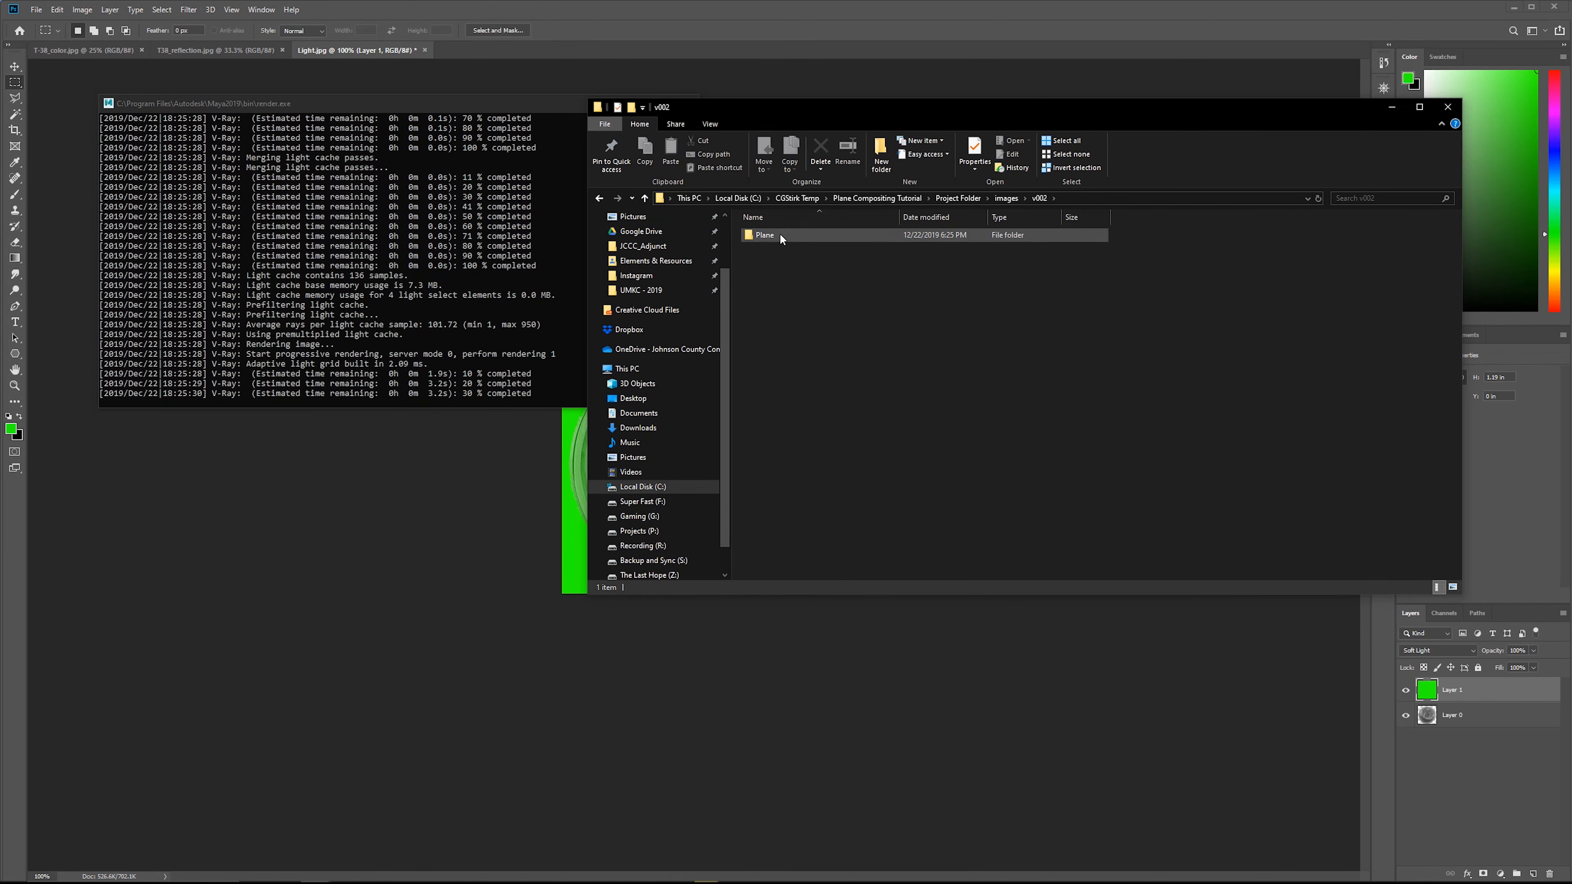
pyautogui.doubleClick(775, 235)
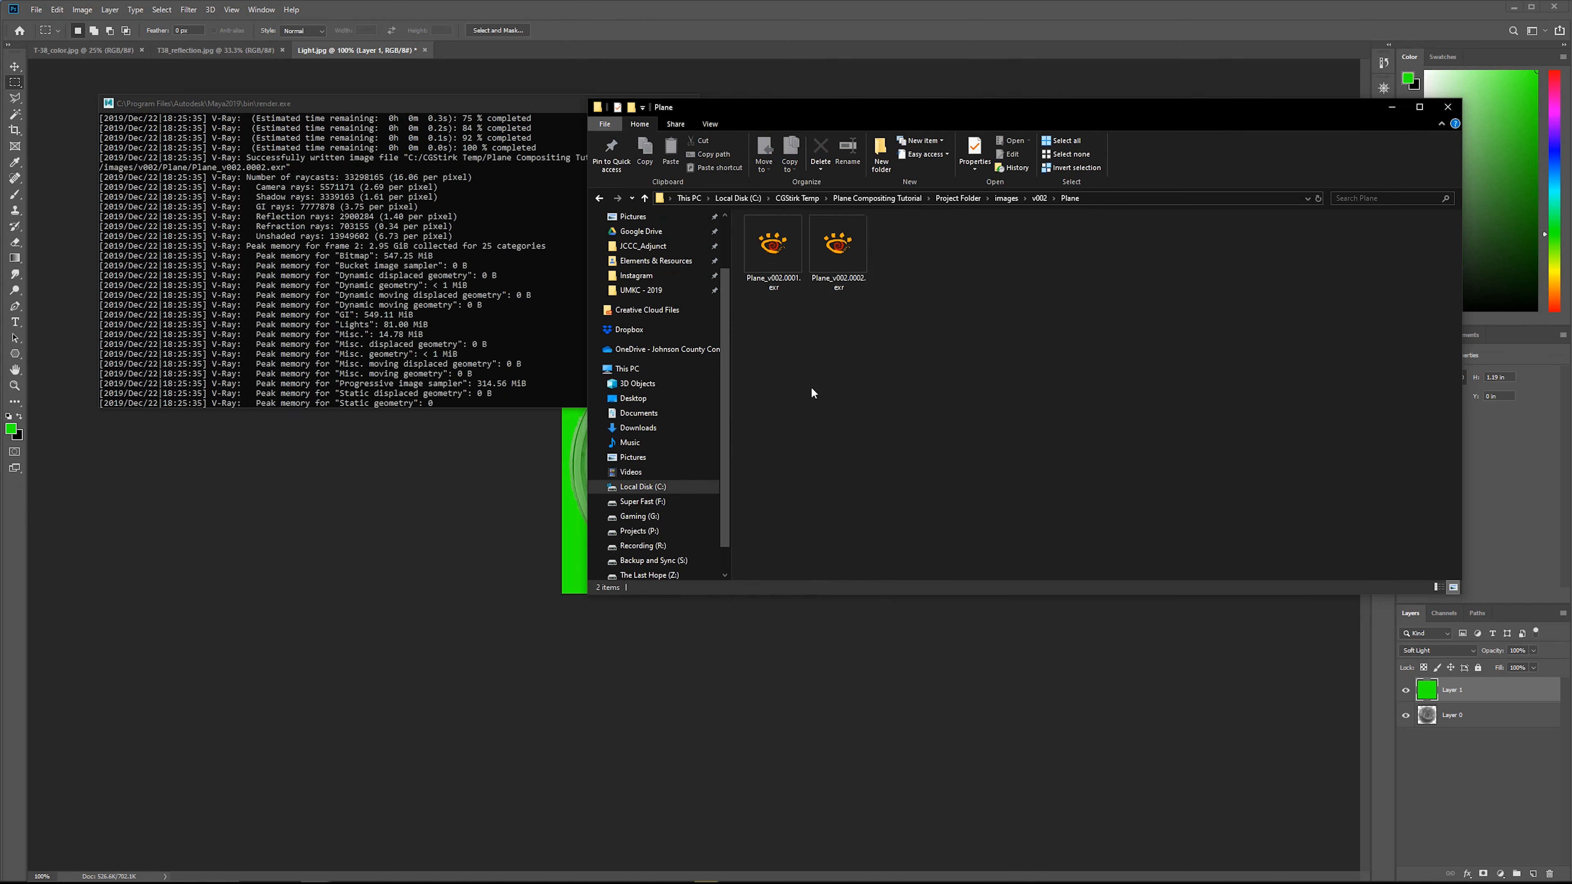
# Open the rendered frame Plane_v002.0001.exr in XnView and examine the jet up close.
pyautogui.click(779, 261)
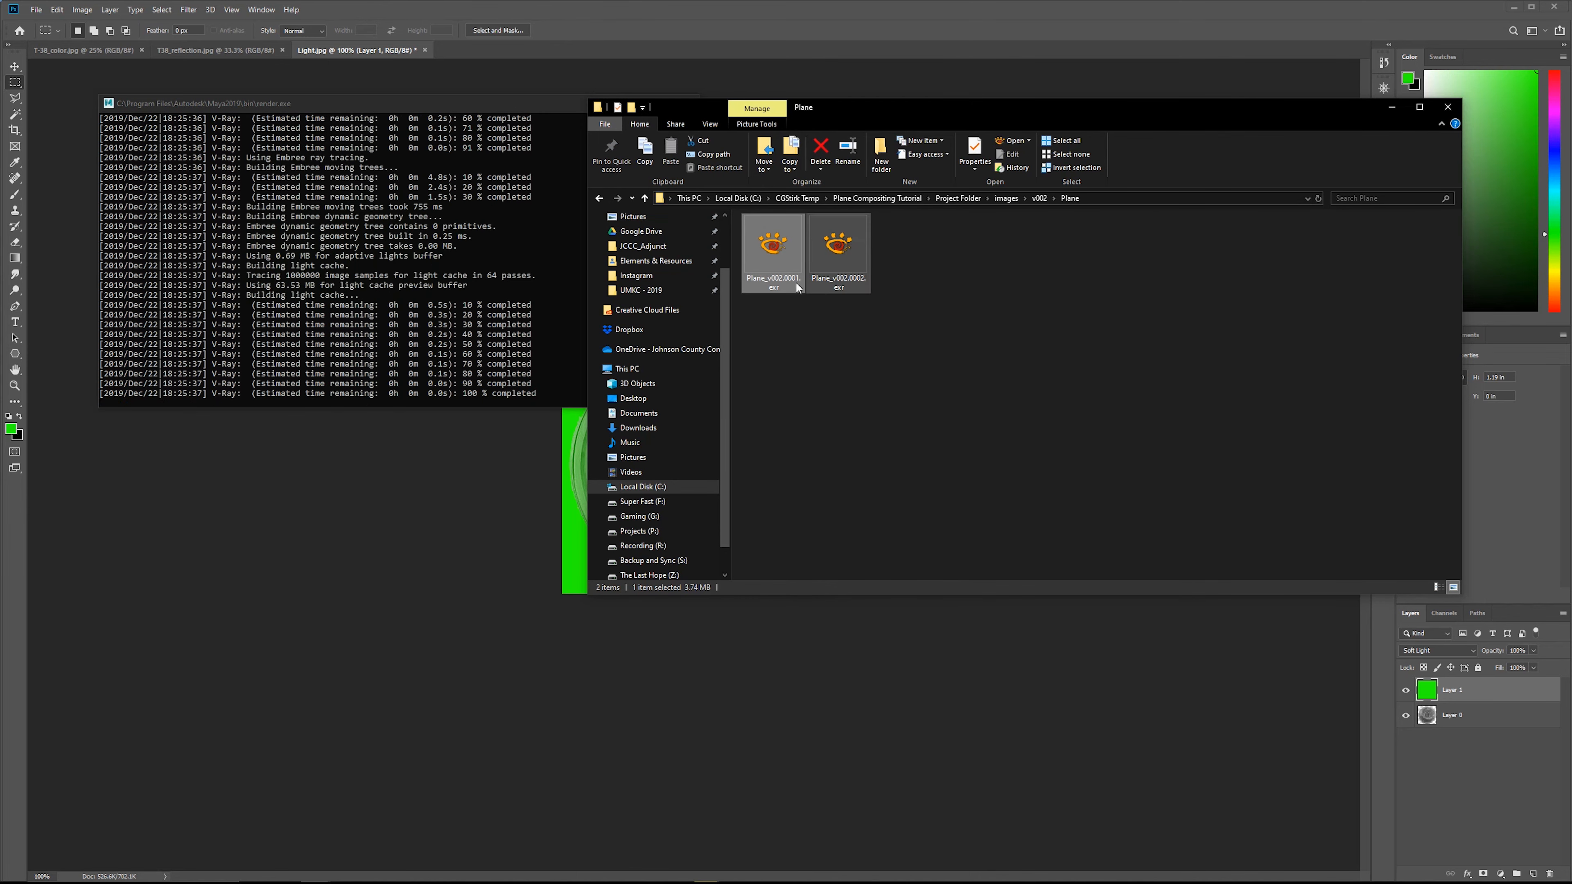
pyautogui.doubleClick(773, 254)
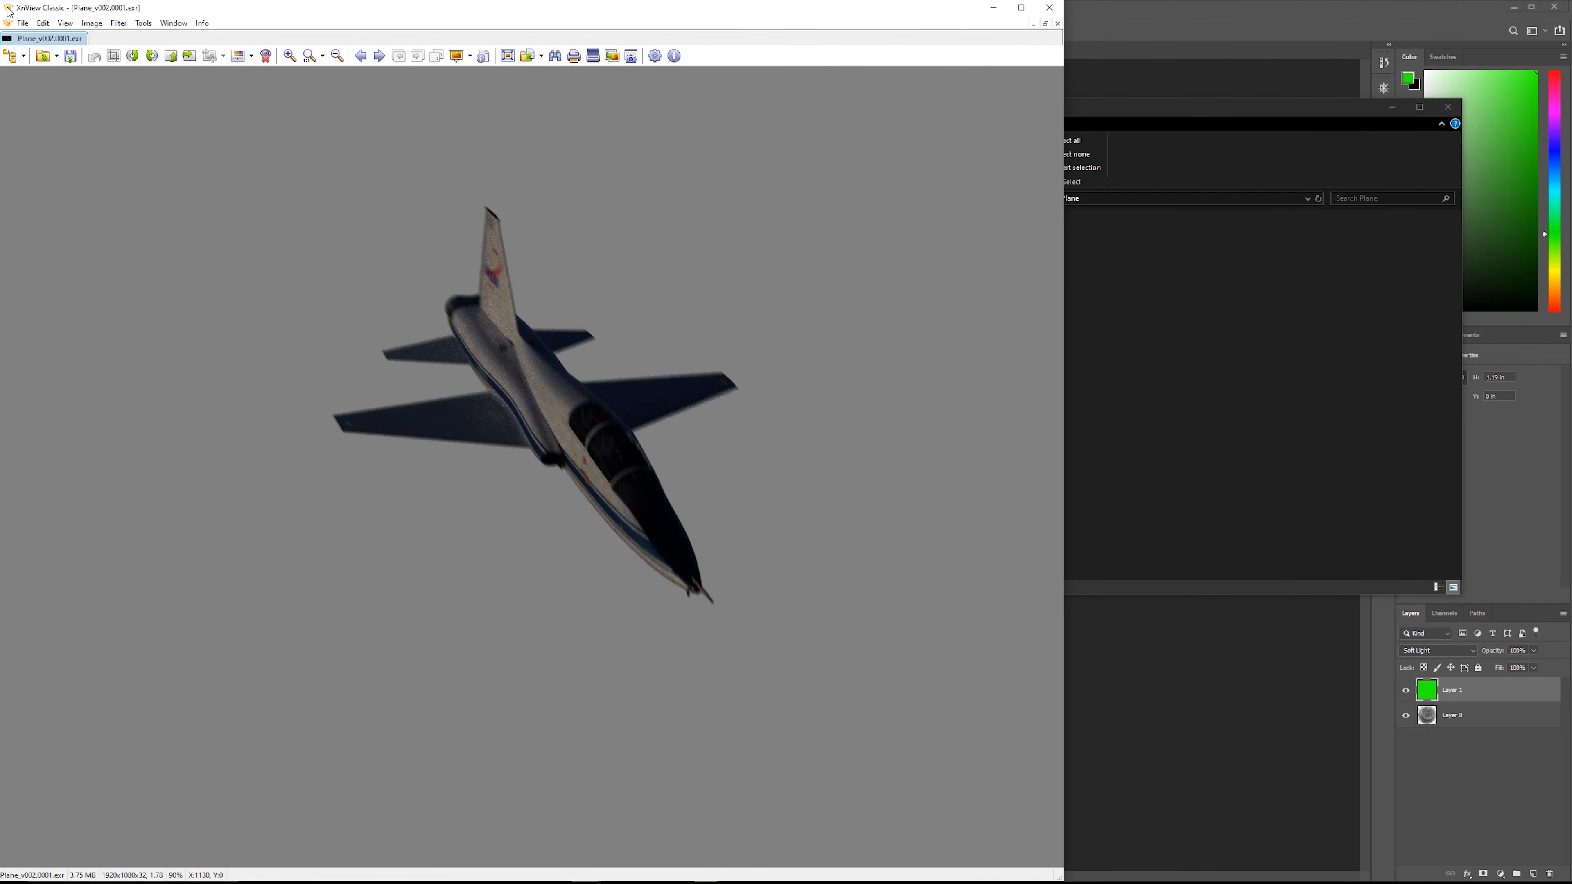
pyautogui.keyDown('ctrl'); pyautogui.scroll(2, 588, 301); pyautogui.keyUp('ctrl')
pyautogui.keyDown('ctrl'); pyautogui.scroll(-1, 596, 303); pyautogui.keyUp('ctrl')
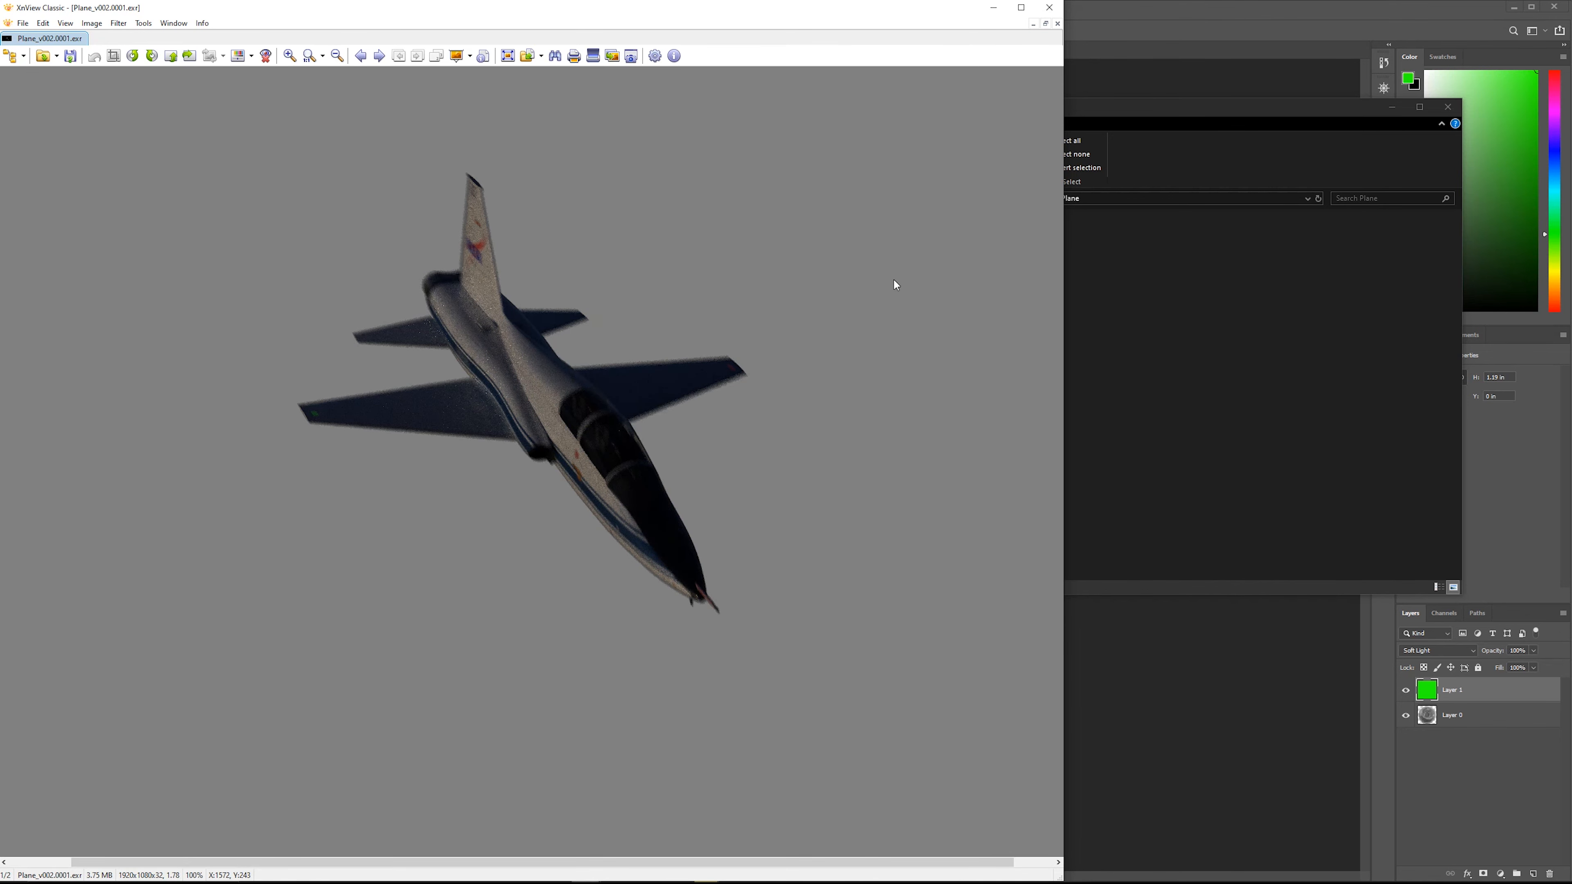